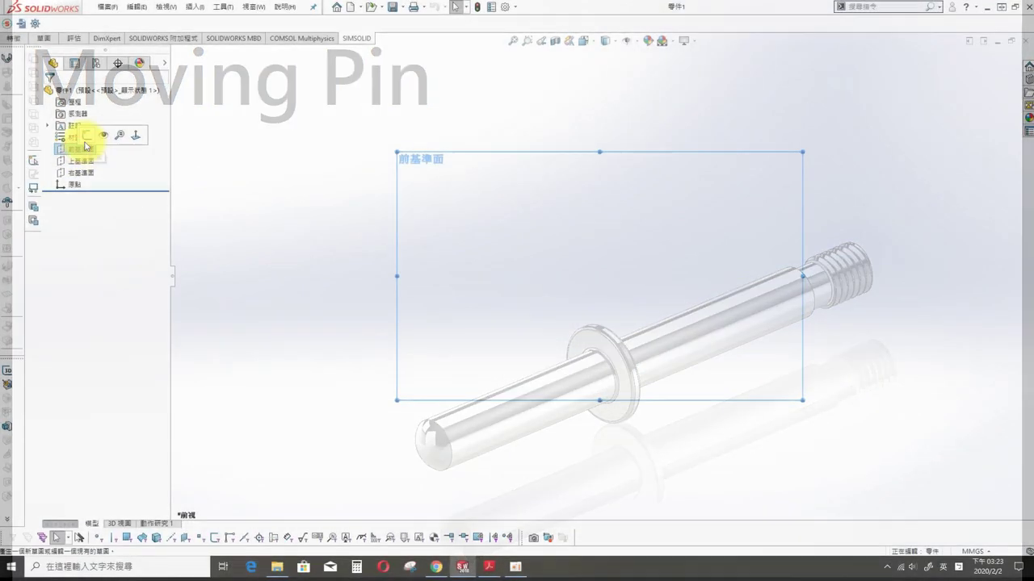
- Select the Front Plane to start a sketch for the new part
left_click(62, 50)
- Sketch a horizontal centerline from the origin and a rectangle along it
left_click(600, 275)
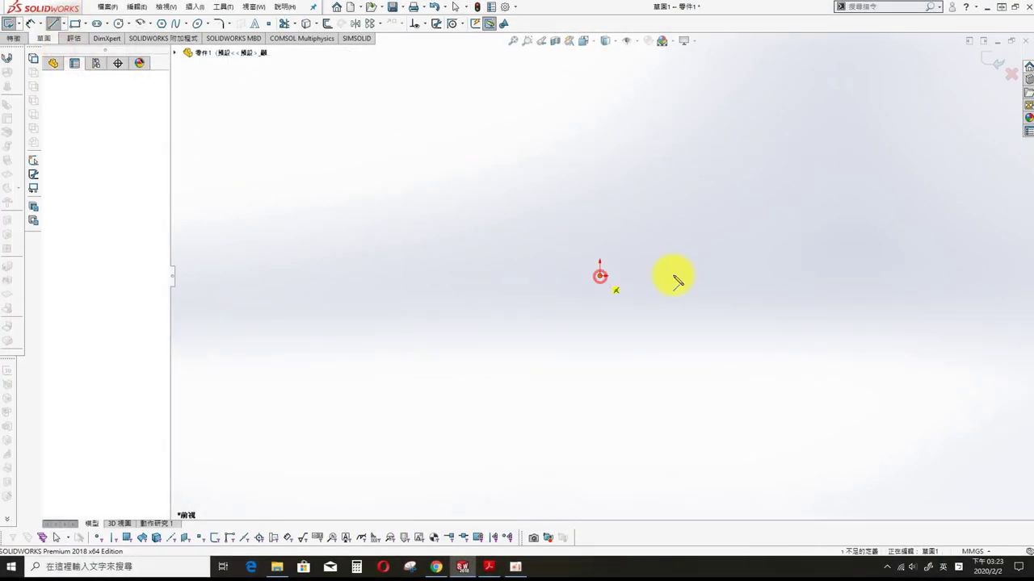
left_click(956, 275)
left_click(74, 23)
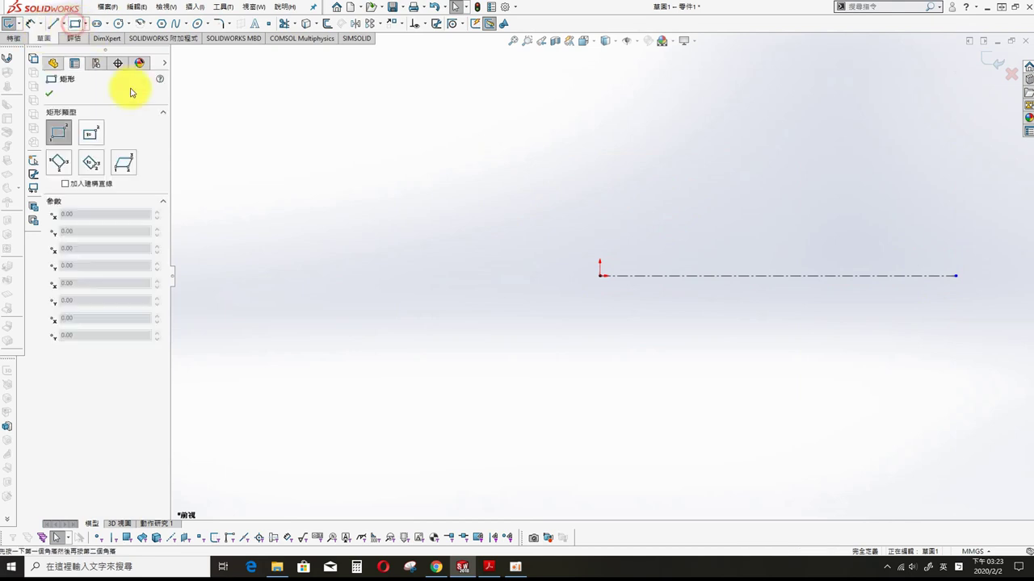
left_click(842, 277)
key("Escape")
scroll(749, 281, "down", 2)
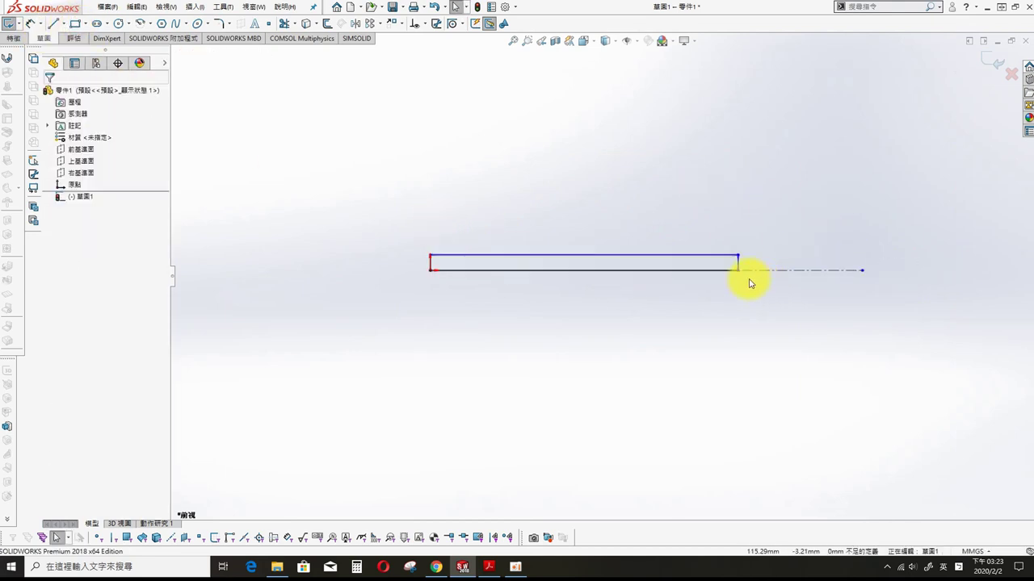
scroll(727, 275, "down", 2)
- Dimension the rectangle's height from the centerline to 10 mm
key("s")
left_click(573, 171)
left_click(543, 277)
left_click(812, 296)
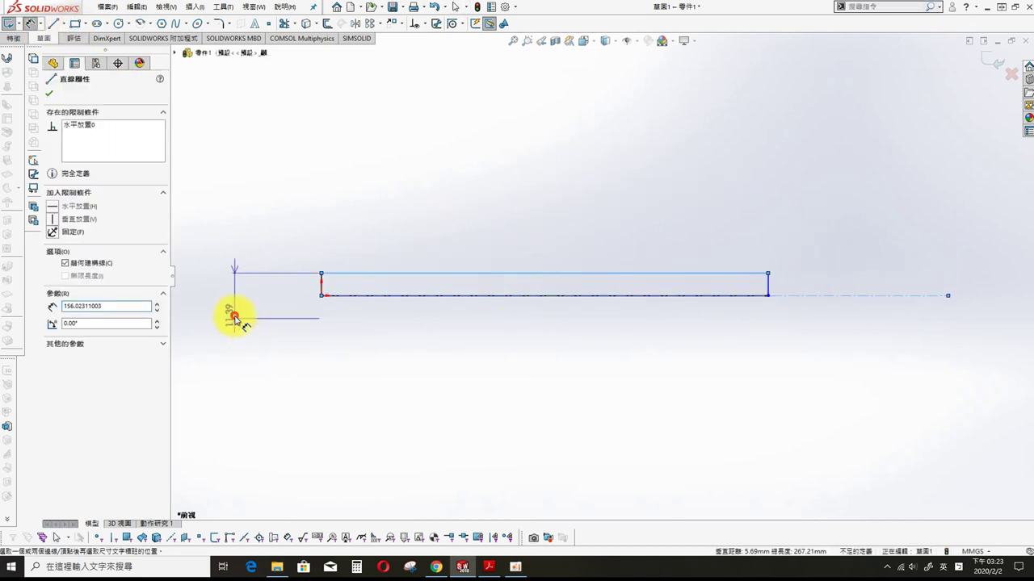
left_click(235, 311)
left_click(248, 312)
- Dimension the rectangle's length to 105 mm
left_click(473, 277)
left_click(477, 185)
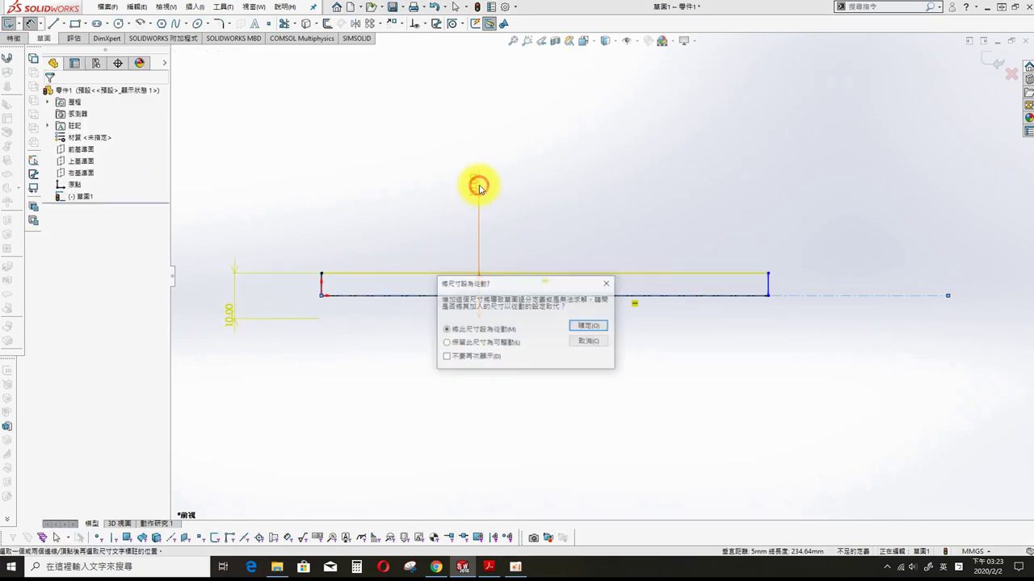
key("Escape")
left_click(557, 296)
left_click(529, 275)
left_click(530, 192)
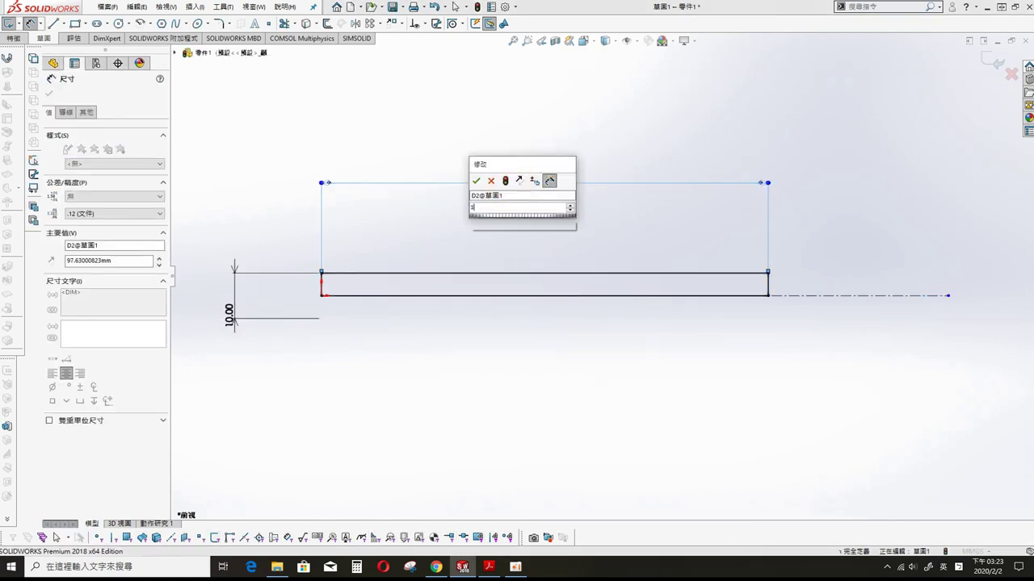
type("105")
key("Return")
- Revolve the rectangle around the centerline into a solid cylinder
key("s")
left_click(681, 224)
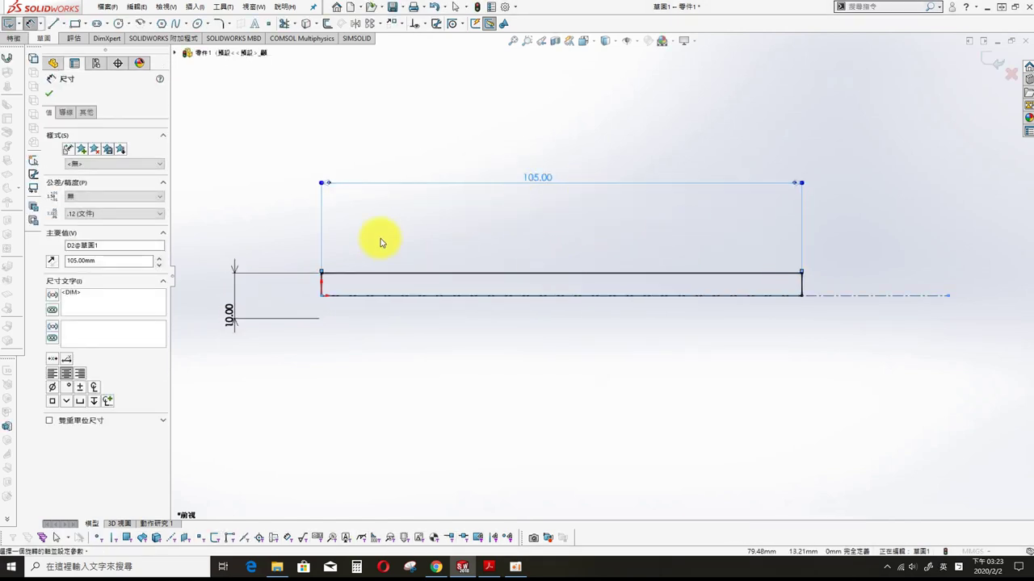
left_click(48, 91)
left_click(80, 149)
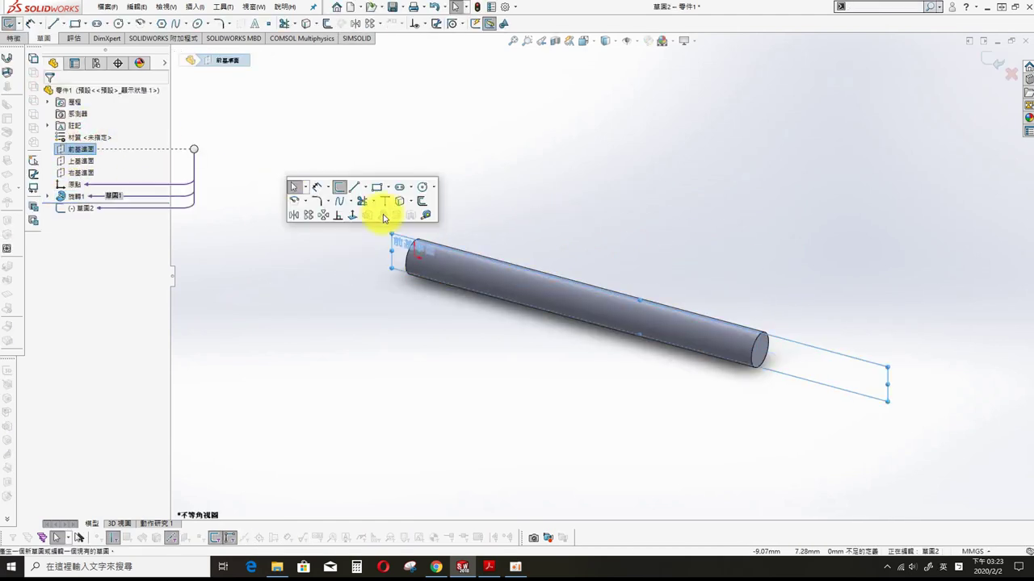
- Start a Front Plane sketch with a centerline running left from the origin
left_click(356, 210)
key("s")
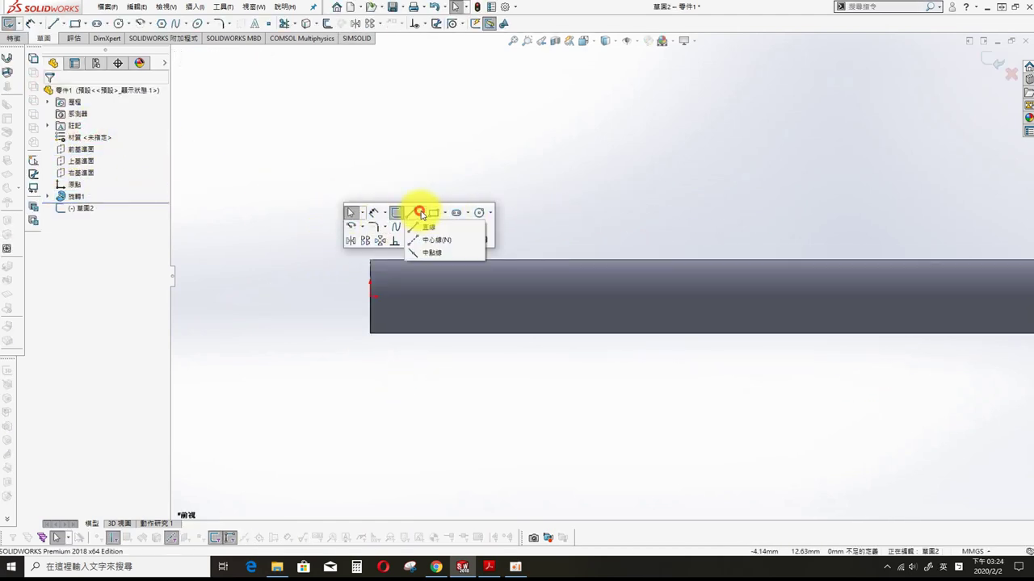
left_click(415, 237)
left_click(370, 296)
key("z")
left_click(272, 286)
key("Escape")
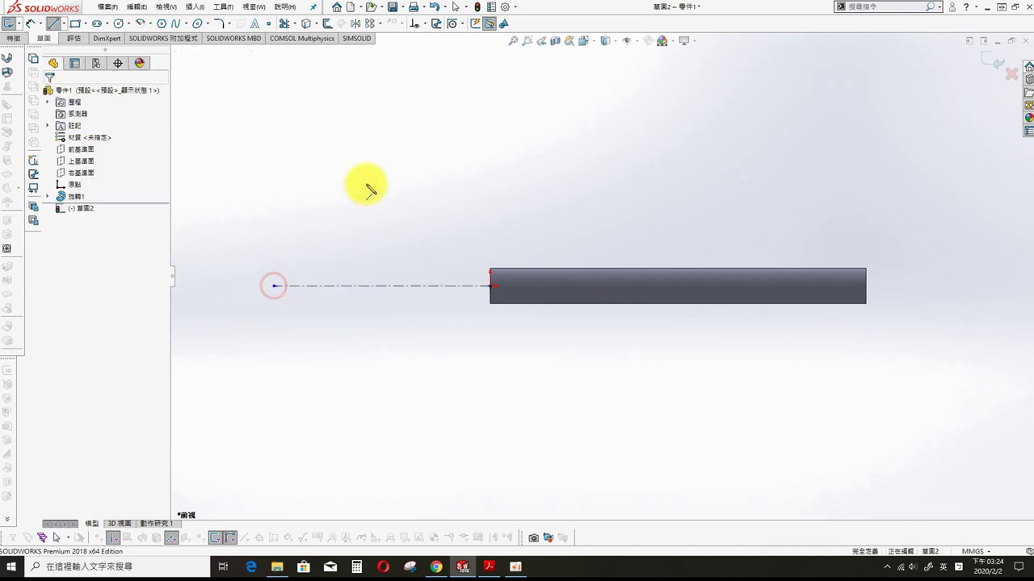
- Sketch an end arc and a closing line from the cylinder's top-left corner to the centerline
left_click(145, 26)
scroll(496, 293, "down", 2)
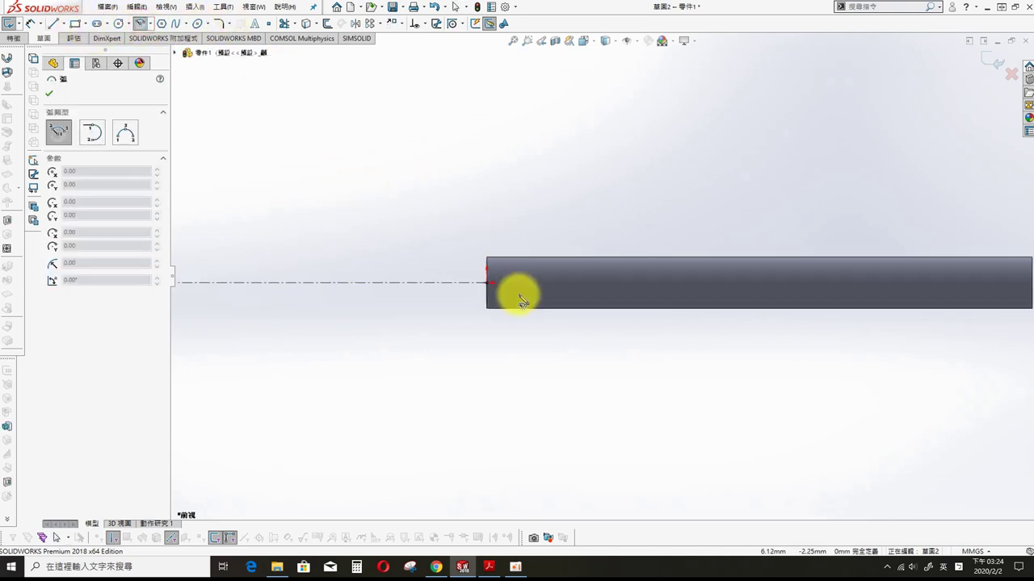
left_click(553, 283)
left_click(476, 282)
key("Escape")
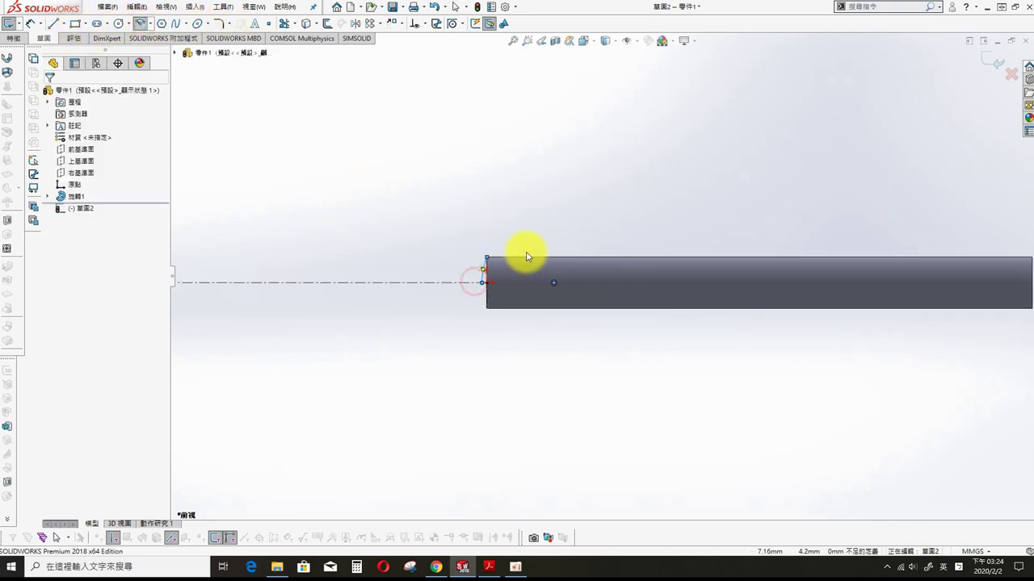
scroll(500, 279, "down", 2)
left_click(53, 23)
left_click(462, 214)
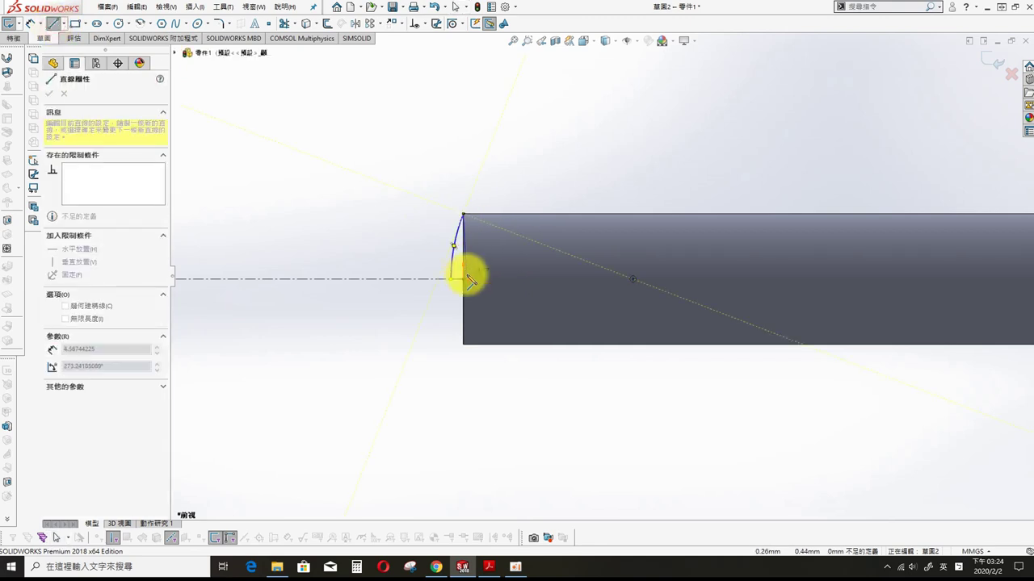
left_click(456, 282)
key("Escape")
left_click(408, 279)
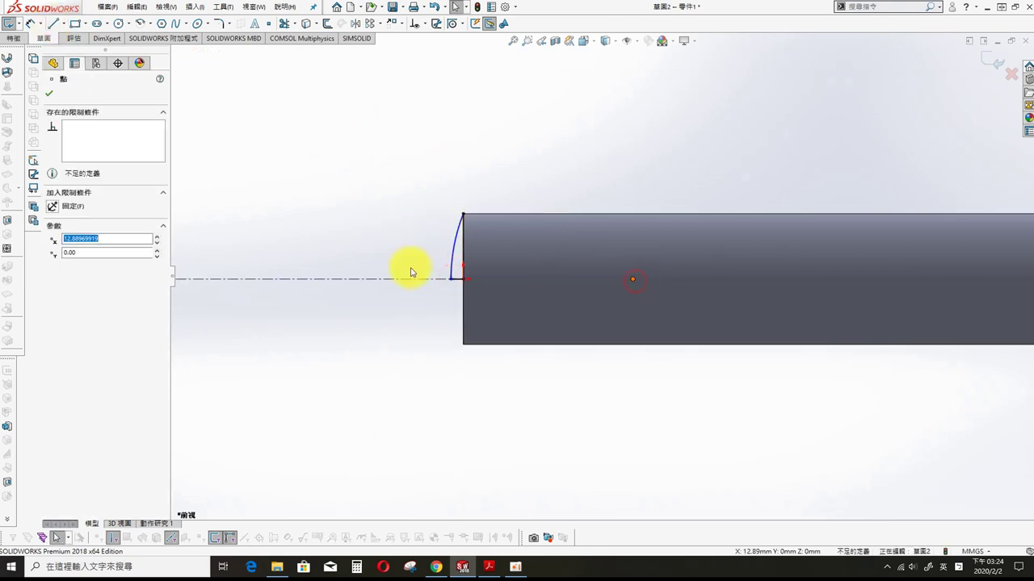
- Dimension the arc radius to 6 mm
left_click(30, 24)
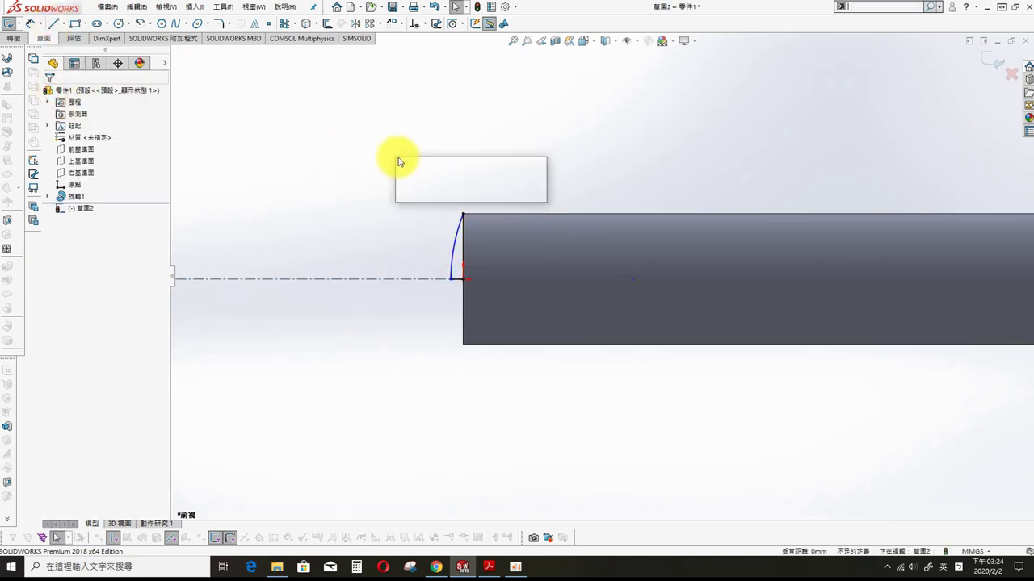
left_click(456, 257)
left_click(343, 203)
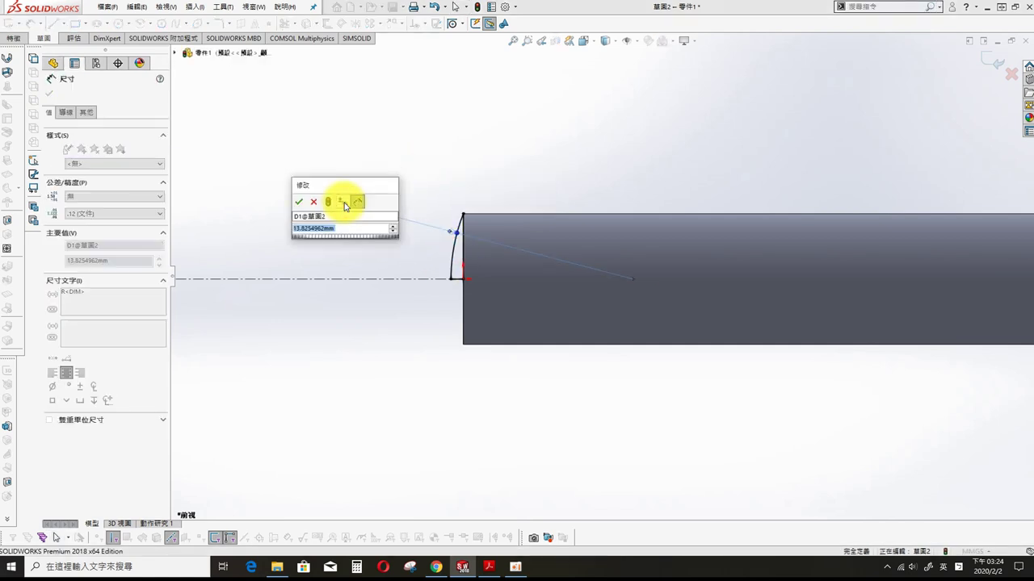
type("6")
key("Return")
- Revolve the end profile around the centerline to form the rounded dome
scroll(668, 218, "up", 3)
key("s")
mouse_move(669, 218)
middle_mouse_down("ctrl")
mouse_move(610, 227)
mouse_move(848, 281)
middle_mouse_up("ctrl")
left_click(587, 210)
left_click(69, 82)
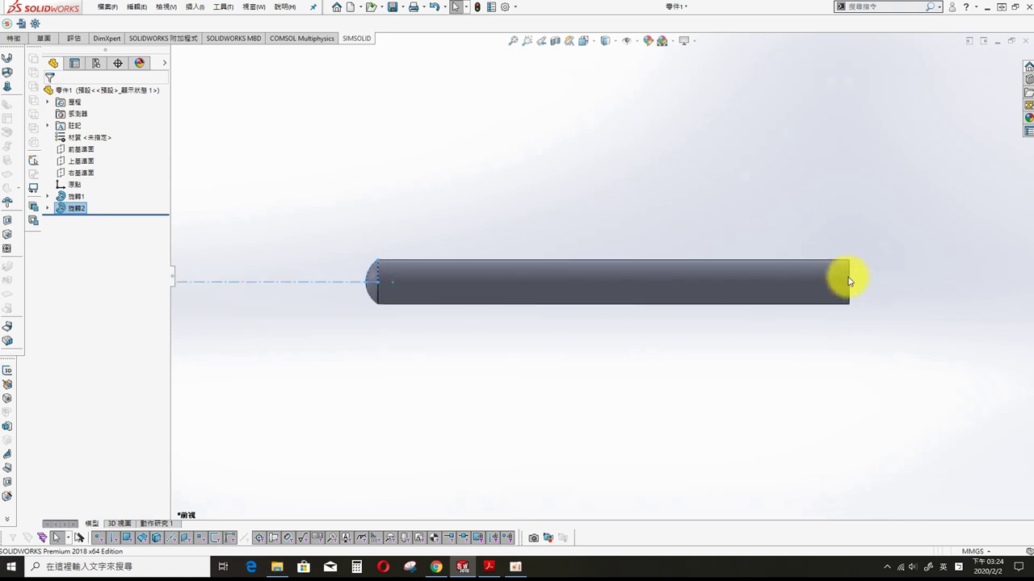
- Start a Front Plane sketch with a centerline from the origin past the pin's right end
scroll(851, 280, "down", 1)
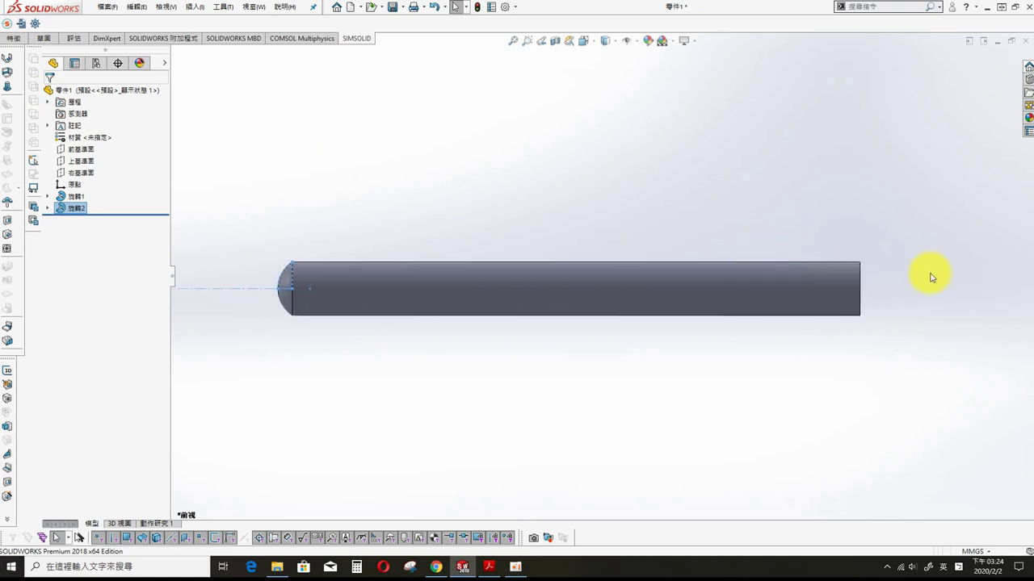
left_click(81, 148)
left_click(121, 129)
key("s")
left_click(723, 176)
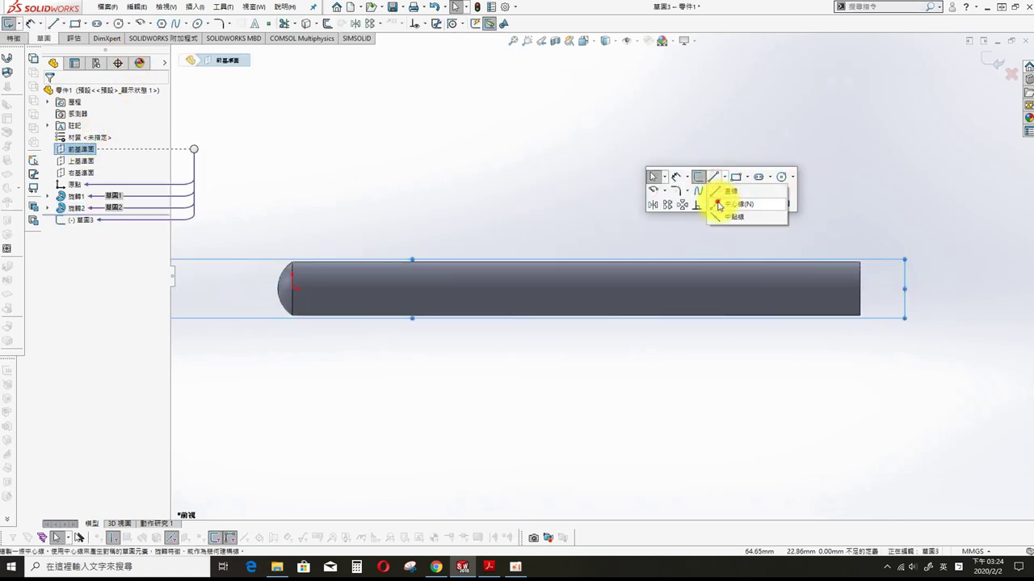
left_click(719, 204)
left_click(292, 289)
left_click(951, 289)
key("Escape")
- Draw a small rectangle on the cylinder's top edge near the right end
key("f")
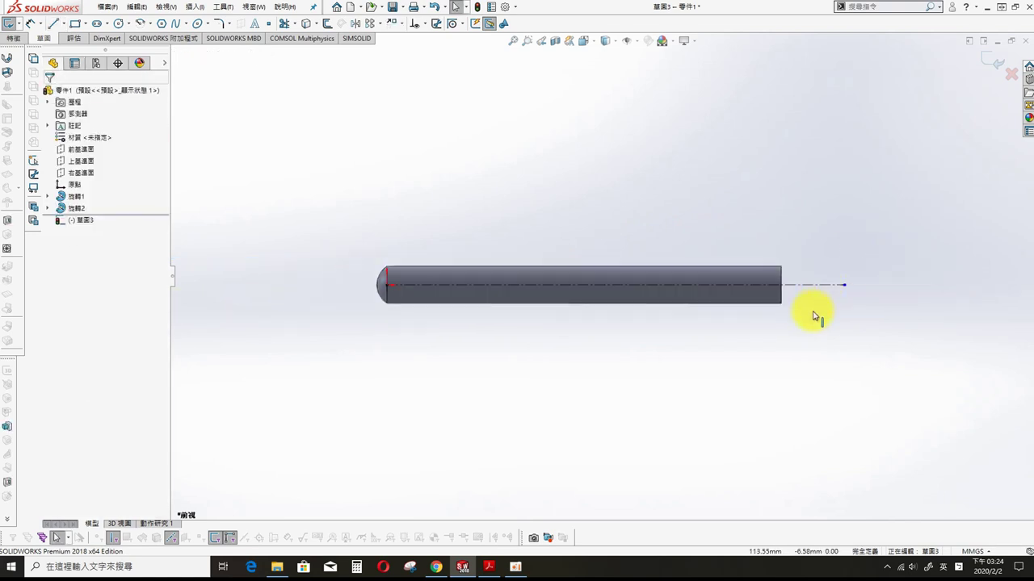
scroll(813, 314, "down", 3)
key("s")
left_click(767, 196)
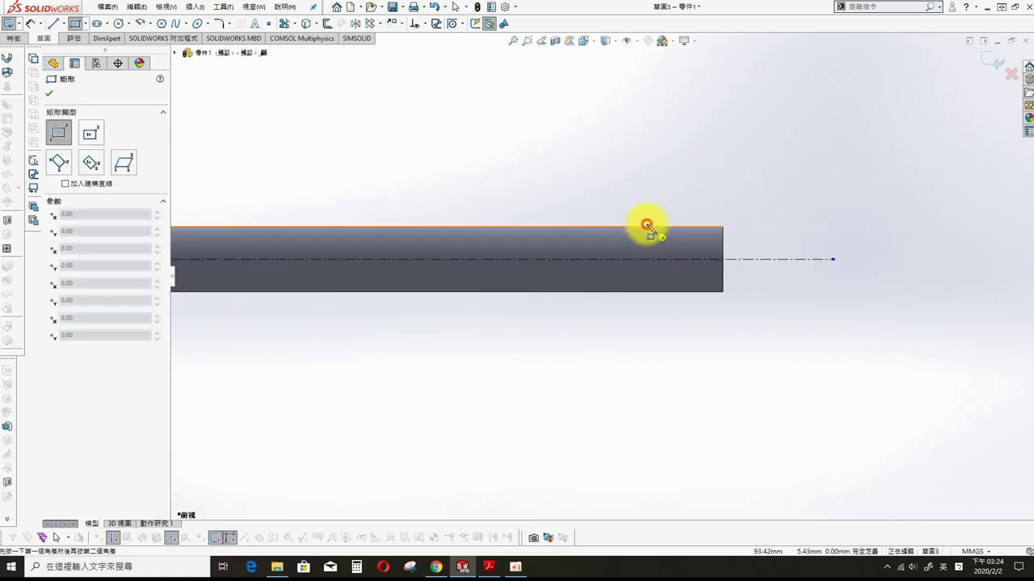
left_click_drag(669, 240, 650, 228)
key("Escape")
- Dimension the rectangle's distance from the centerline as 8.30 mm
scroll(692, 157, "down", 1)
key("s")
left_click(727, 172)
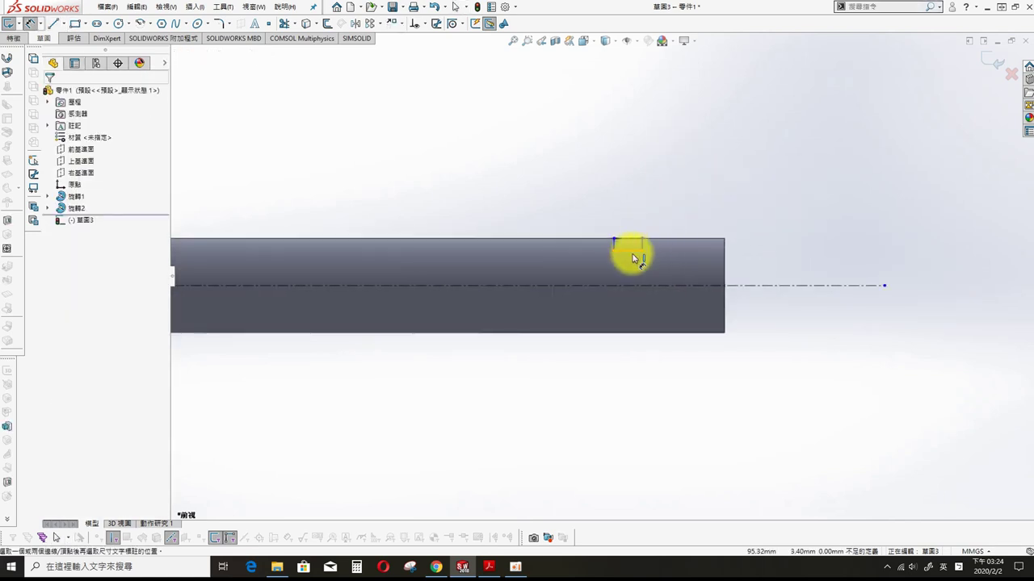
left_click(611, 280)
left_click(791, 285)
left_click(950, 315)
type("8")
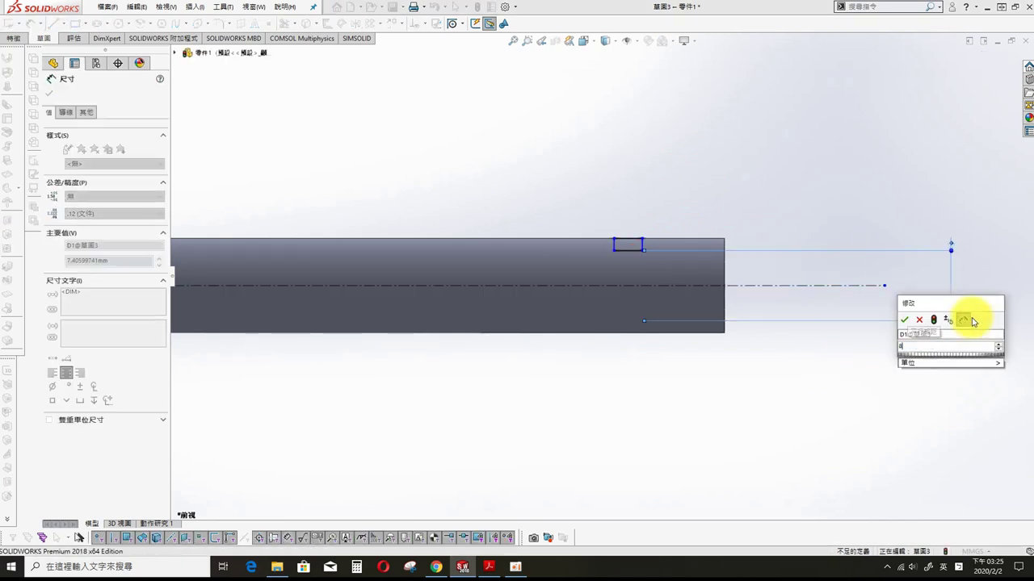
key("Return")
- Set the rectangle's offset from the rounded end to 90 mm, correcting the mistyped 9
scroll(695, 284, "down", 1)
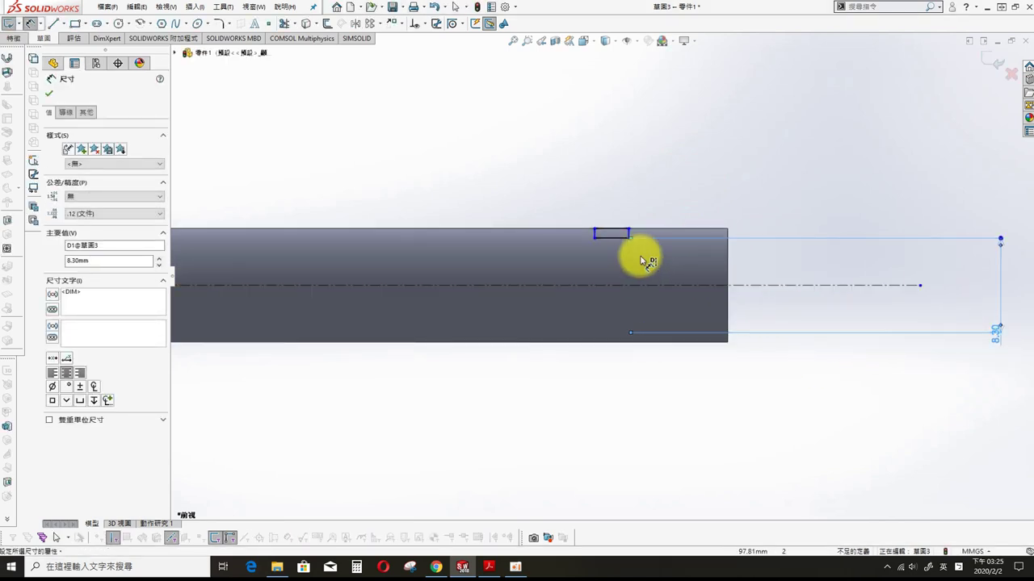
left_click(595, 234)
scroll(512, 261, "up", 2)
scroll(334, 288, "up", 2)
left_click(330, 284)
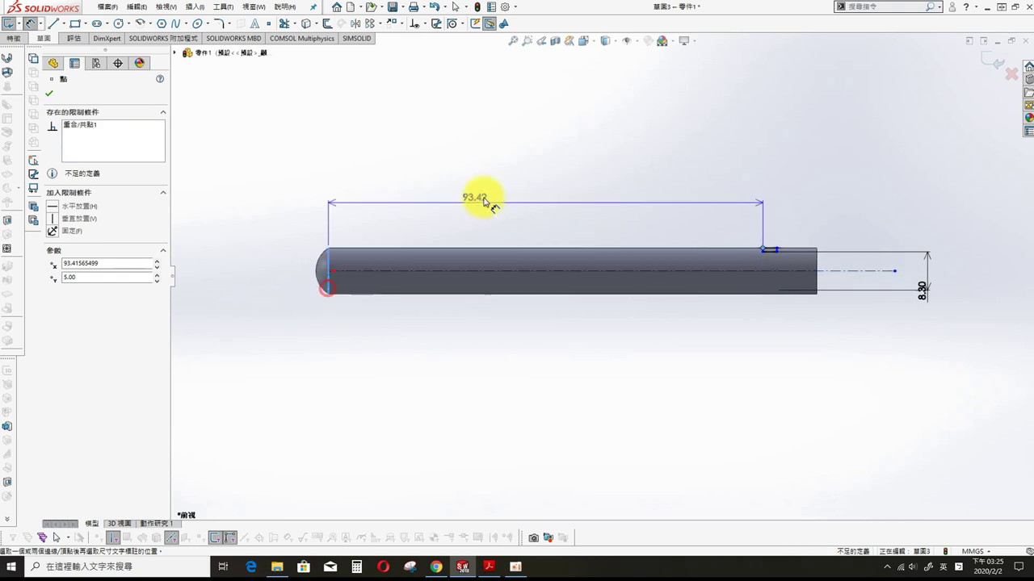
left_click(510, 188)
type("9")
key("Return")
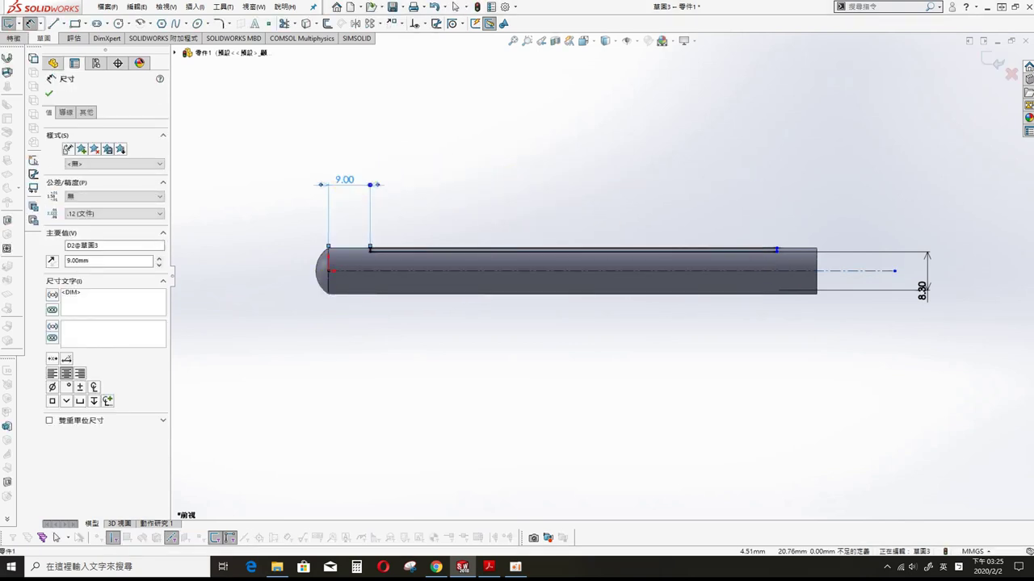
double_click(344, 179)
type("90")
key("Return")
- Dimension the groove rectangle's width to 5 mm
scroll(738, 253, "down", 2)
left_click(731, 249)
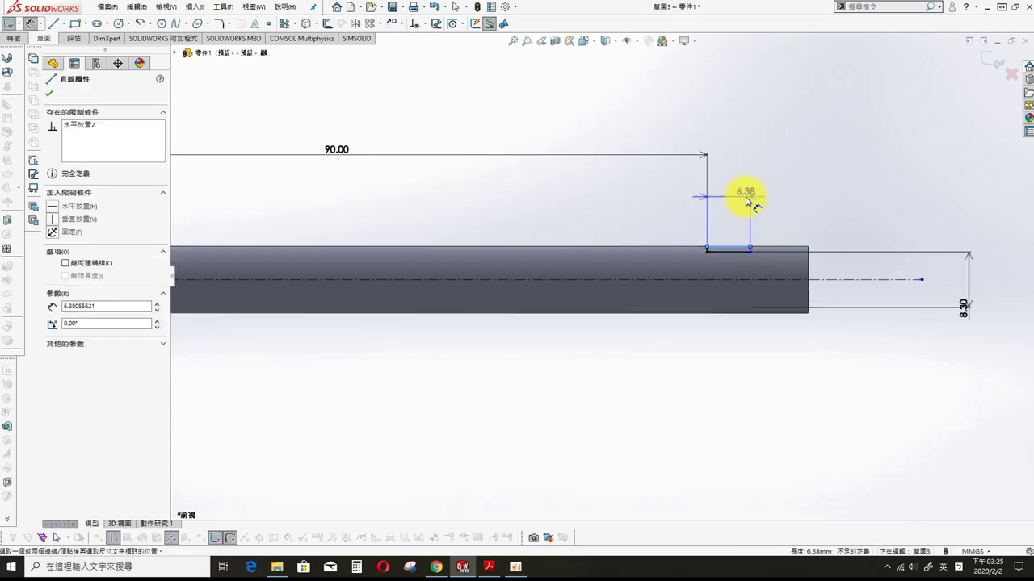
left_click(748, 202)
type("5")
key("Return")
- Apply a Revolved Cut with the rectangle to cut the groove
scroll(731, 249, "up", 2)
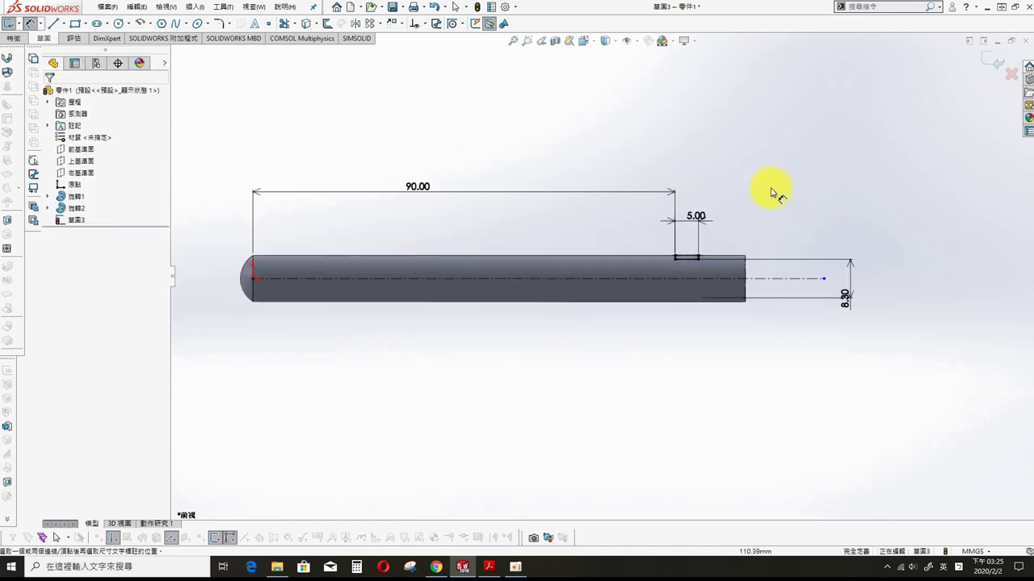
middle_click_drag(772, 192, 775, 256)
key("s")
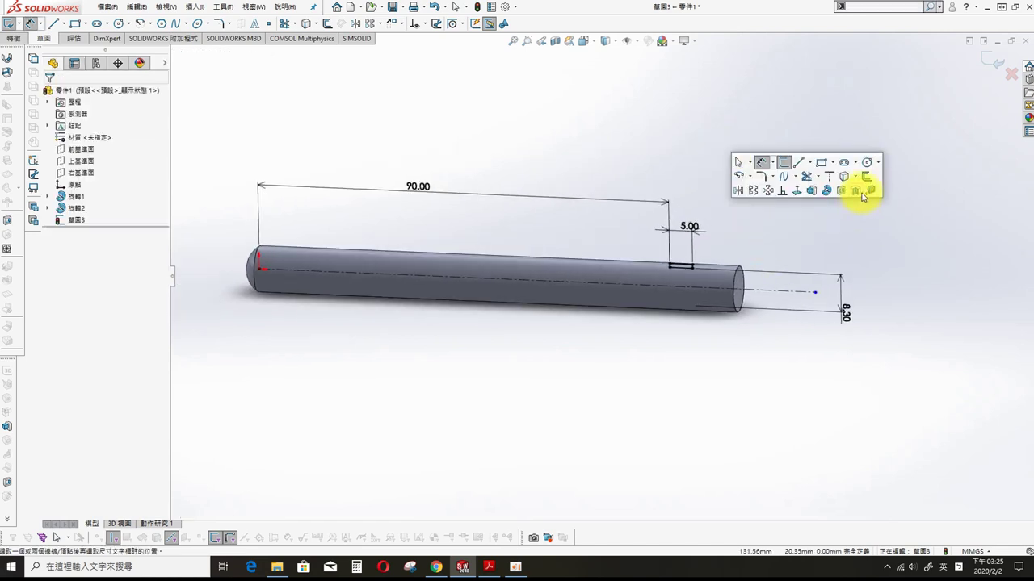
left_click(858, 194)
left_click(48, 97)
- Start a sketch on the Front Plane and draw a horizontal centerline along the shaft axis
left_click(77, 150)
left_click(138, 183)
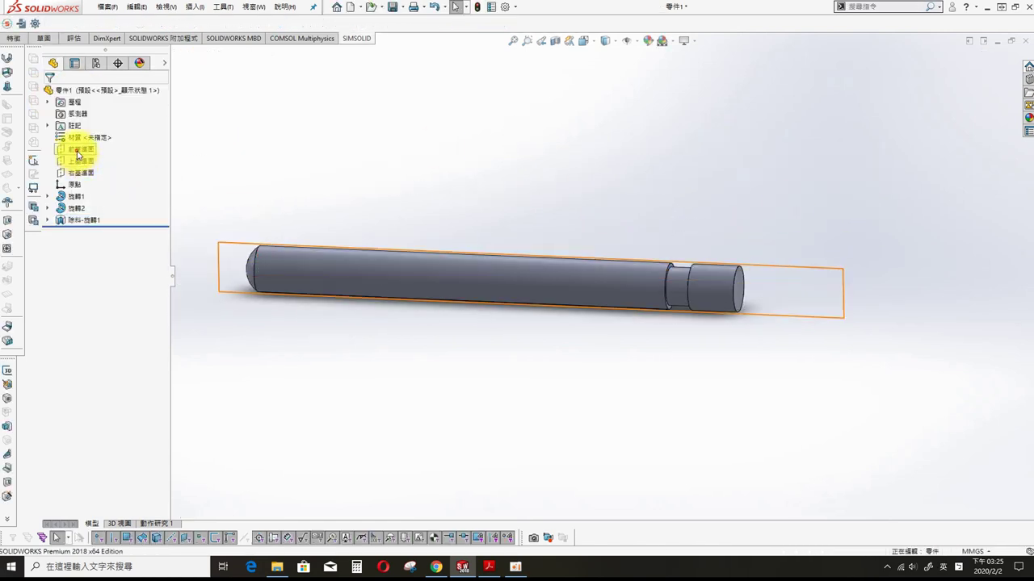
key("s")
left_click(581, 420)
key("ctrl+8")
key("s")
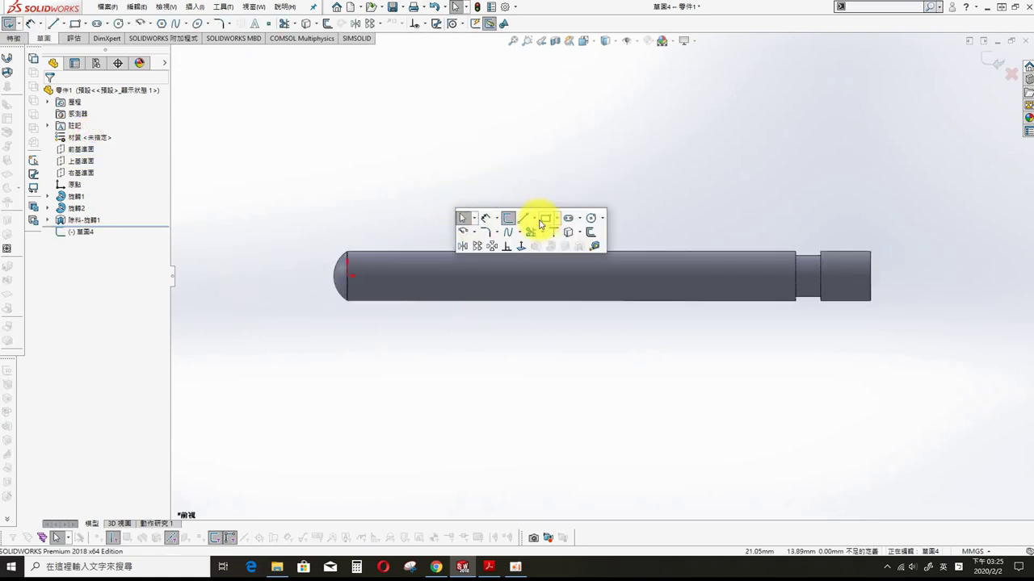
key("ctrl+8")
key("s")
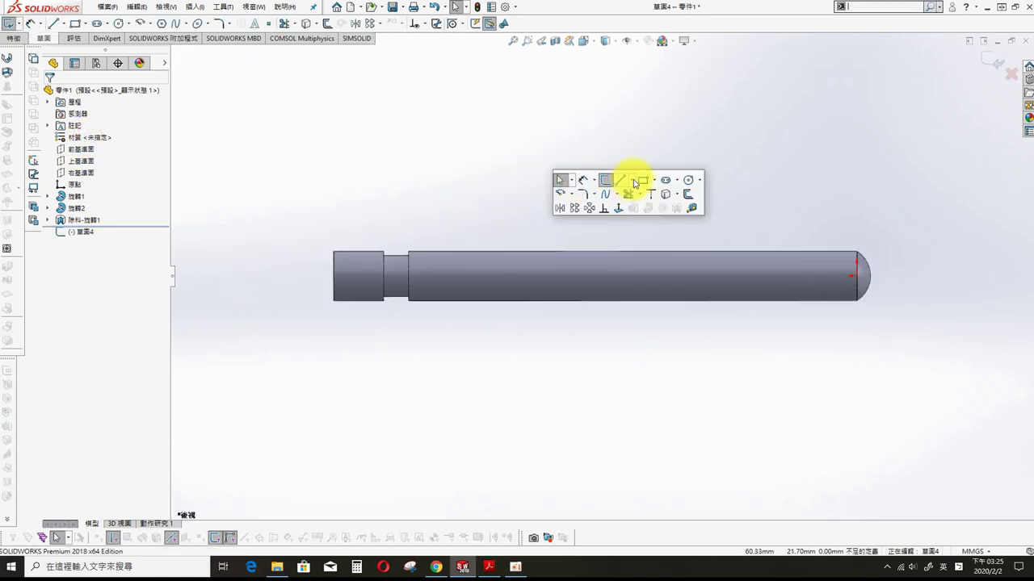
left_click(620, 180)
left_click_drag(857, 276, 231, 276)
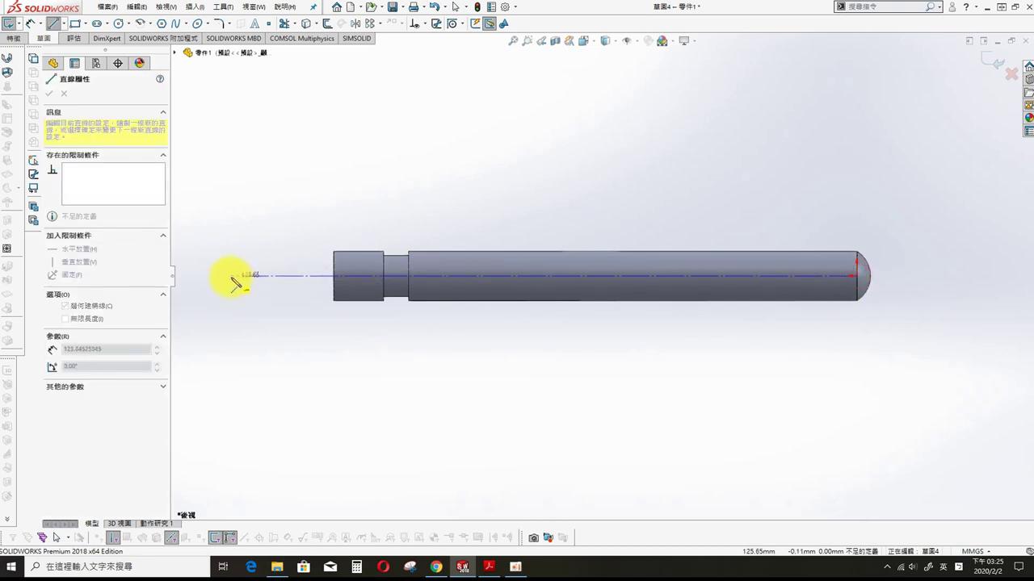
key("Escape")
- Sketch a rectangle rising from the axis and place it 41 mm from the shaft's end
left_click(75, 23)
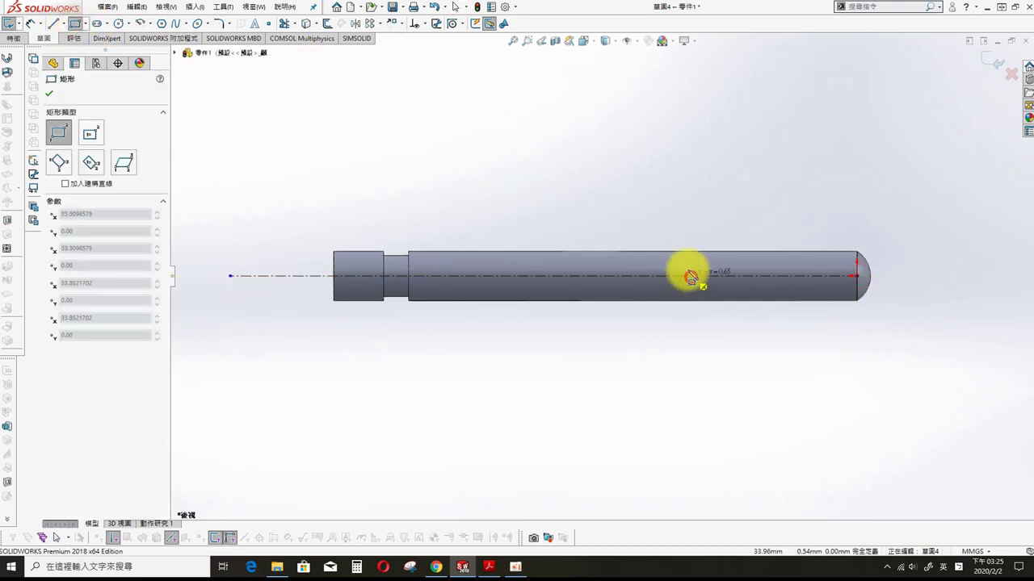
left_click_drag(661, 276, 691, 185)
key("Escape")
key("s")
left_click(616, 120)
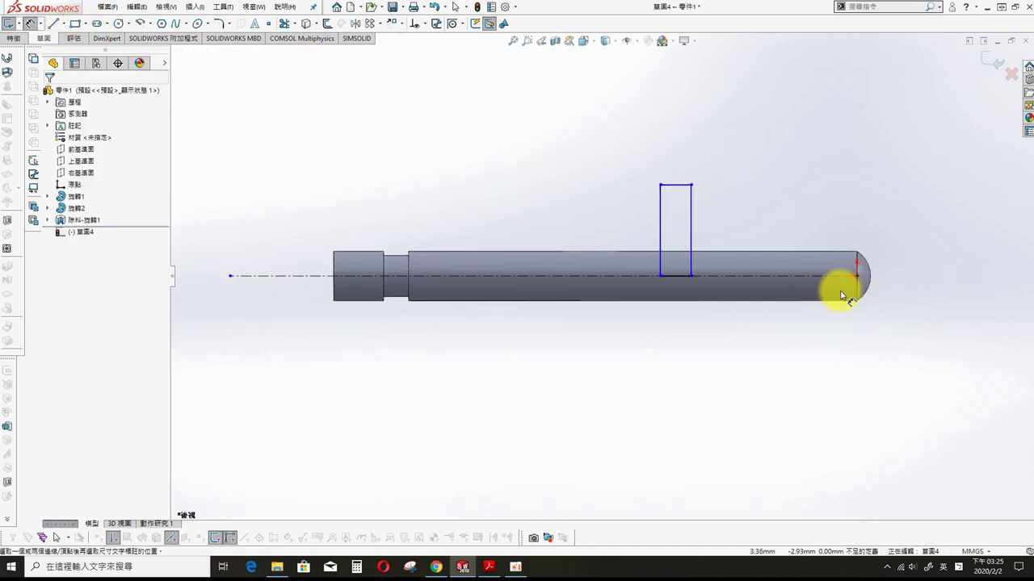
left_click(859, 301)
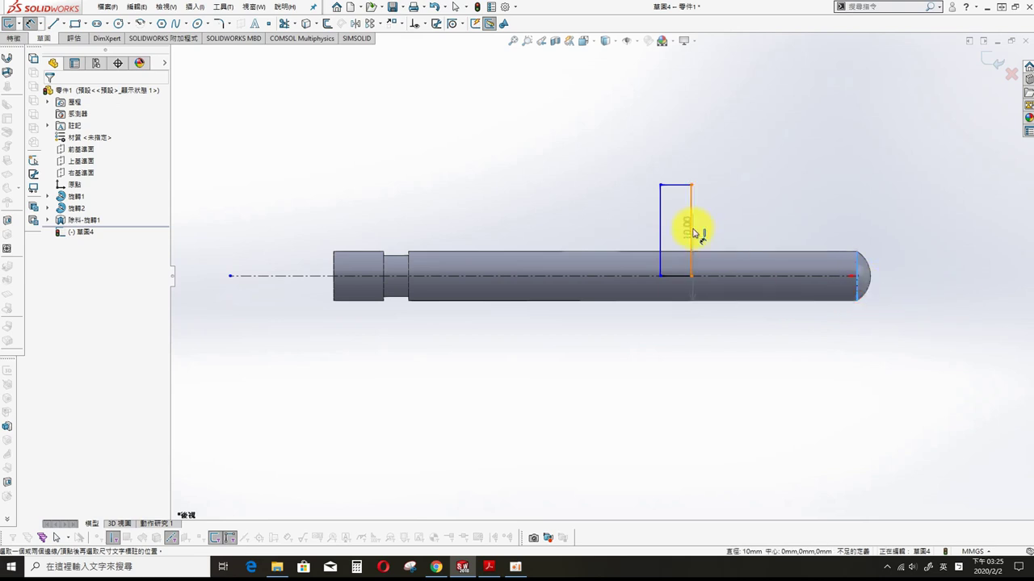
left_click(691, 233)
left_click(727, 207)
type("401")
key("Return")
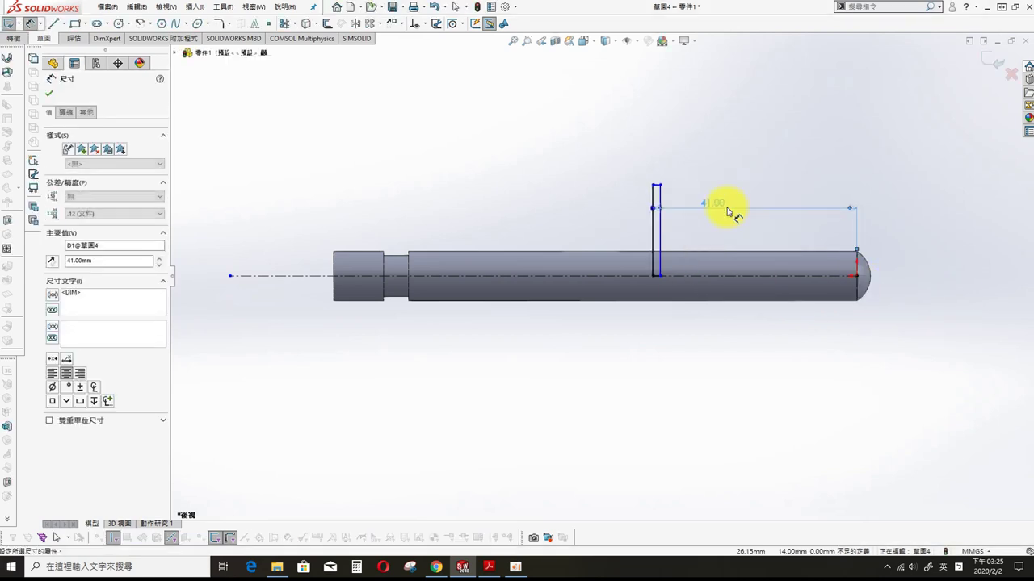
- Dimension the rectangle 2 mm wide with a Ø19 diameter about the centerline
scroll(657, 194, "down", 3)
left_click_drag(626, 270, 578, 270)
left_click(598, 173)
left_click(626, 153)
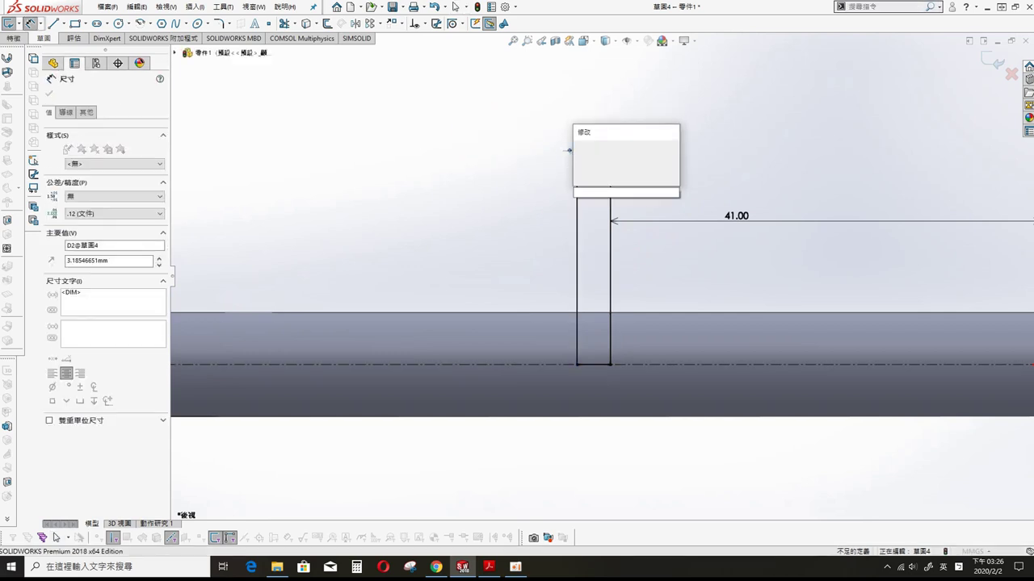
type("2")
key("Return")
left_click(598, 172)
left_click(703, 367)
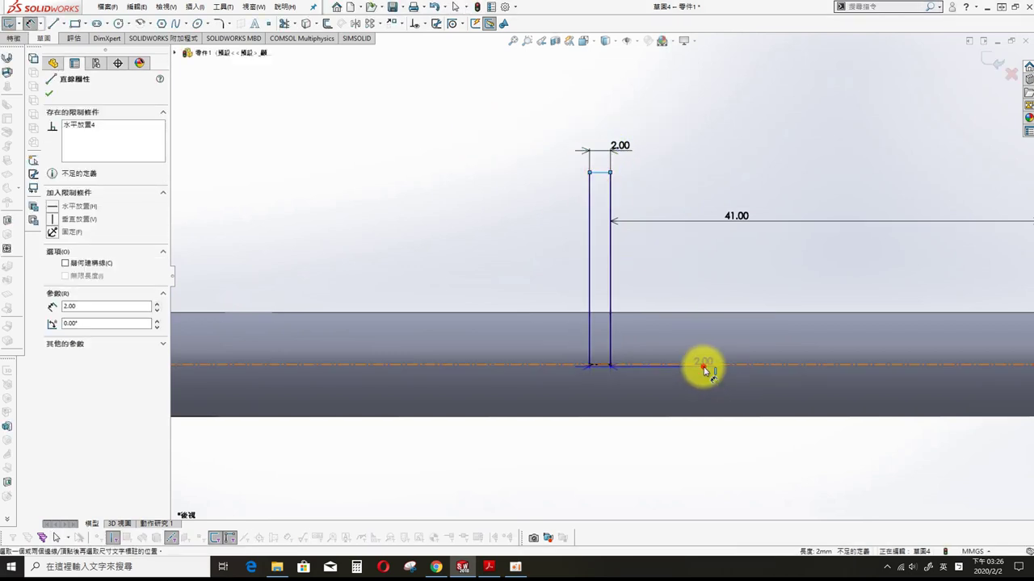
key("z")
left_click(917, 391)
type("19")
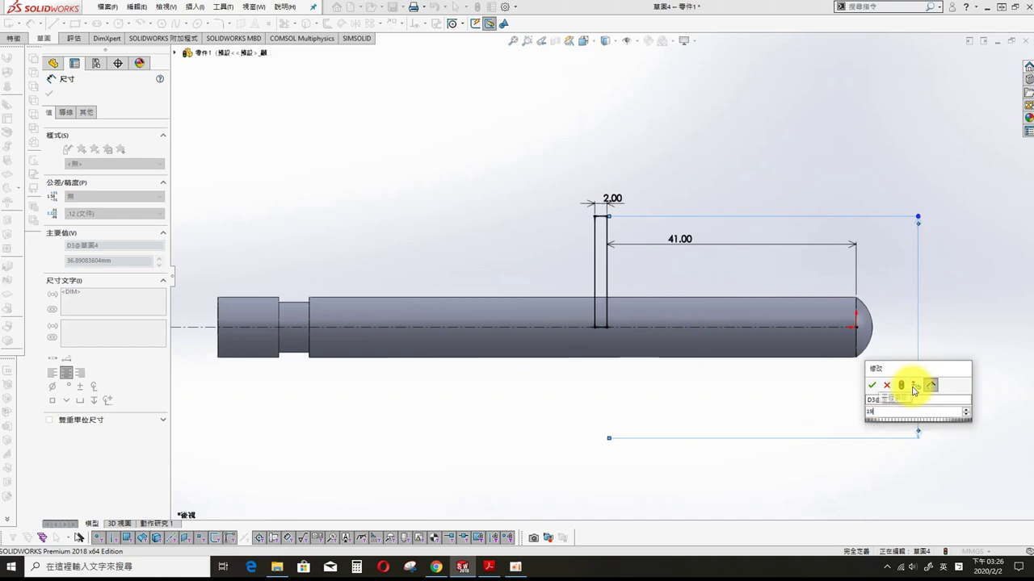
key("Return")
key("s")
- Revolve the rectangle a full 360° into the flange
left_click(886, 172)
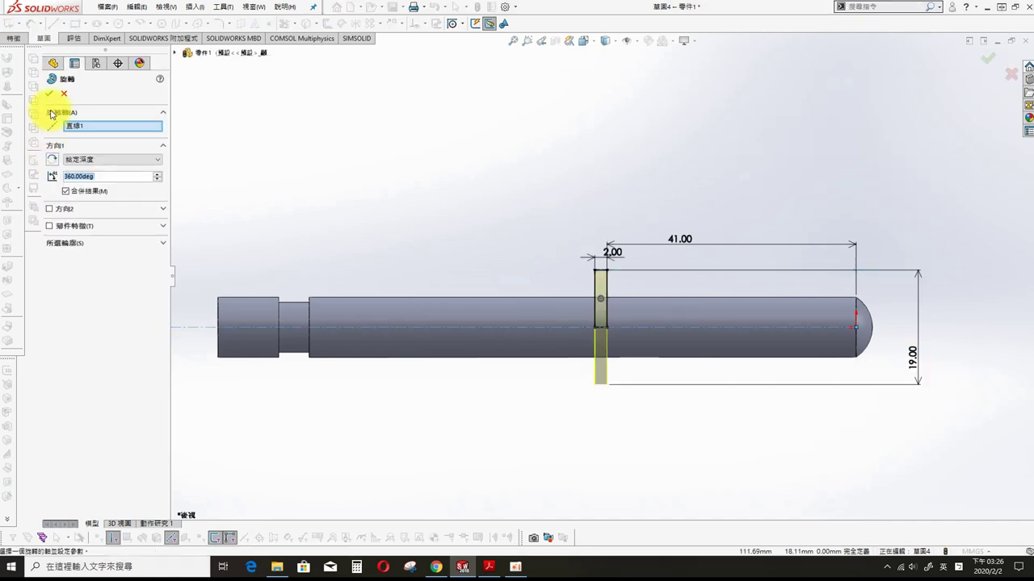
left_click(56, 92)
middle_click_drag(272, 150, 495, 220)
scroll(565, 339, "down", 3)
- Round both flange edges with a 0.5 mm fillet and start Save As
key("s")
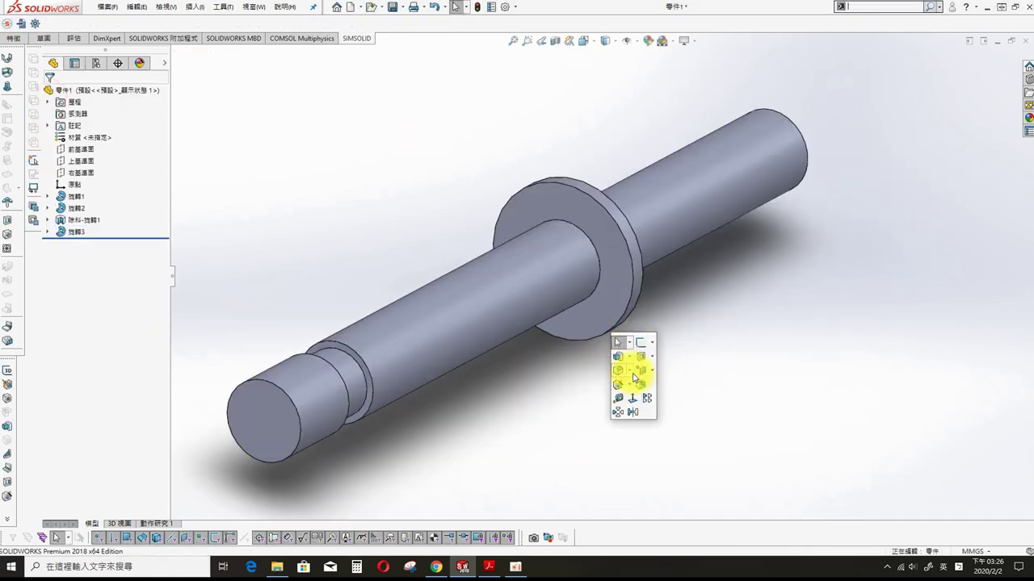
left_click(630, 383)
left_click(621, 386)
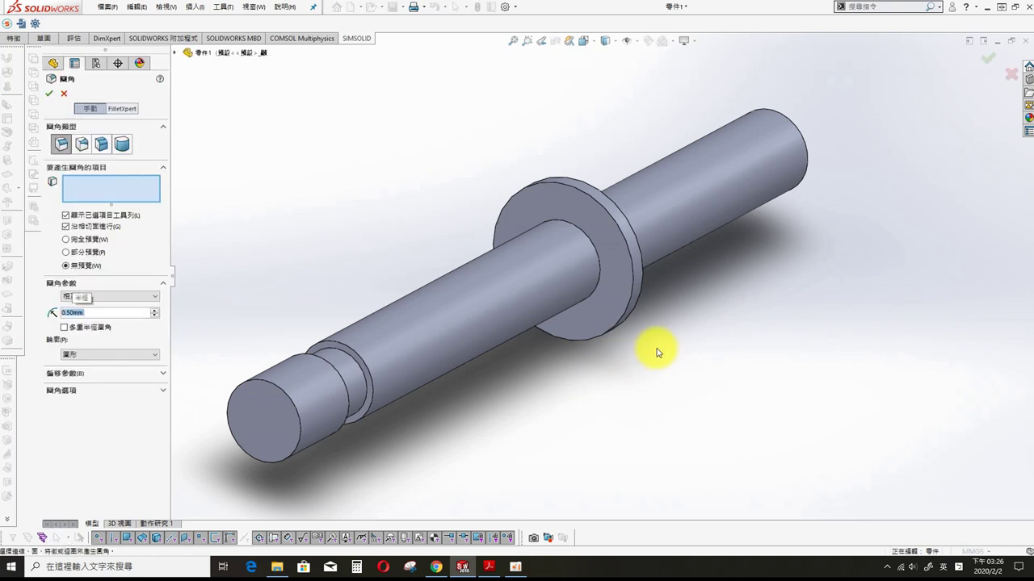
left_click(626, 288)
scroll(621, 339, "down", 2)
left_click(619, 306)
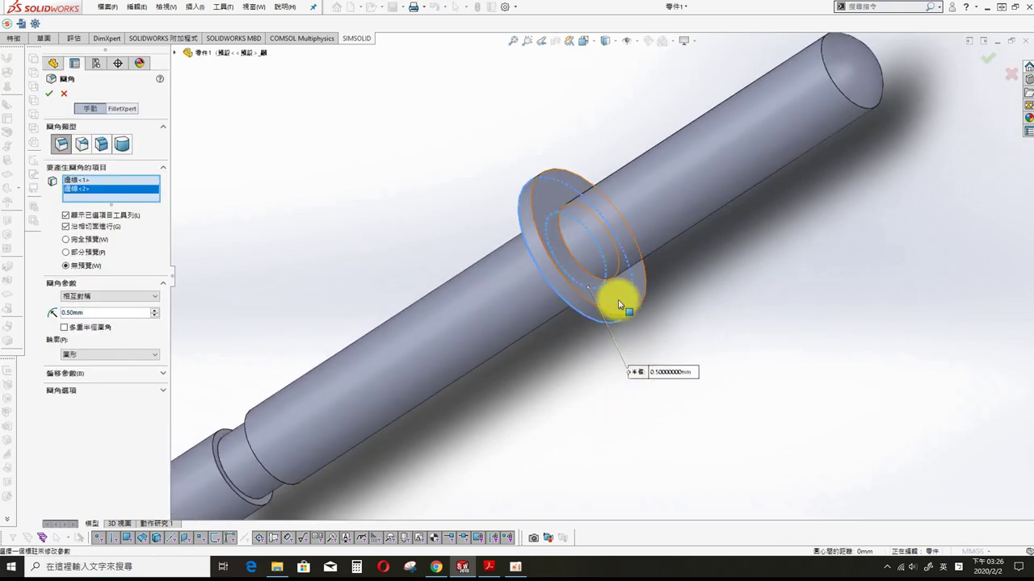
left_click(48, 93)
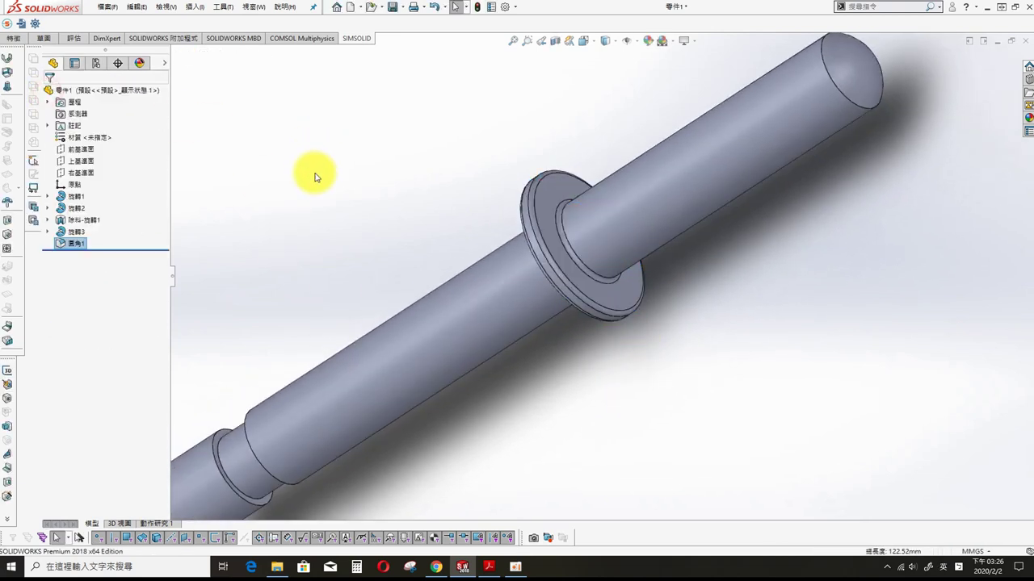
scroll(467, 163, "up", 3)
key("ctrl+s")
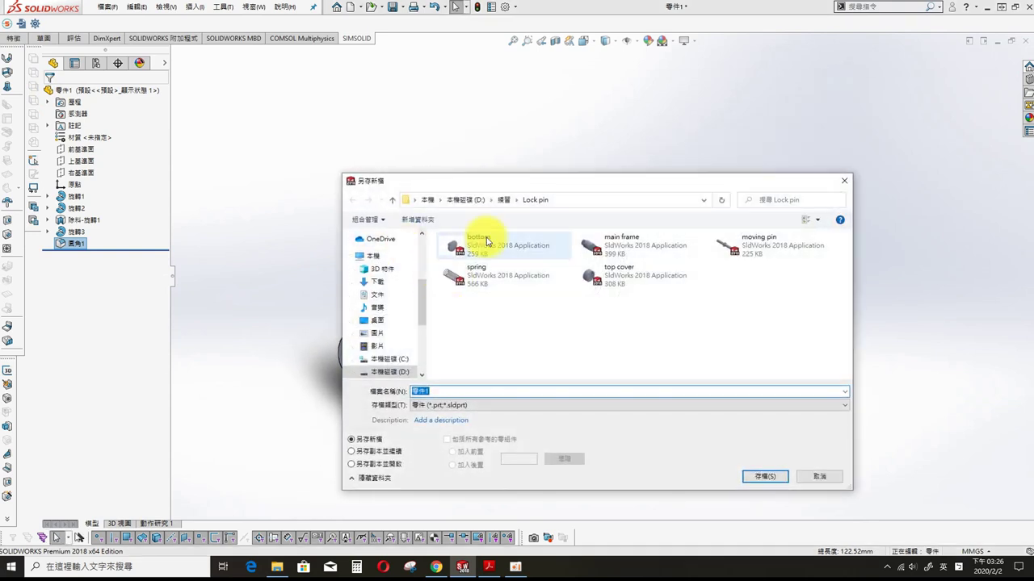
- Save the part as MOVING PIN in the location pin folder
left_click(504, 199)
double_click(468, 264)
type("MOVING PIN")
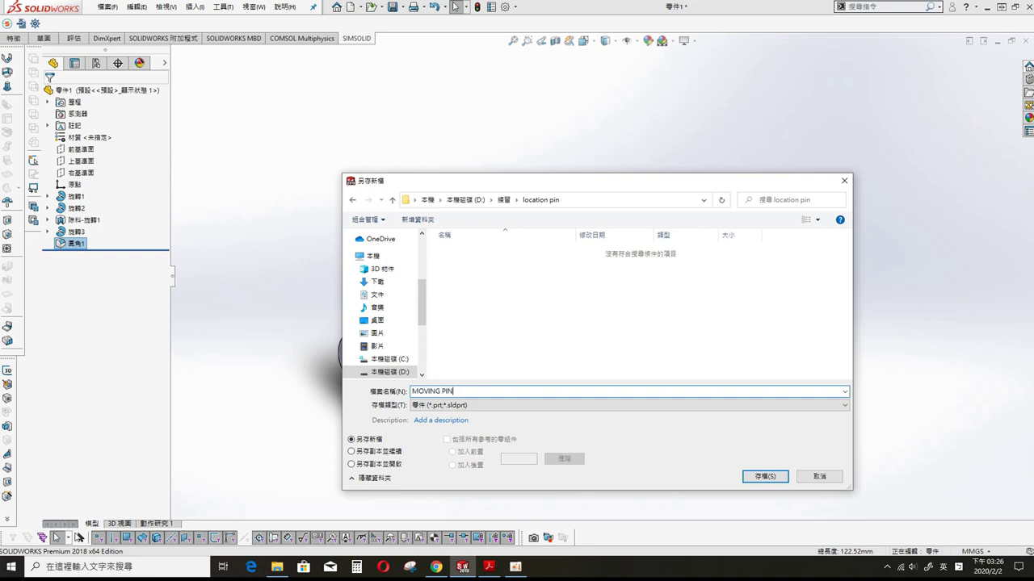
key("Return")
- Apply the Metal > Steel > Polished Steel appearance to the pin
left_click(1028, 79)
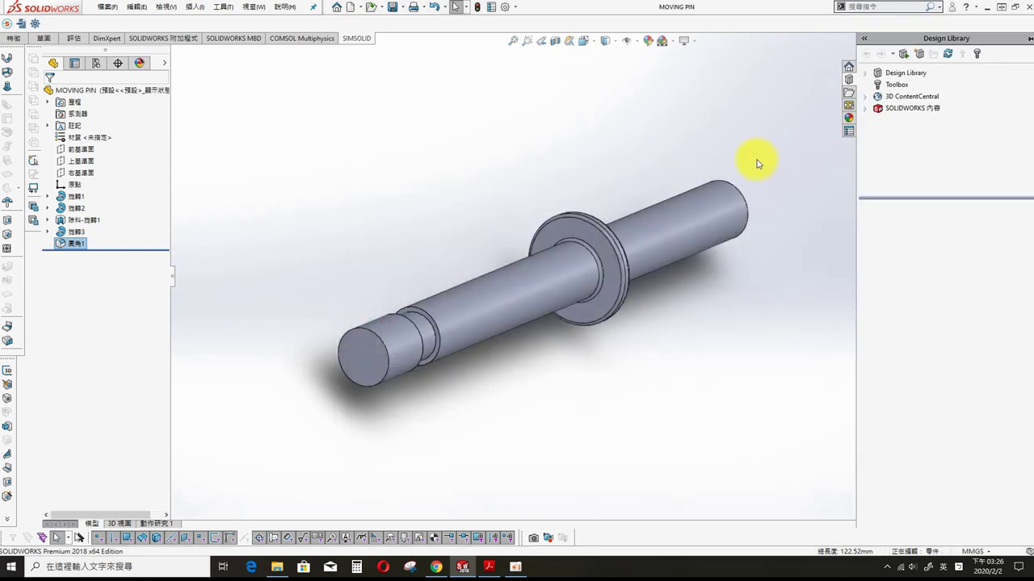
left_click(667, 41)
left_click(717, 58)
left_click(1028, 117)
left_click(884, 91)
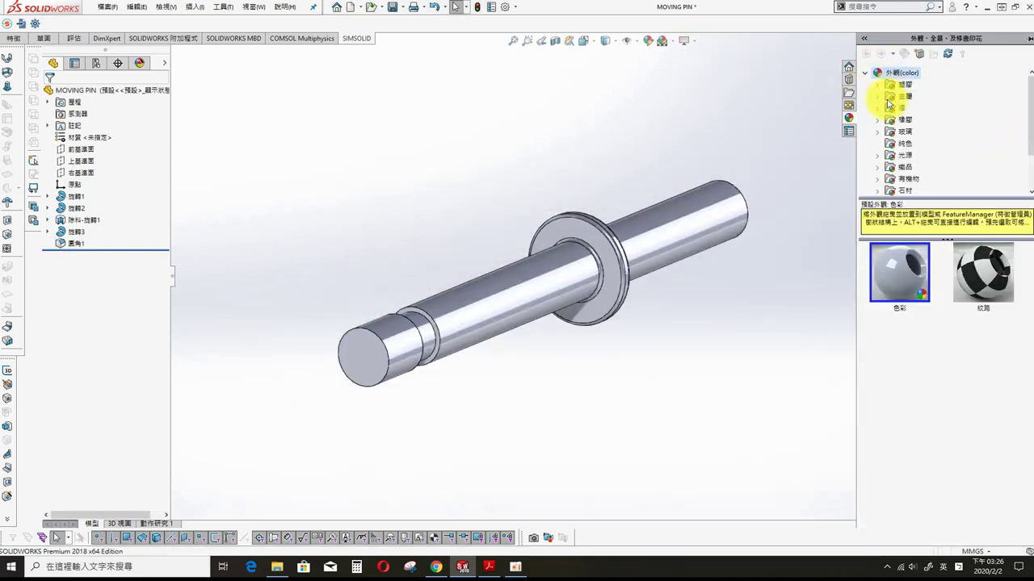
double_click(888, 98)
left_click(900, 86)
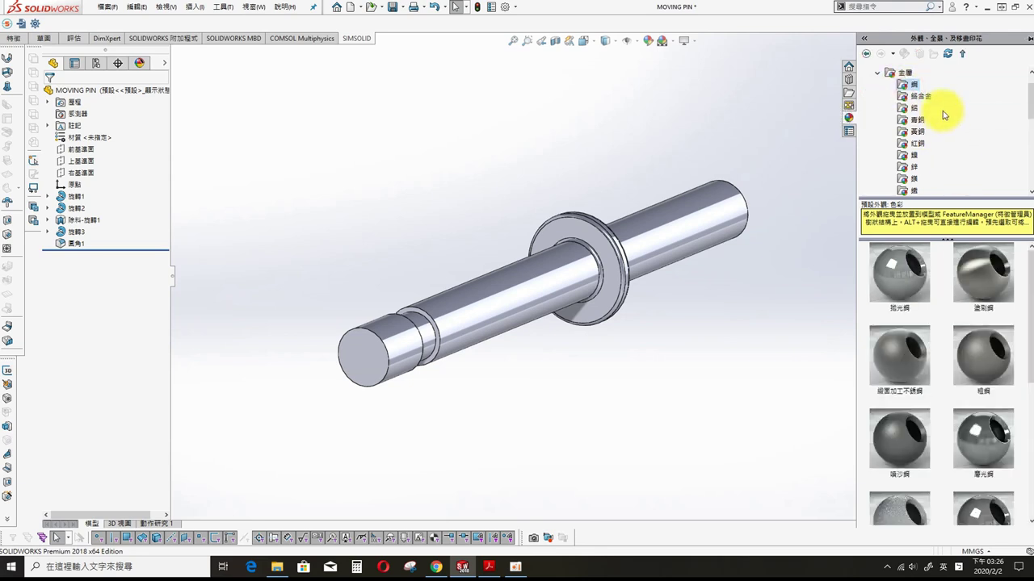
left_click_drag(910, 275, 688, 237)
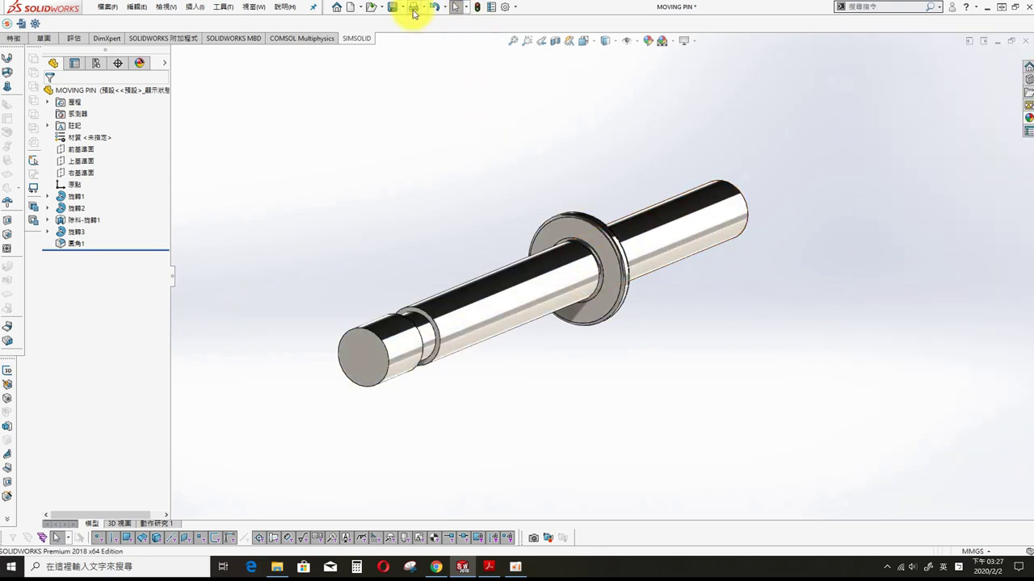
left_click(350, 7)
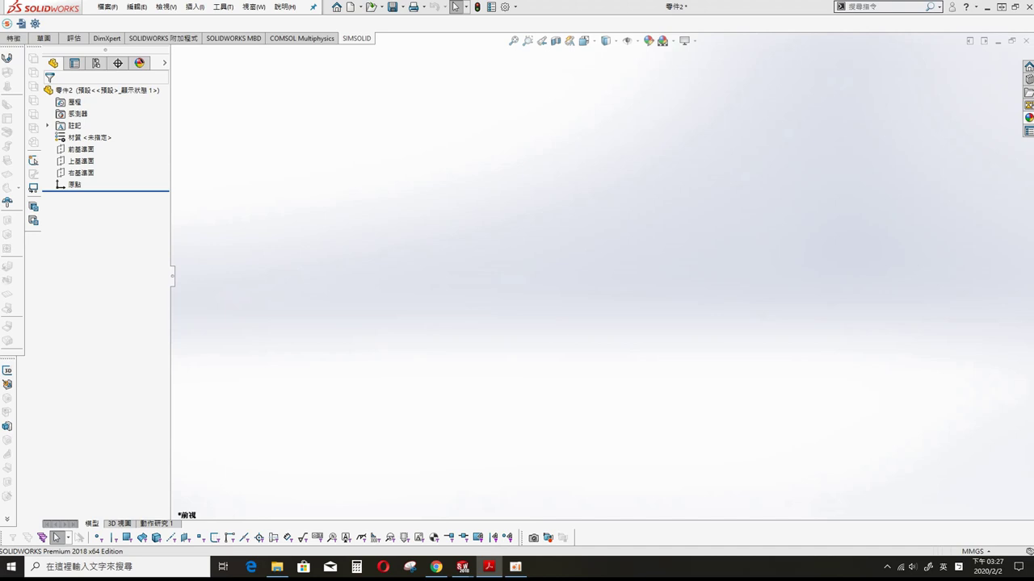
- On the Front Plane, sketch a horizontal centerline starting at the origin
left_click(79, 149)
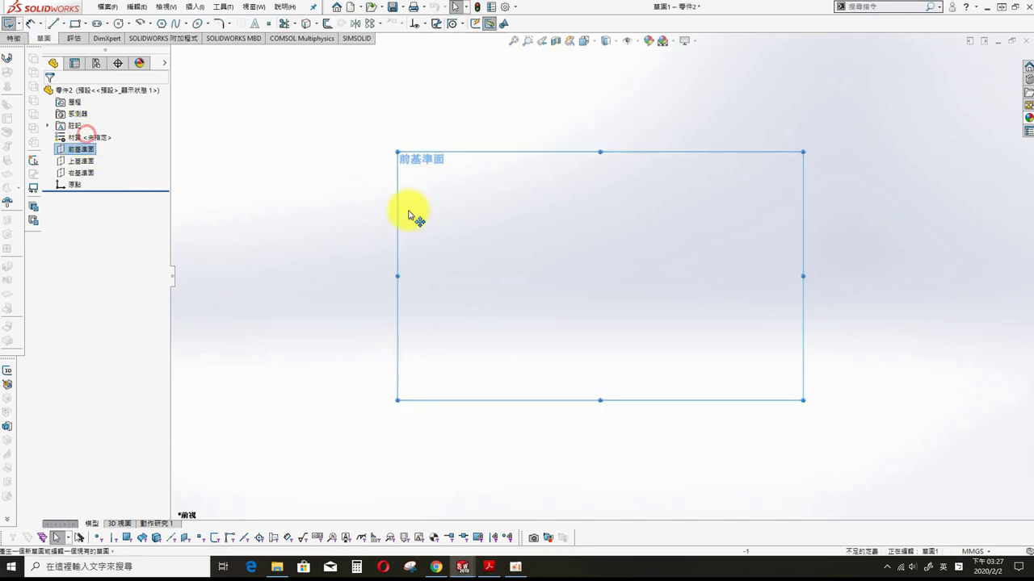
key("s")
left_click(837, 270)
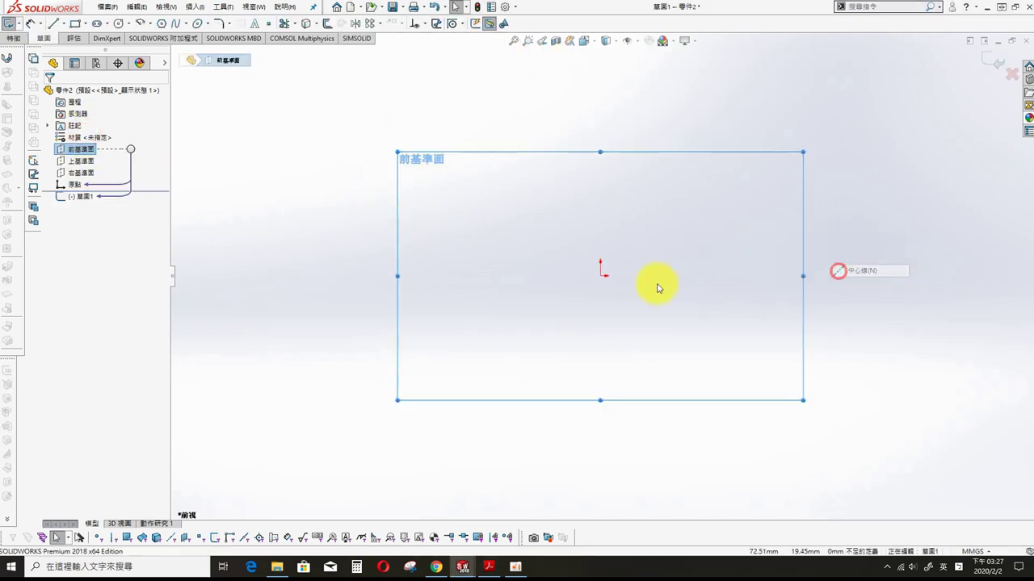
left_click(602, 275)
left_click(862, 275)
key("Escape")
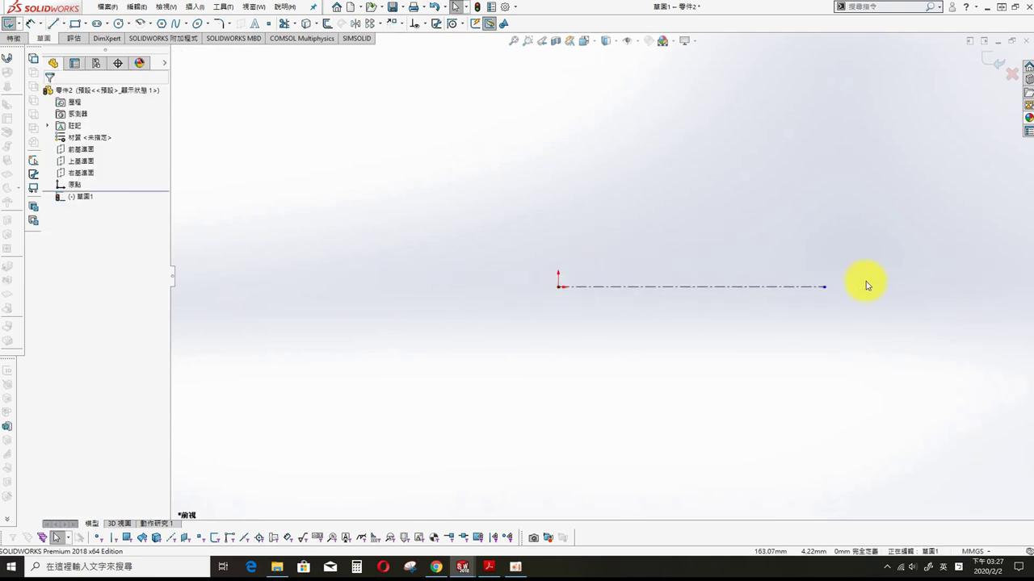
- Draw a closed stepped ring profile above the centerline with lines
left_click(53, 22)
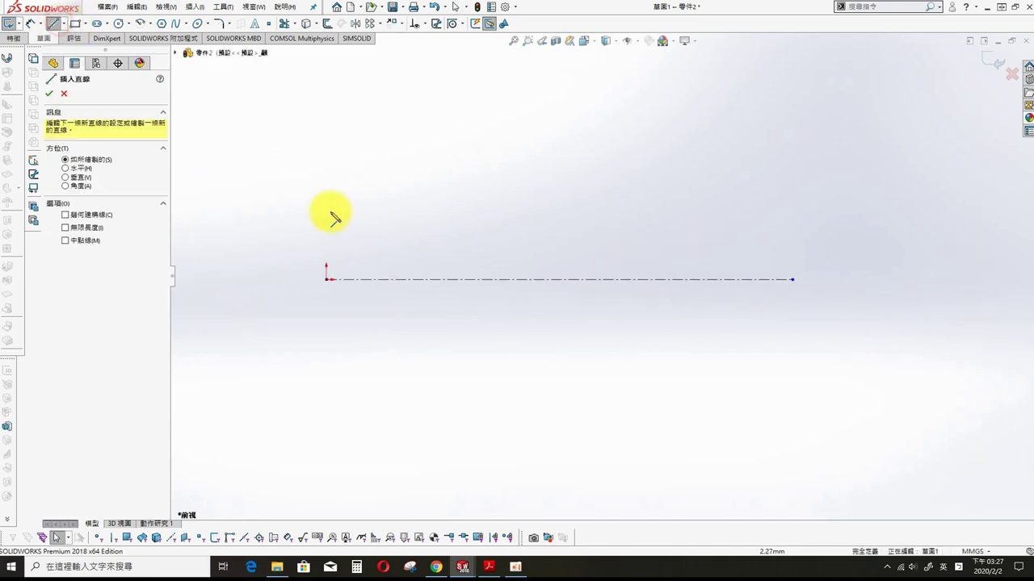
left_click(326, 241)
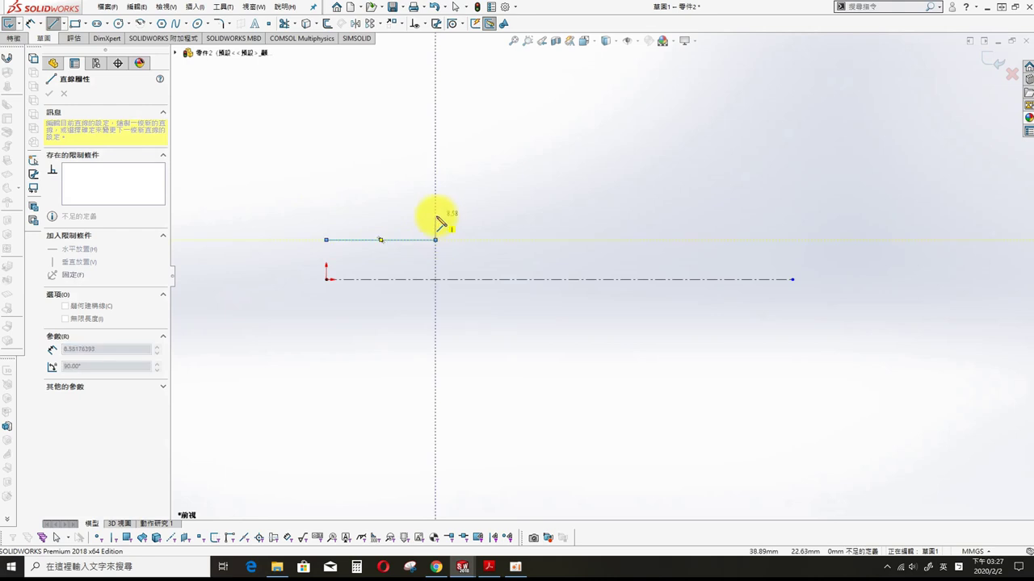
left_click(631, 217)
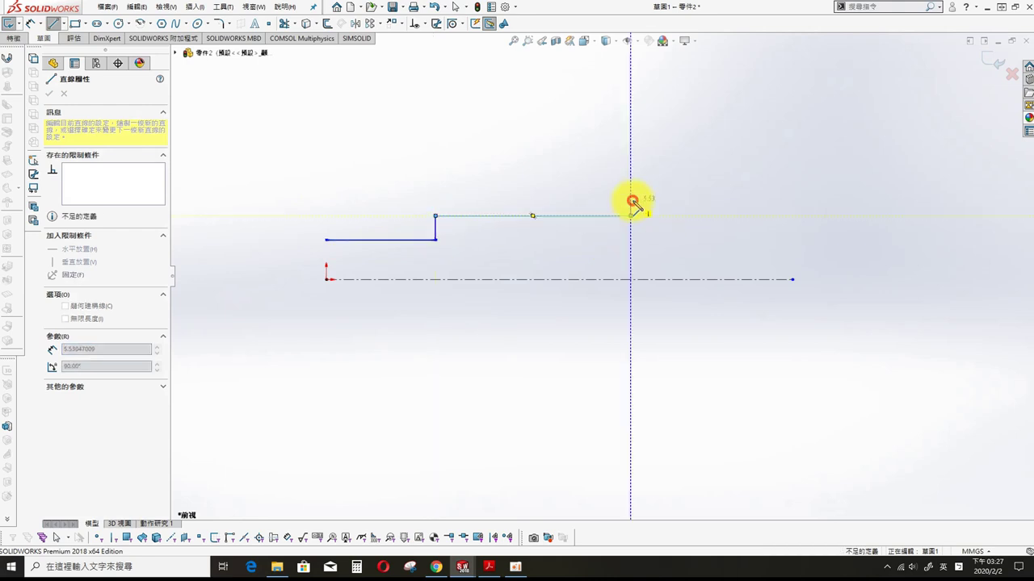
left_click(630, 200)
left_click(587, 200)
left_click(587, 208)
left_click(561, 209)
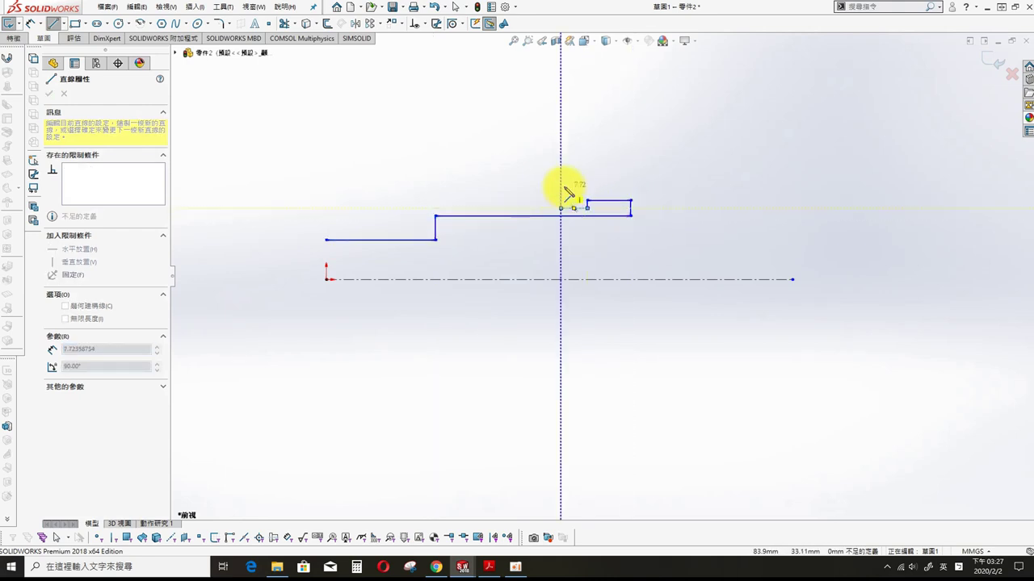
left_click(561, 187)
left_click(410, 186)
left_click(409, 219)
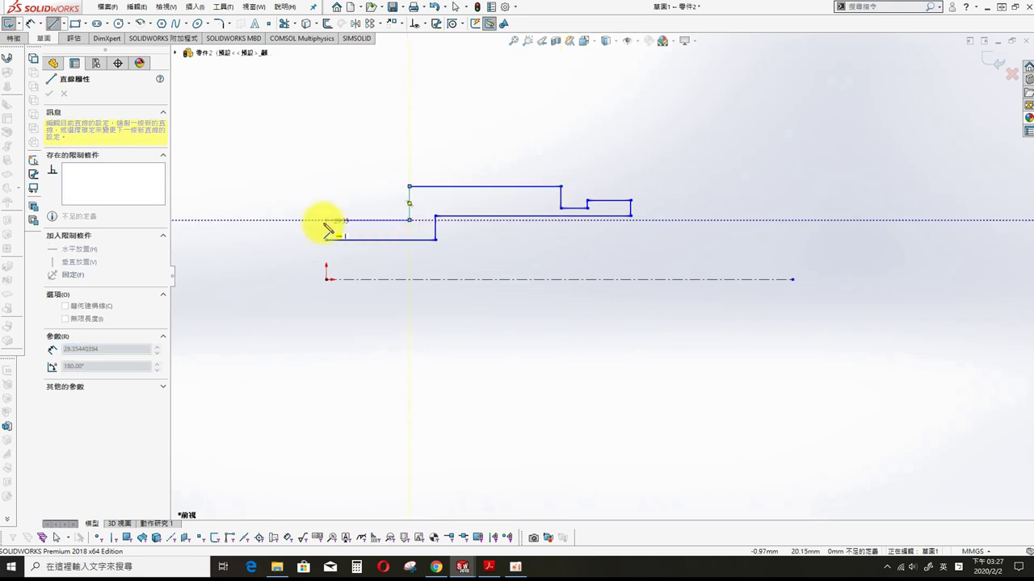
left_click(326, 220)
left_click(326, 240)
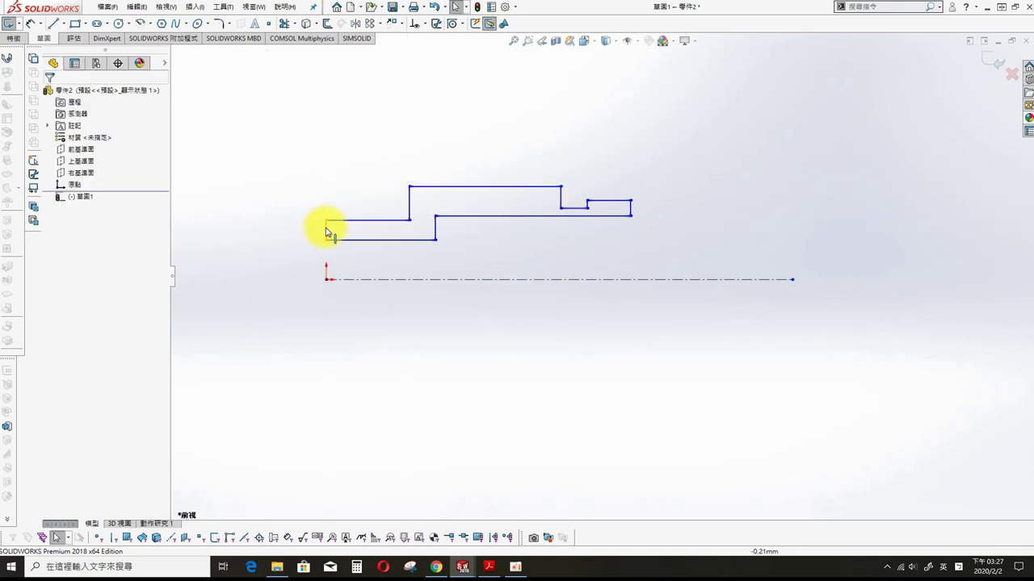
- Add a Midpoint relation between the profile's left vertical edge and the origin
left_click(327, 233)
left_click(326, 280, "ctrl")
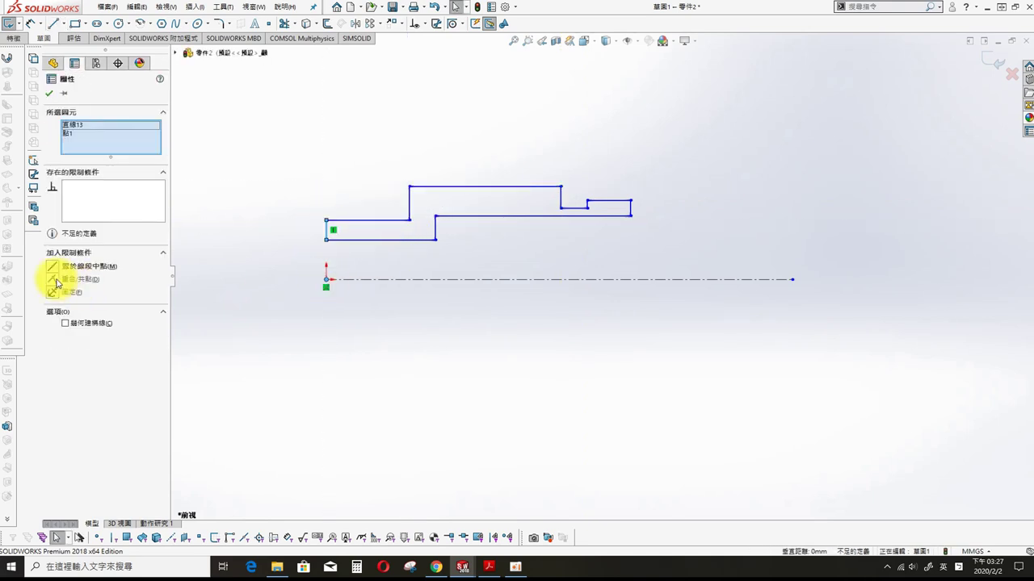
left_click(50, 267)
key("Escape")
- Dimension the bottom line to Ø10.50 and the long middle line to Ø20 about the centerline
key("s")
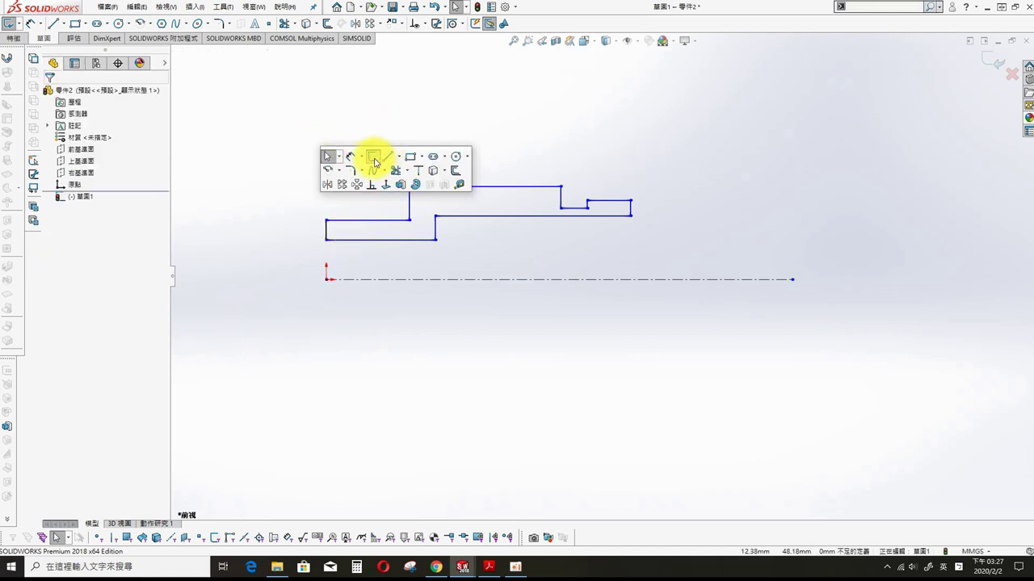
left_click(373, 161)
left_click(369, 240)
left_click(376, 280)
left_click(258, 299)
type("10")
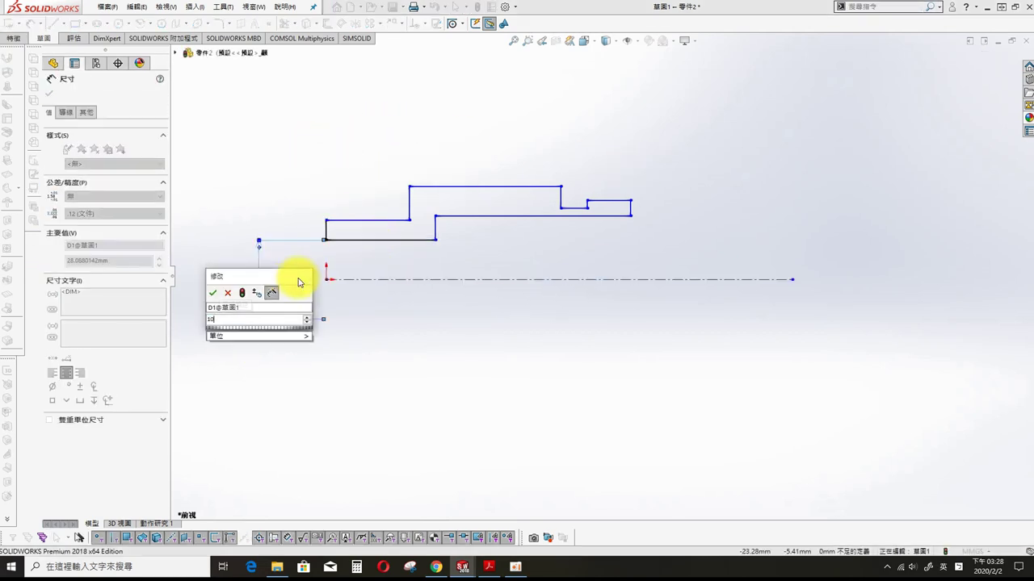
type(".5")
key("Return")
left_click(509, 217)
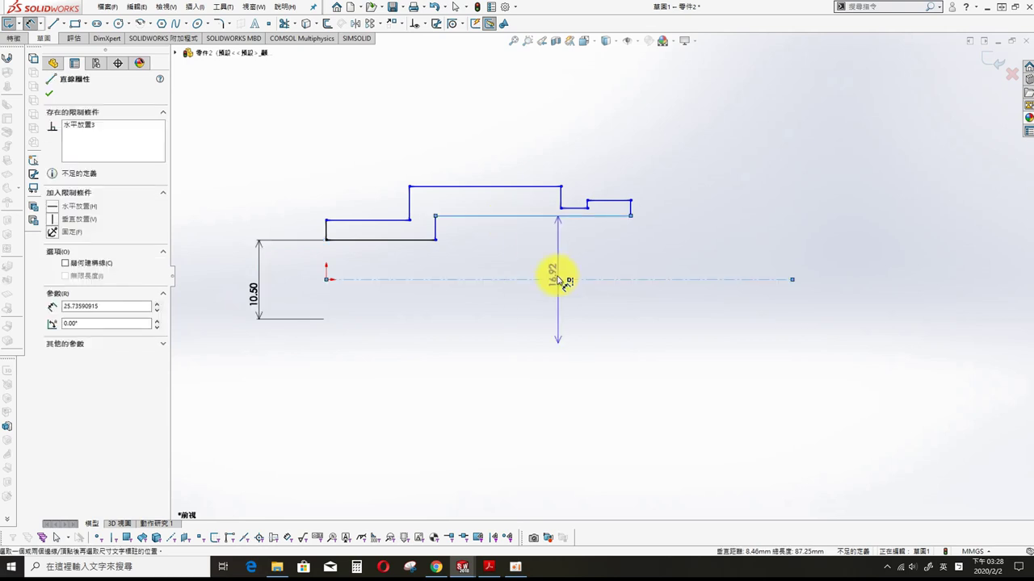
left_click(887, 271)
type("20")
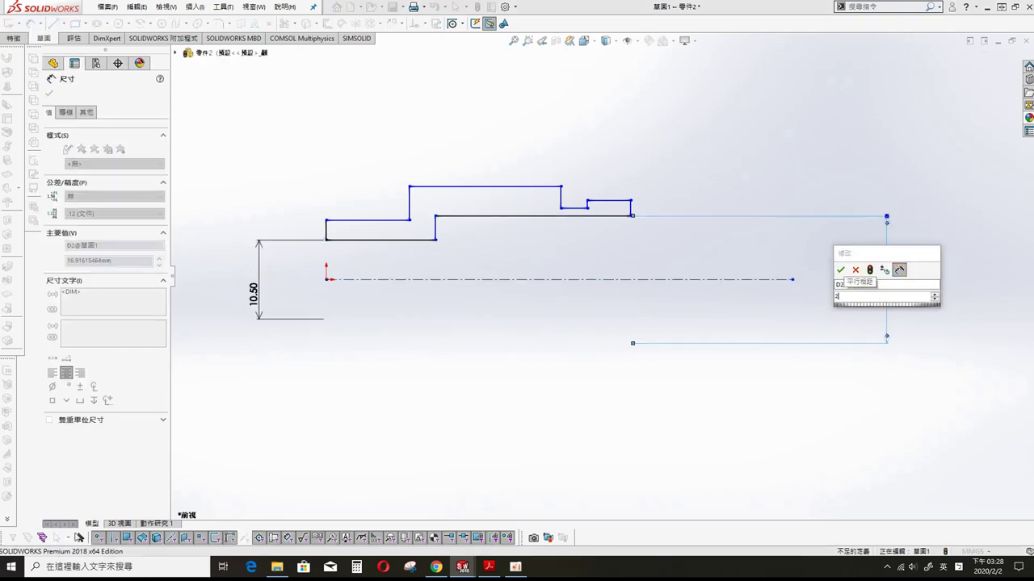
key("Return")
- Drag the profile's top step and small right step higher
key("Escape")
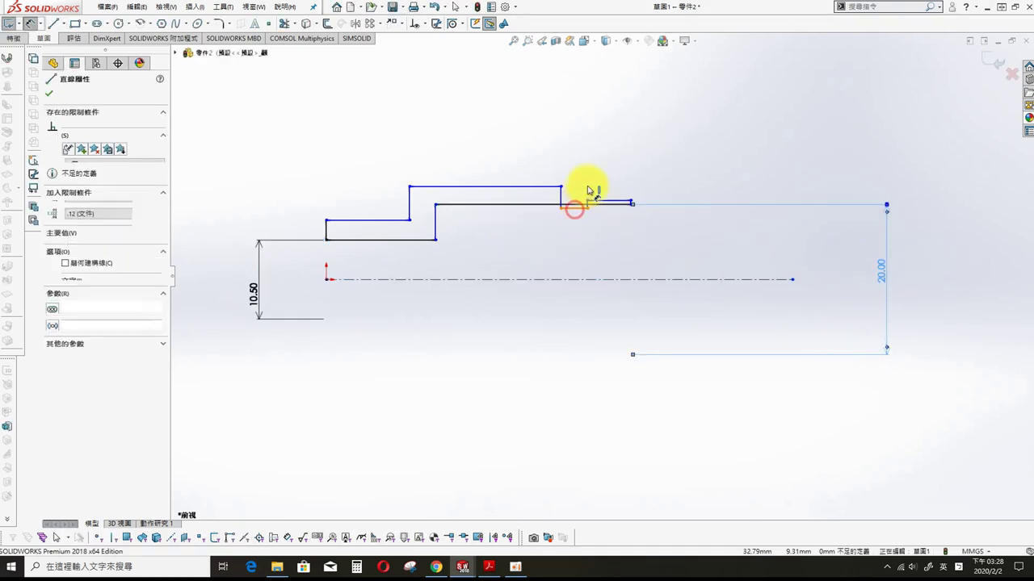
key("Escape")
left_click_drag(531, 186, 530, 150)
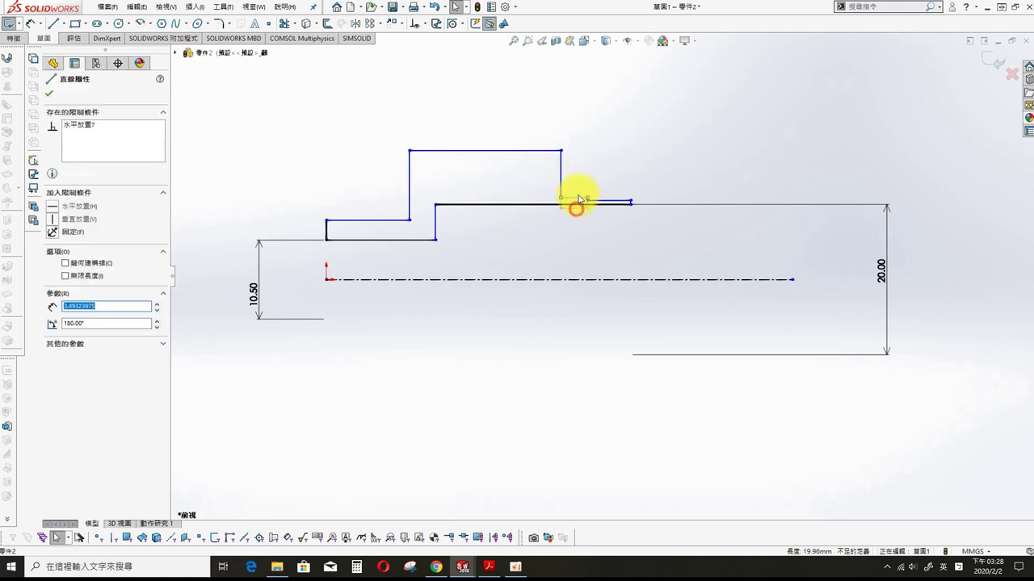
left_click(604, 203)
left_click_drag(603, 203, 609, 168)
left_click(676, 312)
- Give the upper left line a Ø17 diameter dimension about the centerline
key("s")
left_click(398, 340)
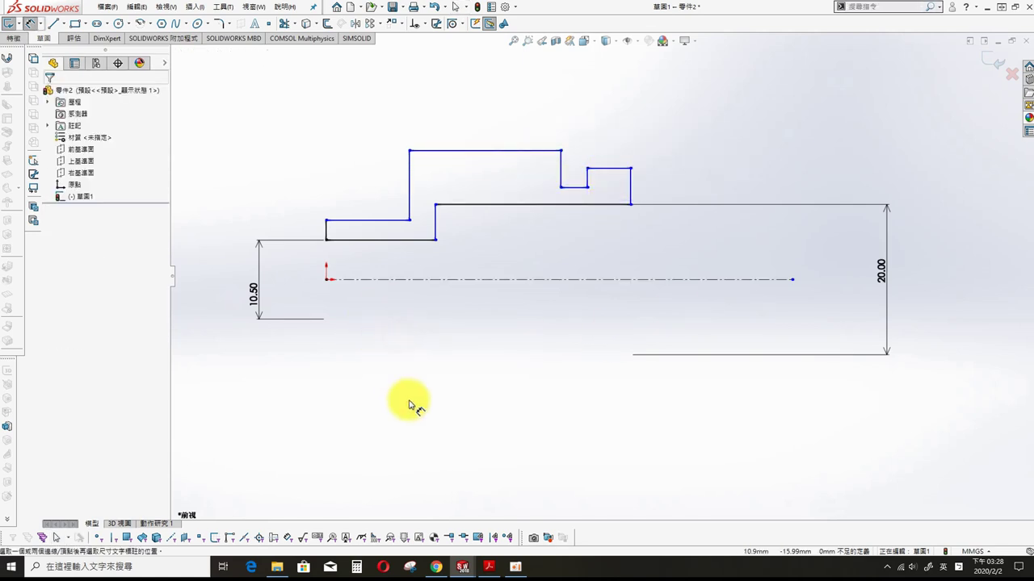
left_click(369, 219)
left_click(409, 280)
left_click(222, 293)
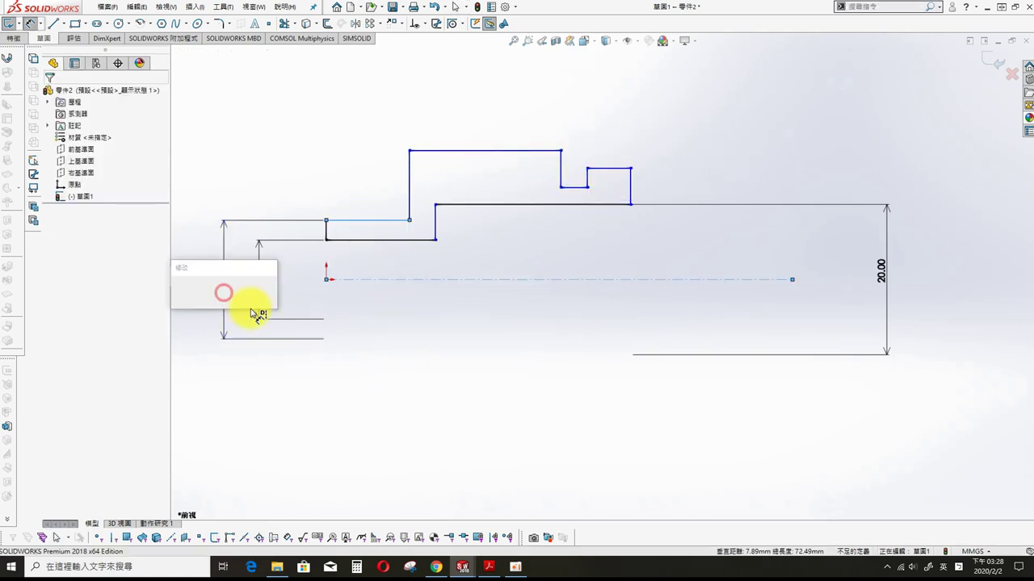
type("17")
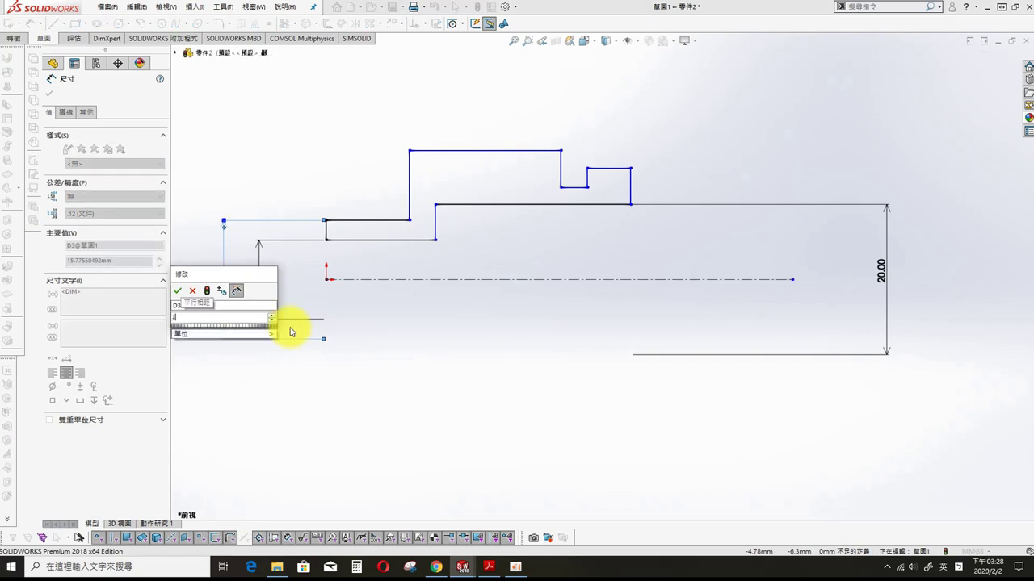
key("Return")
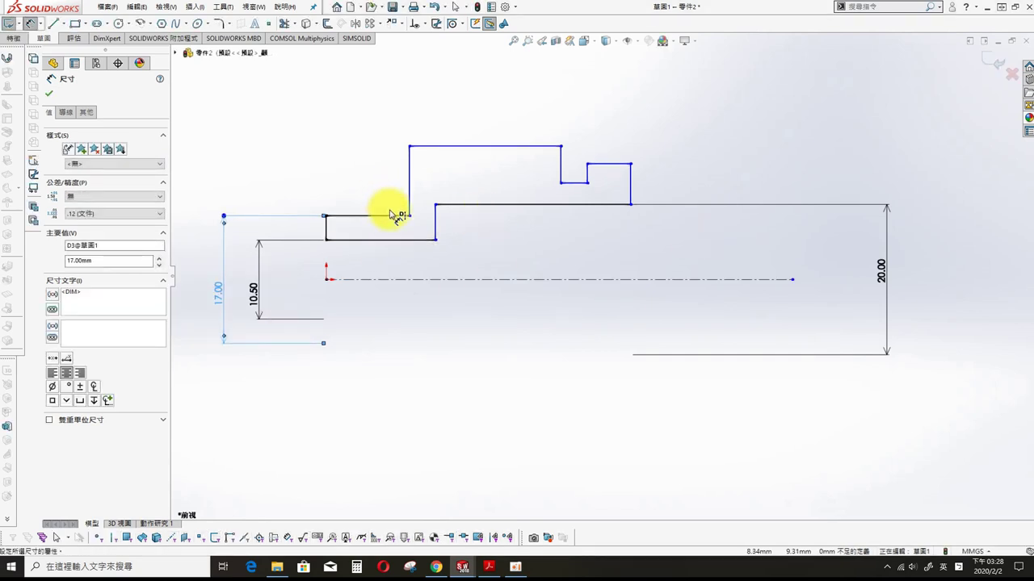
- Set the top-left line length to 13 and the gap between step edges to 3
left_click(371, 215)
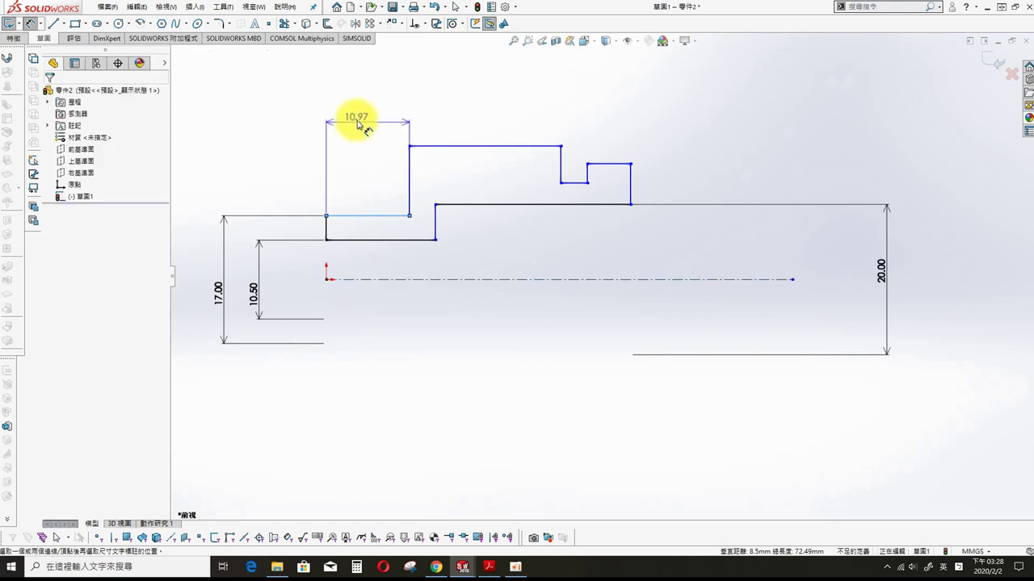
left_click(363, 115)
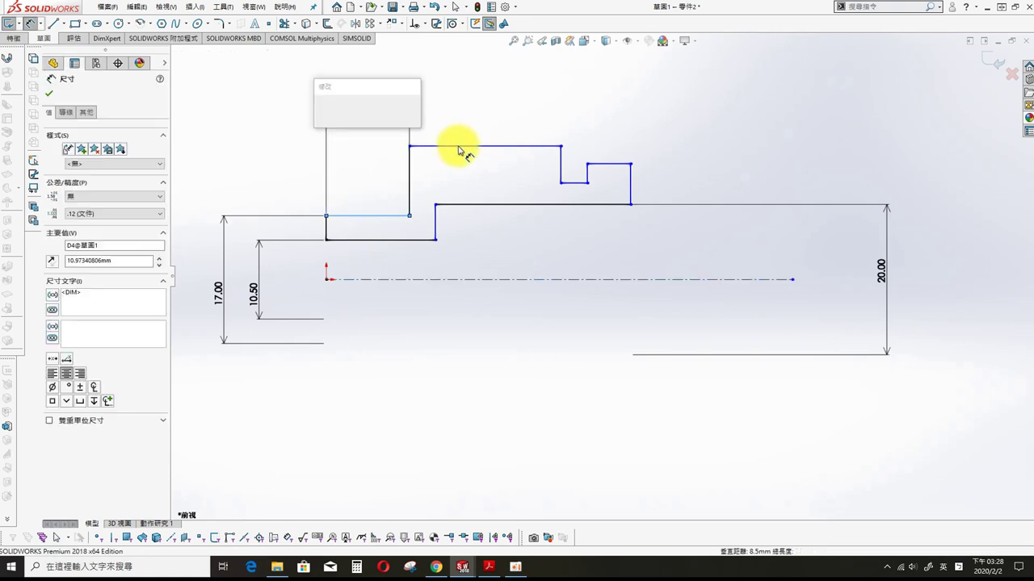
type("13")
key("Return")
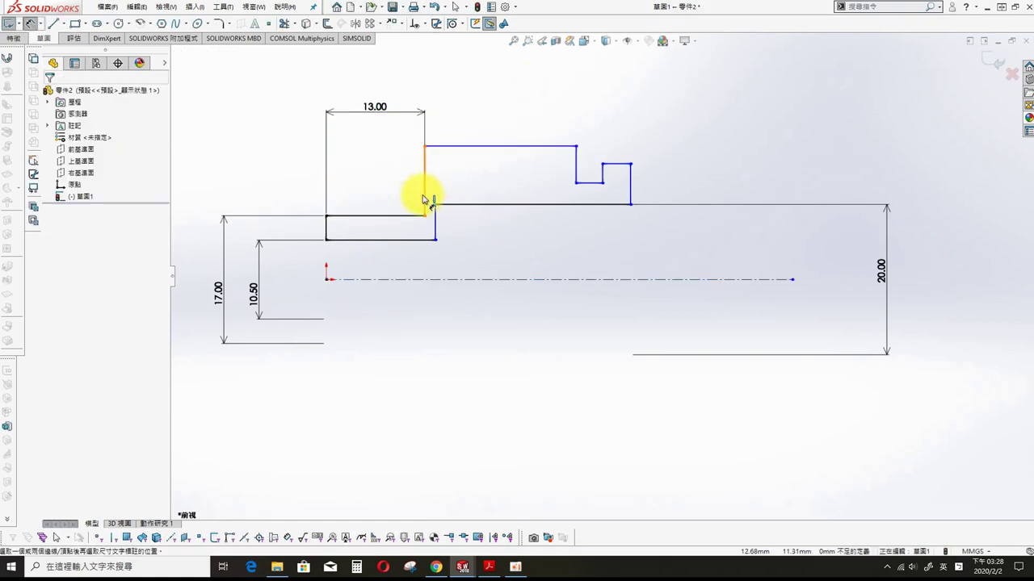
left_click(424, 199)
left_click(434, 232)
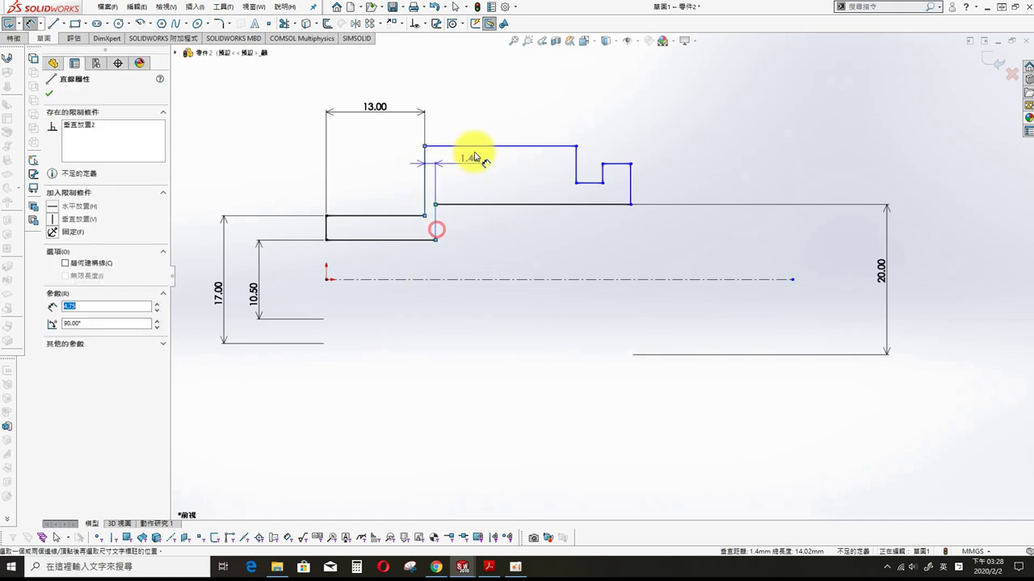
left_click(488, 125)
type("3")
key("Return")
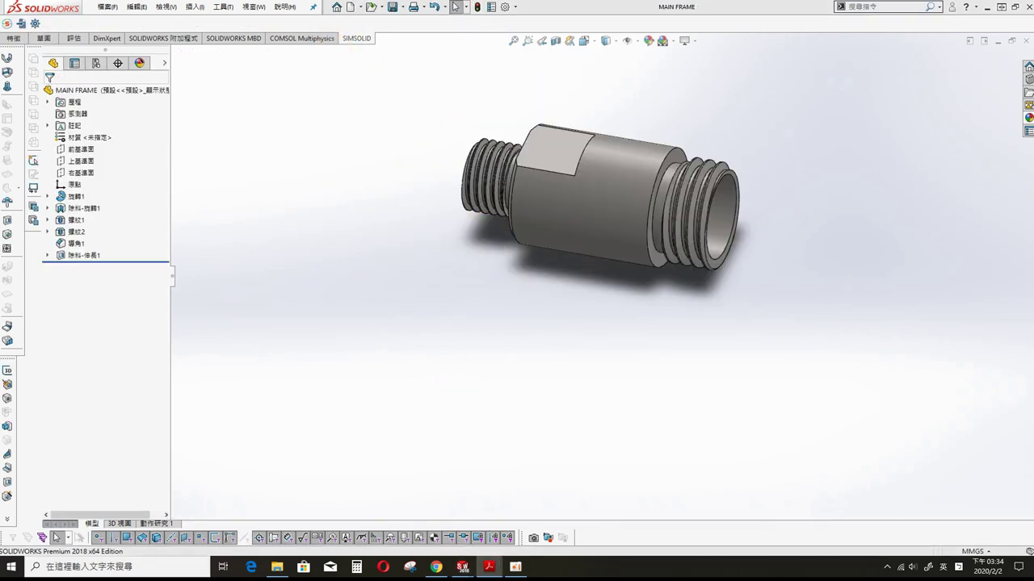
- Create a new part document for the Button
left_click(349, 8)
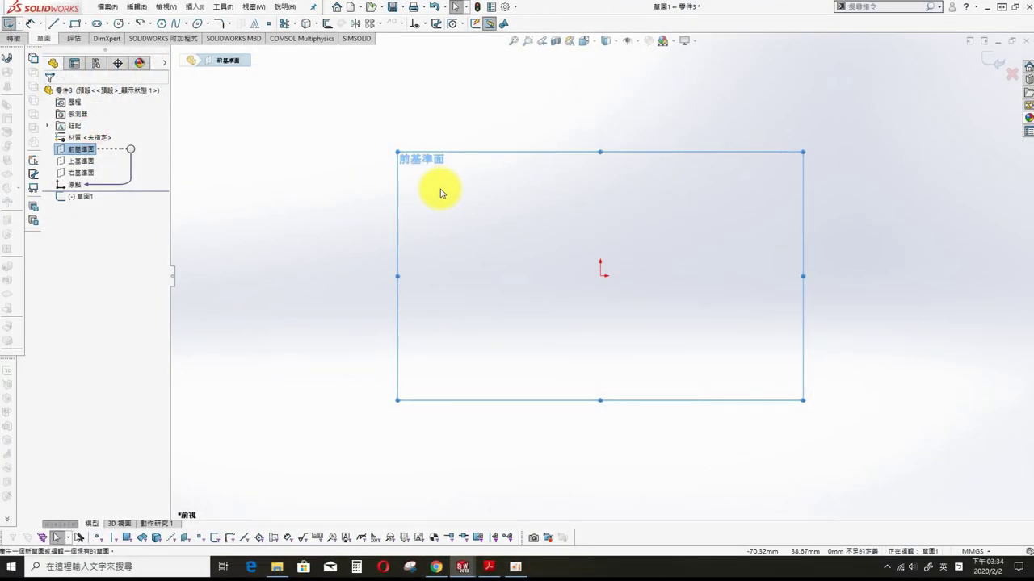
- Draw a horizontal centerline from the origin to the right
left_click(63, 23)
left_click(62, 52)
left_click(601, 276)
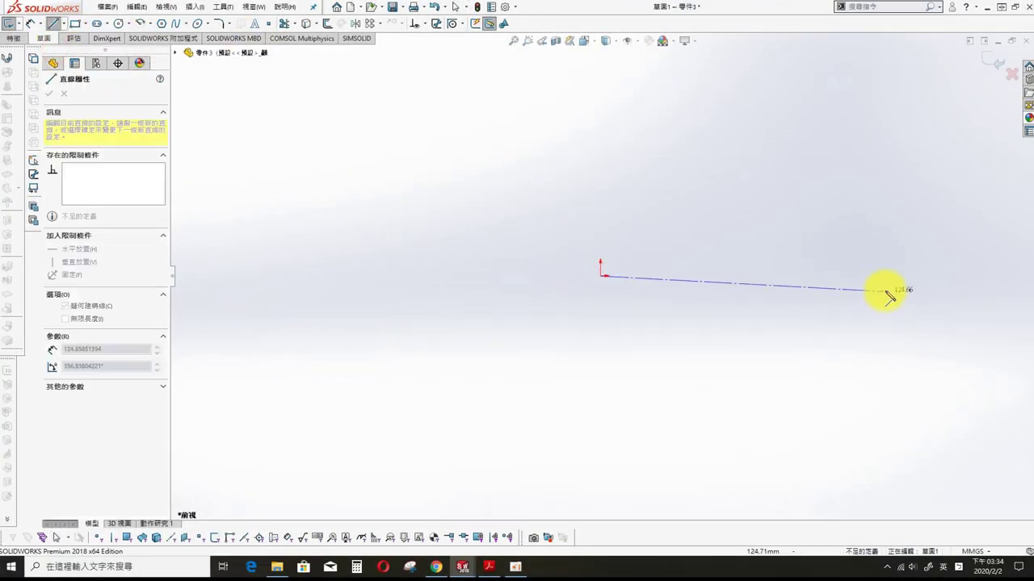
left_click(958, 275)
key("Escape")
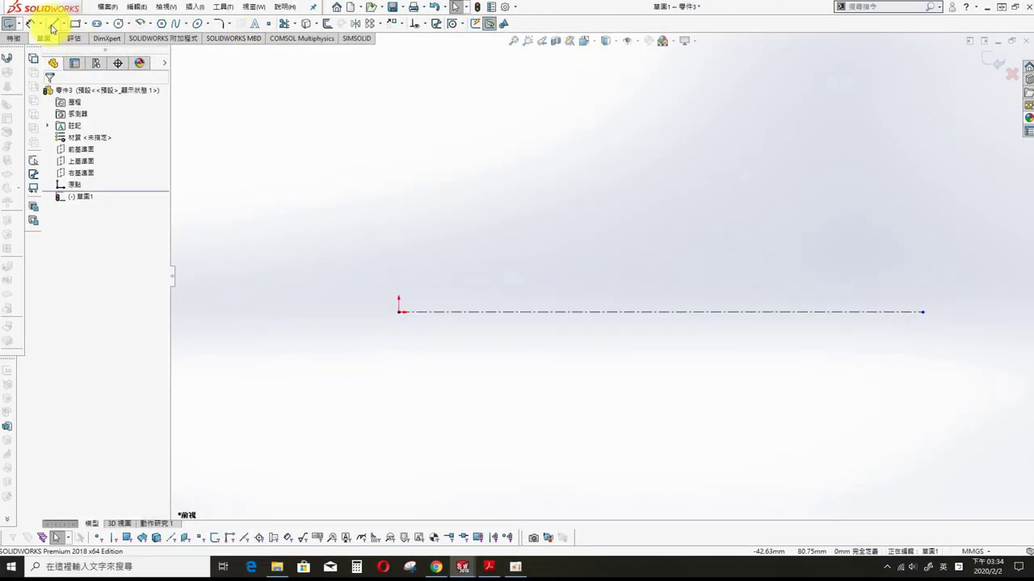
- Draw a short vertical line and top line from the origin, plus a bottom line along the centerline
left_click(52, 27)
left_click(399, 312)
left_click(399, 286)
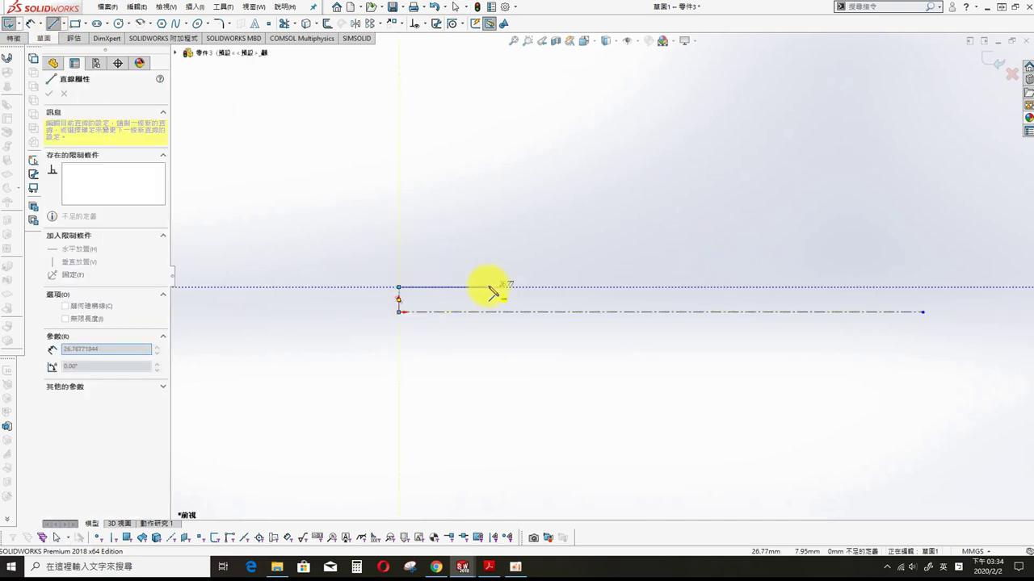
left_click(512, 287)
key("Escape")
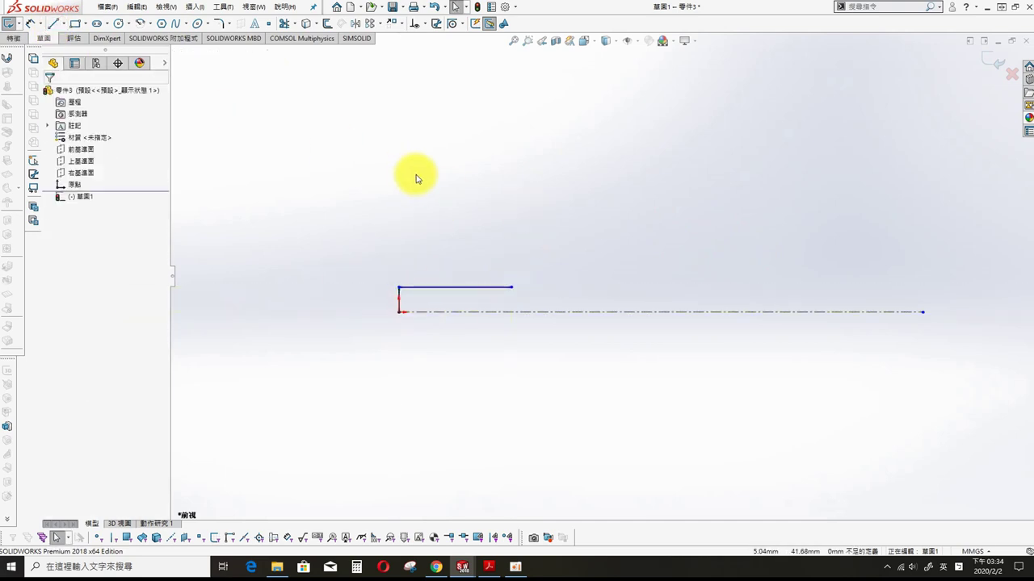
key("s")
left_click(473, 202)
left_click(52, 24)
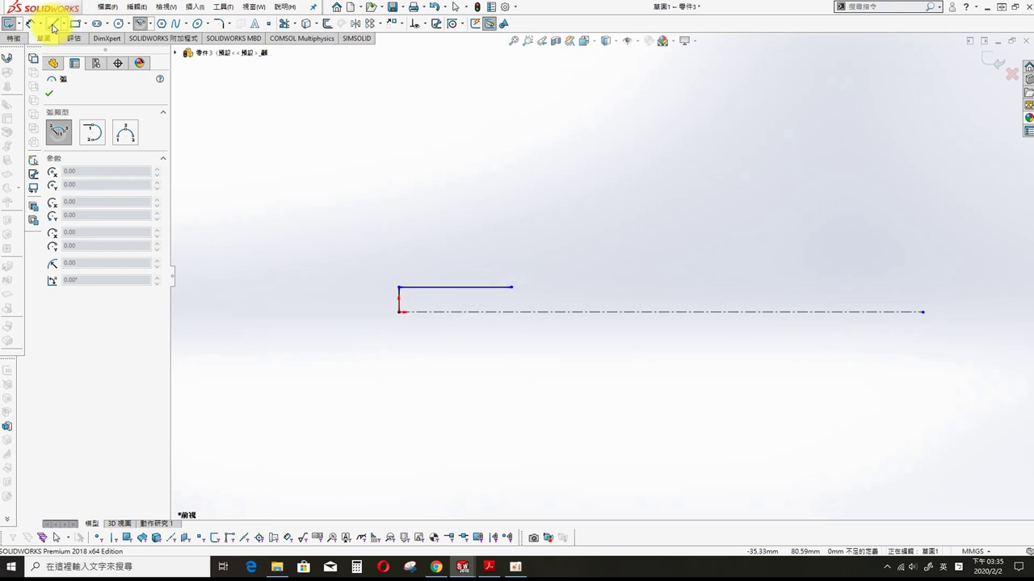
left_click(399, 312)
double_click(605, 312)
key("Escape")
- Add a quarter centerpoint arc up from the bottom line's end, with a short line leftward from its top
key("s")
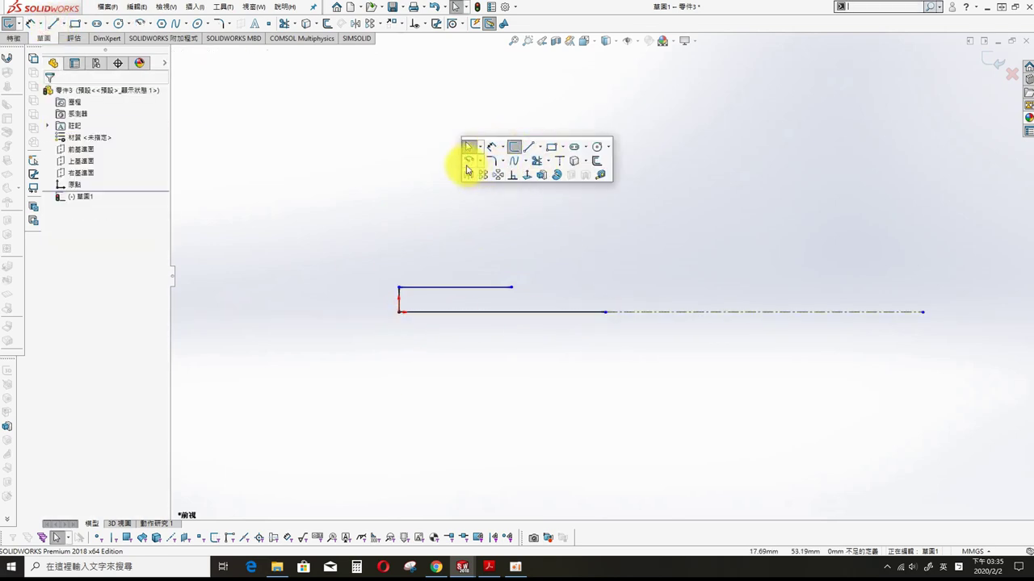
left_click(468, 161)
left_click(492, 312)
left_click(605, 311)
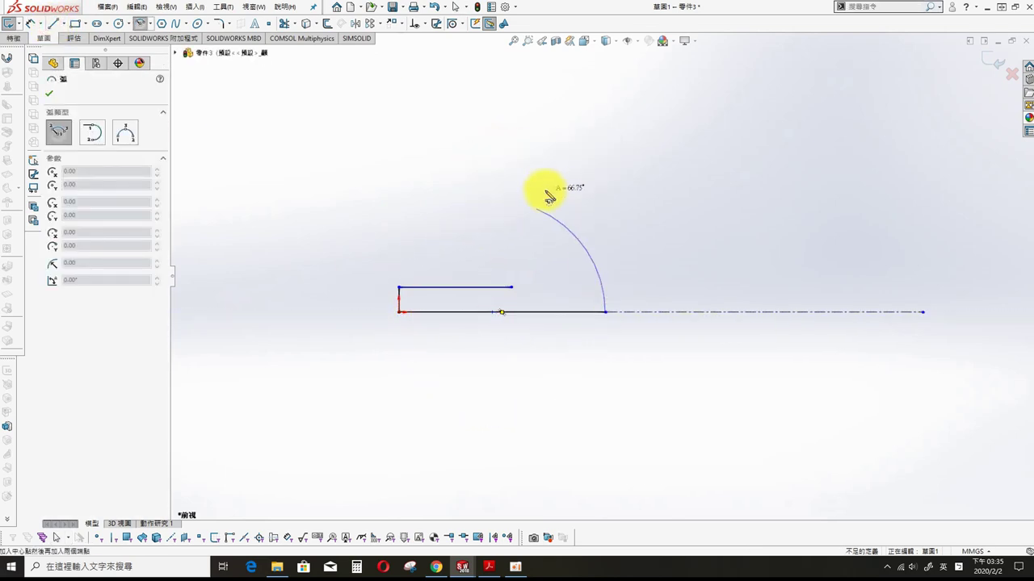
left_click(537, 210)
key("Escape")
left_click(50, 29)
left_click(538, 210)
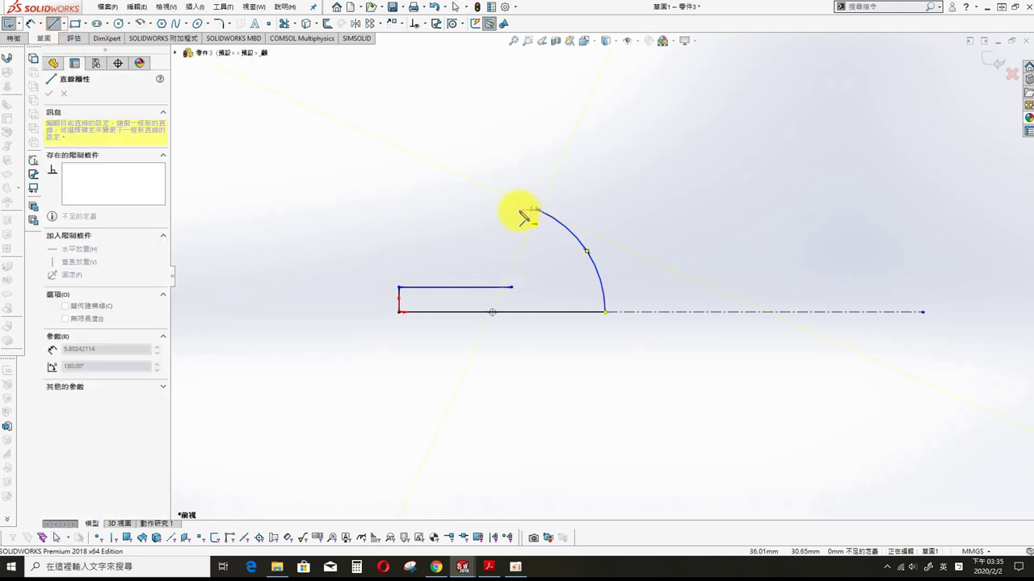
left_click(518, 210)
key("Escape")
- Dimension the short top line to the centerline as a 15 diameter
key("s")
left_click(404, 151)
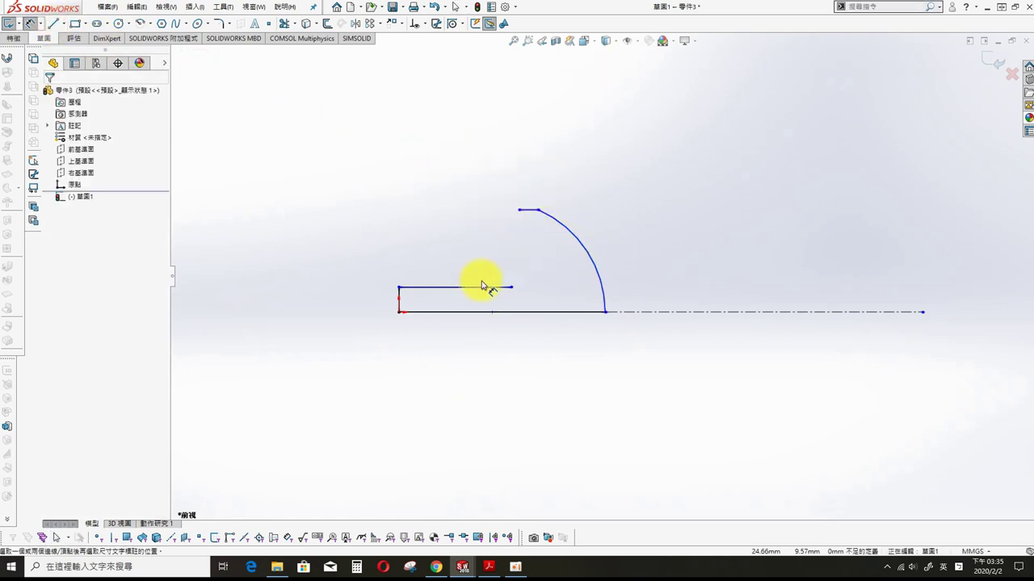
left_click(490, 289)
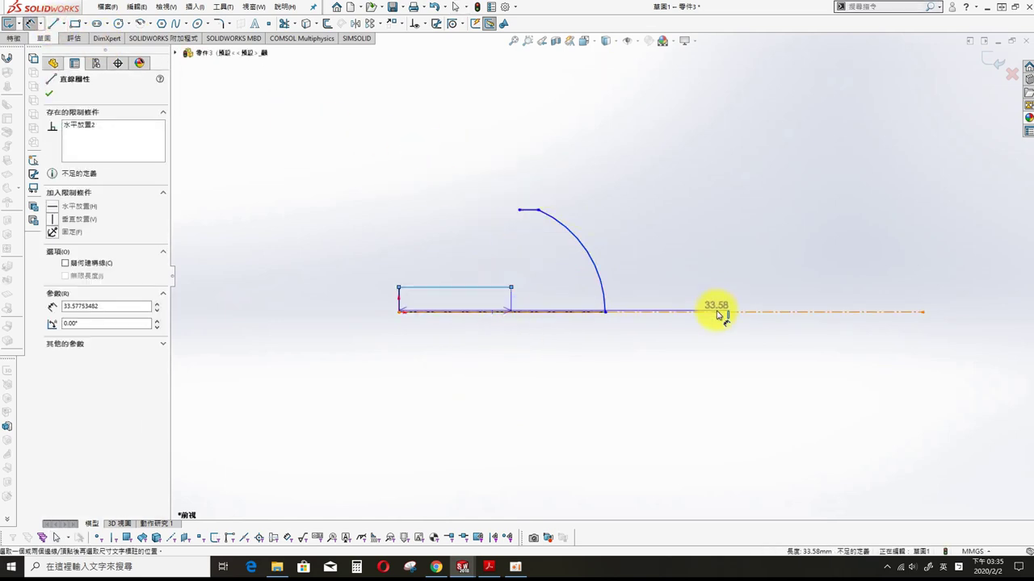
left_click(716, 312)
left_click(288, 393)
key("Return")
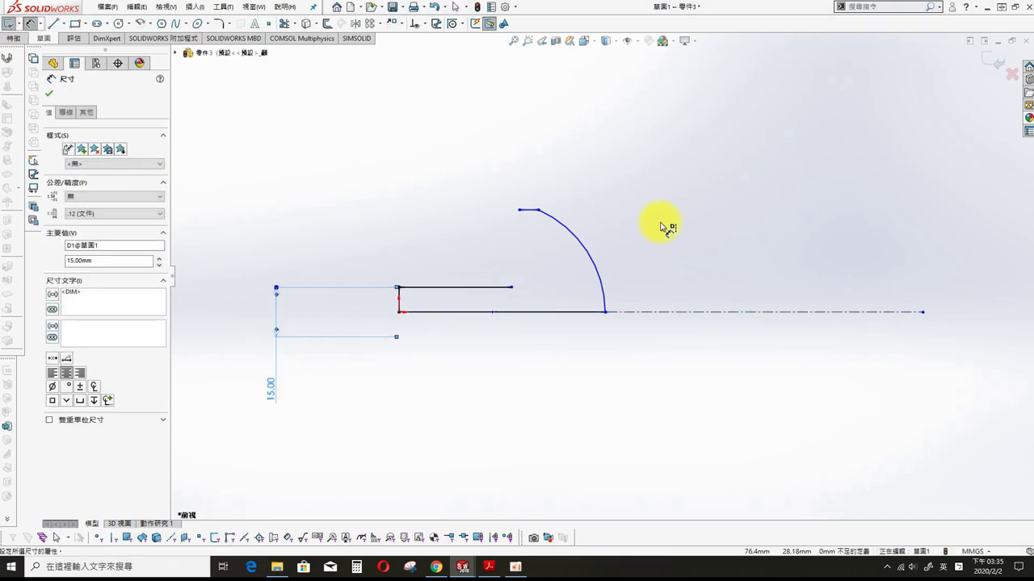
- Dimension the arc's top end as a 50 diameter and the arc as R65
left_click(538, 210)
left_click(838, 272)
key("Return")
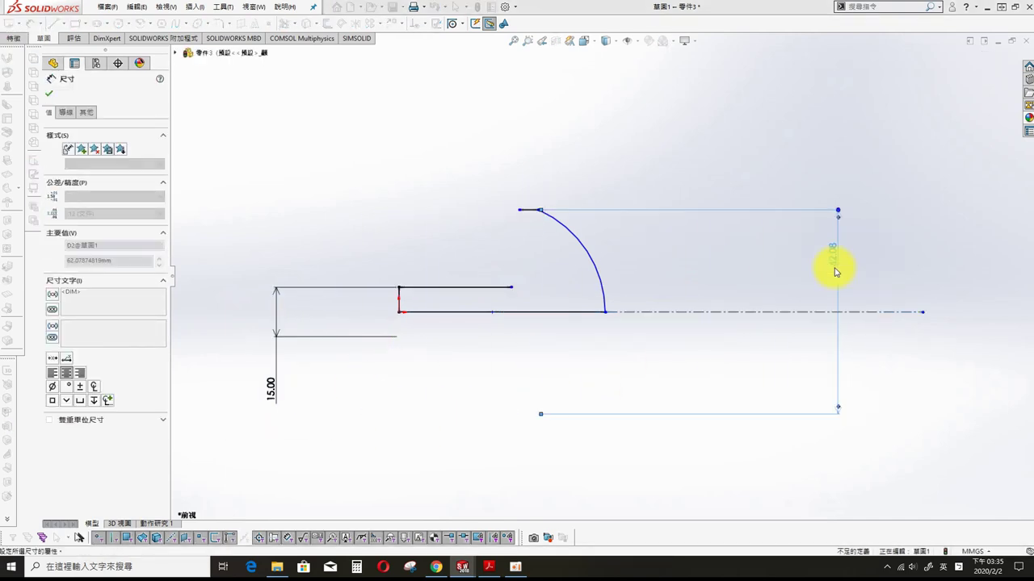
left_click(585, 286)
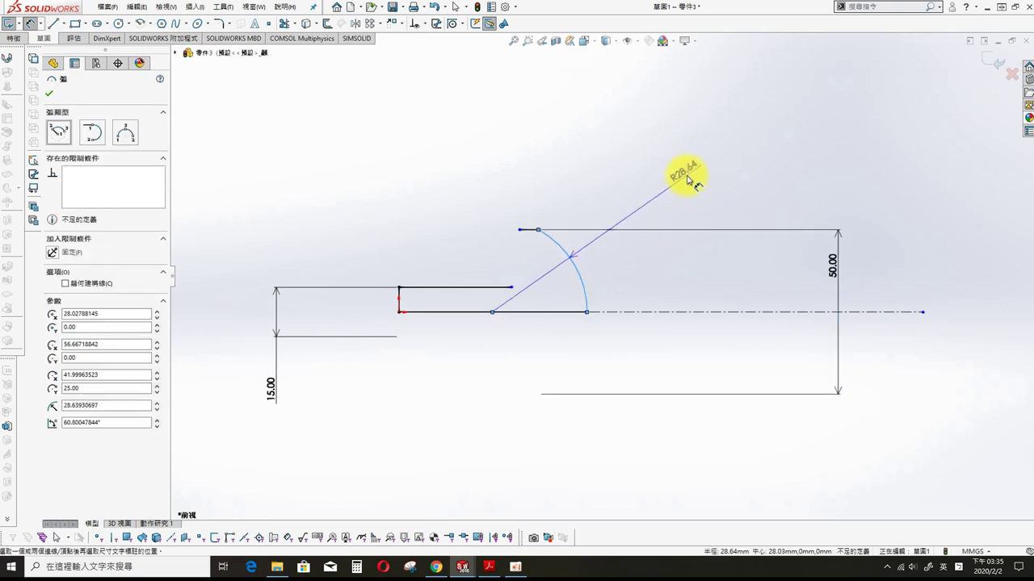
left_click(687, 171)
type("65")
key("Return")
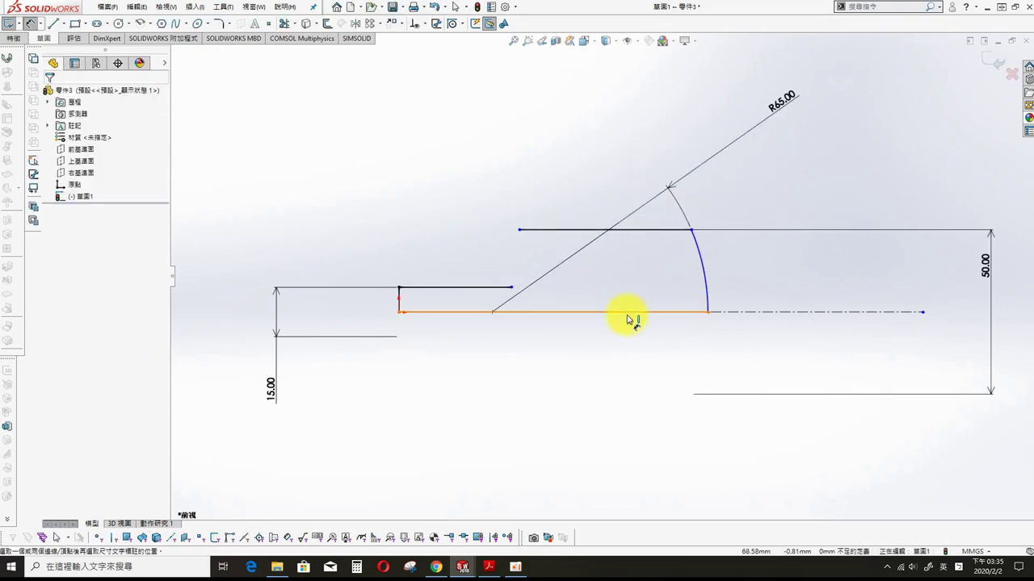
- Set the profile's bottom line width to 30 mm
left_click(629, 319)
left_click(565, 415)
type("30")
key("Return")
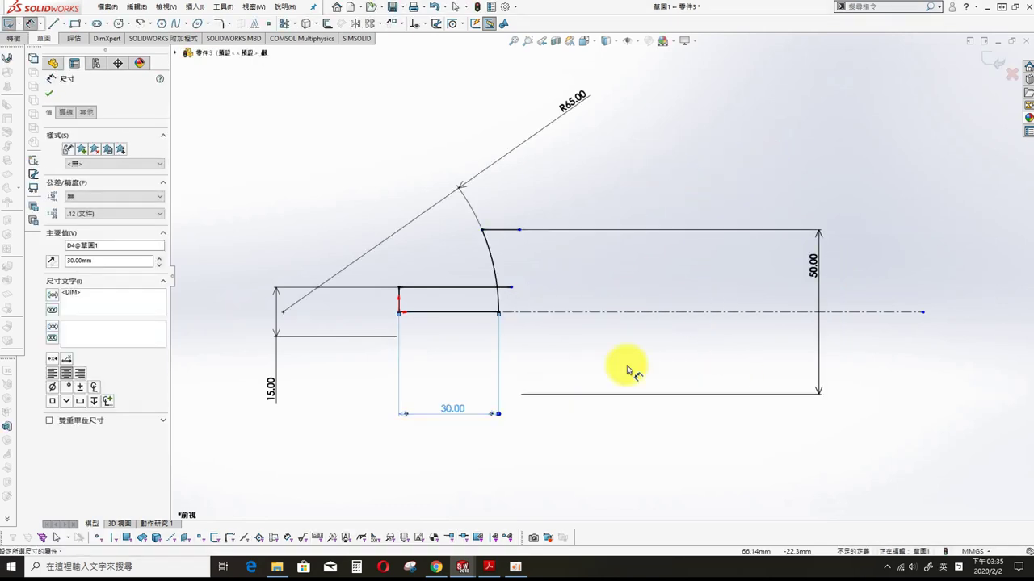
scroll(536, 234, "down", 2)
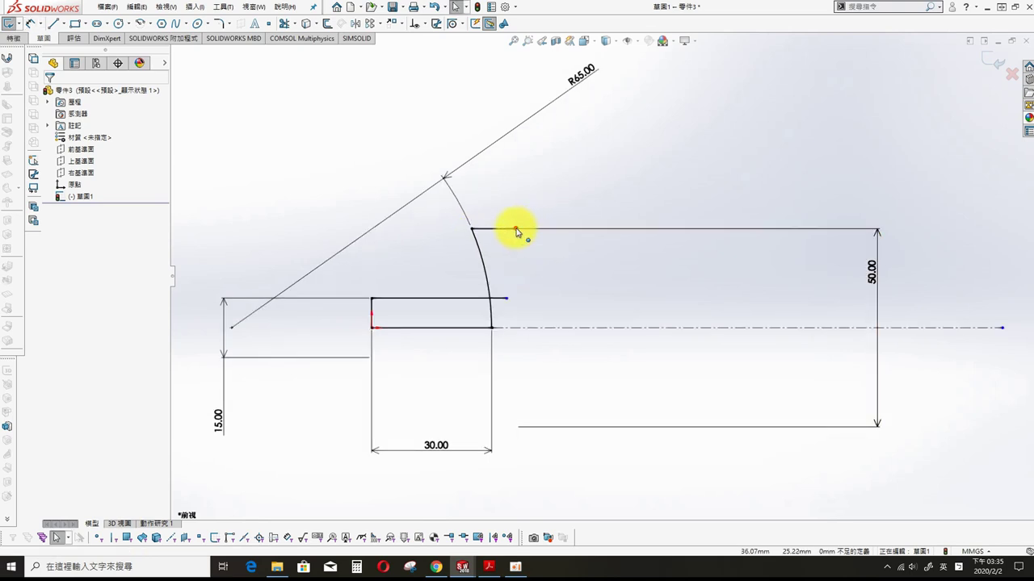
- Dimension the short top horizontal line at 2 mm
left_click(517, 233)
left_click(560, 196)
key("s")
left_click(595, 192)
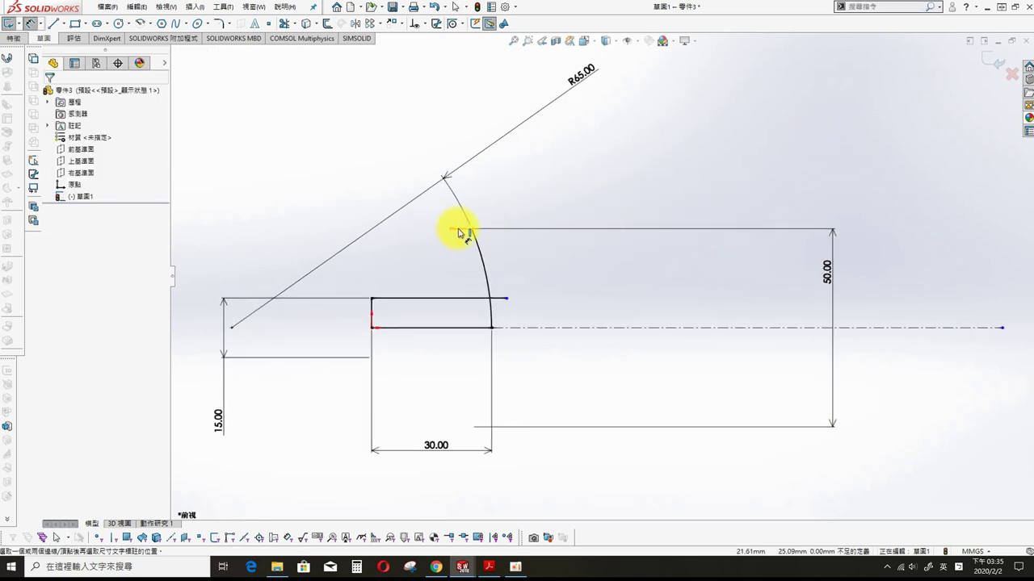
left_click(461, 233)
left_click(539, 175)
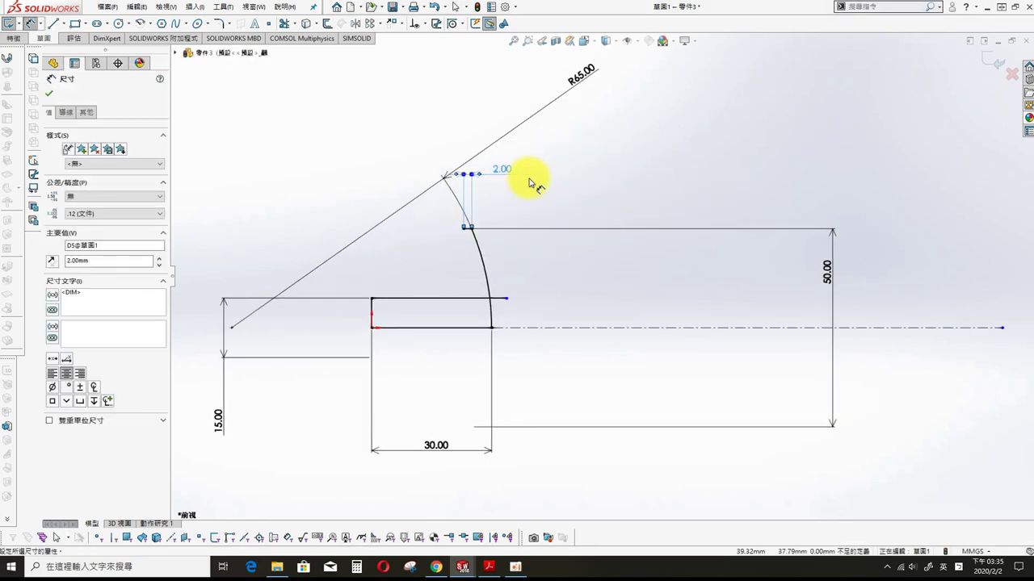
key("Escape")
scroll(496, 300, "down", 1)
scroll(547, 299, "down", 1)
scroll(547, 266, "down", 2)
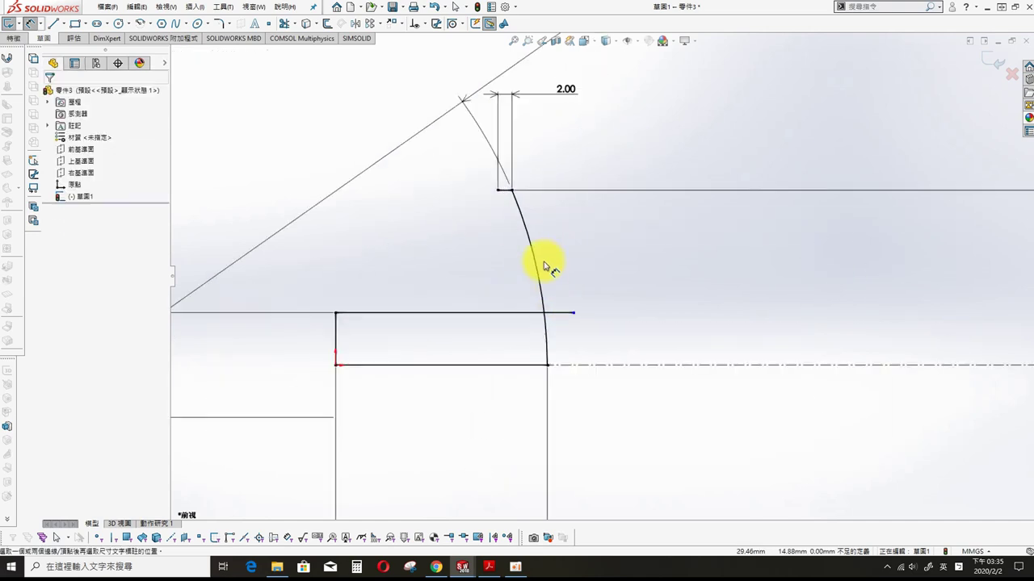
- Try offsetting the curved edge 2 mm inward with Reverse, and cancel when it fails
key("s")
left_click(731, 251)
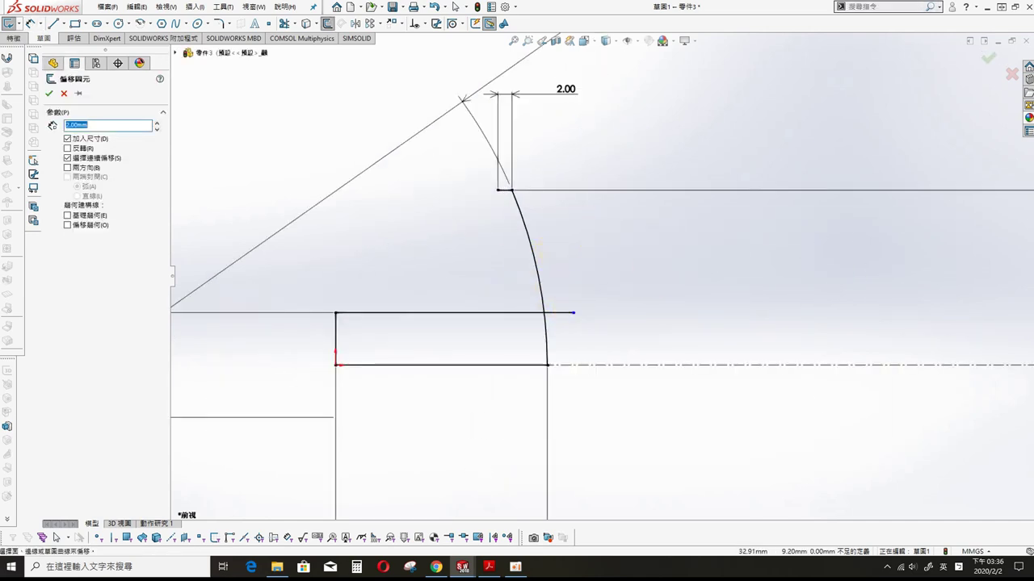
left_click(535, 267)
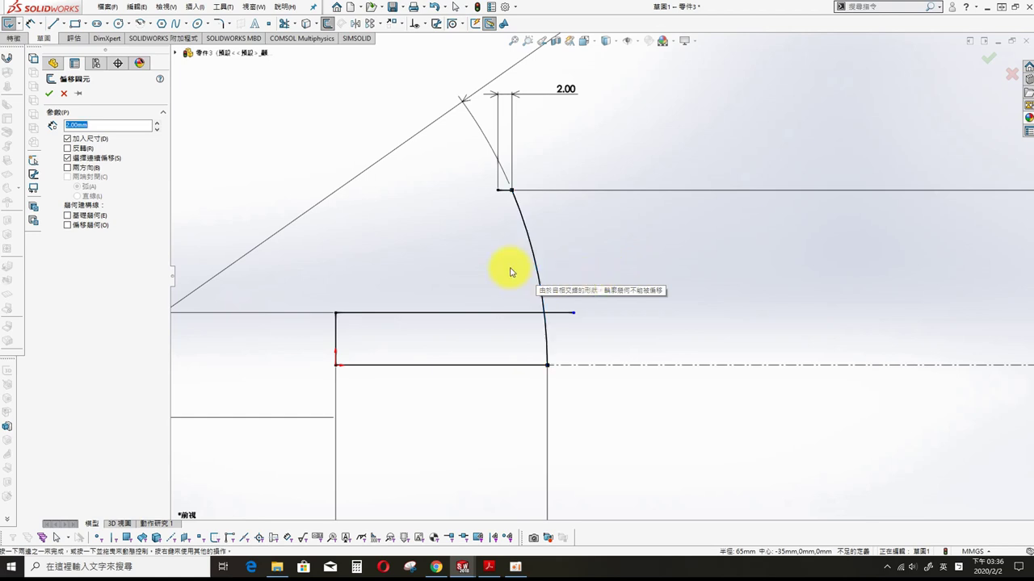
key("Escape")
left_click(538, 269)
key("s")
left_click(781, 283)
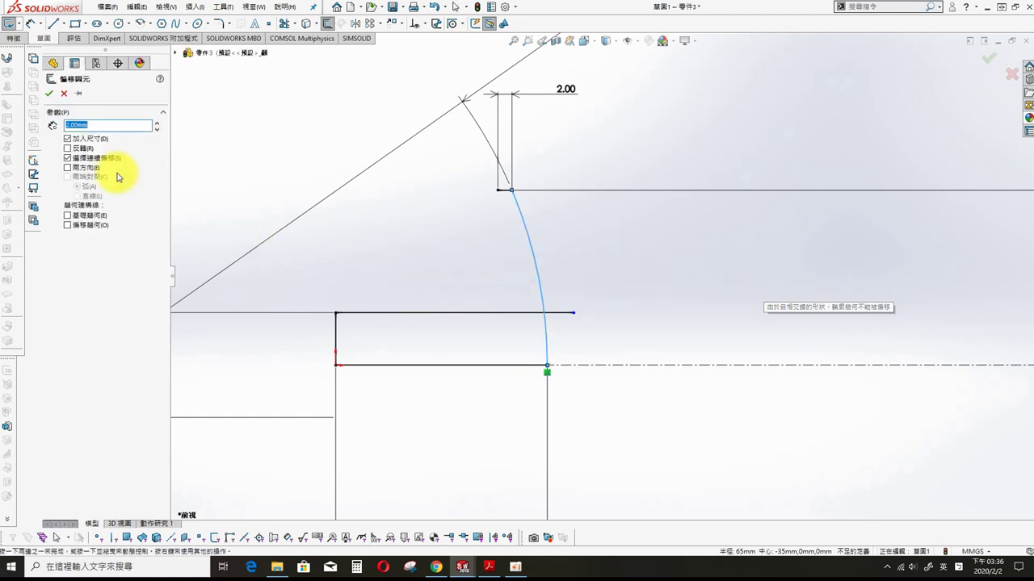
left_click(68, 149)
scroll(472, 202, "up", 2)
scroll(585, 337, "up", 2)
key("Escape")
scroll(574, 323, "down", 2)
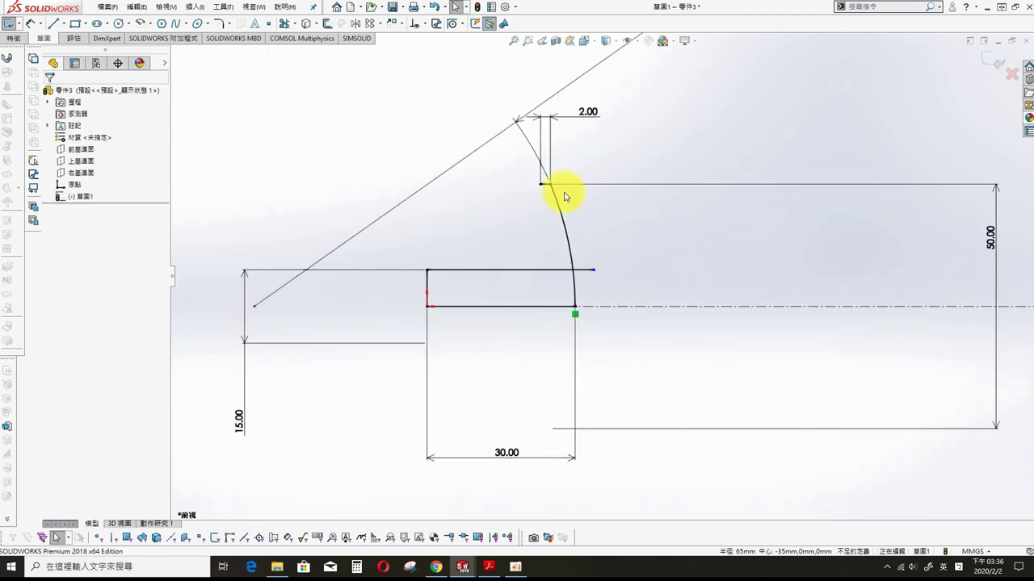
scroll(415, 208, "down", 1)
key("s")
- Check the arc centre against the centerline and place a new centerpoint arc's centre
left_click(188, 326)
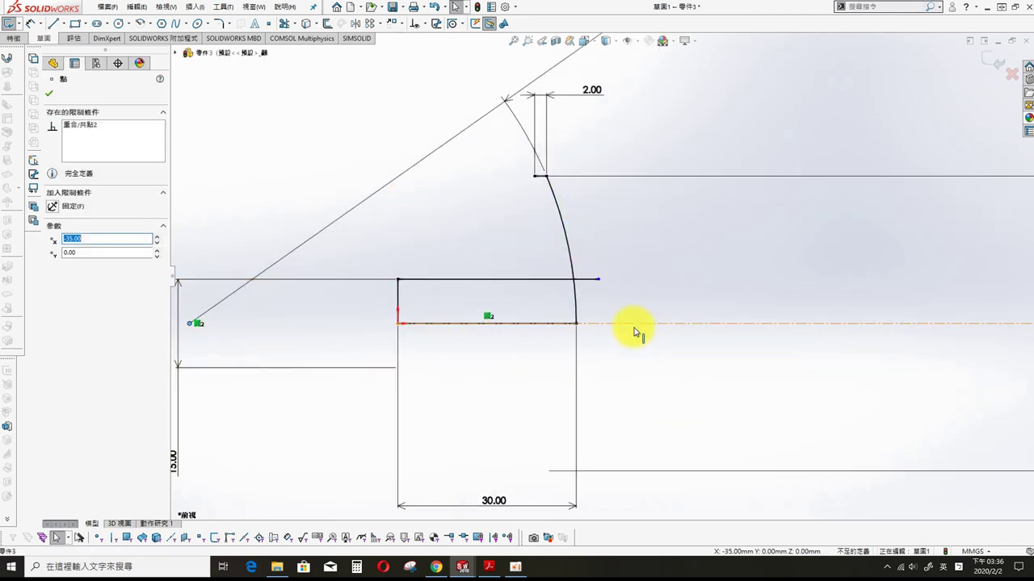
left_click(630, 326, "ctrl")
left_click(57, 282)
key("Escape")
key("s")
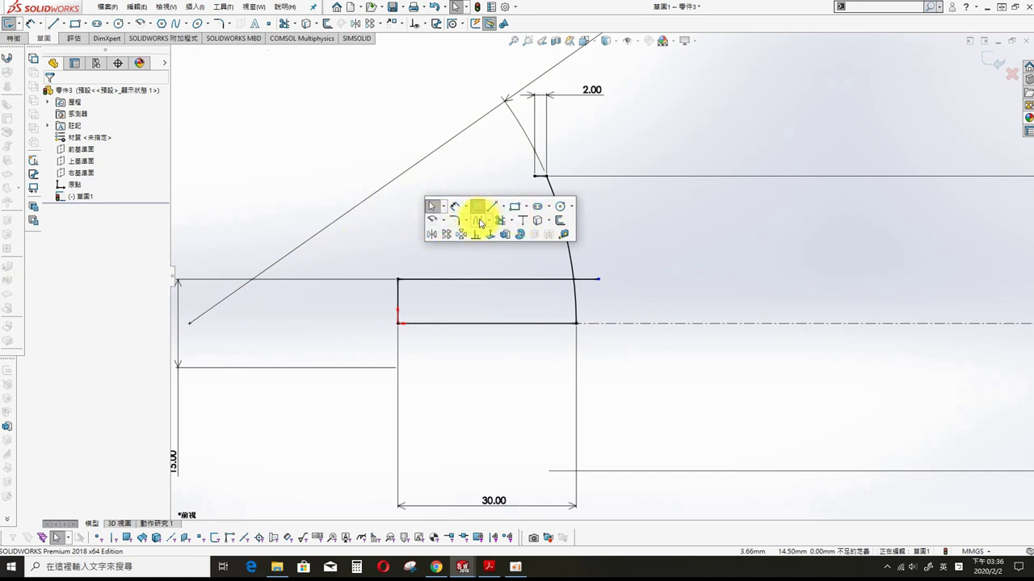
left_click(455, 229)
key("z")
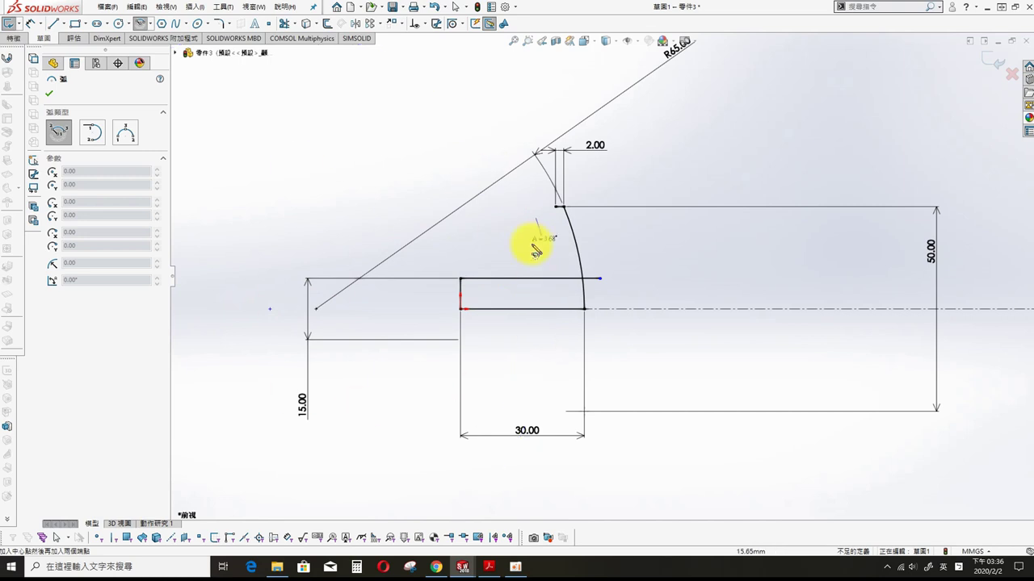
- Make the new inner arc's centre coincident with the centerline
key("Escape")
scroll(574, 255, "down", 1)
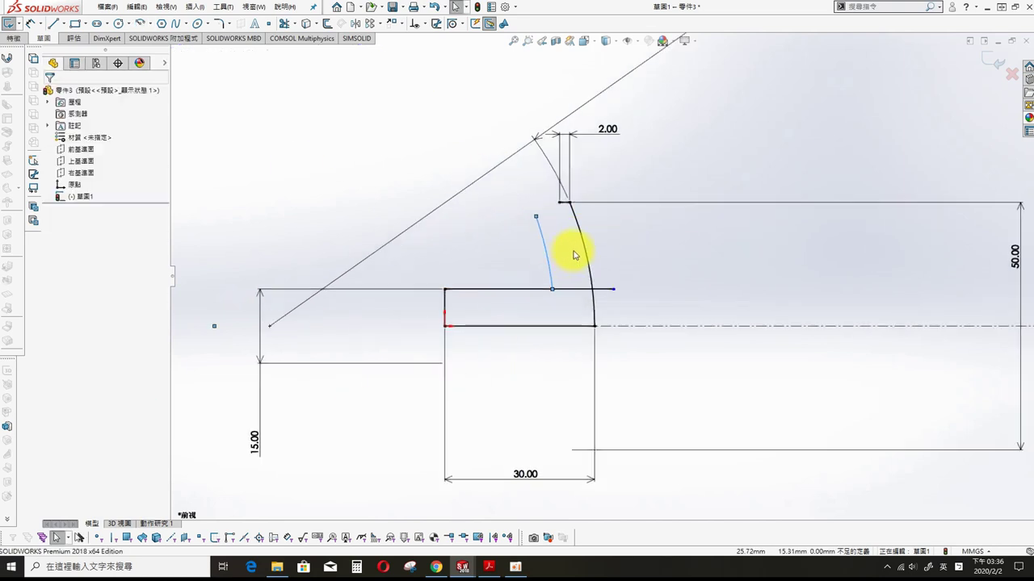
left_click(535, 217)
left_click(558, 202, "ctrl")
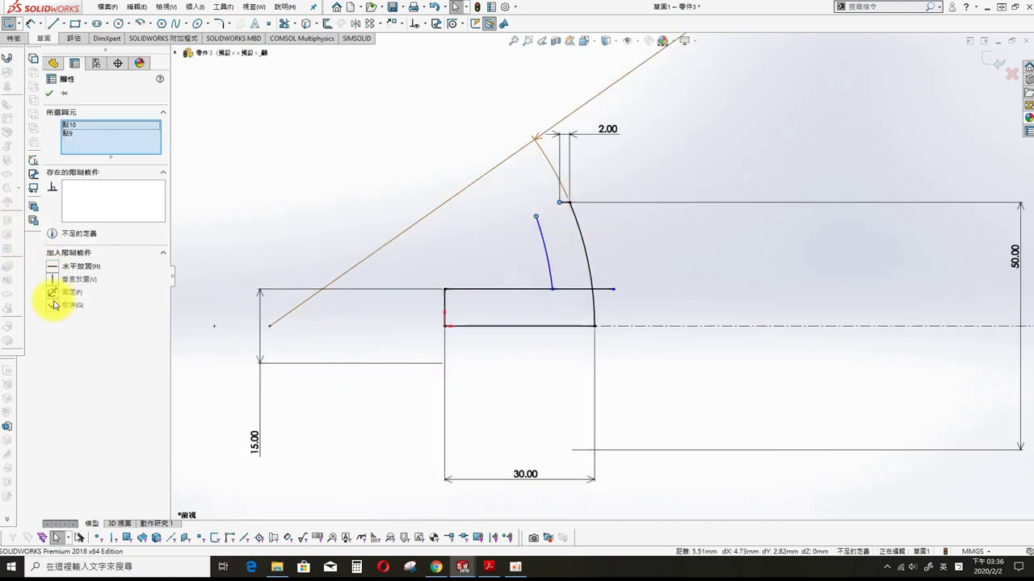
left_click(53, 307)
left_click(220, 218)
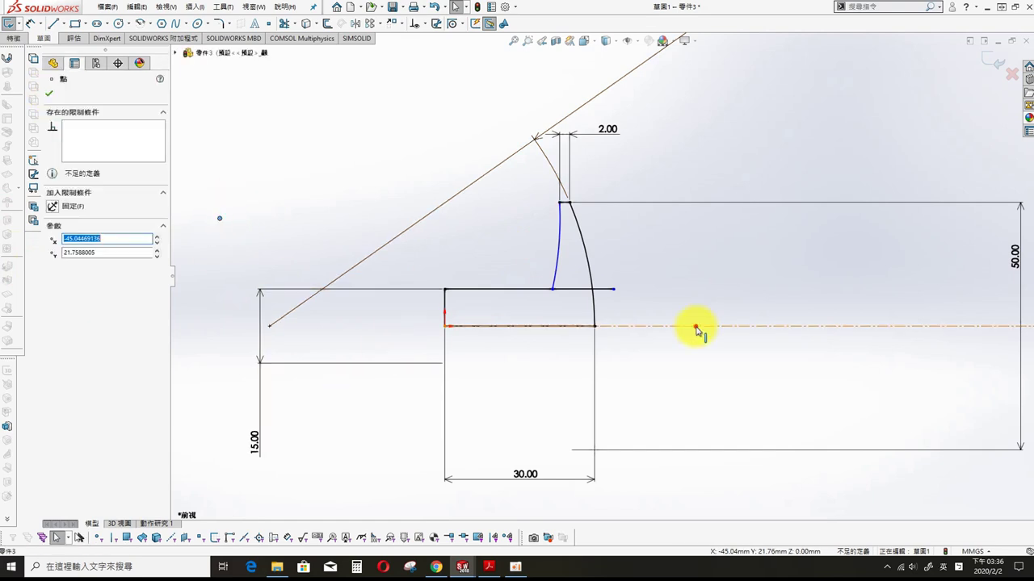
left_click(630, 327, "ctrl")
left_click(52, 282)
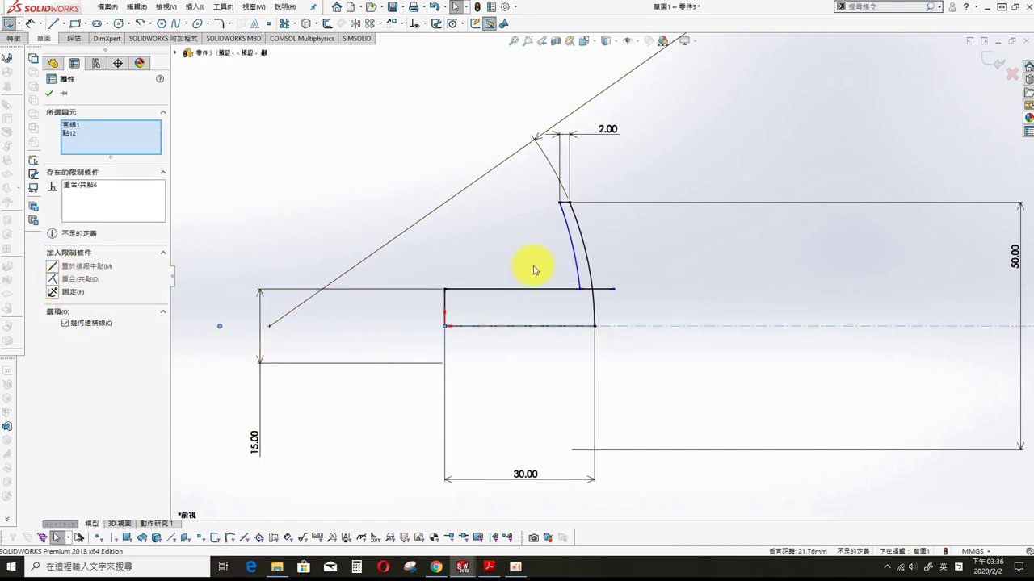
- Dimension the inner arc's radius as R65
middle_click_drag(597, 297, 611, 300, "ctrl")
key("s")
left_click(683, 207)
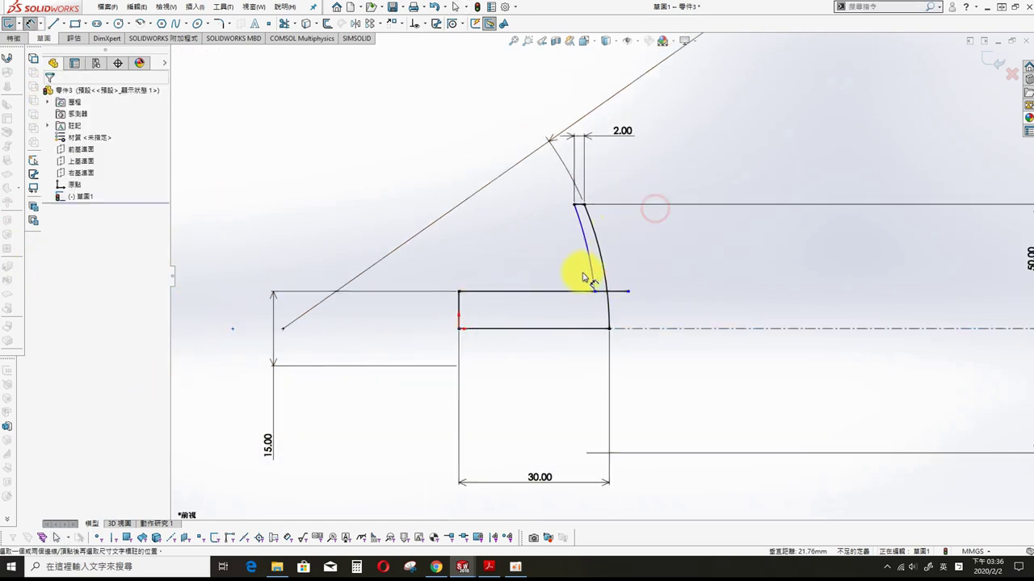
left_click(588, 272)
left_click(724, 164)
type("65")
key("Return")
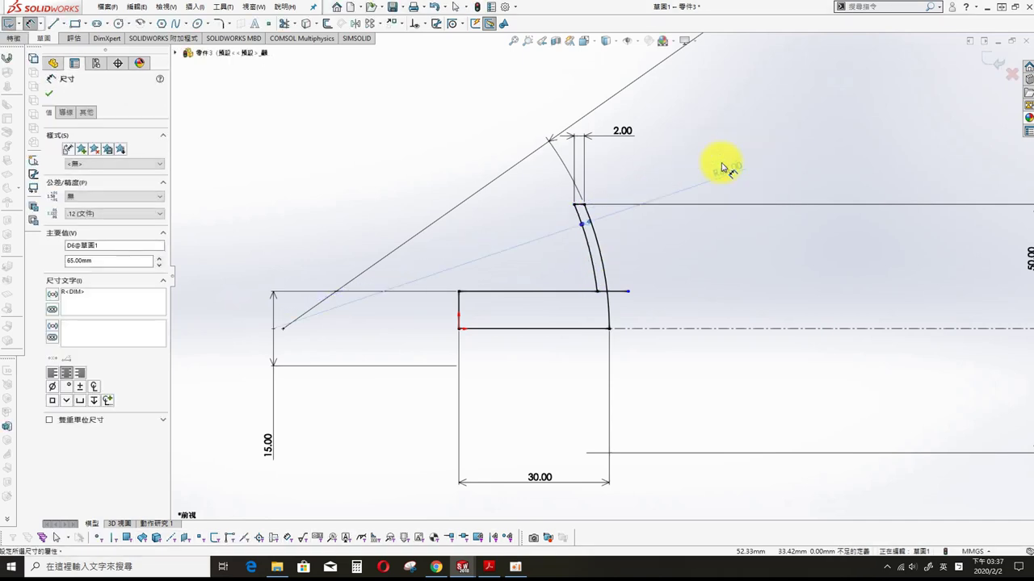
scroll(669, 328, "down", 2)
scroll(655, 283, "down", 2)
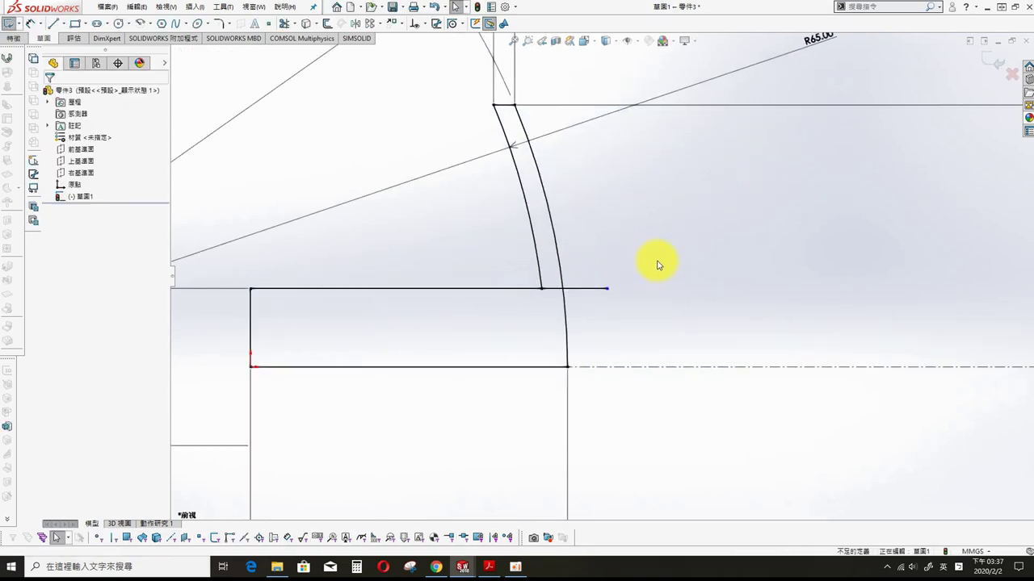
- Corner-trim the inner arc to the top line, closing the 2 mm wall profile
key("s")
left_click(750, 272)
left_click(58, 191)
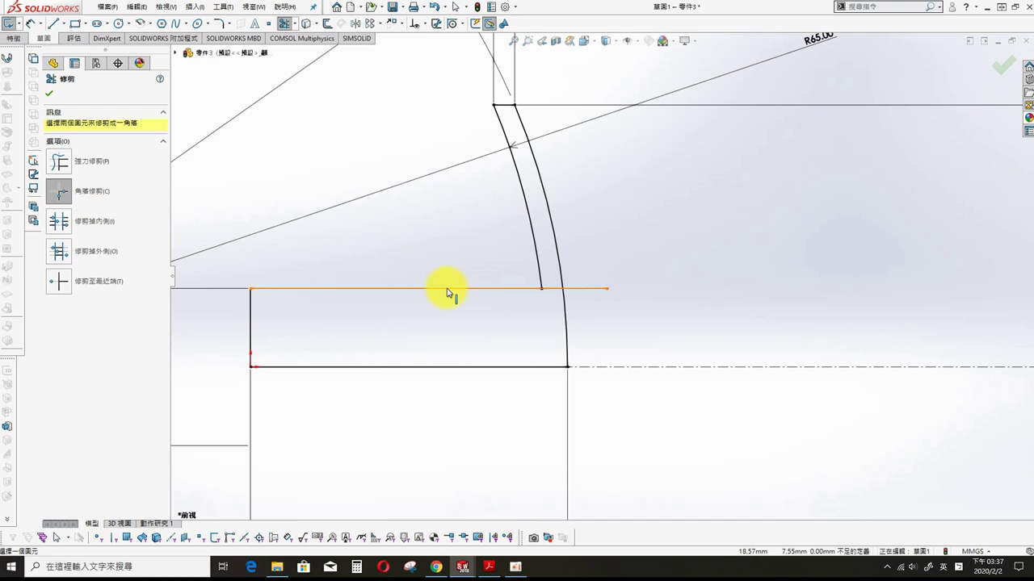
left_click(533, 258)
scroll(635, 282, "up", 2)
scroll(627, 293, "up", 2)
scroll(624, 290, "up", 1)
- Preview a Revolve around the centerline, cancel it, and view the sketch from the front
key("s")
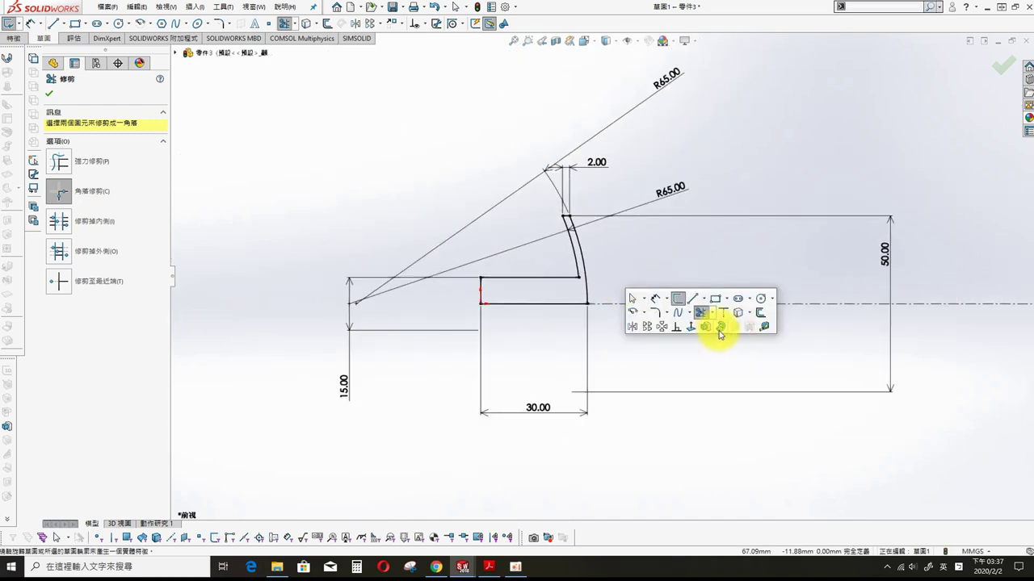
left_click(719, 328)
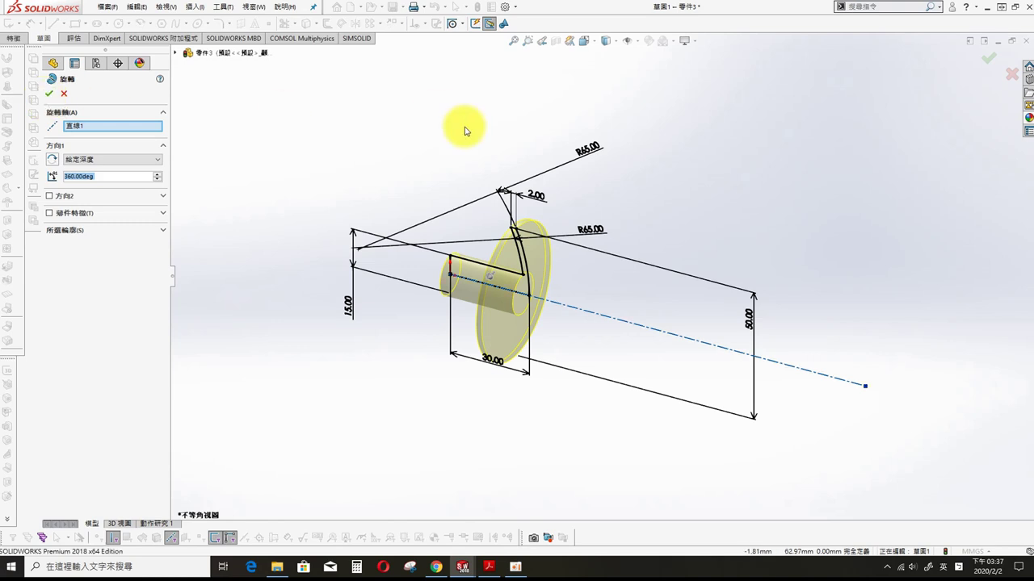
key("Escape")
key("s")
key("ctrl+1")
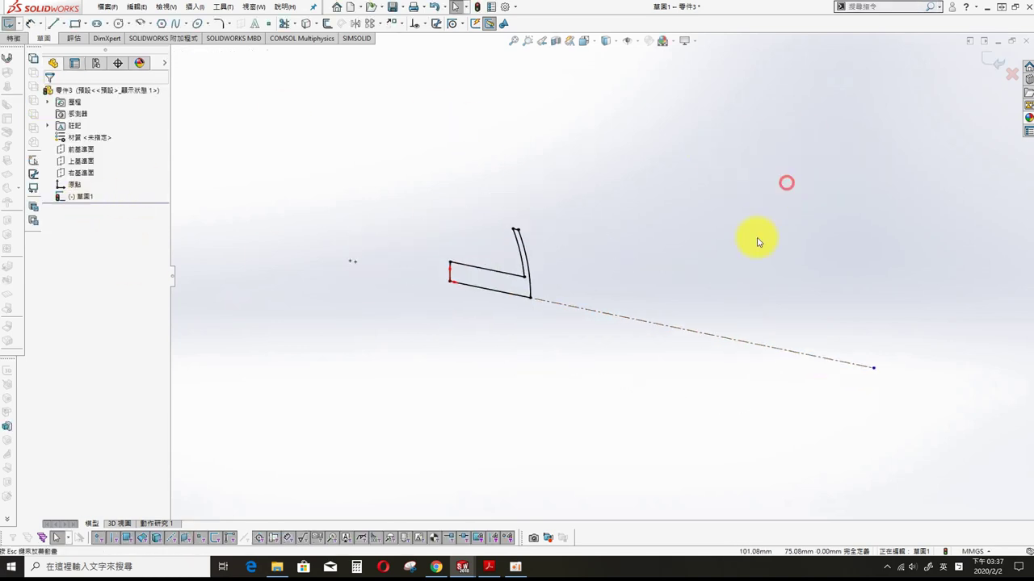
- Try a 4 mm wall thickness, then restore the wall thickness to 2 mm
scroll(540, 270, "down", 3)
double_click(565, 105)
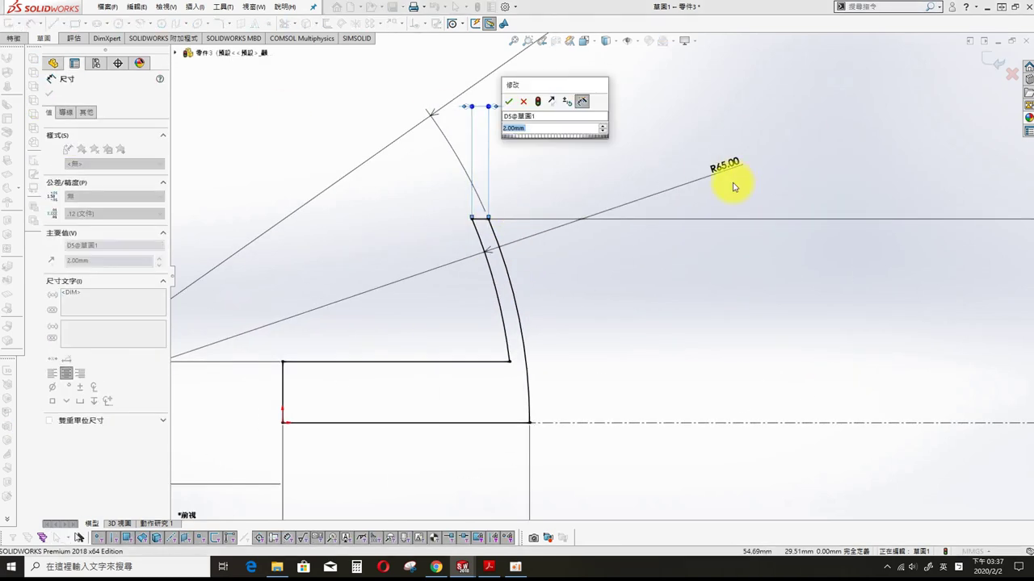
type("4")
key("Return")
left_click(618, 102)
double_click(616, 102)
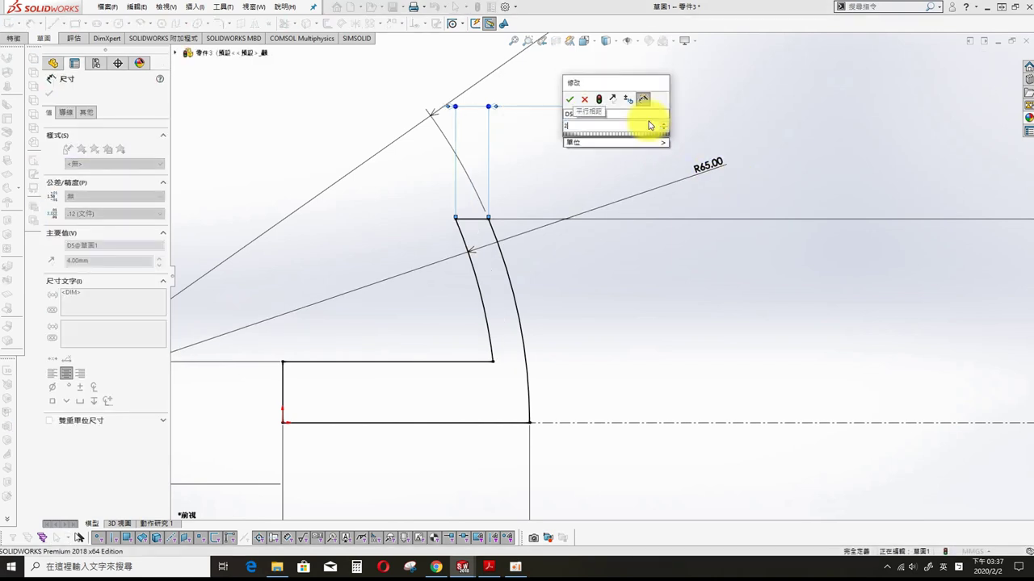
type("2")
key("Return")
- Draw a short horizontal lip line at the top corner and trim the sketch
key("s")
left_click(456, 182)
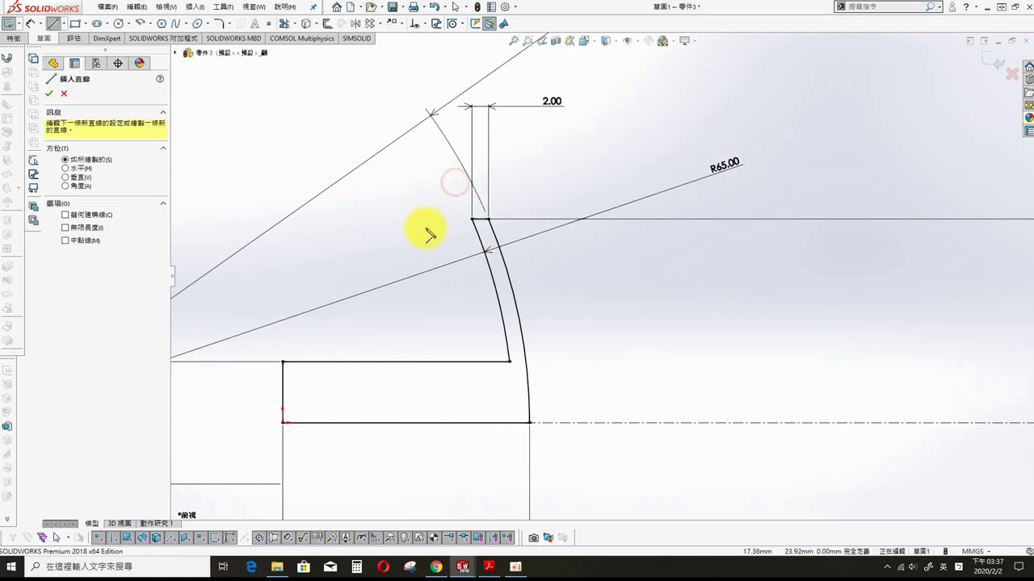
left_click(434, 237)
left_click(480, 236)
key("Escape")
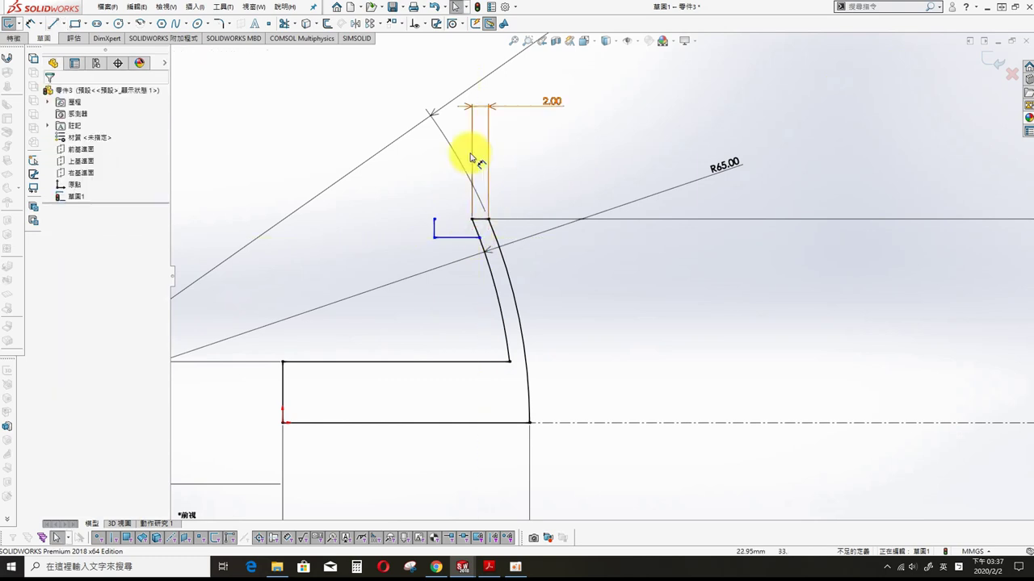
key("s")
left_click(469, 156)
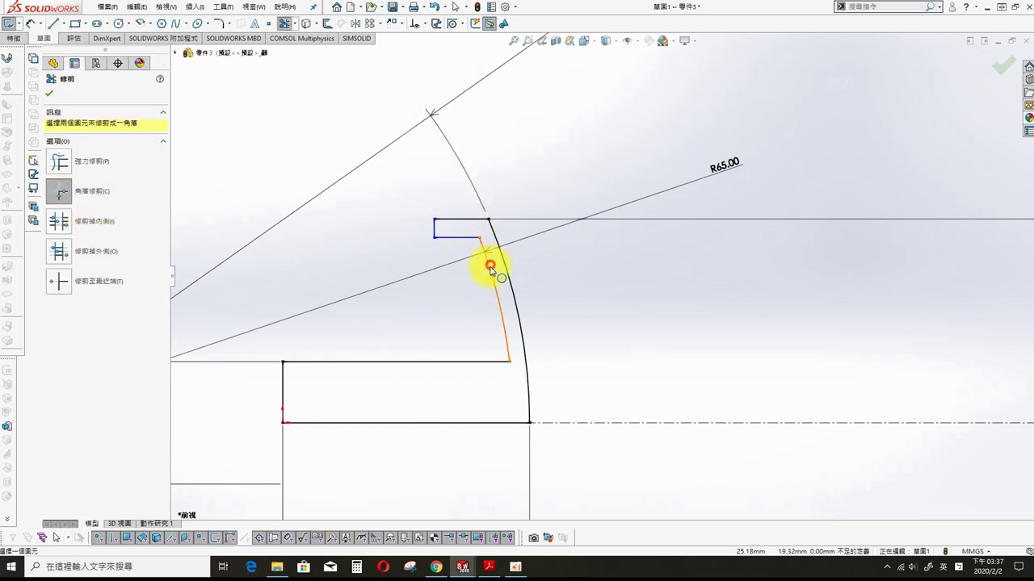
scroll(561, 293, "up", 2)
scroll(549, 296, "up", 1)
- Dimension the new short horizontal line to 2 mm
key("s")
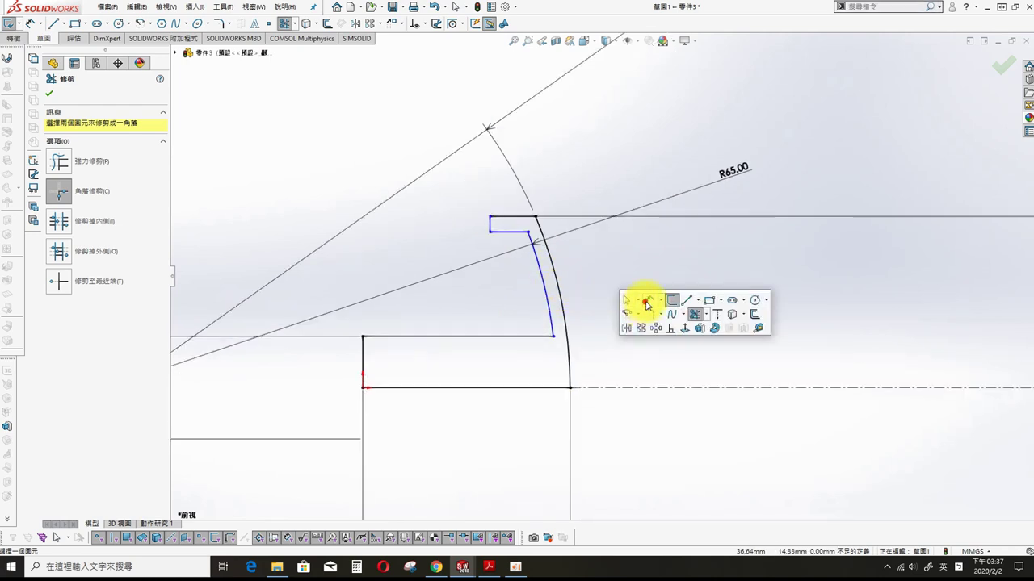
left_click(645, 301)
scroll(275, 390, "up", 2)
left_click(262, 353)
left_click(279, 416)
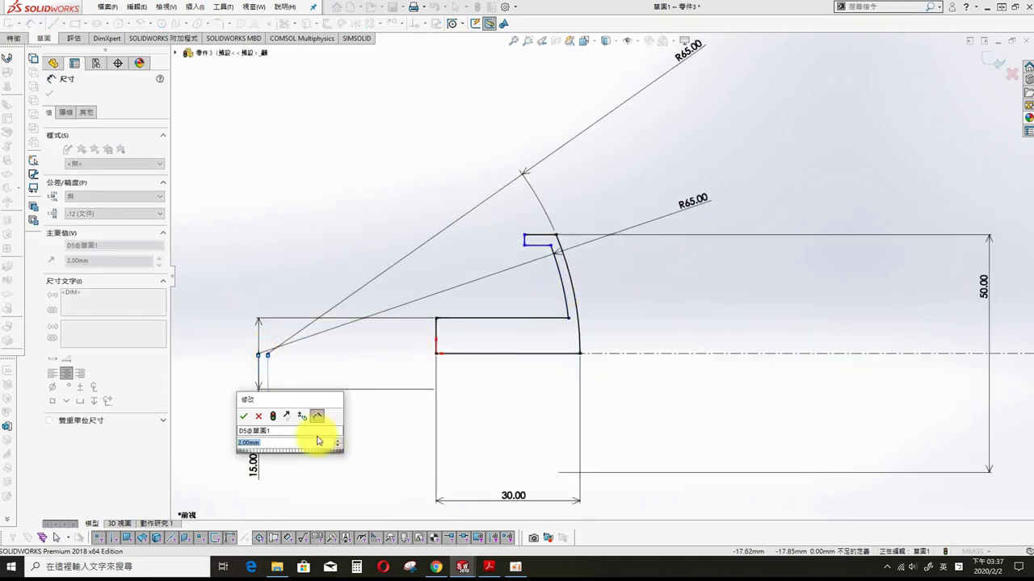
type("2")
key("Return")
- Add a 2 mm vertical gap dimension between the short lip lines
scroll(529, 240, "down", 1)
left_click(526, 240)
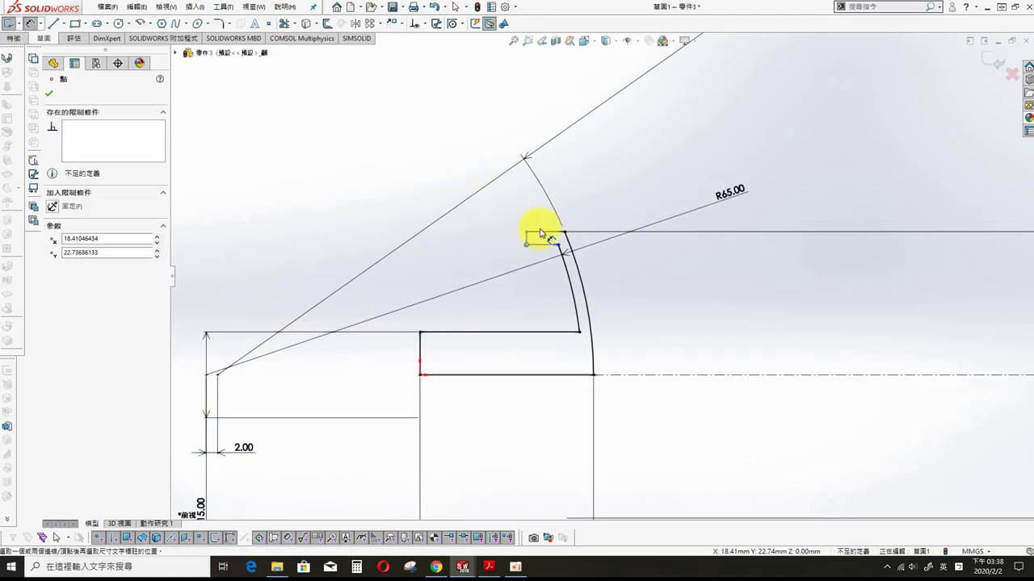
left_click(541, 234)
left_click(438, 157)
type("2")
key("Return")
left_click(619, 156)
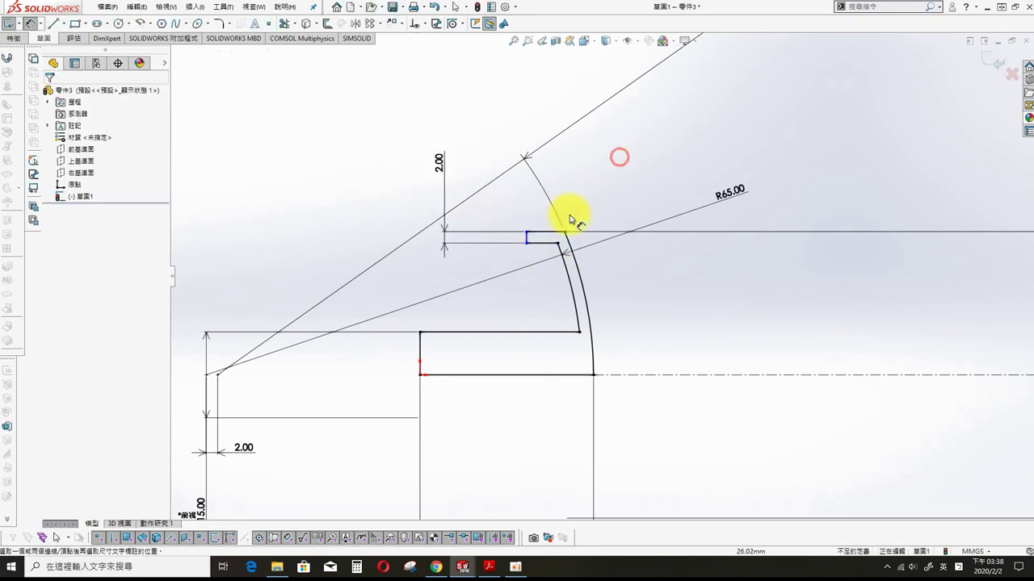
- Dimension the top lip line to 4 mm, fully defining the sketch
left_click(547, 231)
left_click(594, 172)
type("4")
key("Return")
left_click(674, 143)
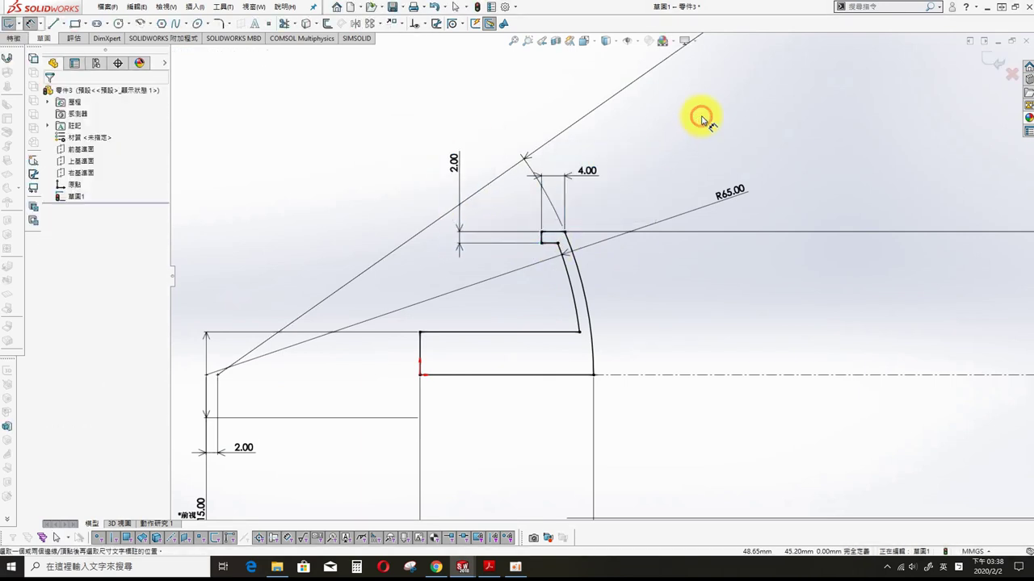
scroll(701, 119, "up", 1)
- Revolve the profile a full 360° into a solid Revolve1
key("s")
left_click(976, 146)
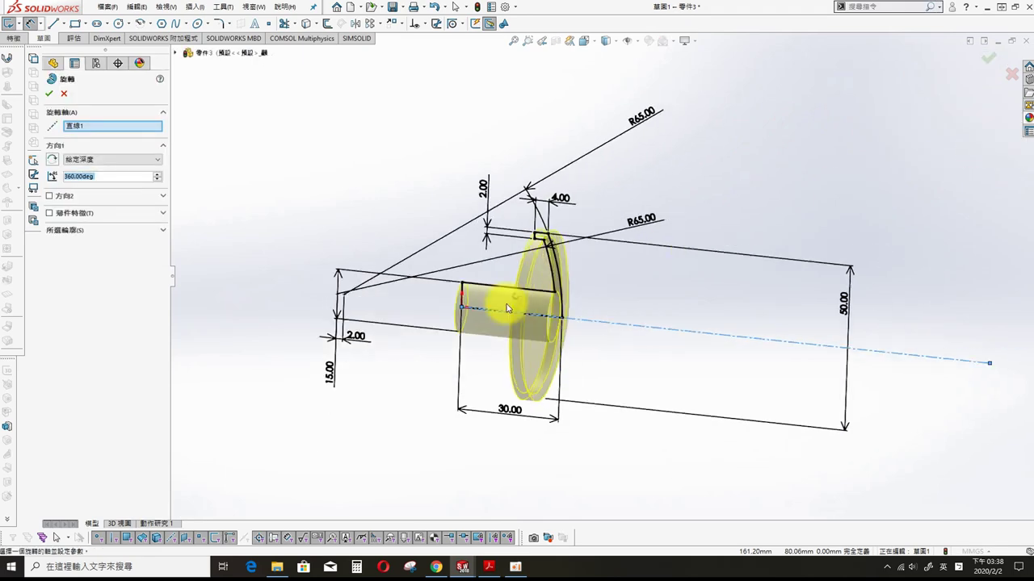
left_click(54, 88)
mouse_move(653, 244)
middle_mouse_down()
mouse_move(699, 330)
mouse_move(597, 279)
mouse_move(369, 247)
middle_mouse_up()
- Start a Front Plane sketch, discard it, and return to Shaded With Edges display
left_click(77, 154)
key("s")
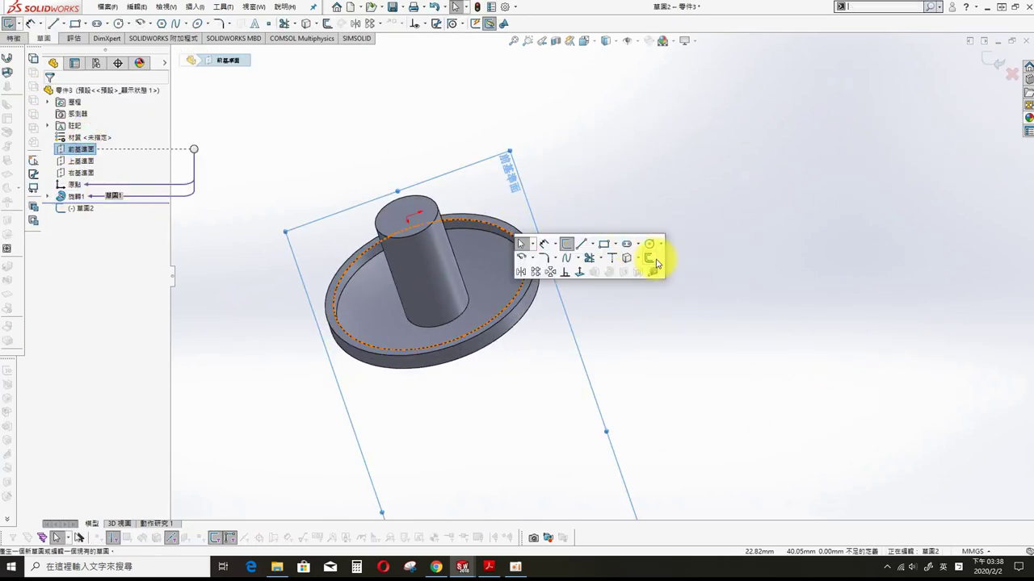
left_click(654, 261)
left_click(609, 99)
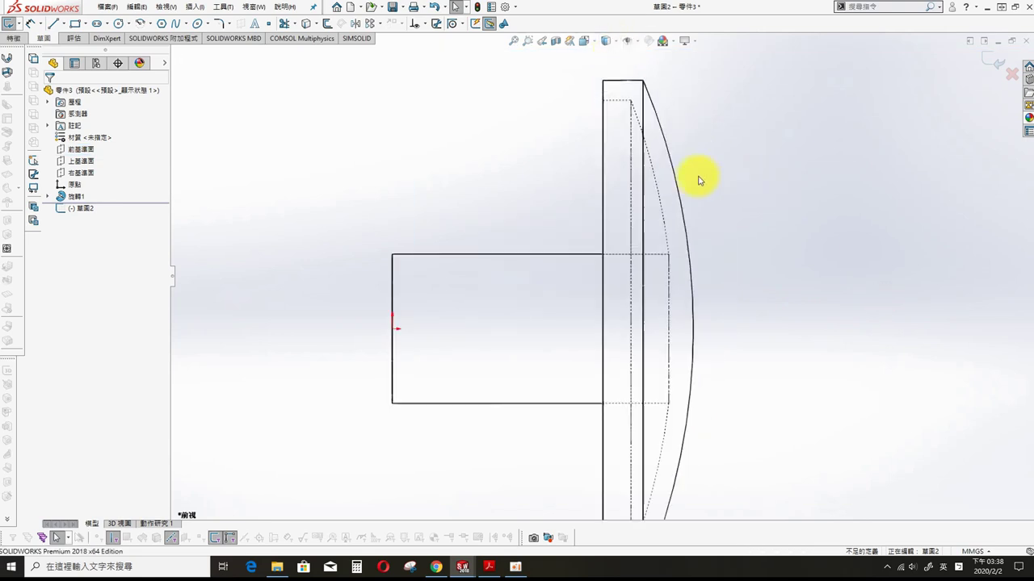
key("s")
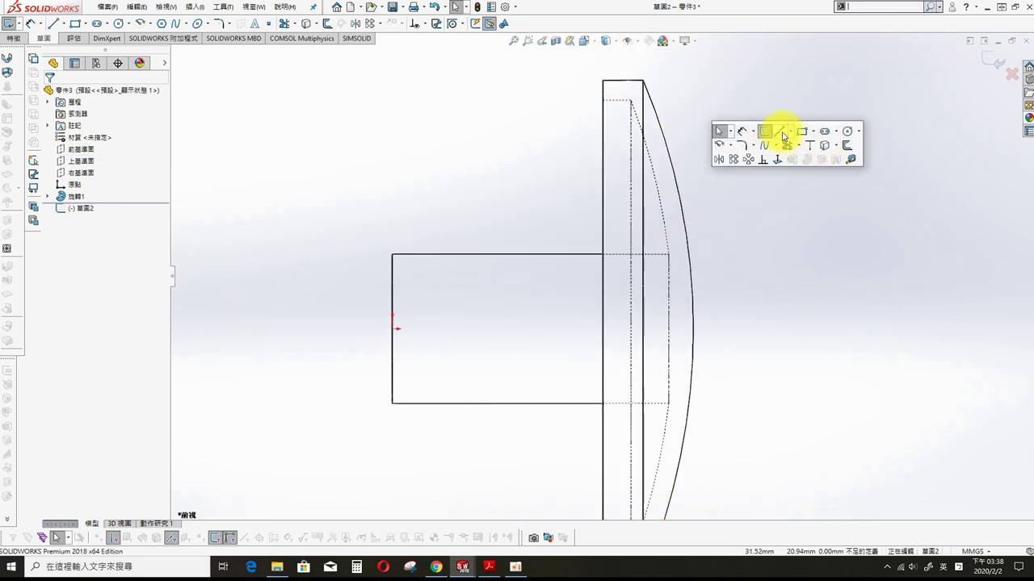
left_click(1011, 73)
key("Return")
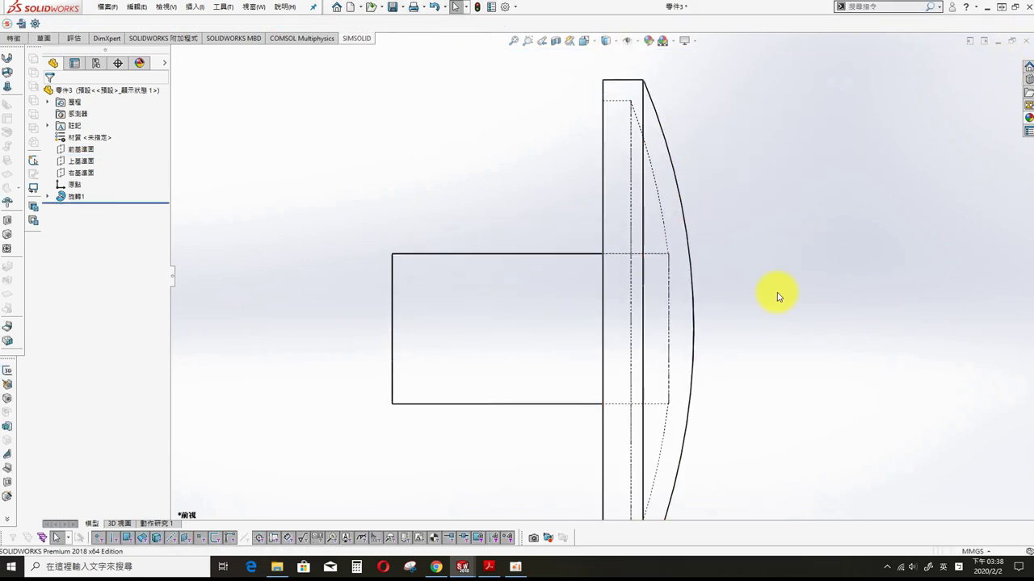
left_click(594, 43)
- Sketch a line on the rim face from the centre out to the outer edge
left_click(604, 76)
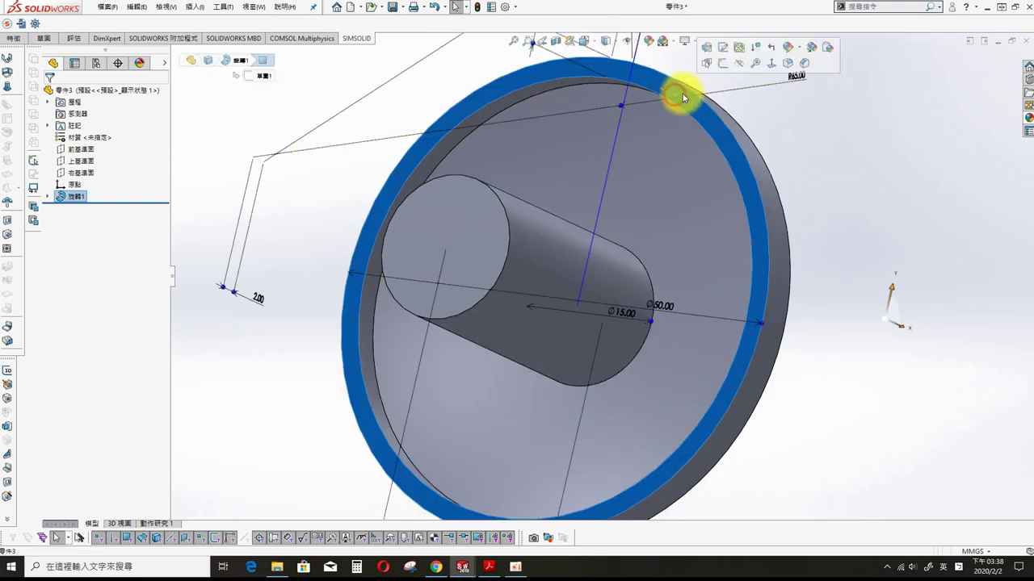
key("s")
key("ctrl+8")
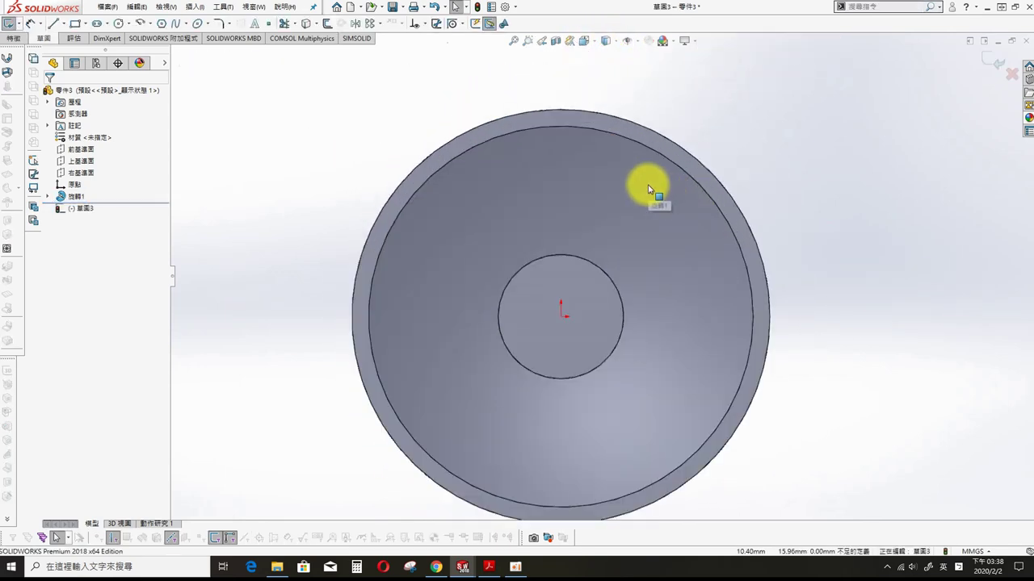
key("s")
left_click(729, 198)
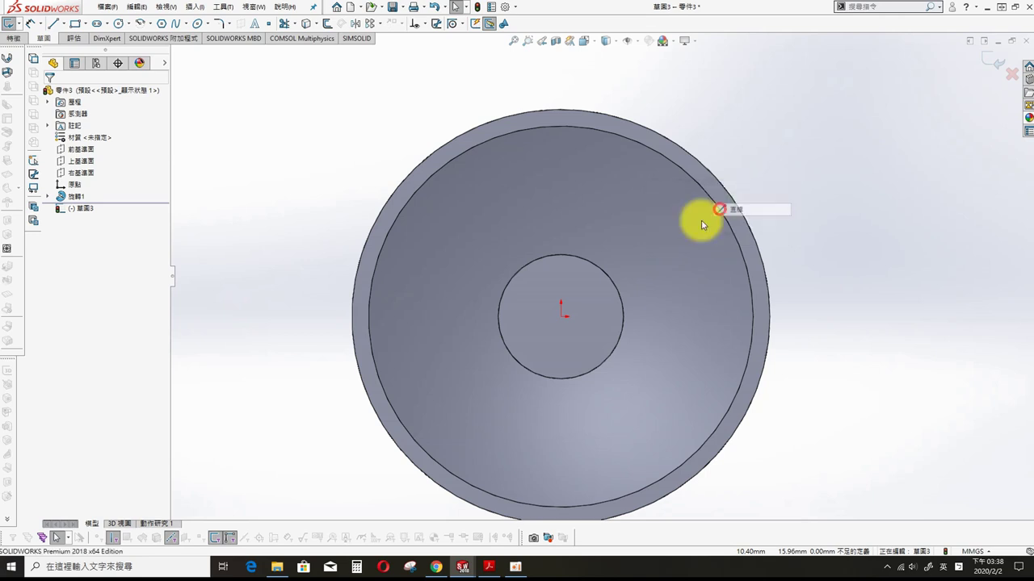
left_click(561, 314)
left_click(572, 130)
key("Escape")
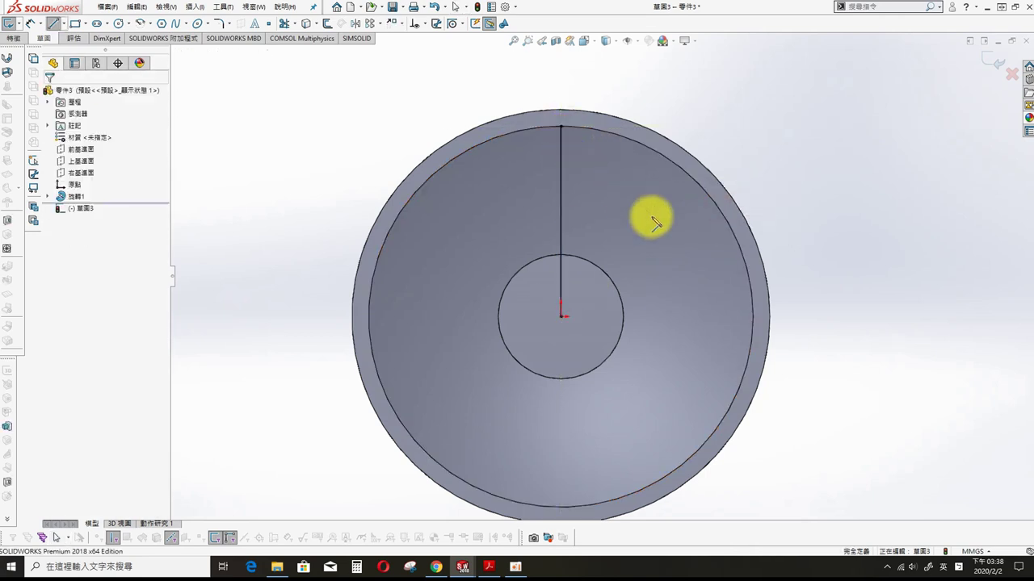
middle_click_drag(652, 215, 716, 284)
- Create a 2 mm Rib1 from the line, extending parallel to the sketch
key("s")
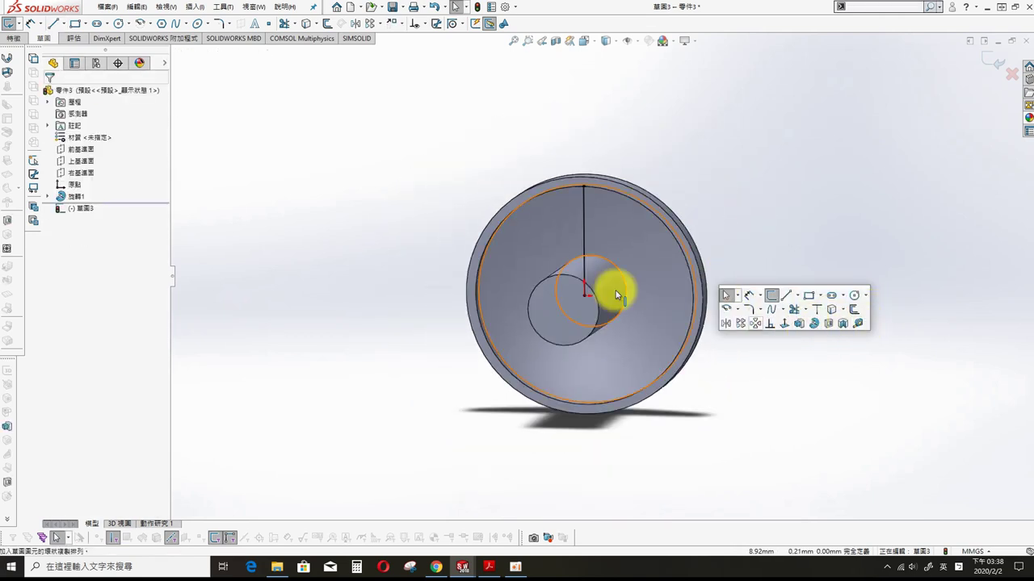
left_click(196, 6)
mouse_move(231, 50)
left_click(315, 162)
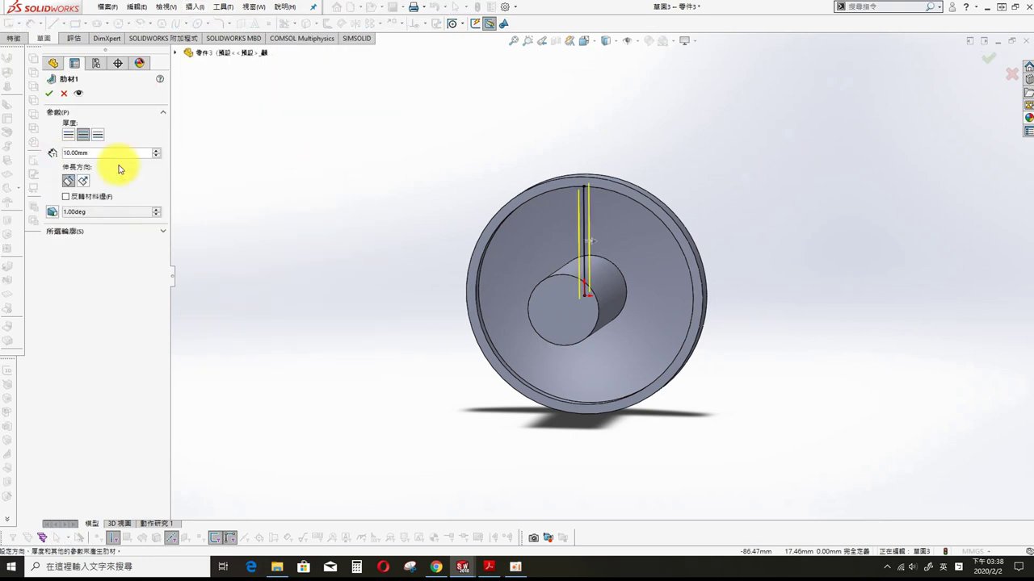
left_click(70, 183)
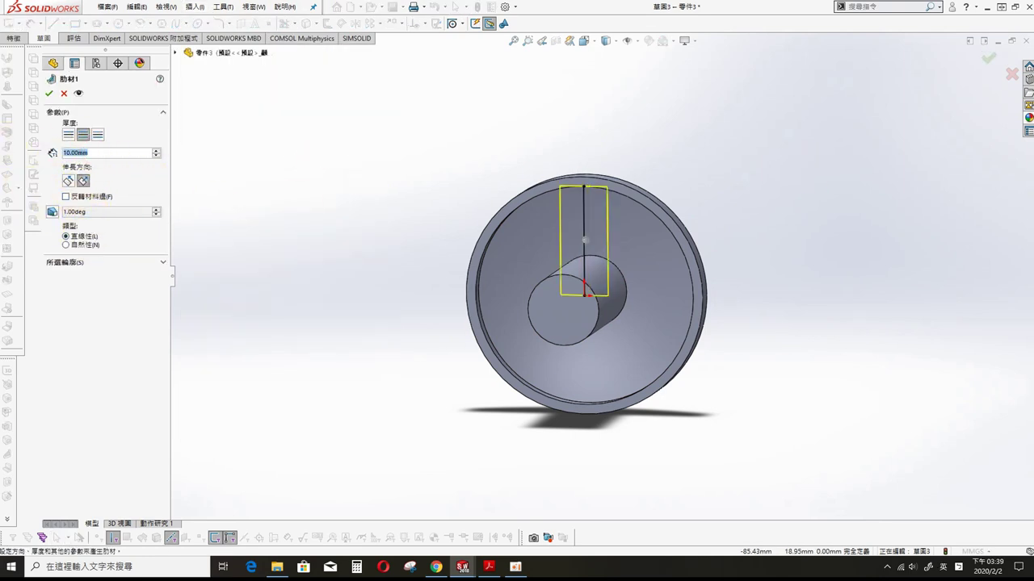
middle_click_drag(462, 253, 434, 267)
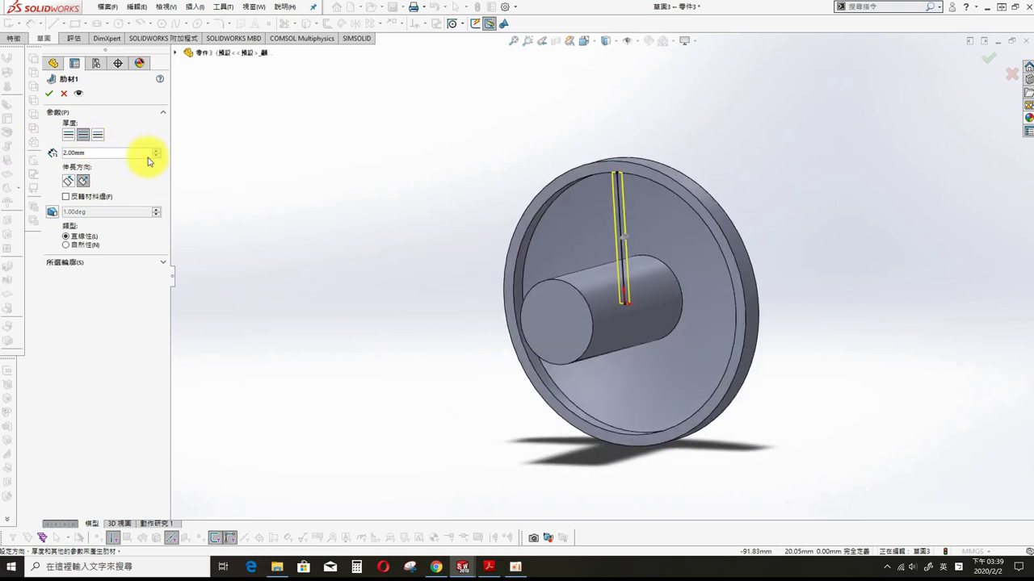
left_click(48, 93)
mouse_move(785, 229)
middle_mouse_down()
mouse_move(791, 219)
mouse_move(863, 219)
mouse_move(801, 164)
middle_mouse_up()
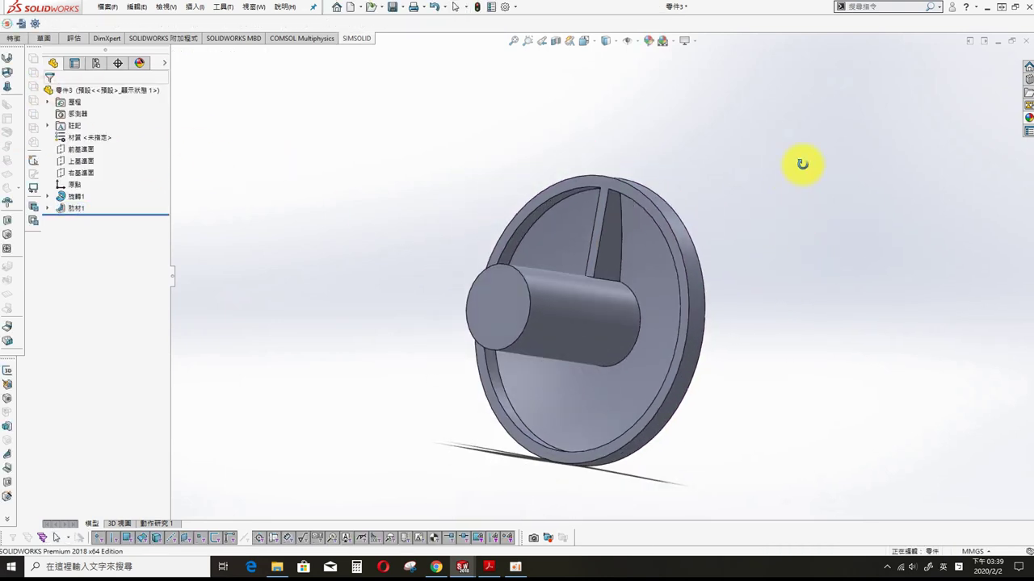
- Start a Front Plane sketch with hidden lines shown, then discard it unused
left_click(80, 149)
left_click(95, 133)
key("s")
left_click(889, 313)
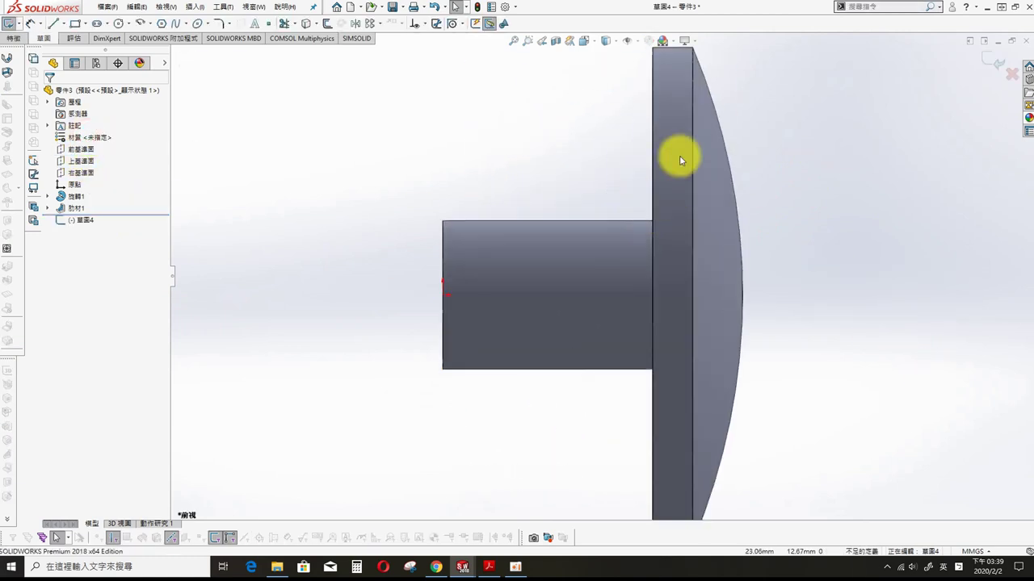
left_click(626, 40)
left_click(612, 98)
key("f")
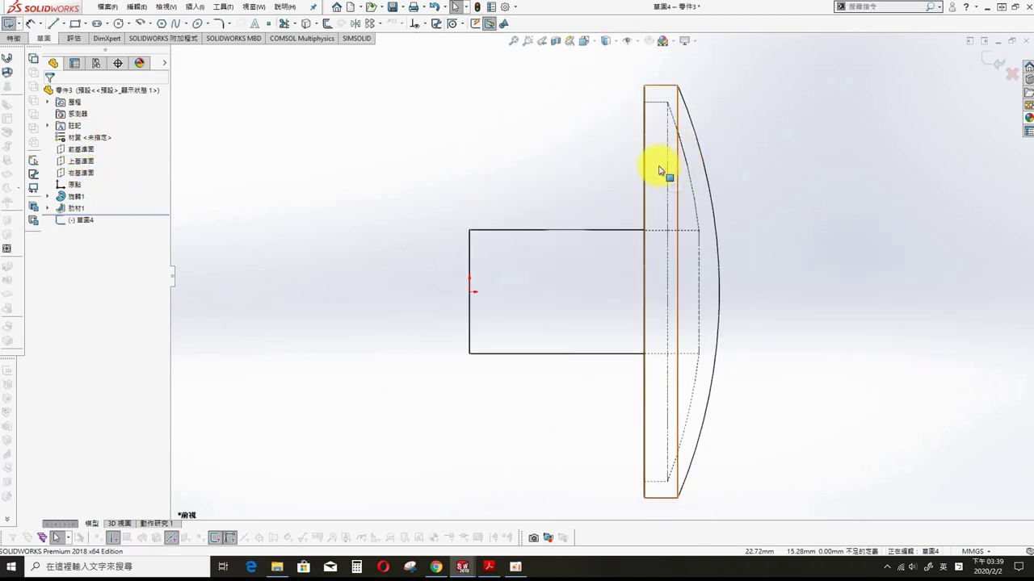
key("s")
left_click(612, 169)
middle_click_drag(653, 134, 674, 202)
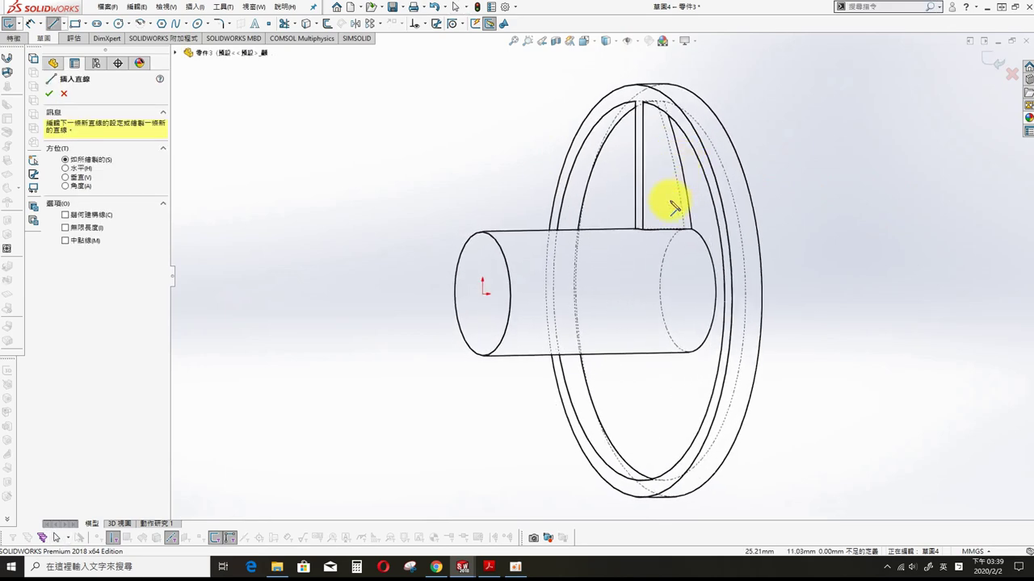
key("Escape")
middle_click_drag(658, 241, 671, 286)
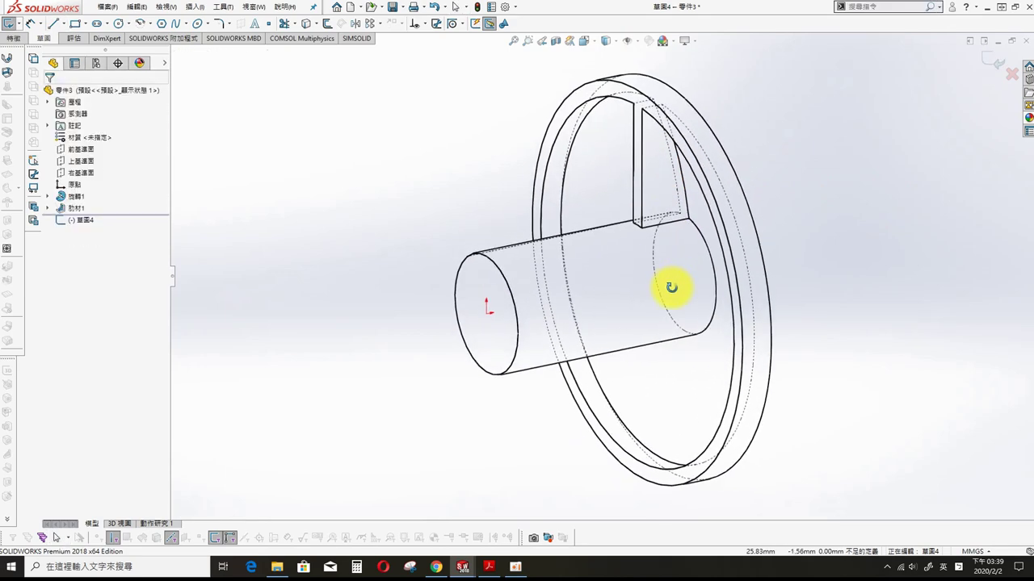
left_click(1012, 74)
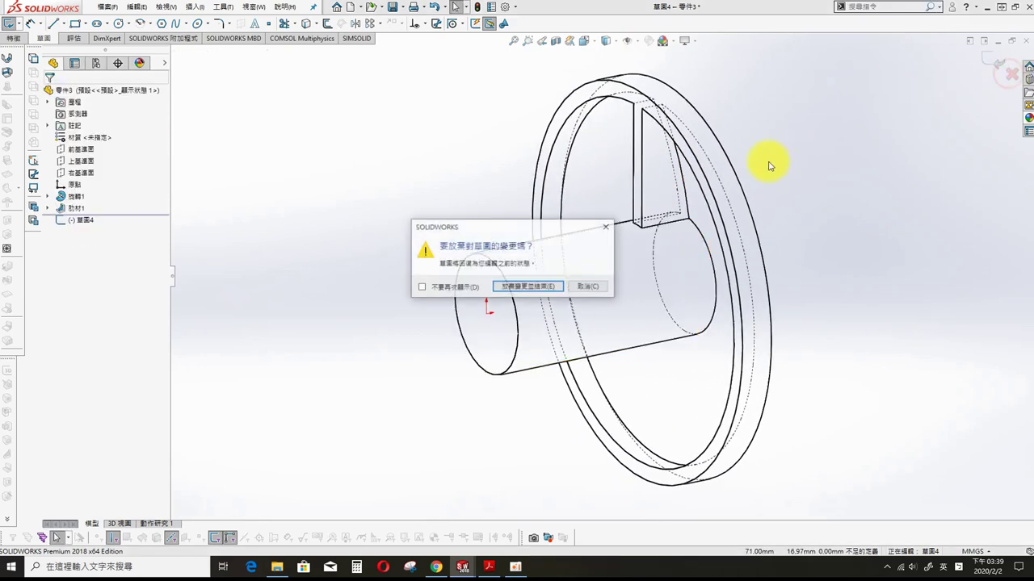
left_click(538, 394)
- Pattern Rib1 circularly around the boss, 4 instances over 360°
left_click(76, 207)
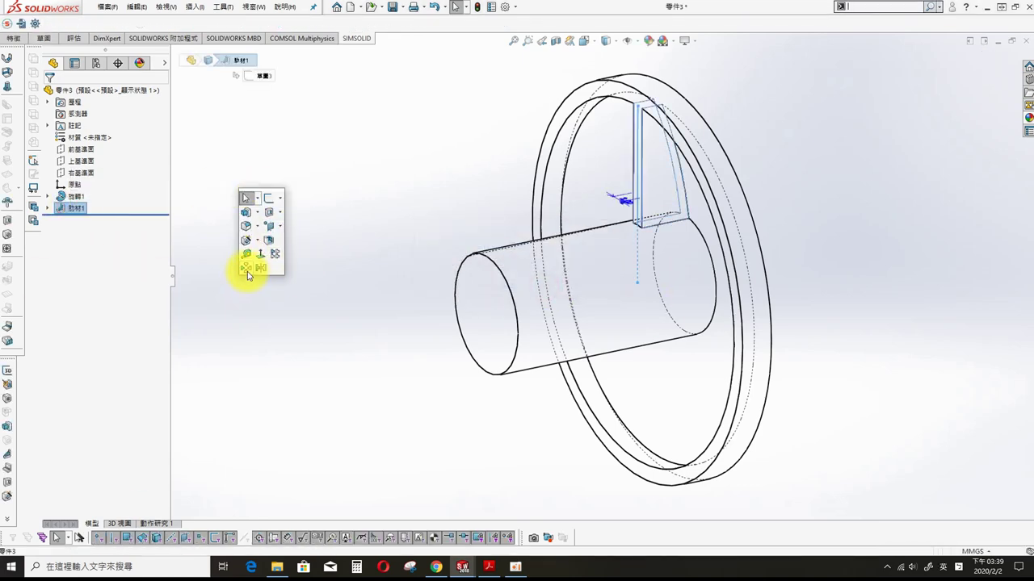
left_click(246, 267)
left_click(526, 307)
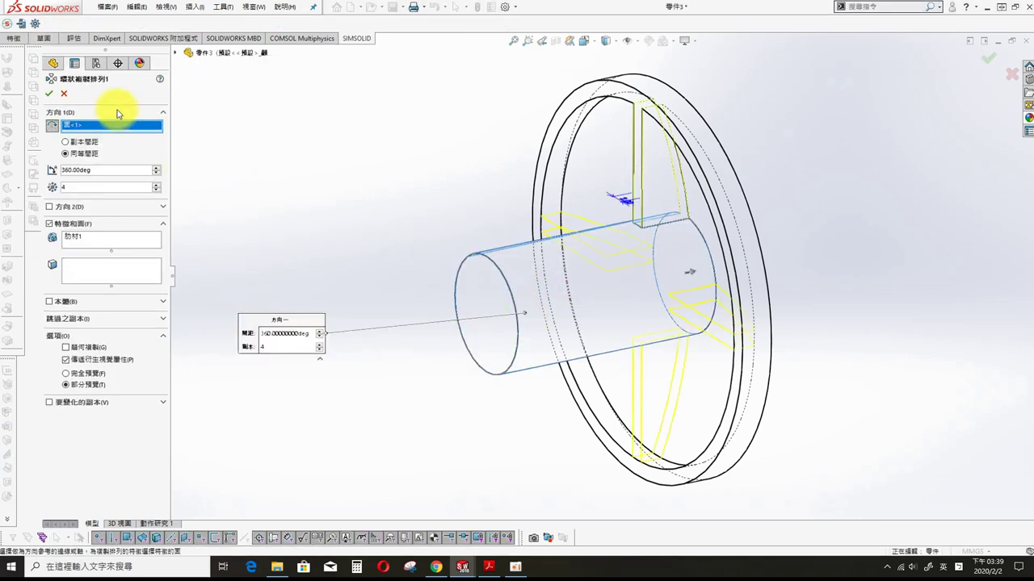
left_click(49, 94)
left_click(608, 71)
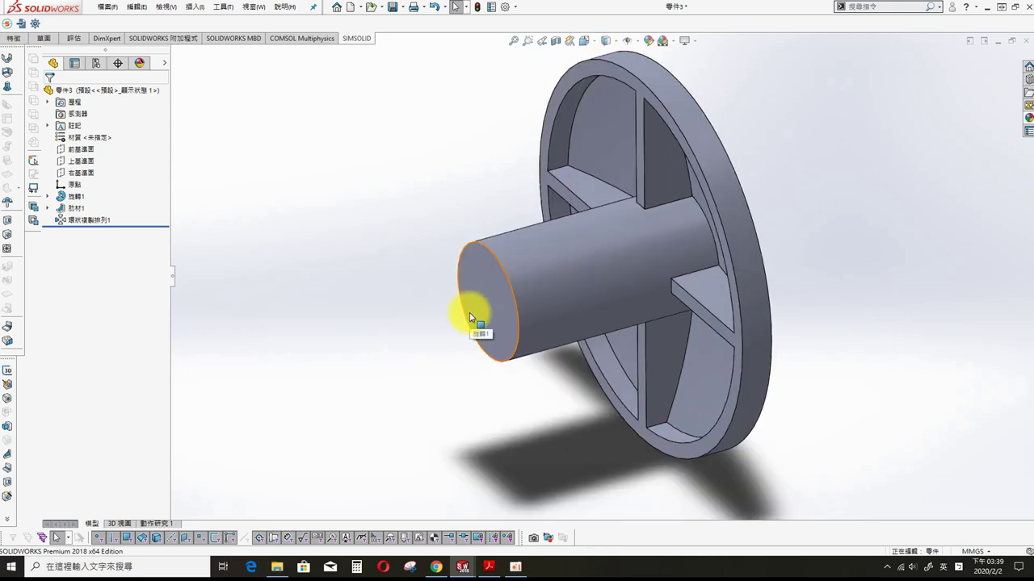
- Sketch an Ø11 mm circle centred on the boss end face
left_click(466, 346)
left_click(531, 273)
key("s")
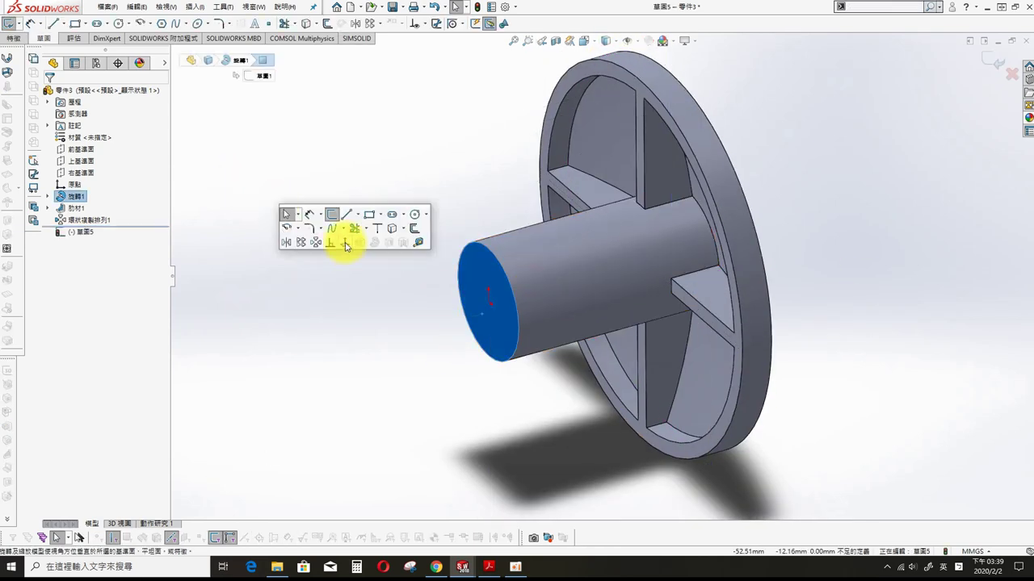
left_click(342, 240)
key("s")
left_click(722, 219)
left_click(603, 276)
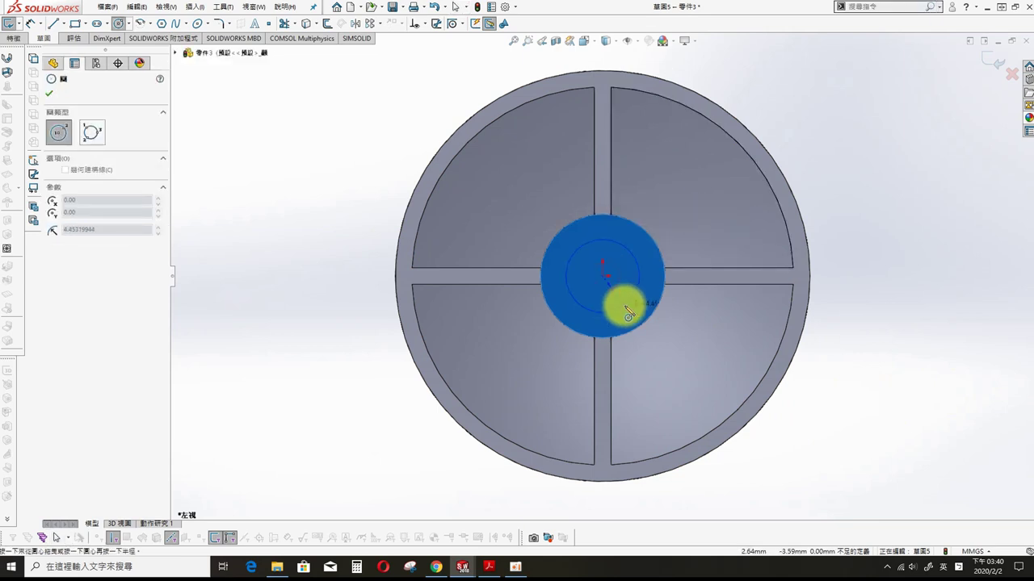
left_click(624, 306)
key("s")
left_click(759, 220)
left_click(632, 253)
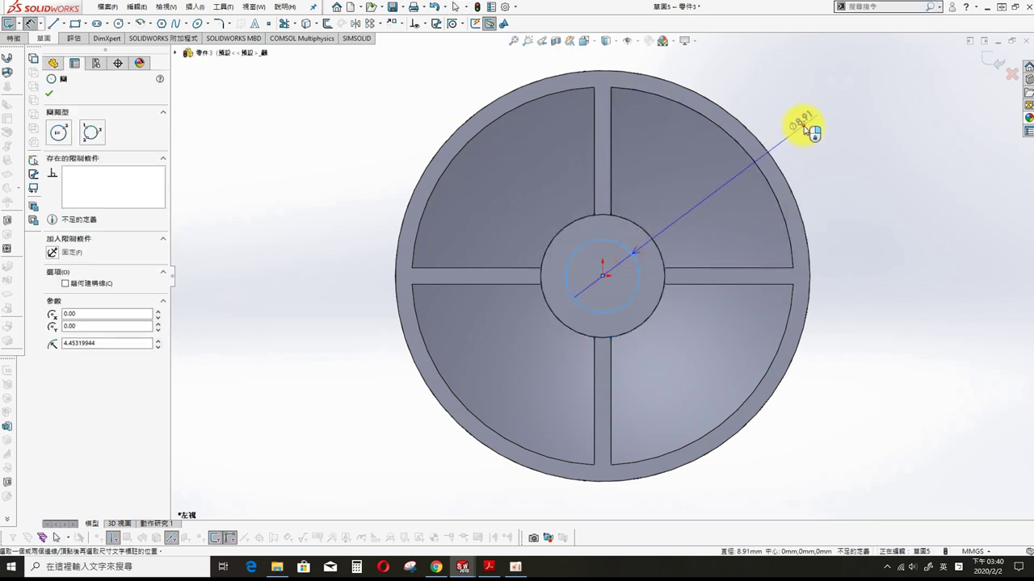
left_click(807, 127)
type("11")
key("Return")
- Cut the circle 5 mm deep into the boss as Cut-Extrude1
key("s")
left_click(857, 269)
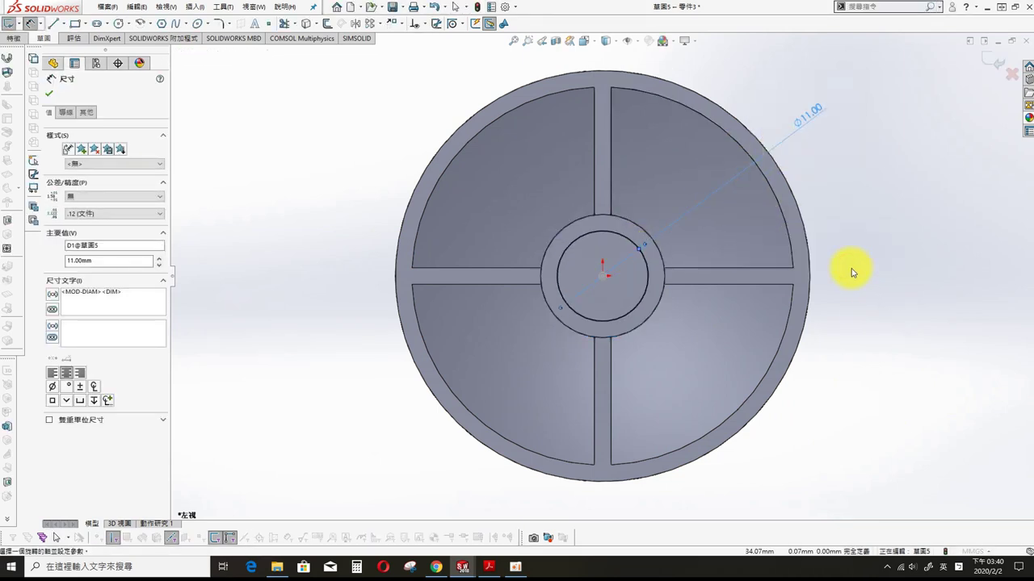
left_click(64, 93)
key("s")
left_click(854, 242)
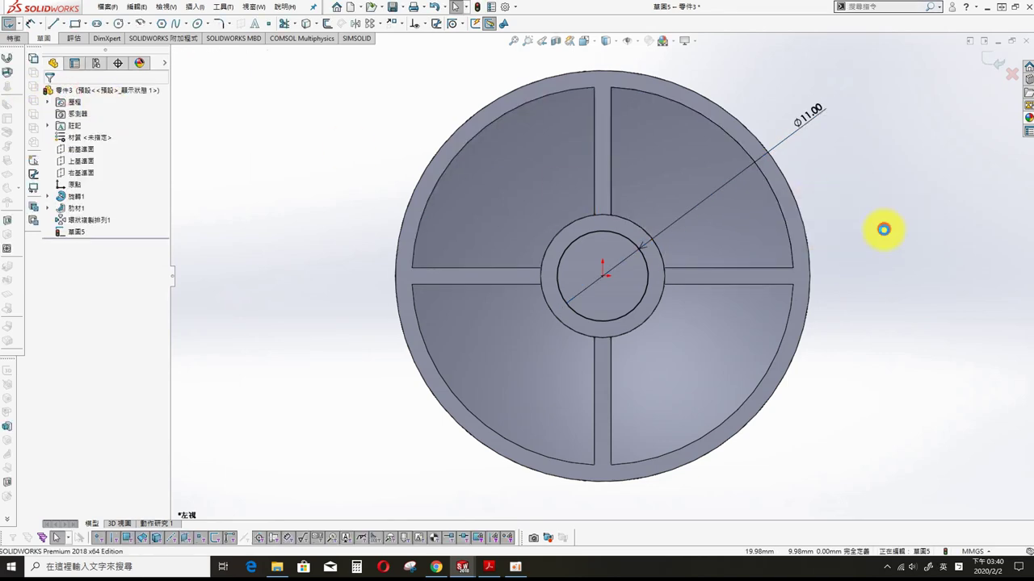
left_click(48, 93)
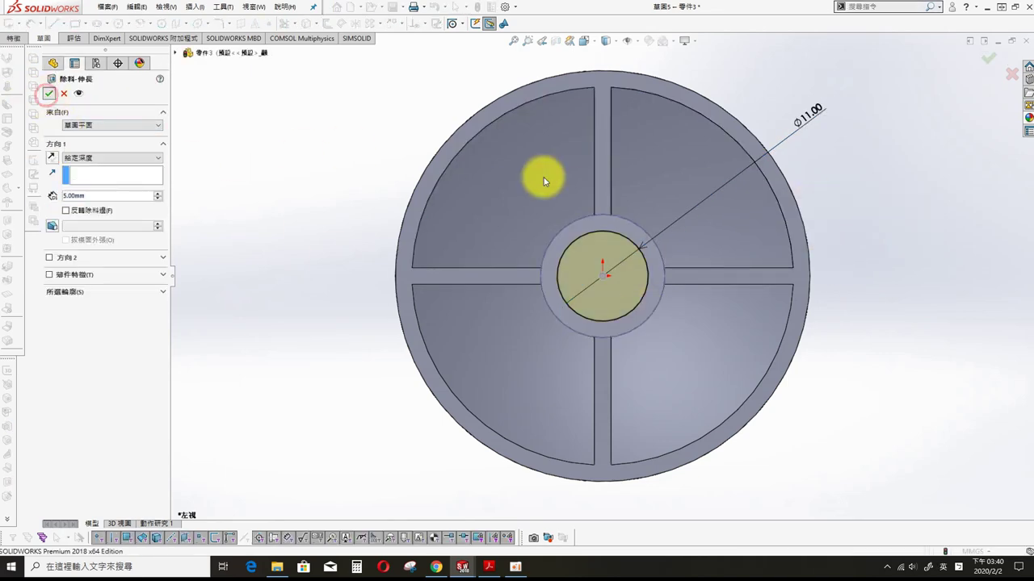
mouse_move(950, 189)
middle_mouse_down()
mouse_move(840, 233)
mouse_move(824, 333)
middle_mouse_up()
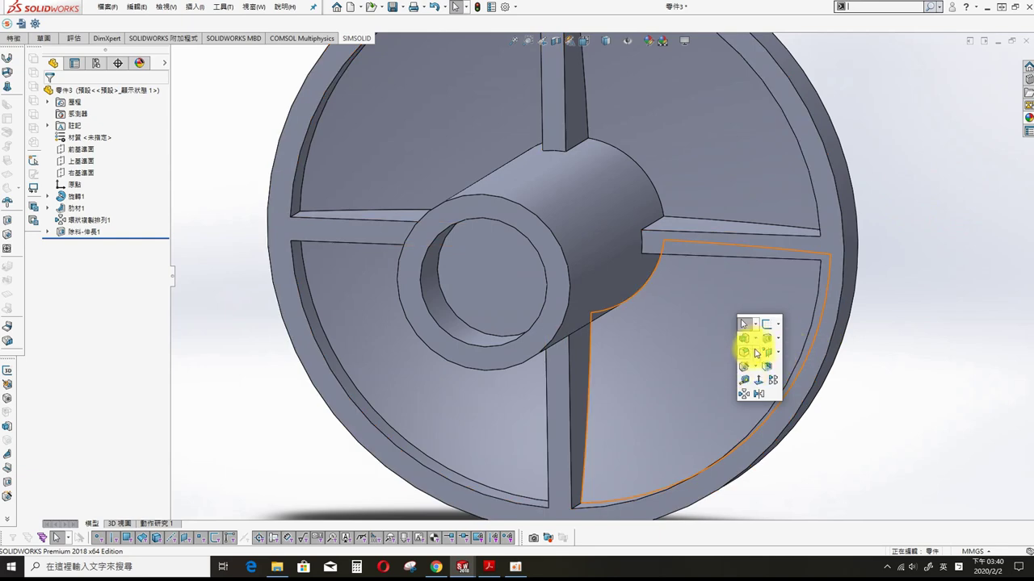
- Chamfer the inner edge of the hub's hole by 0.5 mm
left_click(760, 379)
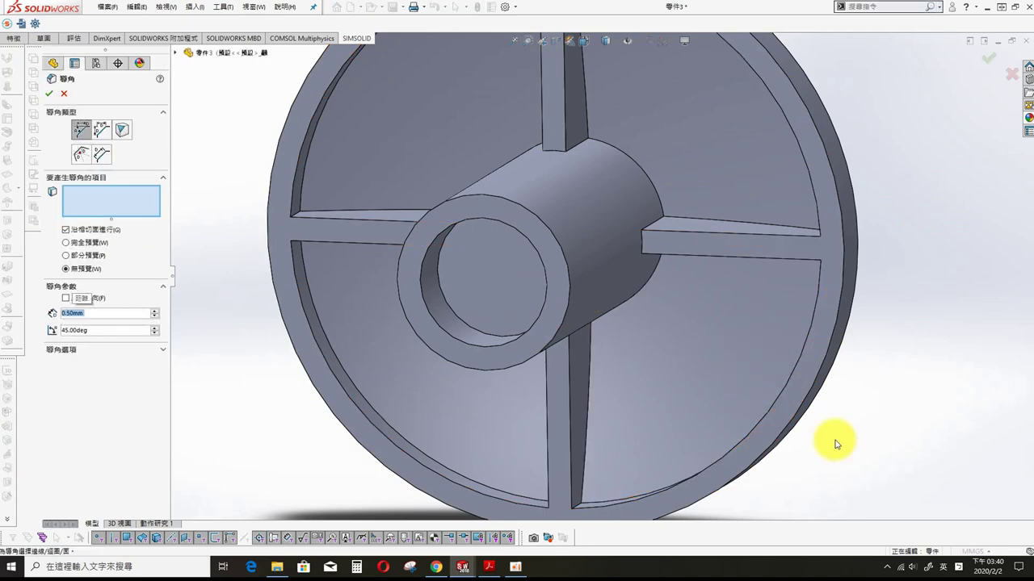
left_click(504, 327)
left_click(48, 93)
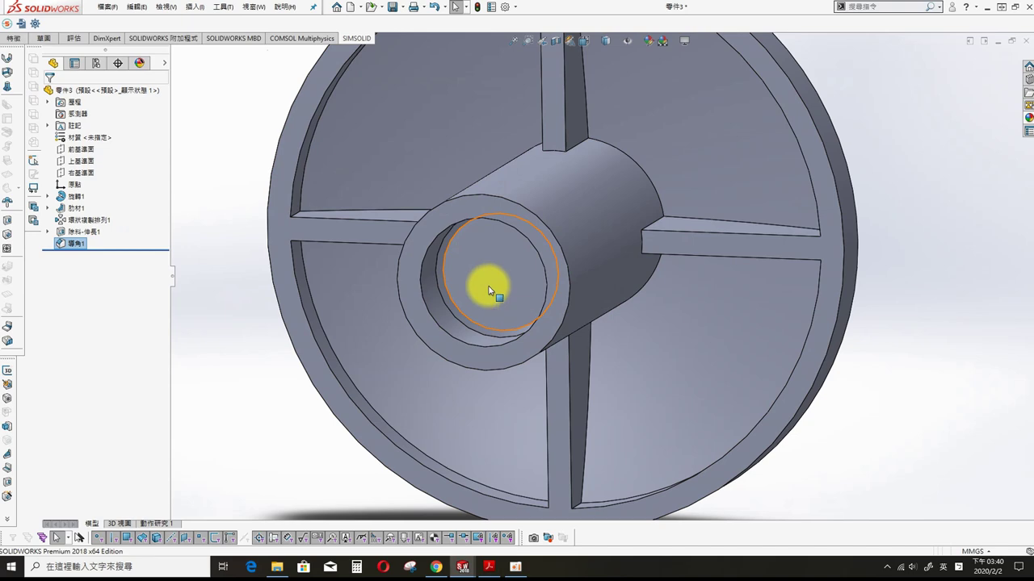
- Sketch a Ø10 mm circle centred on the hub's ring face
left_click(427, 342)
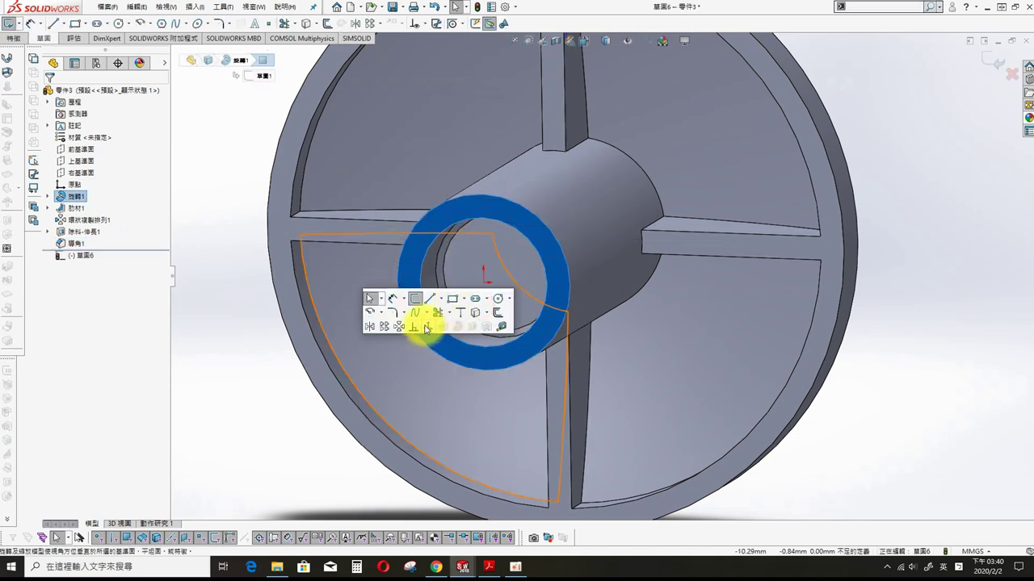
key("ctrl+8")
key("s")
left_click(1017, 345)
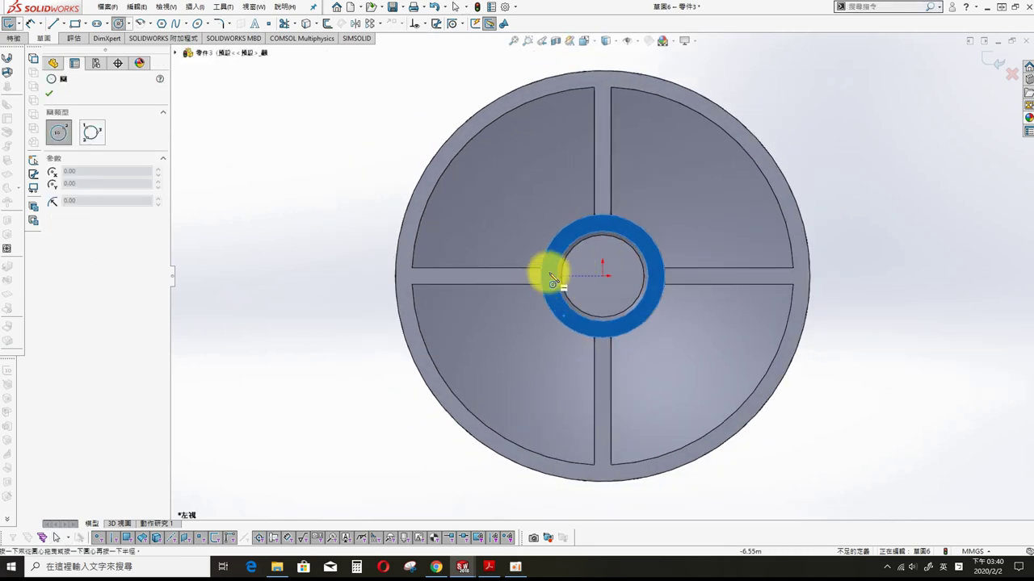
left_click(603, 276)
left_click(633, 267)
right_click_drag(670, 262, 743, 254)
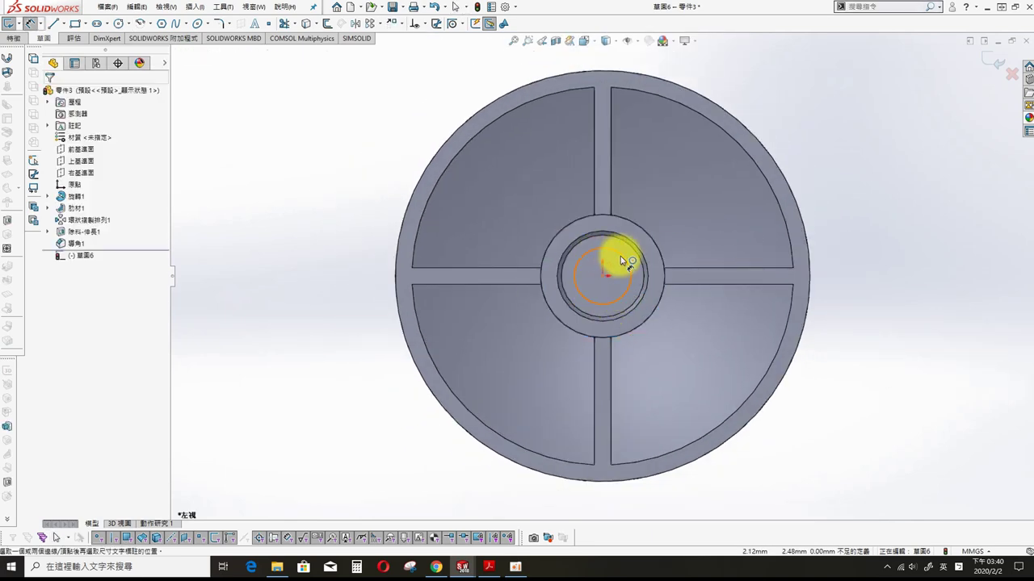
left_click(622, 260)
left_click(767, 164)
key("s")
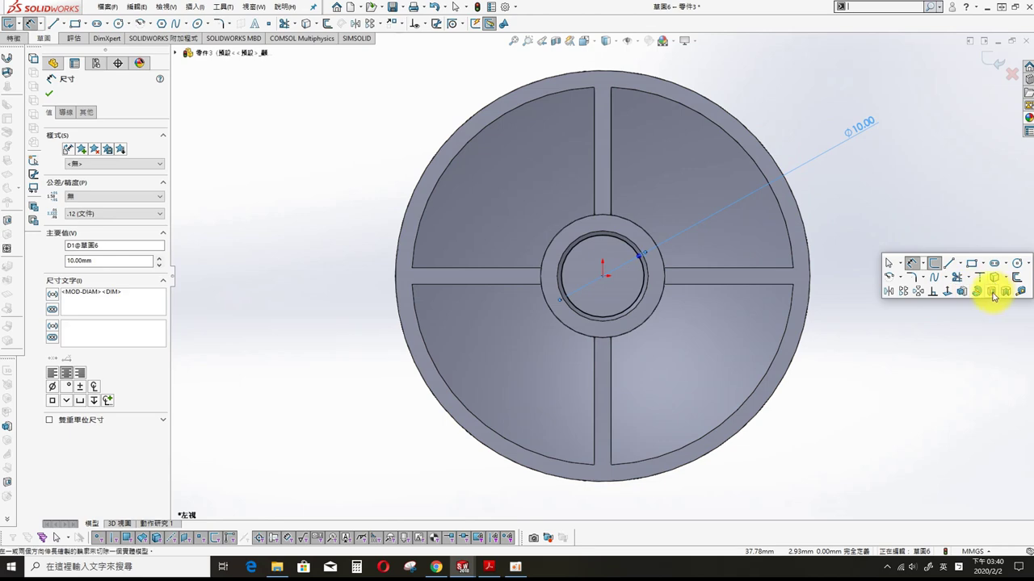
- Extrude-cut the Ø10 circle through the hub as Cut-Extrude2
left_click(994, 296)
left_click(48, 94)
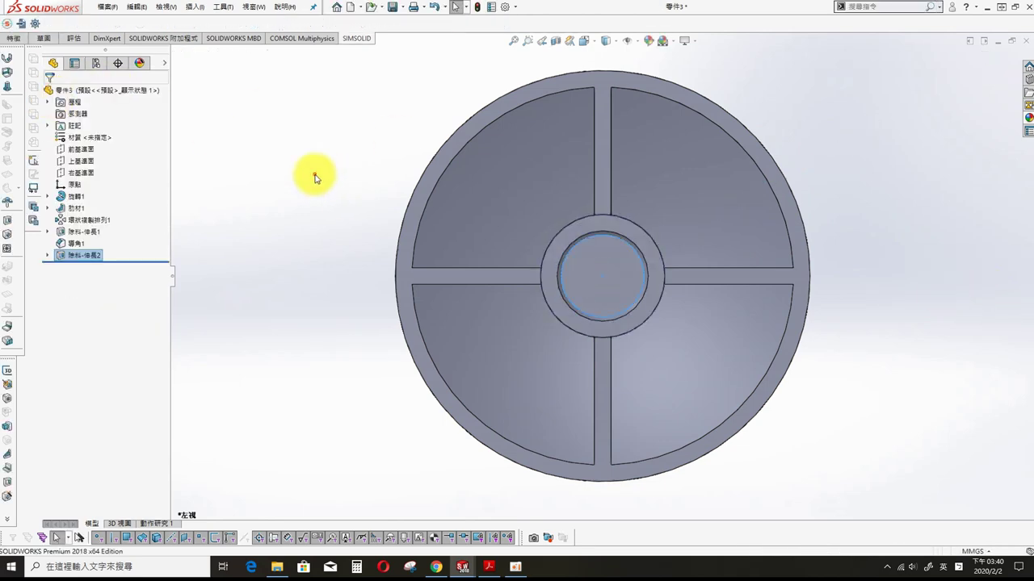
key("ctrl+7")
- Add a thread on the hole edge, offset 5 mm, blind 10 mm deep
left_click(195, 6)
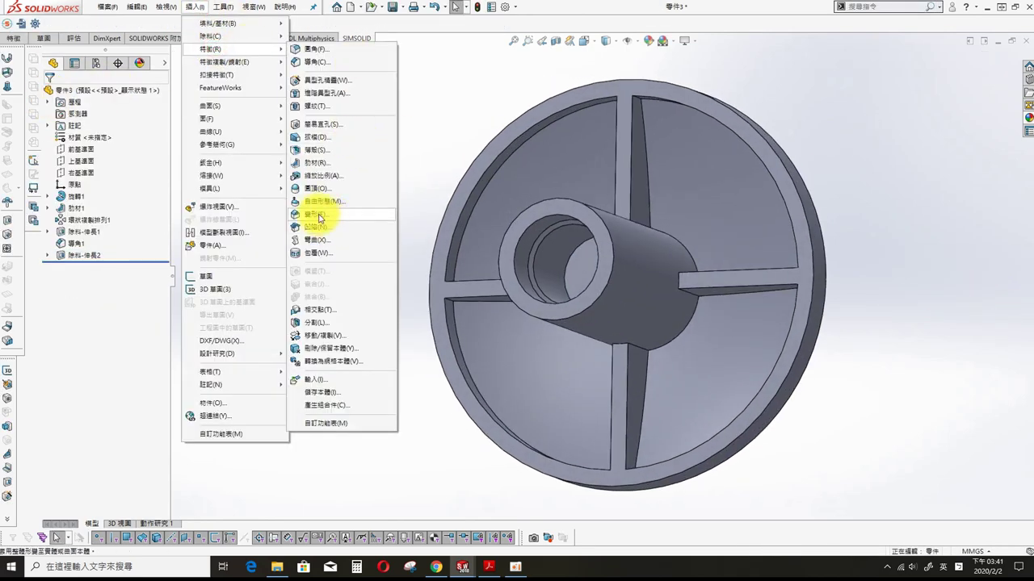
left_click(311, 104)
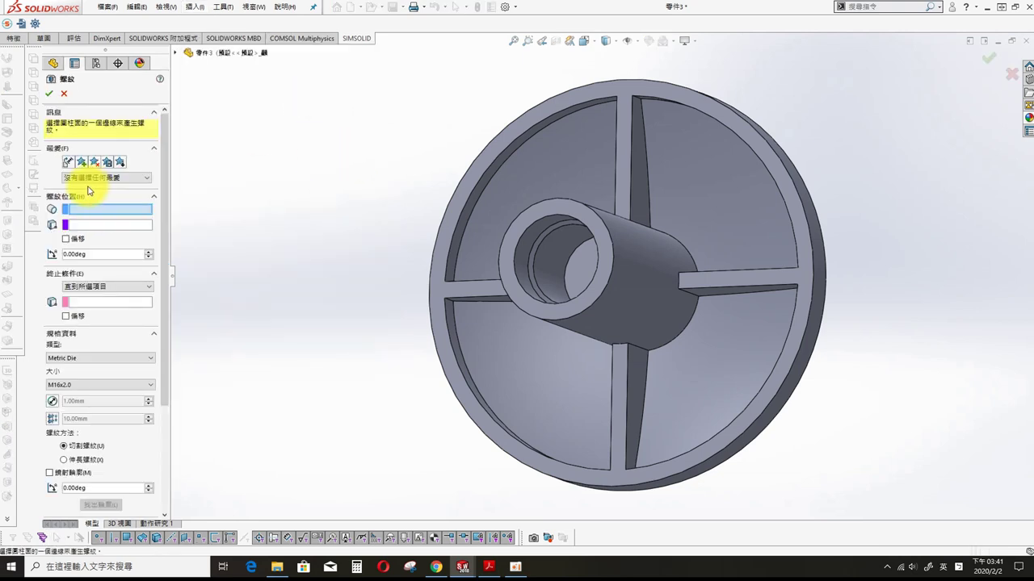
left_click(545, 297)
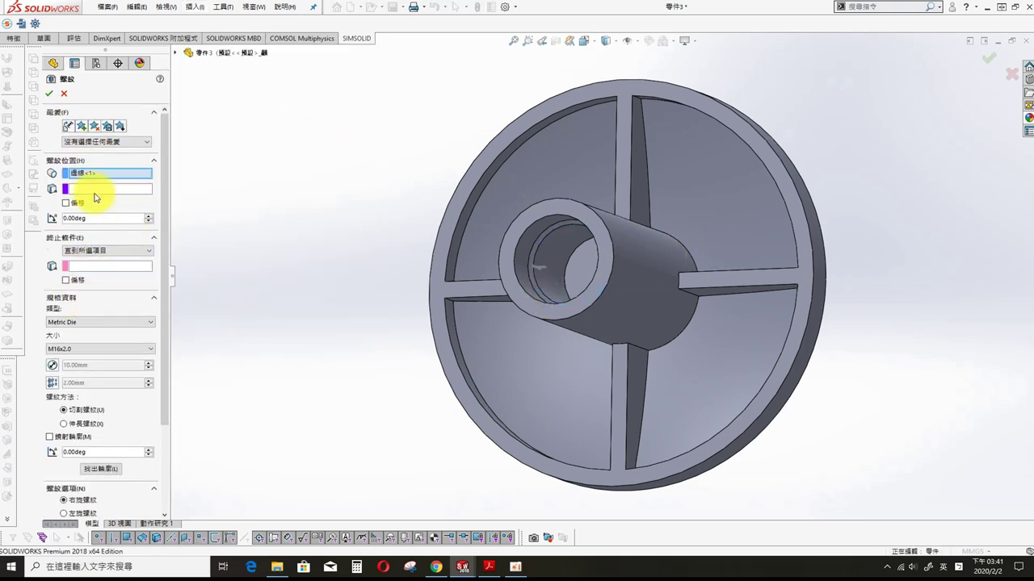
left_click(66, 203)
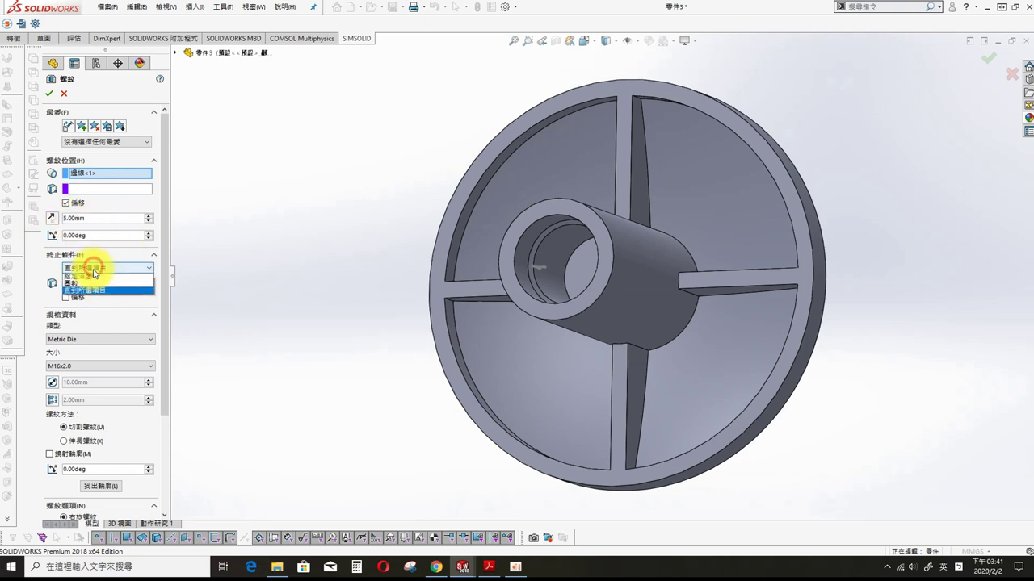
left_click(94, 276)
left_click(51, 218)
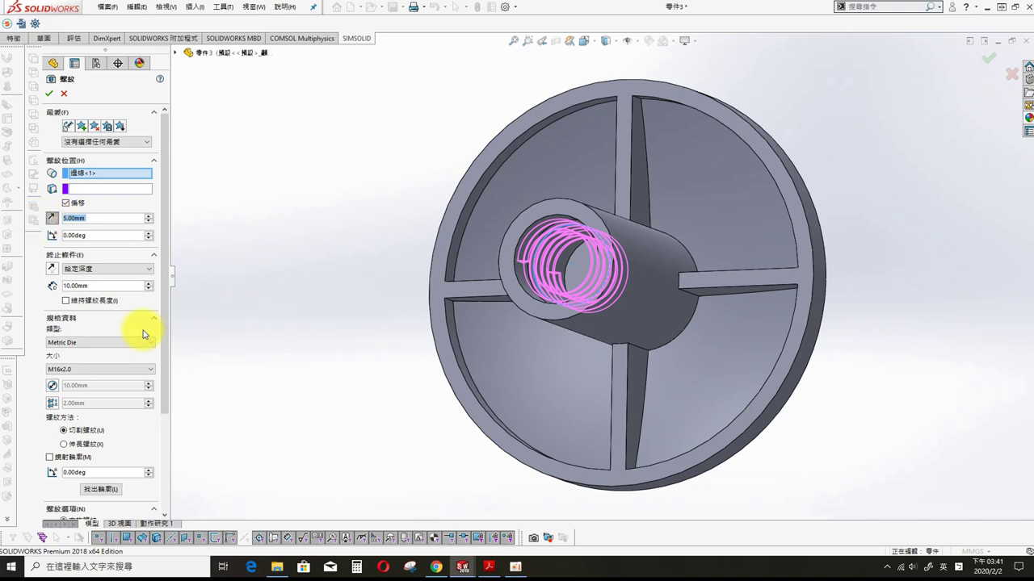
left_click(65, 300)
middle_click_drag(369, 218, 393, 99)
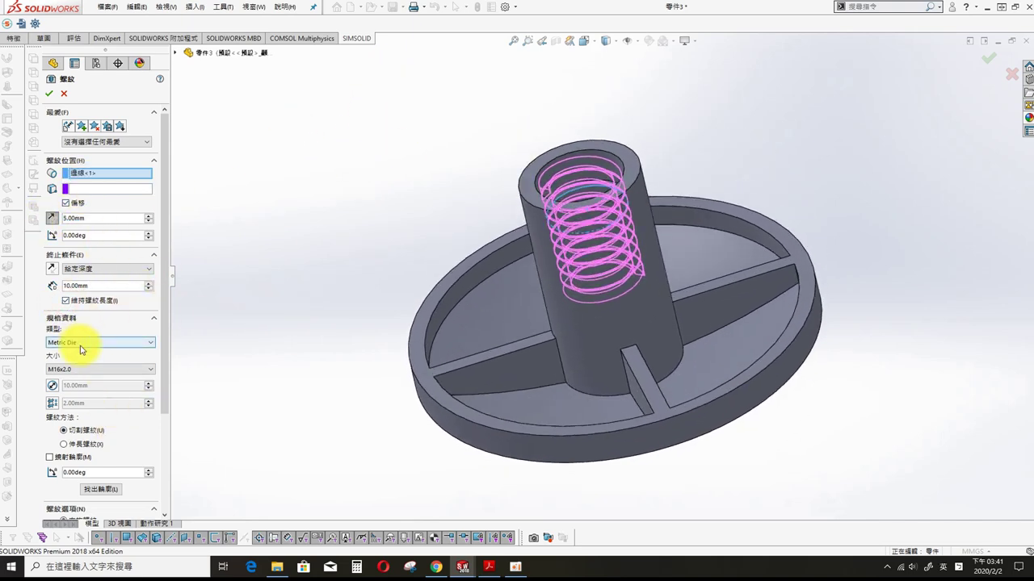
- Set the thread size to M10x1.5 as an extruded thread and accept it
left_click(89, 369)
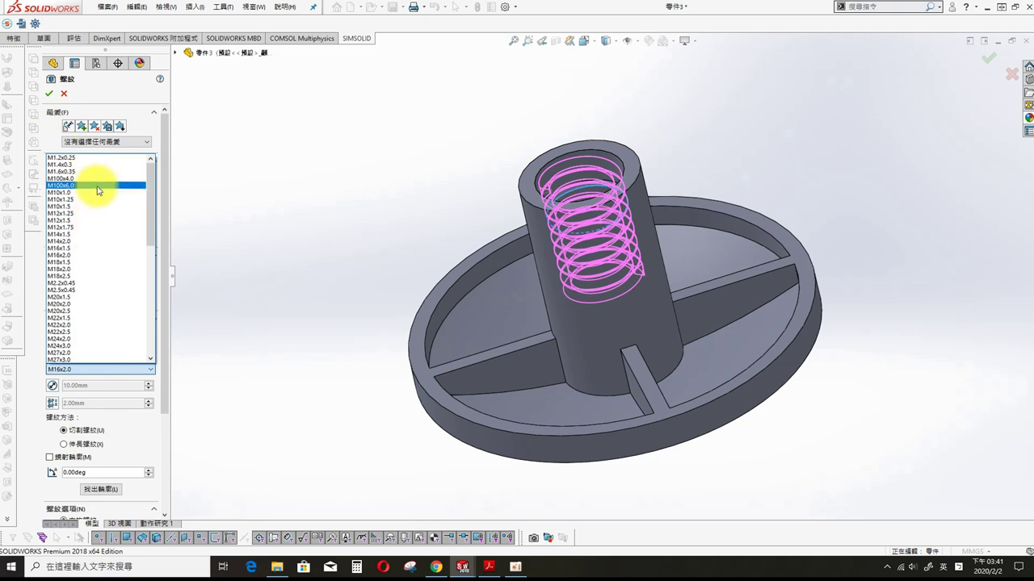
left_click(103, 199)
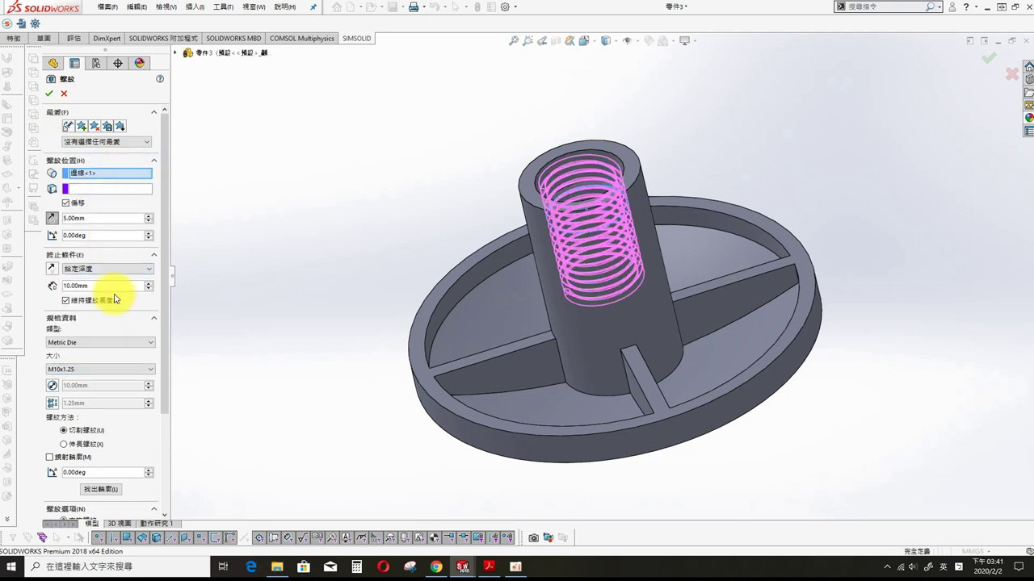
left_click(103, 369)
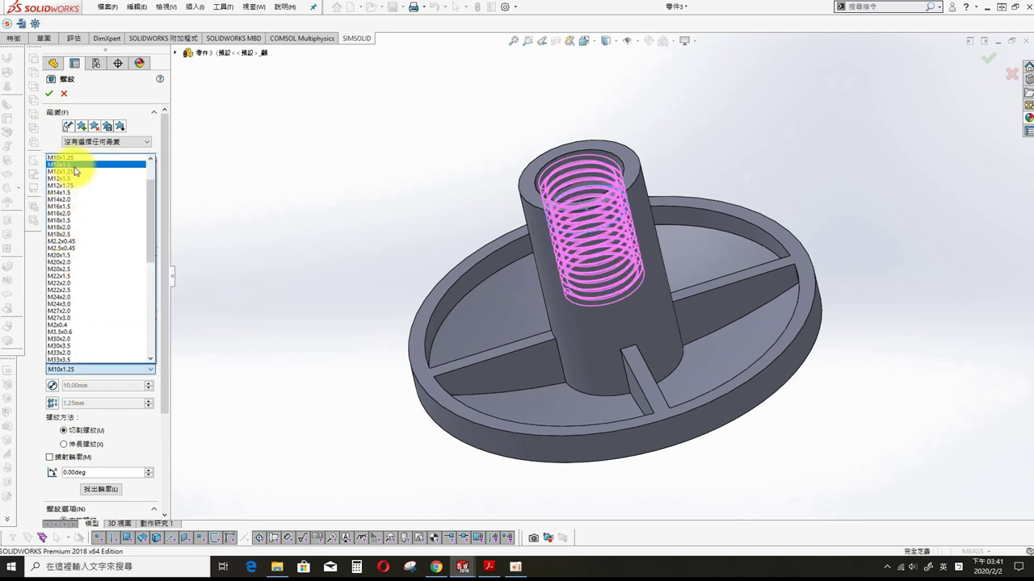
left_click(74, 164)
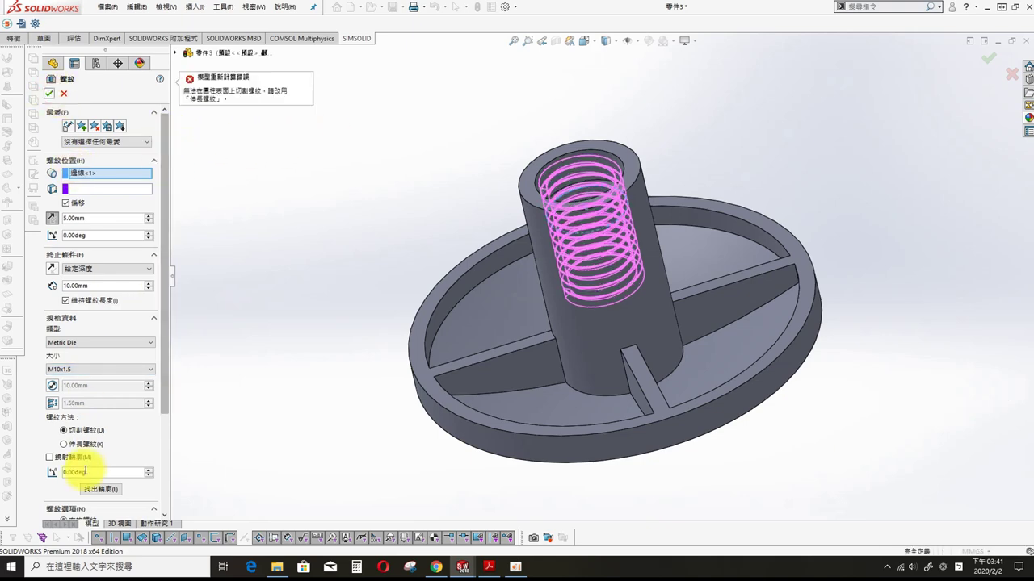
left_click(84, 443)
left_click(49, 93)
mouse_move(362, 192)
middle_mouse_down()
mouse_move(339, 259)
mouse_move(597, 283)
mouse_move(580, 226)
mouse_move(676, 224)
mouse_move(595, 341)
mouse_move(565, 243)
middle_mouse_up()
- Switch to hidden-lines display and start a sketch on the Front Plane, viewed head-on
left_click(607, 40)
left_click(606, 101)
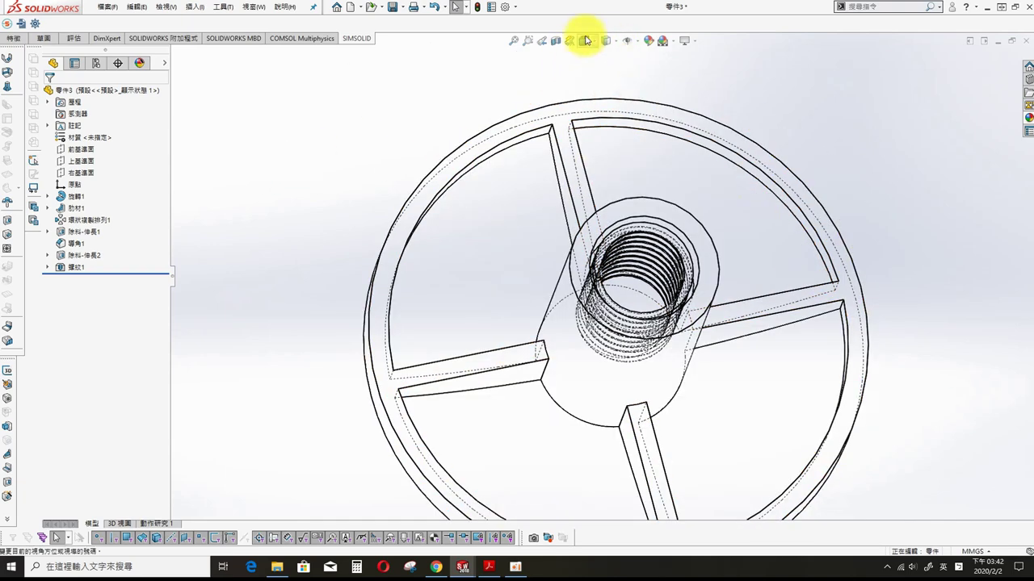
left_click(81, 149)
left_click(122, 143)
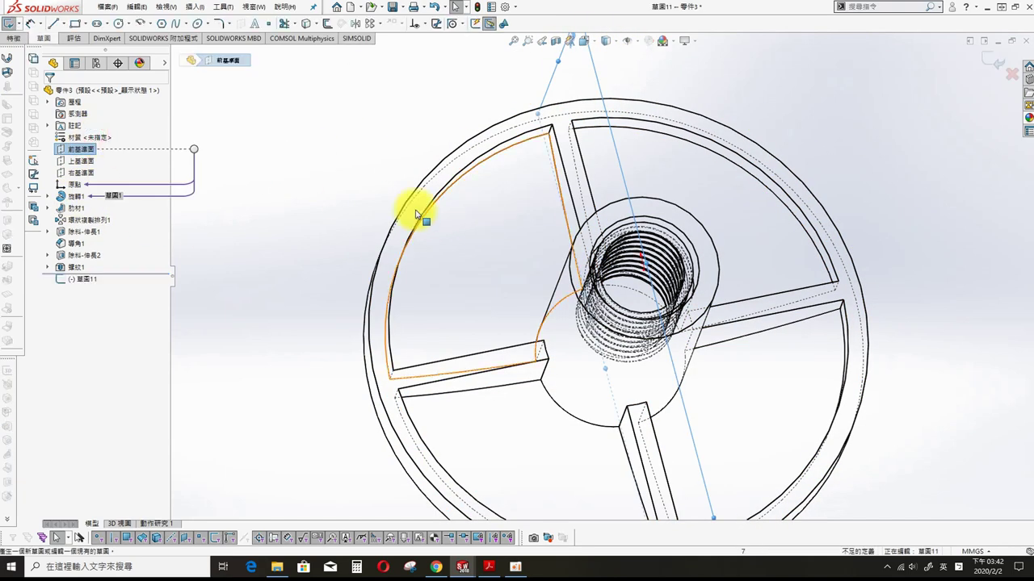
key("s")
left_click(410, 165)
scroll(485, 230, "down", 3)
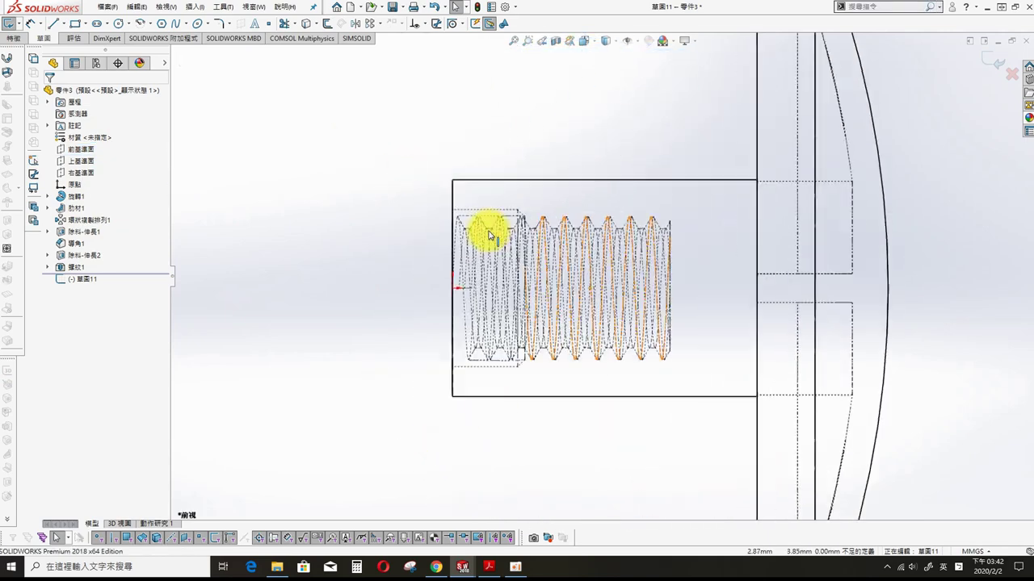
scroll(562, 192, "down", 3)
scroll(517, 258, "up", 1)
- Draw a centreline from the origin along the thread axis
key("s")
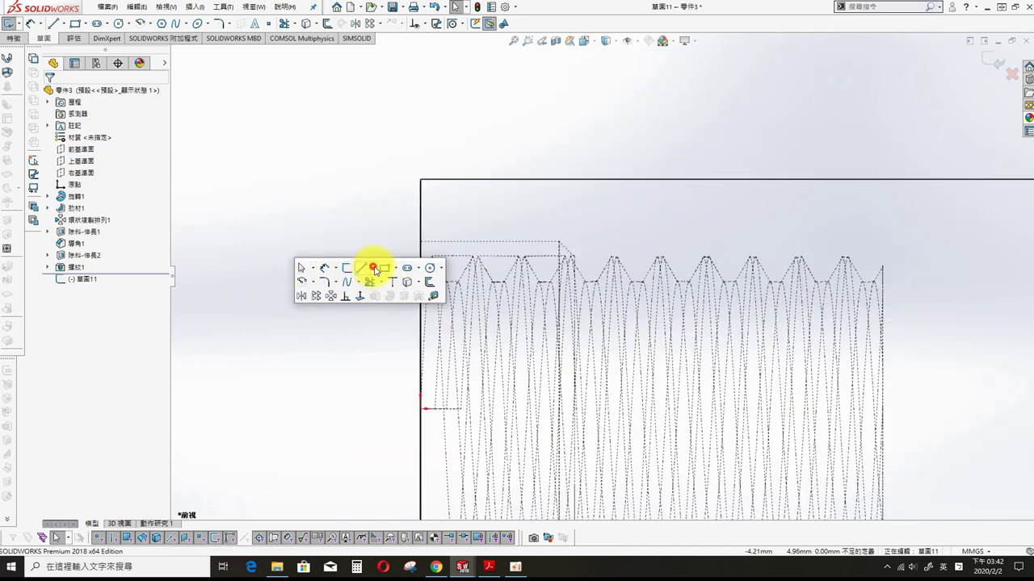
left_click(375, 269)
left_click(421, 409)
left_click(962, 408)
key("Escape")
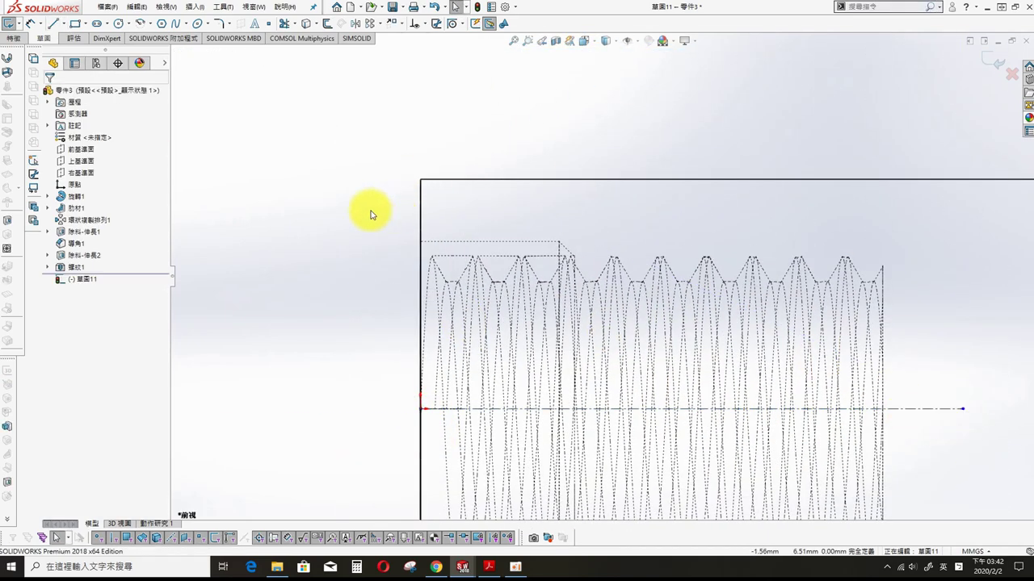
- Convert the part's left outer edge and top silhouette edges into the sketch, excluding the face
key("s")
left_click(424, 216)
left_click(420, 307)
left_click(550, 241)
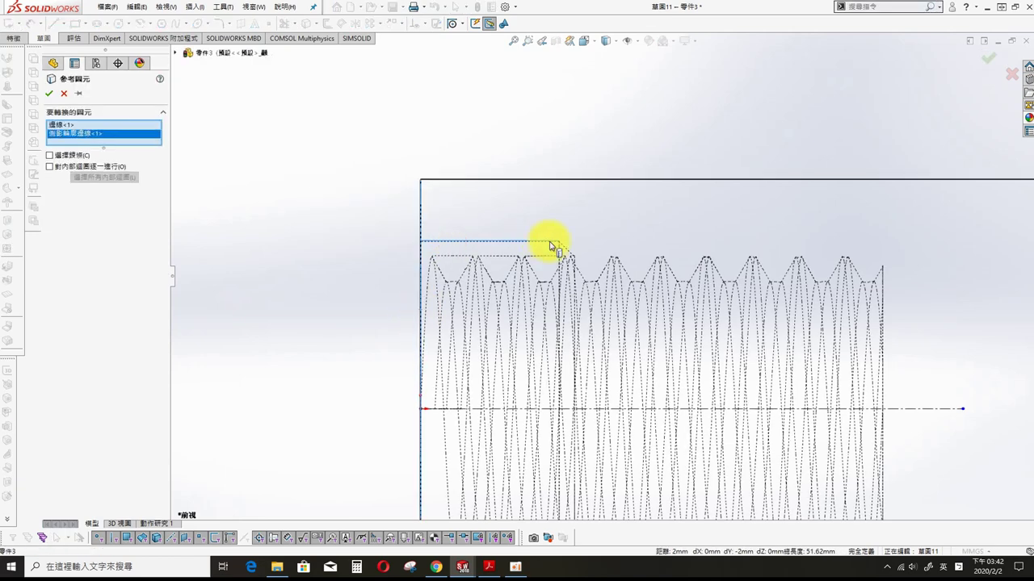
left_click(566, 247)
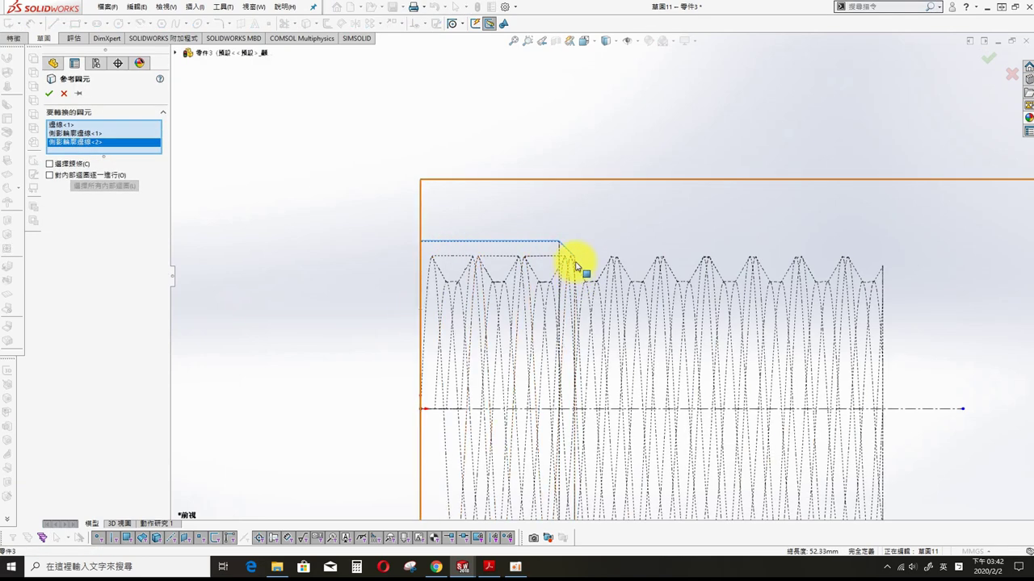
left_click(575, 268)
scroll(596, 278, "down", 2)
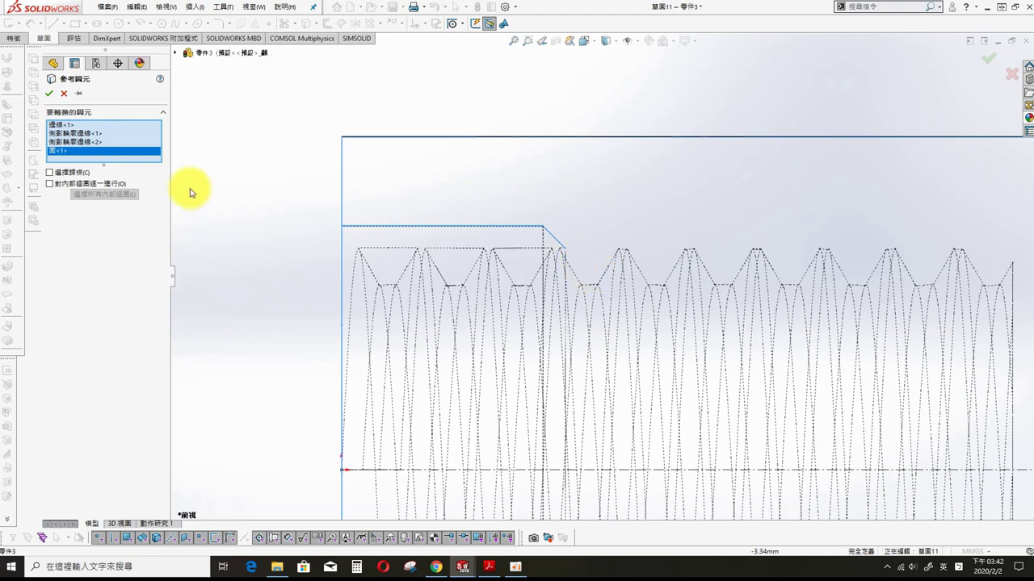
right_click(85, 150)
left_click(107, 168)
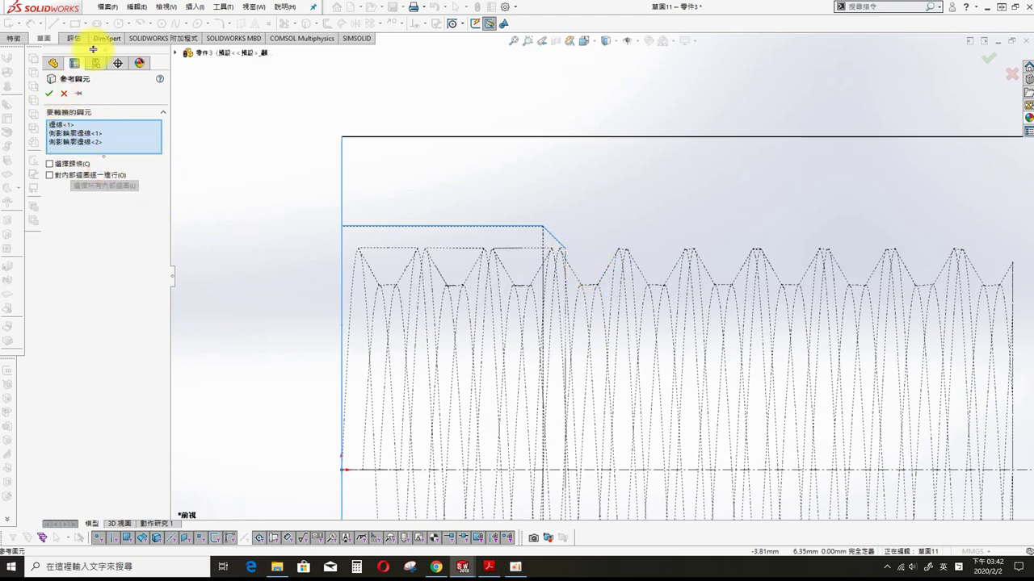
left_click(48, 93)
- Close the cut profile with a vertical line down to the axis and a line along it, trimmed to a corner
key("s")
left_click(325, 192)
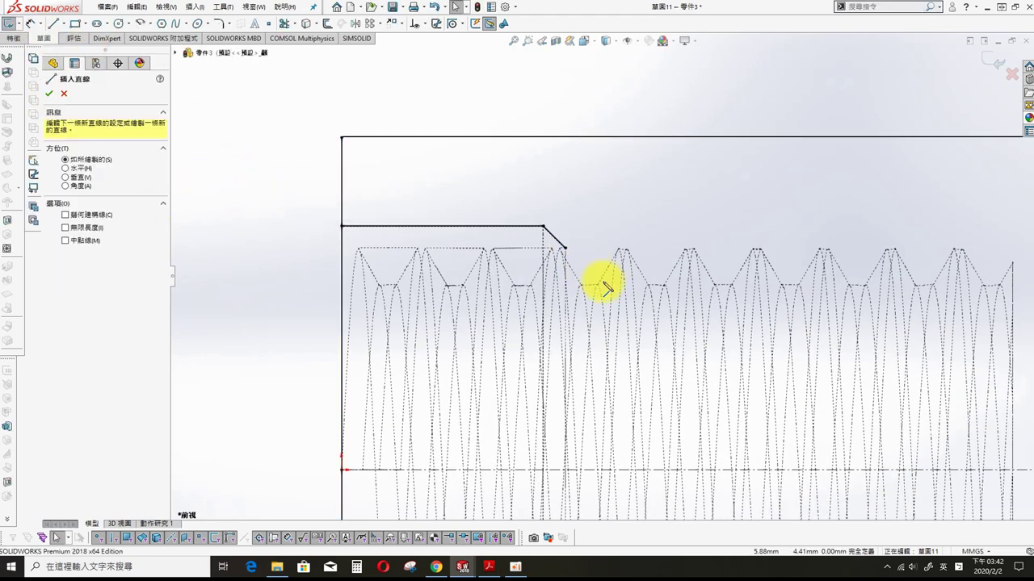
left_click(565, 248)
left_click(566, 470)
left_click(341, 469)
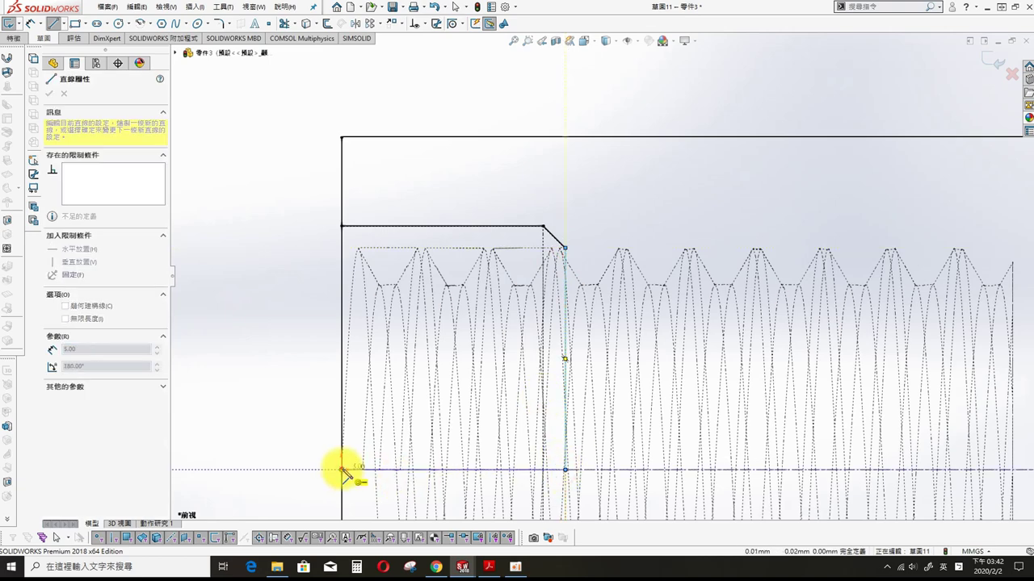
key("Escape")
key("s")
left_click(262, 222)
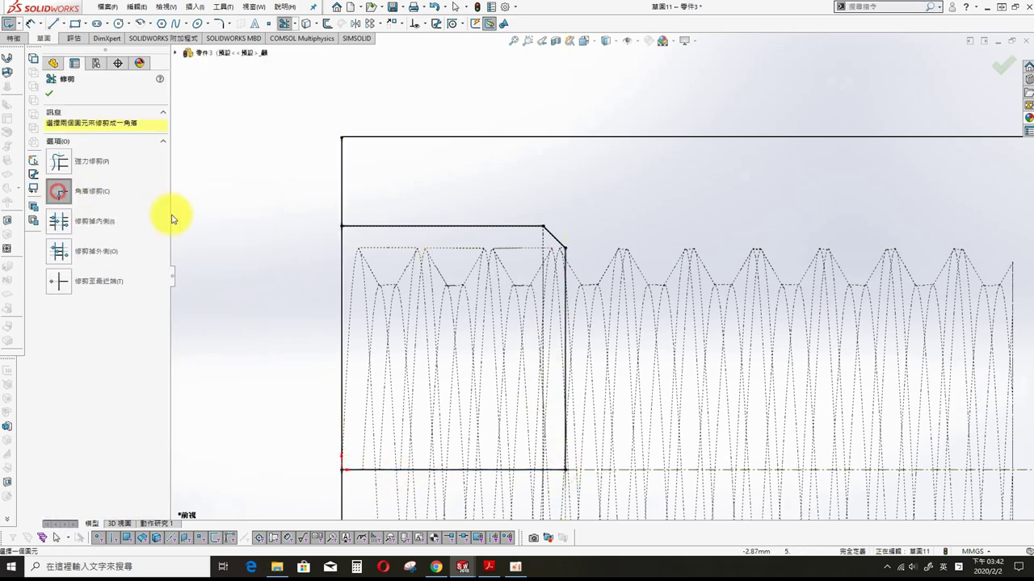
left_click(396, 227)
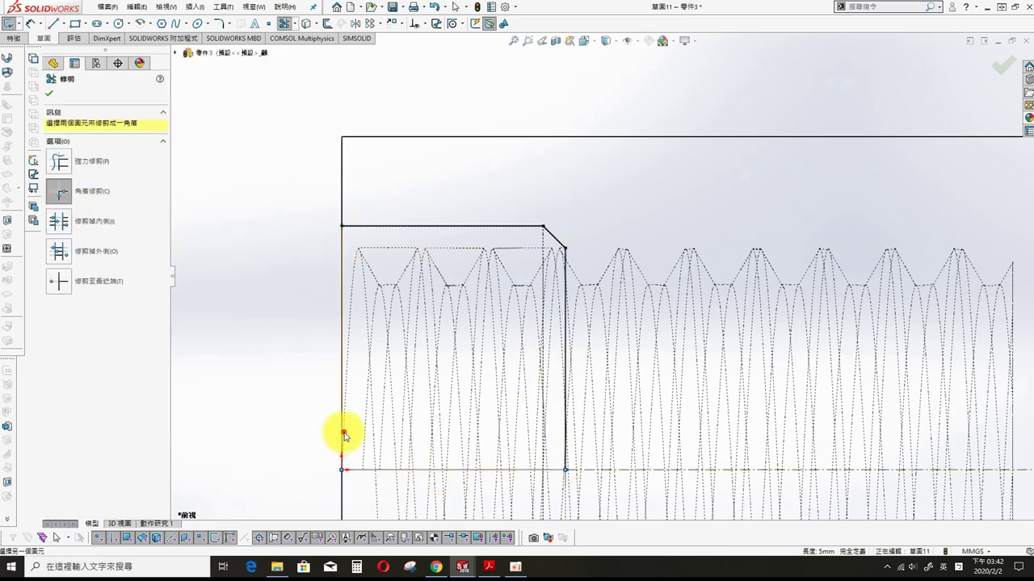
left_click(436, 469)
left_click(49, 97)
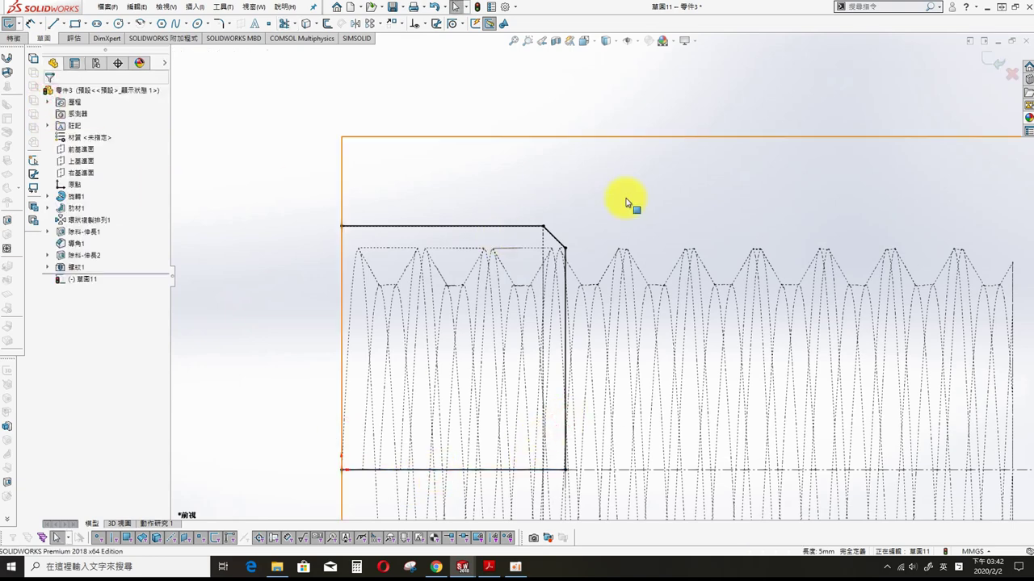
- Accept the 360° revolved cut and view the threaded hole shaded with edges
middle_click_drag(623, 196, 800, 299)
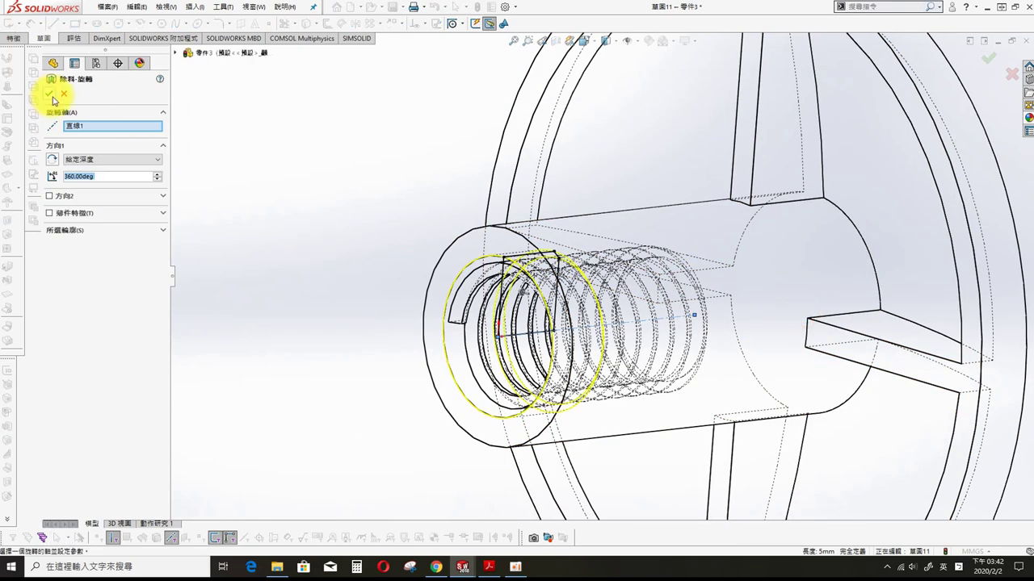
key("Return")
left_click(610, 42)
left_click(610, 63)
mouse_move(610, 63)
middle_mouse_down()
mouse_move(590, 127)
mouse_move(577, 312)
mouse_move(561, 358)
mouse_move(457, 260)
middle_mouse_up()
- Switch to a preset view and save the part as BOTTOM
scroll(517, 218, "up", 5)
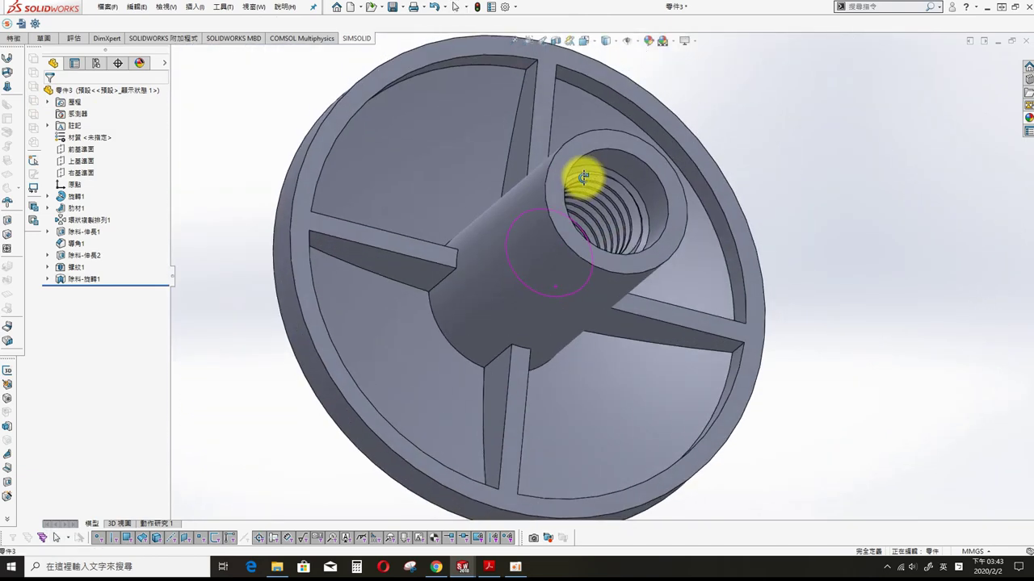
left_click(582, 40)
left_click(600, 70)
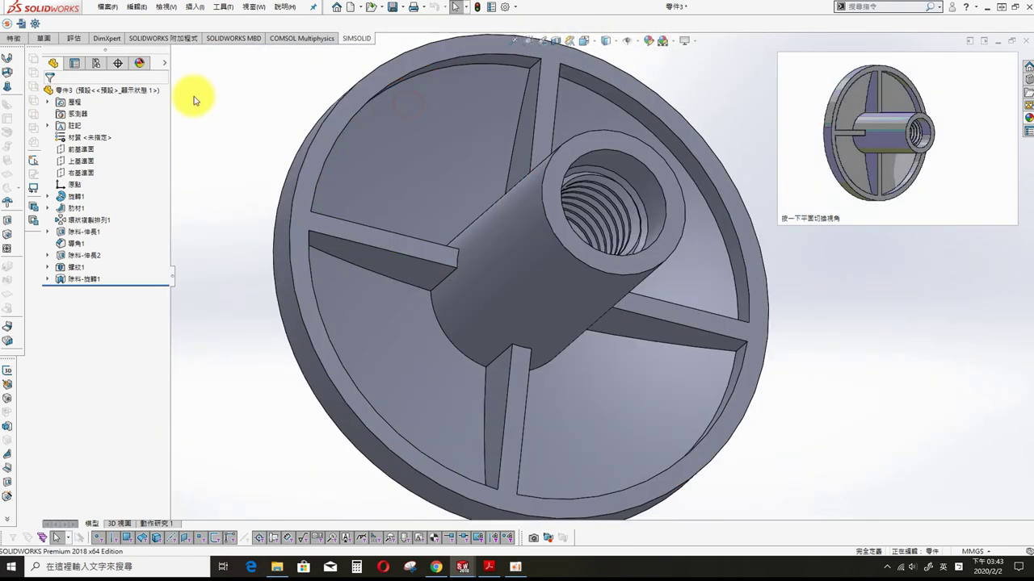
left_click(392, 7)
type("BOTTOM")
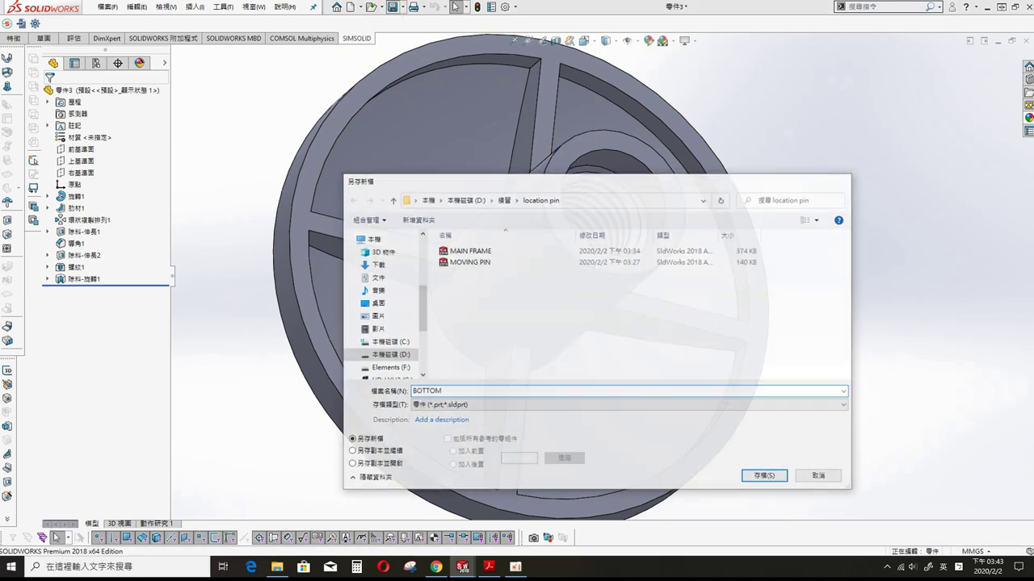
key("Return")
- Apply the red Plastic > Medium Gloss appearance to the whole part
right_click(96, 90)
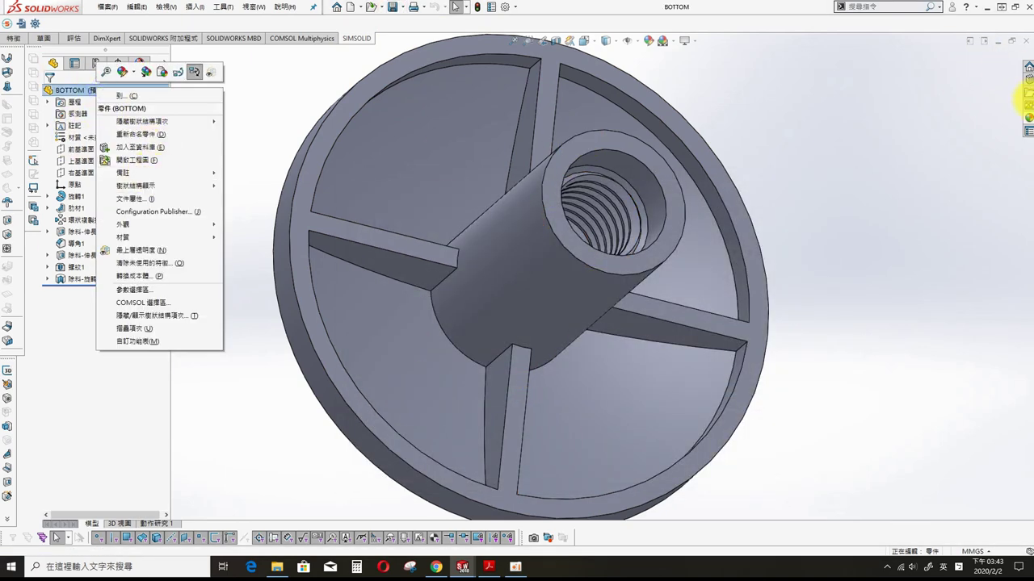
left_click(1028, 117)
left_click(883, 99)
left_click(877, 84)
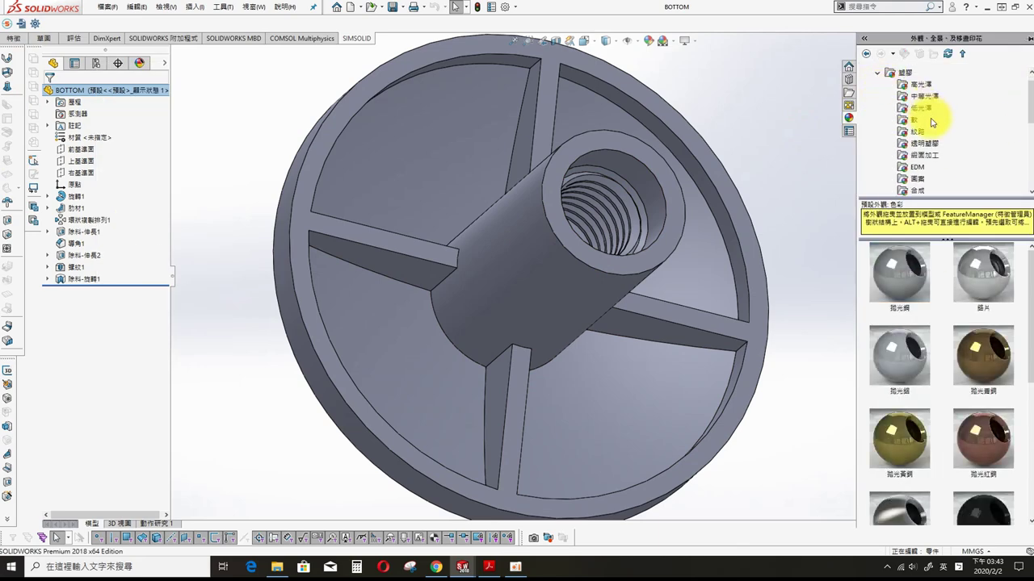
left_click(916, 97)
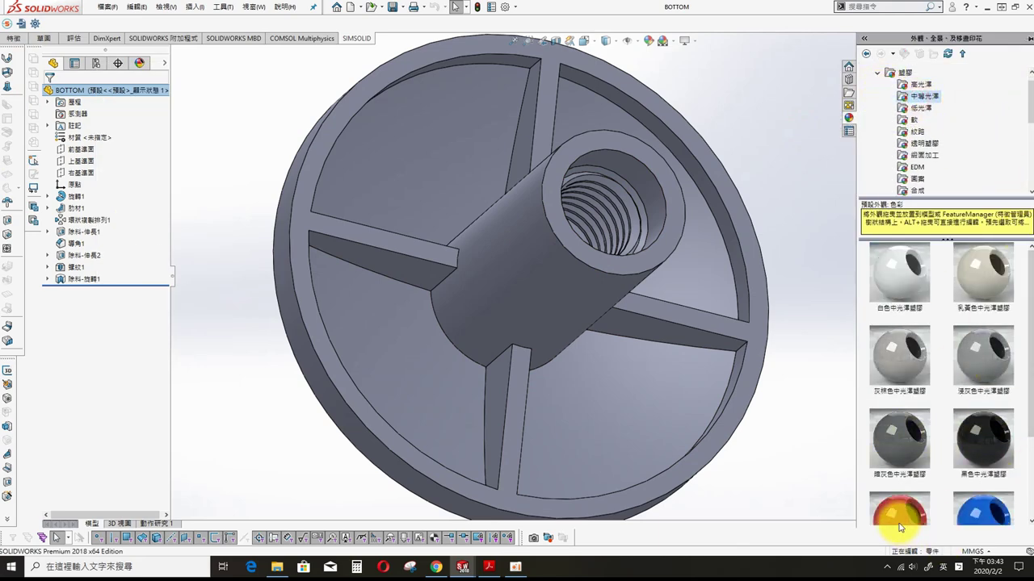
left_click_drag(901, 527, 647, 412)
left_click(657, 411)
middle_click_drag(835, 272, 576, 315)
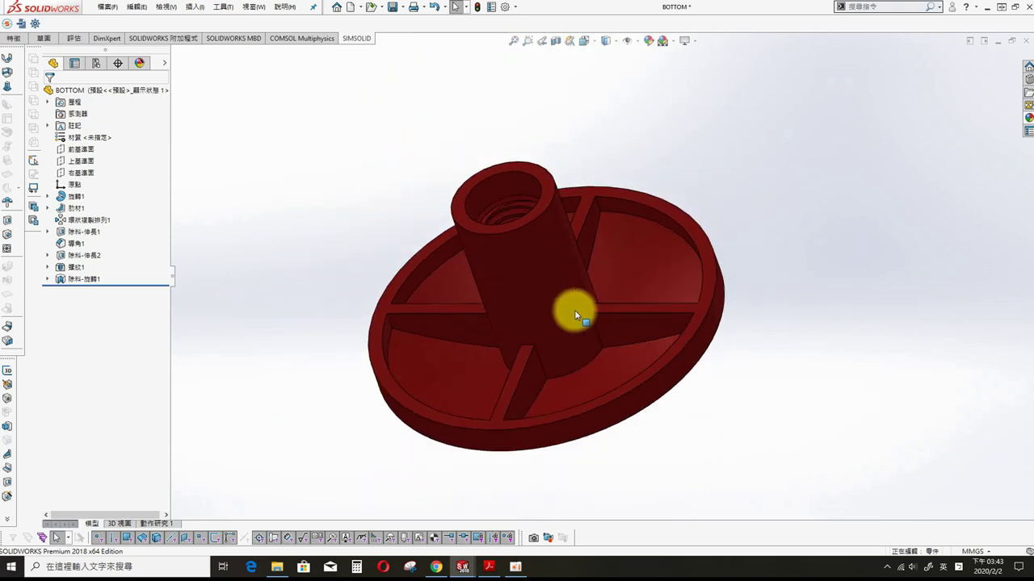
scroll(576, 315, "down", 3)
- Round the four floor faces with a 0.5 mm fillet
left_click(337, 333)
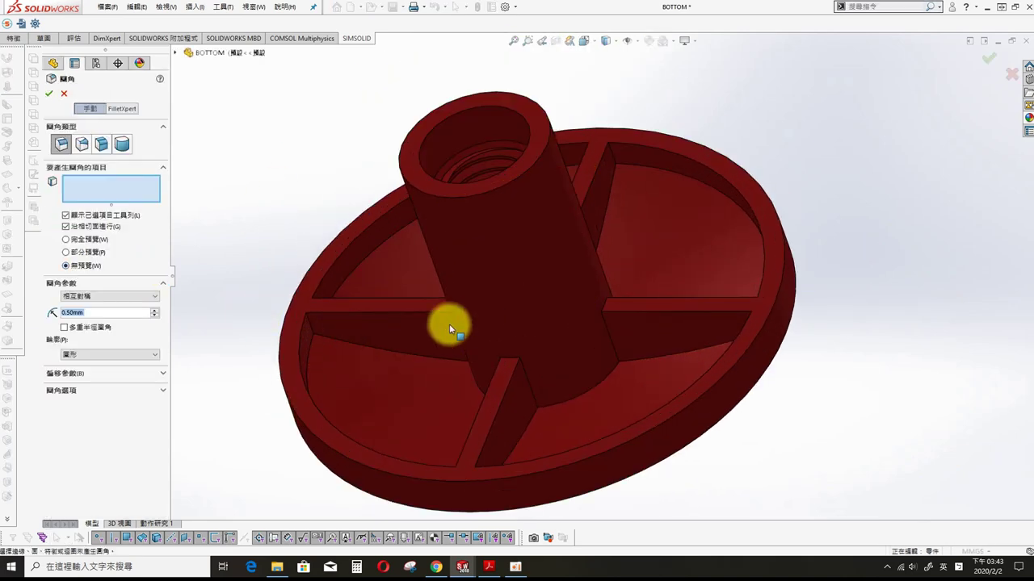
left_click(361, 388)
left_click(611, 412)
left_click(708, 254)
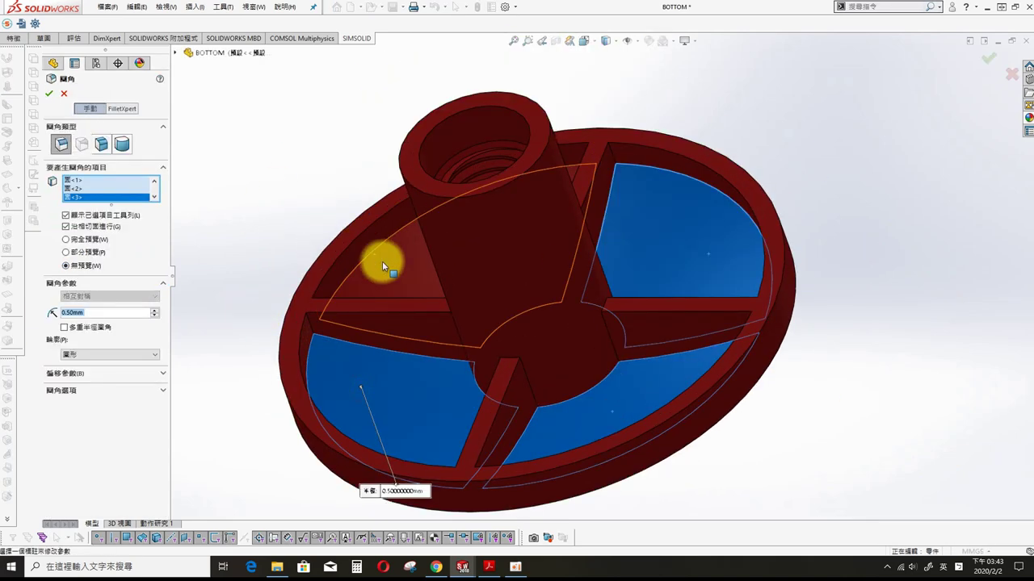
left_click(384, 263)
left_click(46, 97)
- Start a second 0.5 mm fillet, selecting the upper and right rib edges and outer arc edges
middle_click_drag(205, 258, 234, 178)
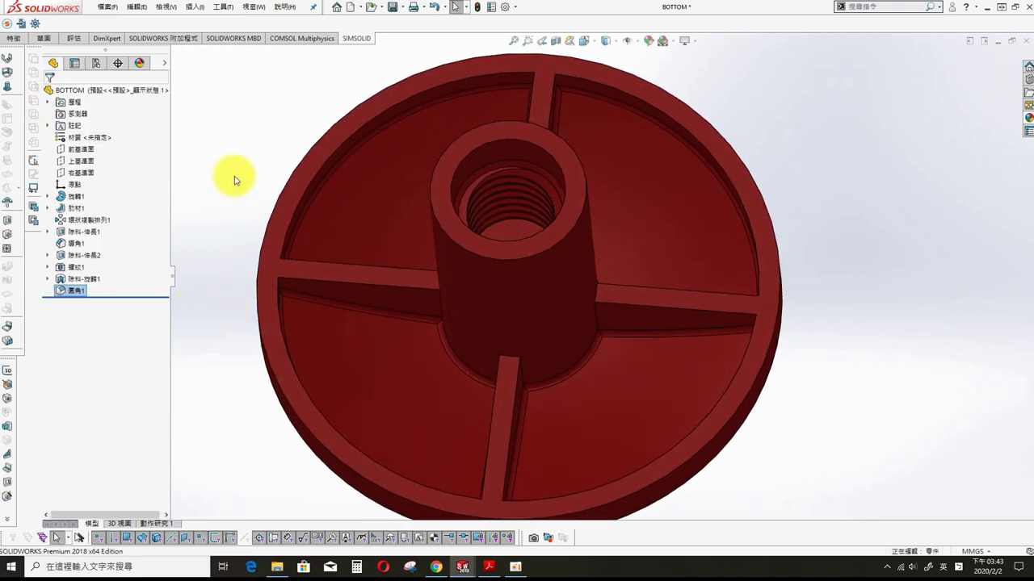
right_click(228, 127)
left_click(220, 218)
key("s")
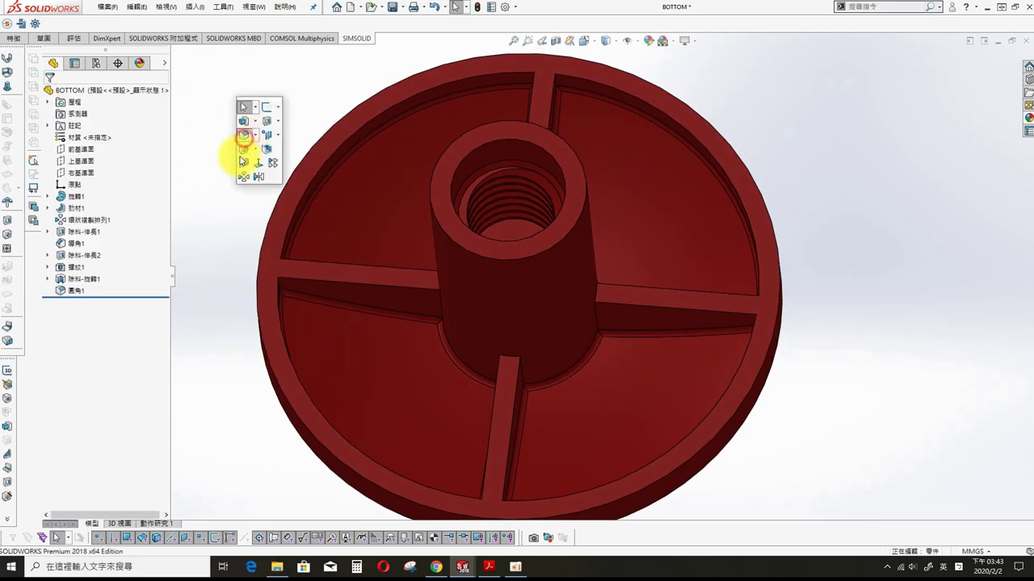
left_click(243, 134)
left_click(325, 263)
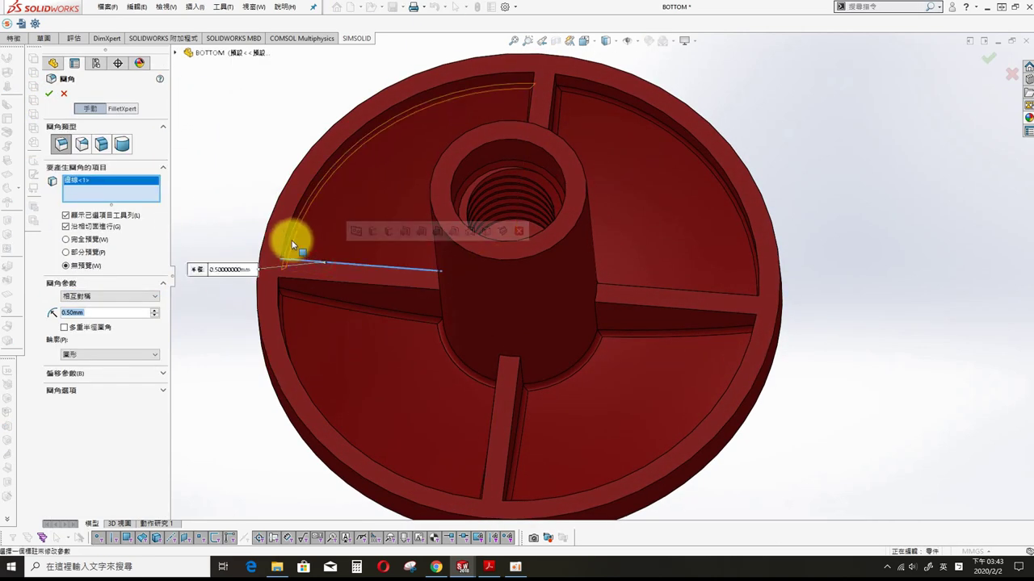
left_click(288, 238)
middle_click_drag(474, 163, 595, 179)
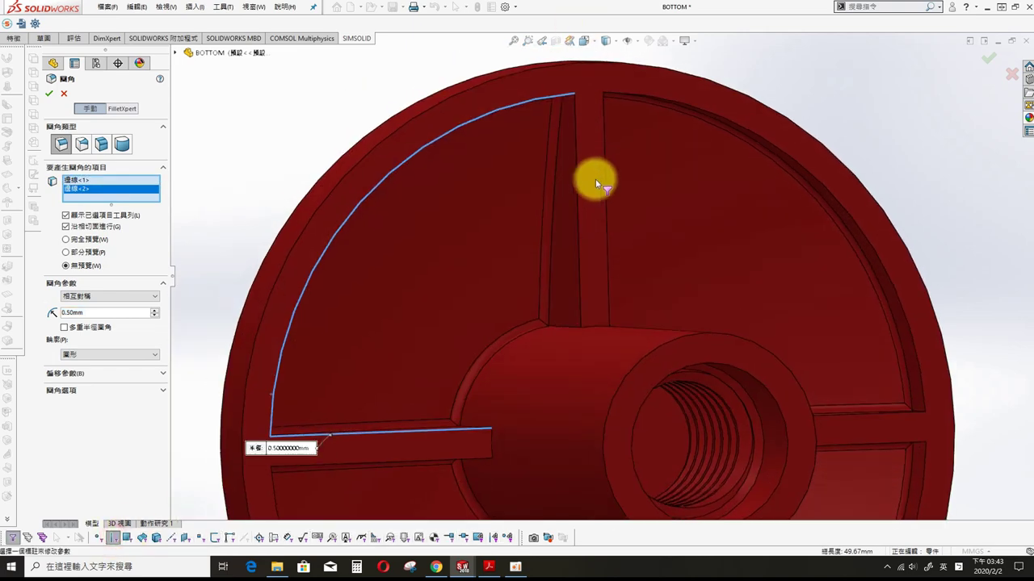
left_click(577, 194)
left_click(605, 205)
left_click(761, 156)
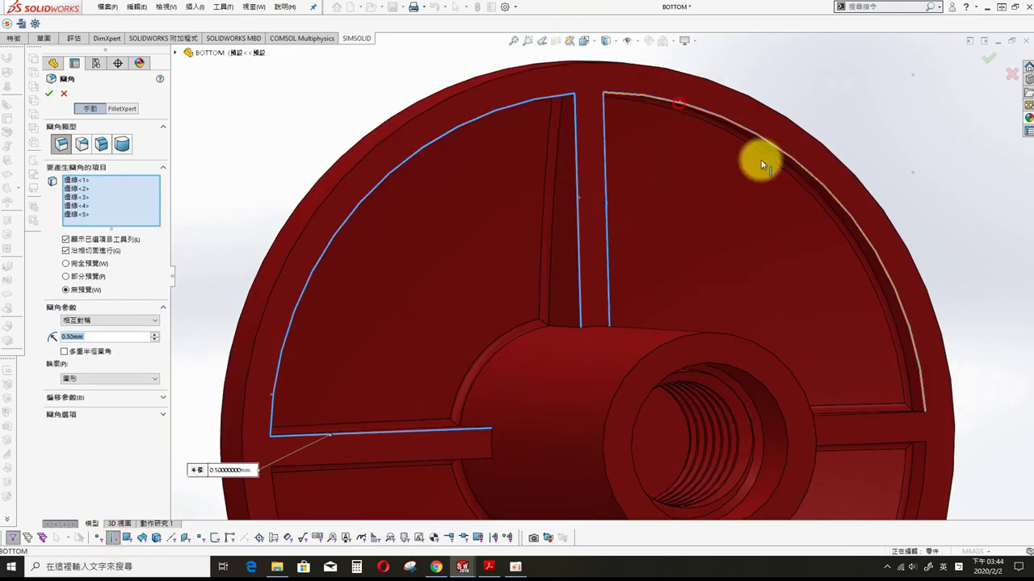
left_click(916, 411)
- Add the remaining lower rib and arc edges and apply the 0.5 mm edge fillet
scroll(789, 417, "up", 2)
scroll(824, 373, "down", 3)
left_click(823, 373)
scroll(668, 478, "up", 3)
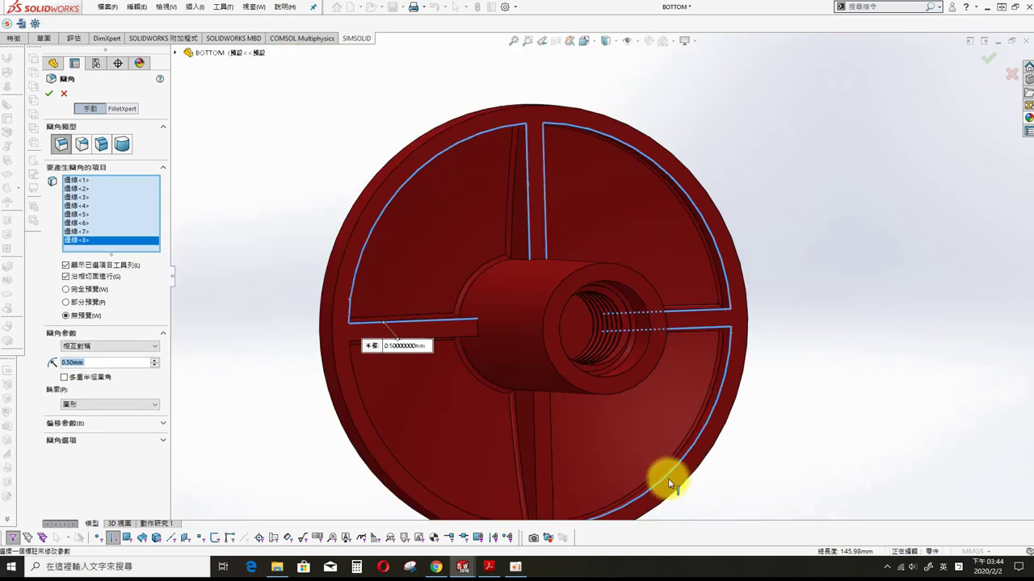
left_click(552, 463)
left_click(535, 457)
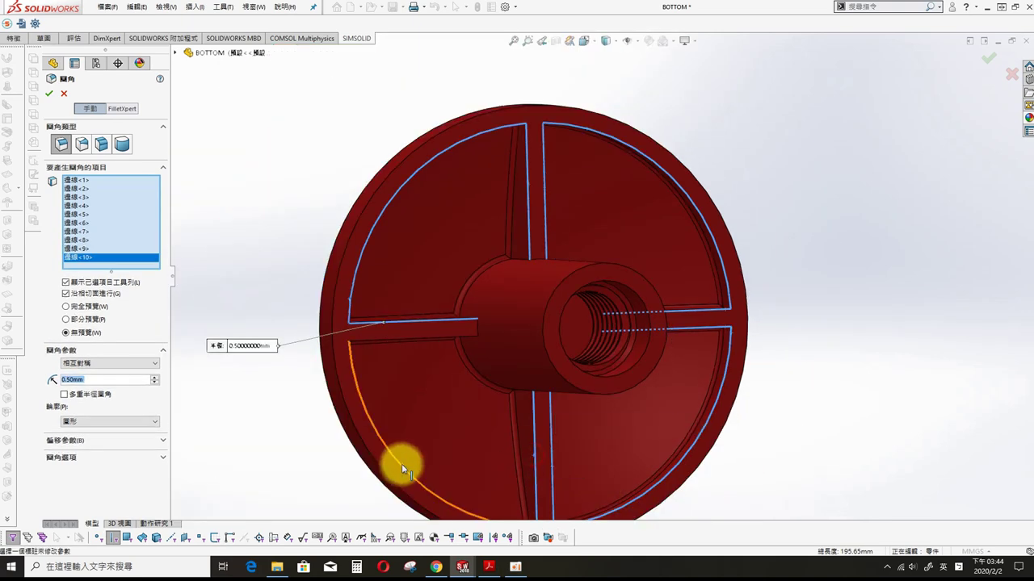
left_click(402, 464)
left_click(375, 340)
left_click(481, 331)
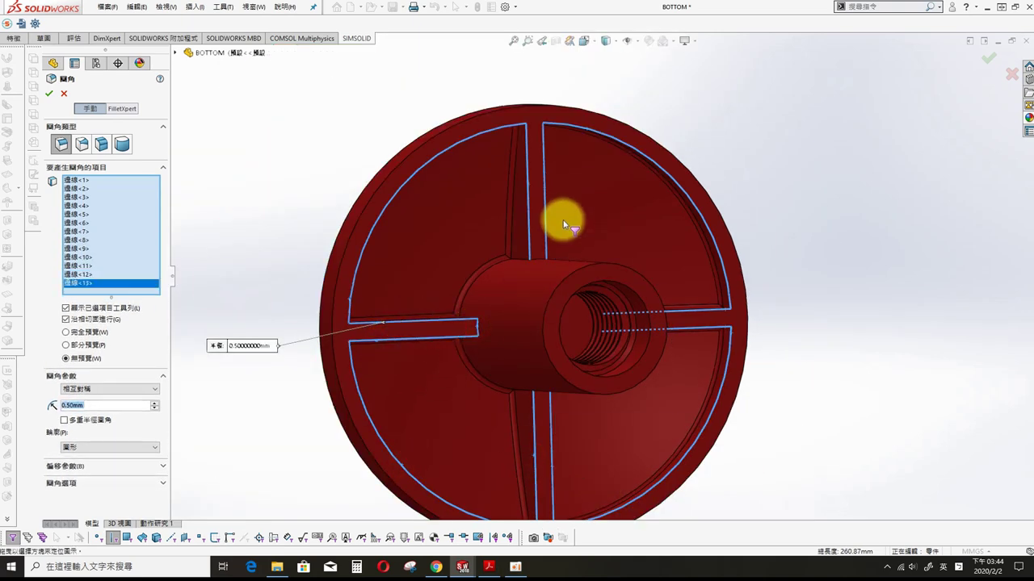
mouse_move(561, 219)
middle_mouse_down()
mouse_move(539, 246)
mouse_move(624, 380)
middle_mouse_up()
left_click(539, 246)
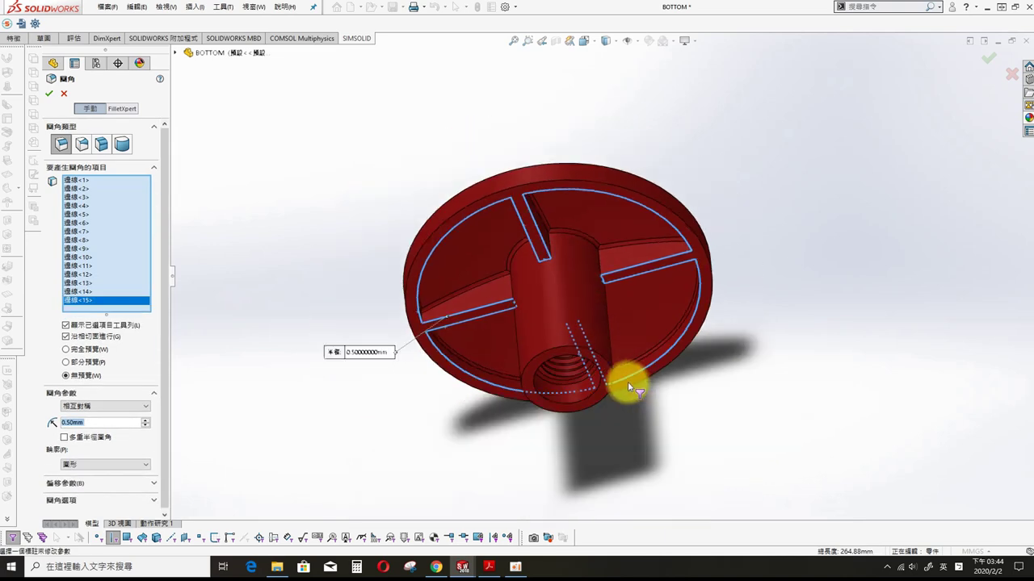
left_click(580, 373)
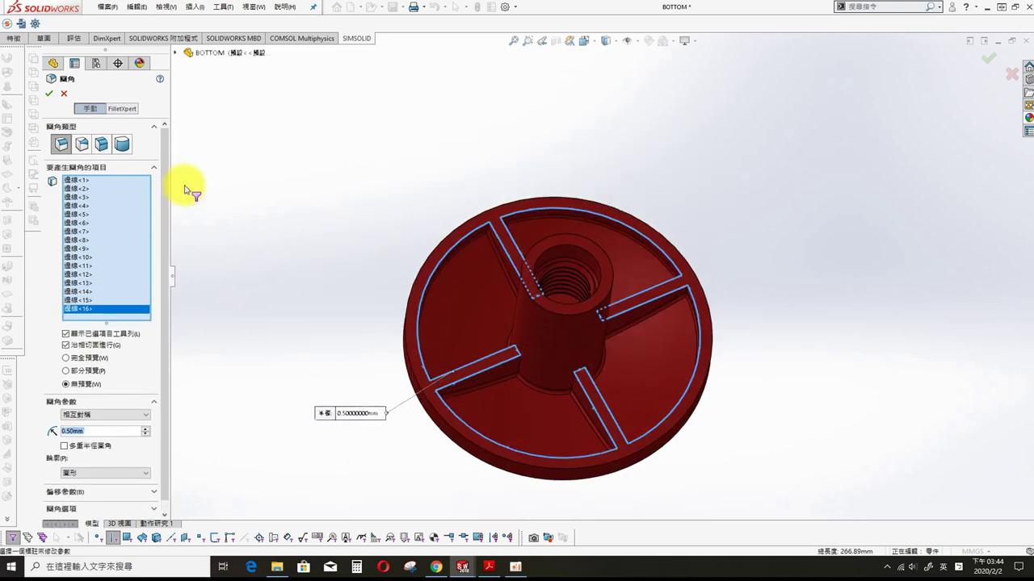
left_click(51, 99)
- Round the outer rim edge with a 1 mm fillet
middle_click_drag(433, 166, 404, 154)
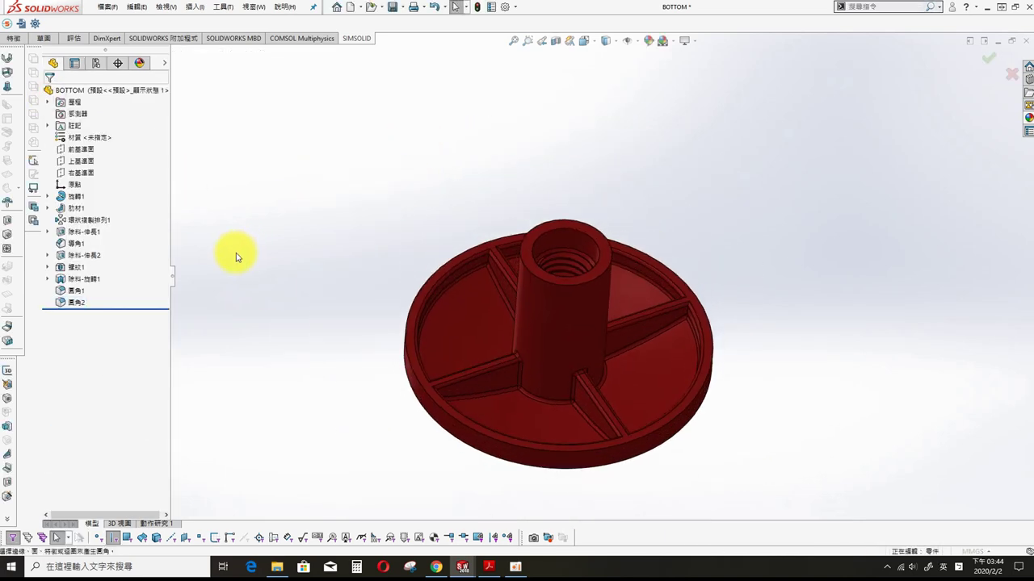
key("Return")
middle_click_drag(365, 309, 404, 345)
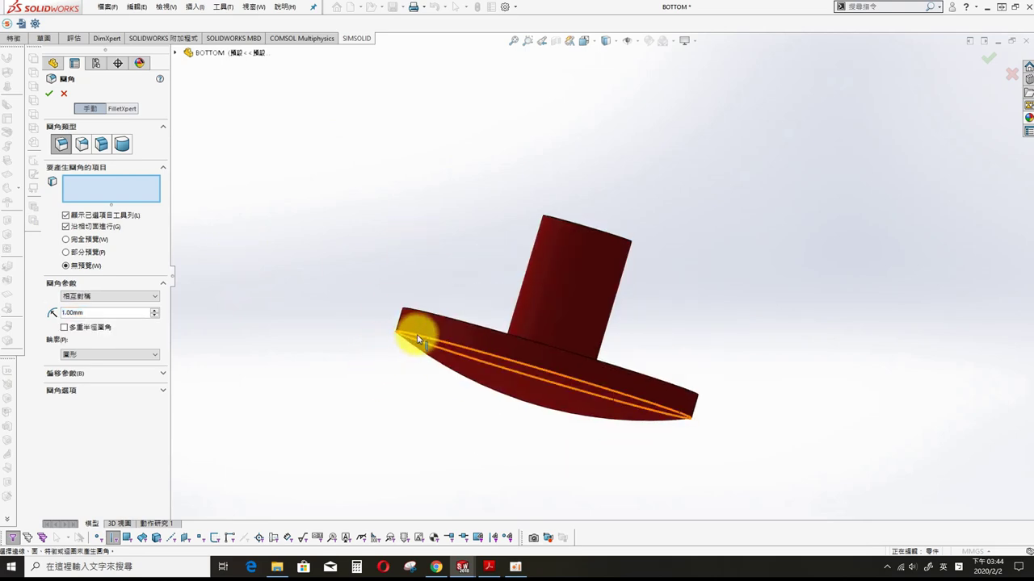
left_click(411, 341)
left_click(48, 93)
mouse_move(690, 181)
middle_mouse_down()
mouse_move(697, 420)
mouse_move(738, 439)
mouse_move(738, 296)
mouse_move(704, 432)
mouse_move(641, 431)
mouse_move(415, 200)
middle_mouse_up()
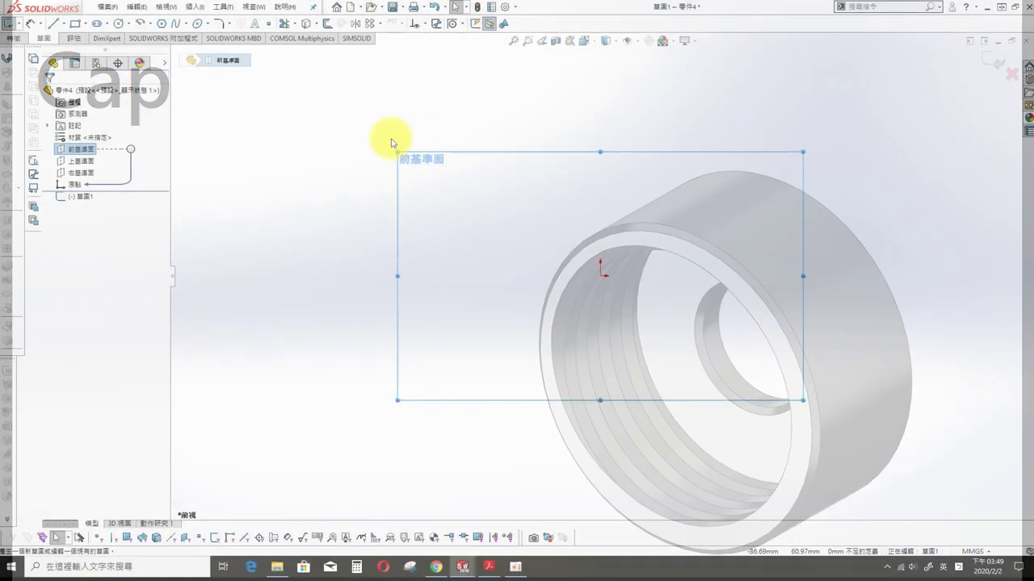
- Open the Line flyout in the new Cap part's Front Plane sketch
left_click(64, 23)
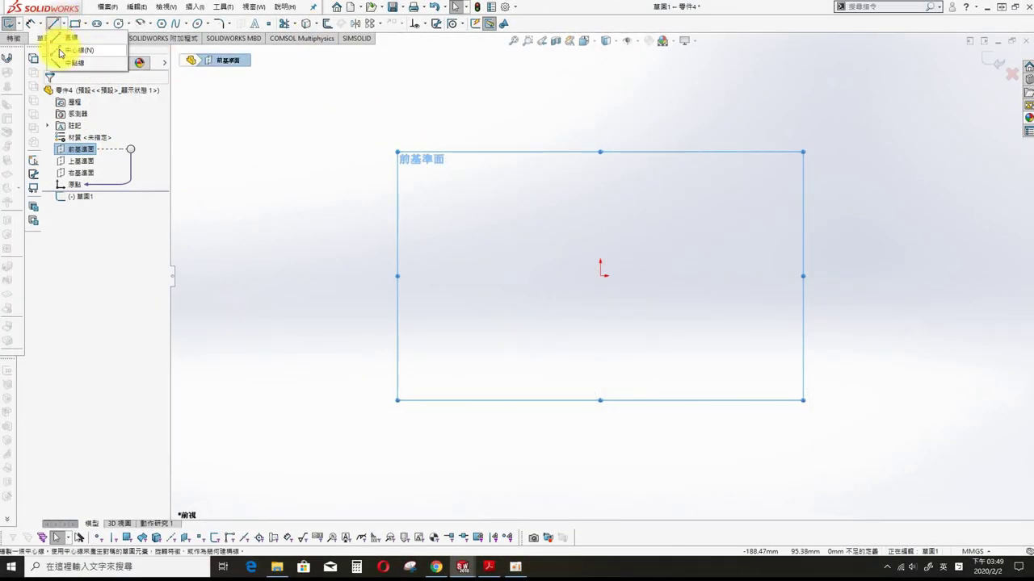
- Draw a horizontal centreline from the origin and a closed stepped line profile above it
left_click(73, 50)
left_click(600, 273)
left_click(858, 275)
key("Escape")
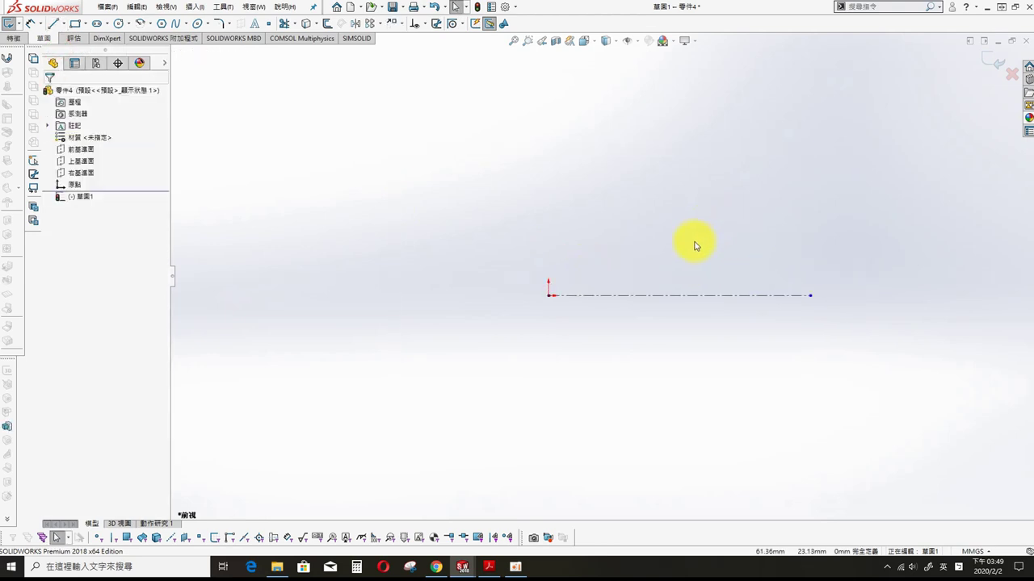
key("s")
left_click(401, 207)
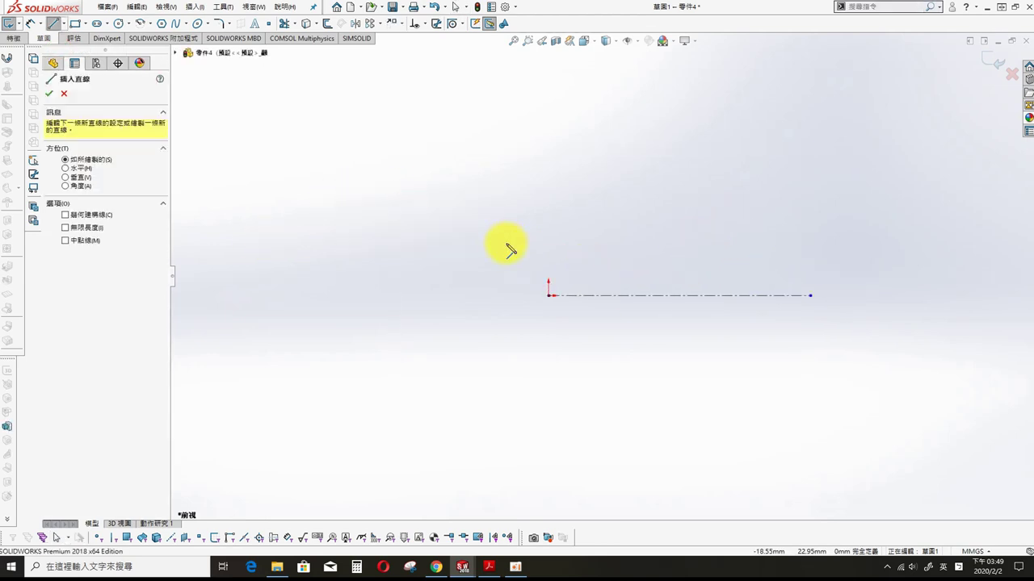
left_click(548, 261)
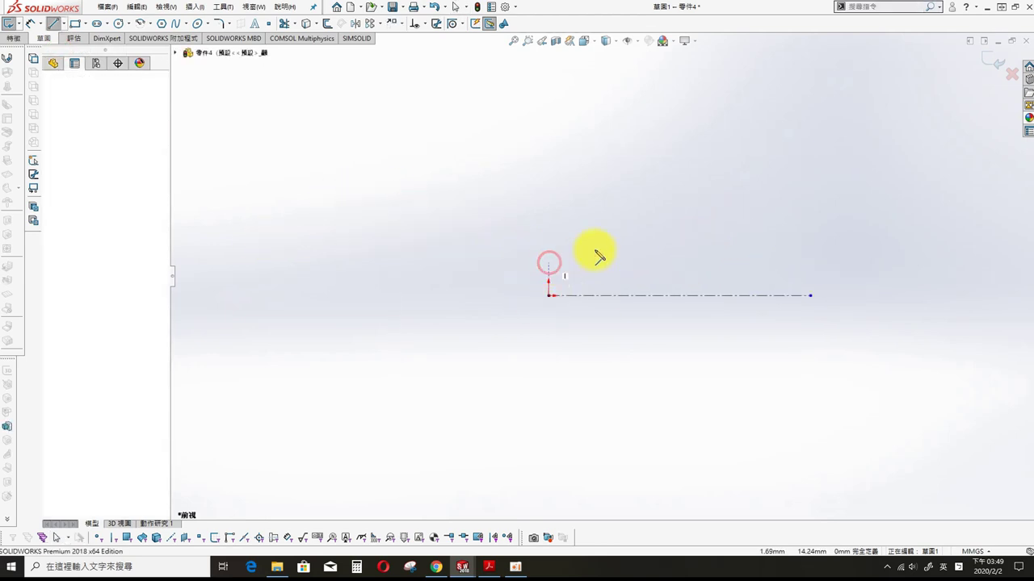
left_click(710, 237)
left_click(709, 195)
left_click(549, 196)
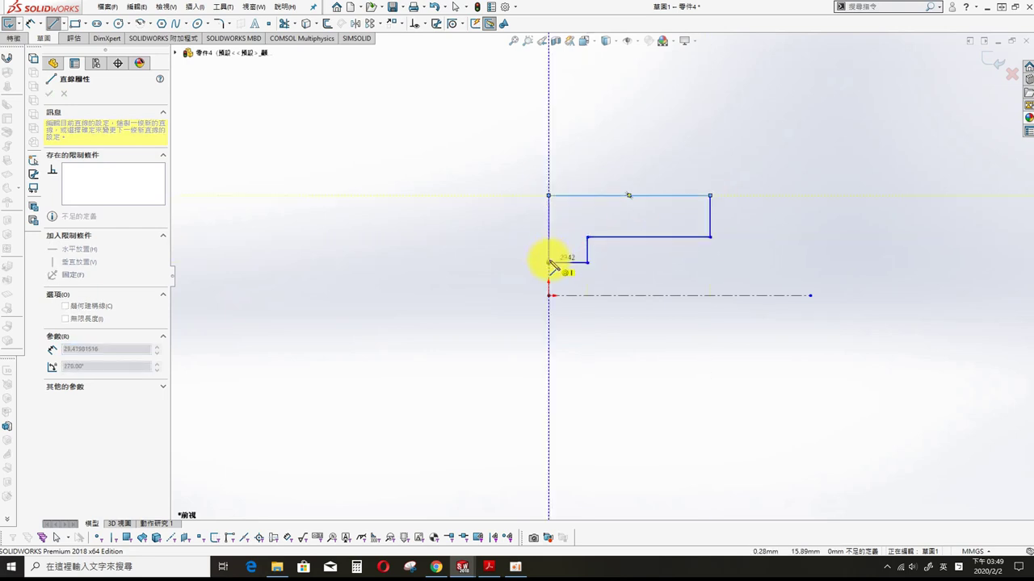
left_click(548, 262)
key("Escape")
- Dimension the profile's horizontal lines to 10.00 and 13.00
key("s")
left_click(607, 224)
left_click(611, 240)
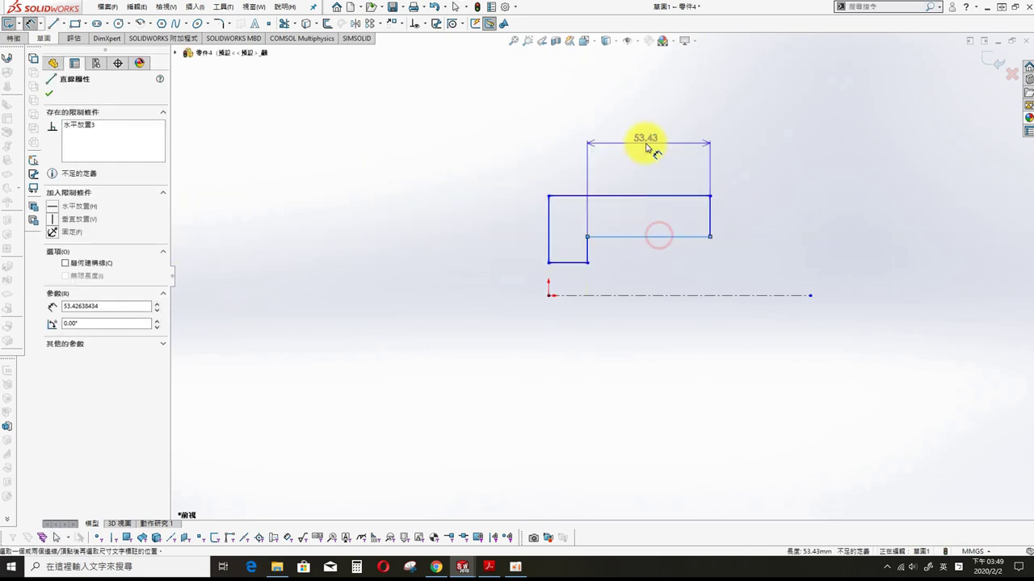
left_click(647, 150)
key("Return")
left_click(648, 102)
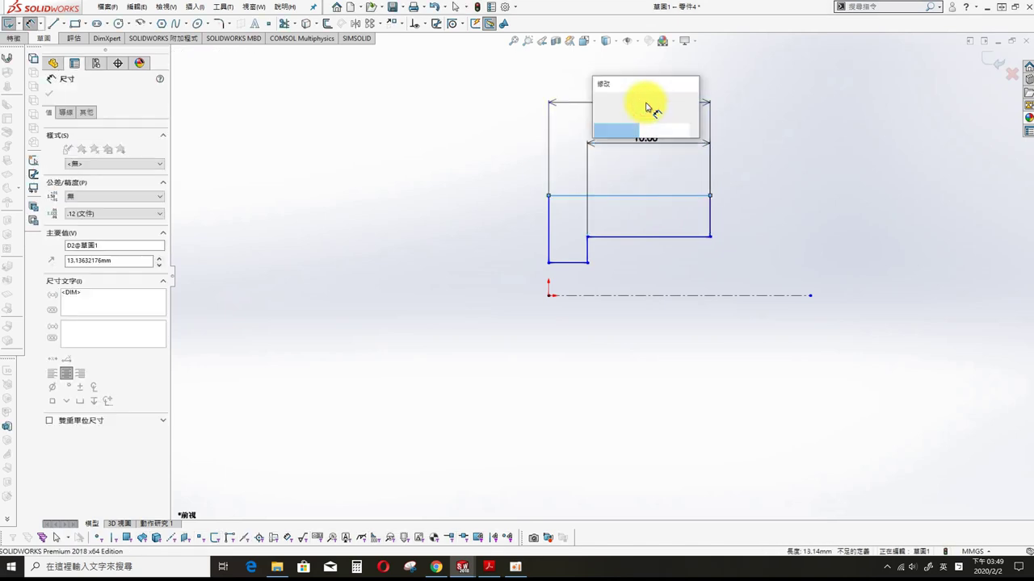
type("13")
key("Return")
key("Escape")
left_click(549, 242)
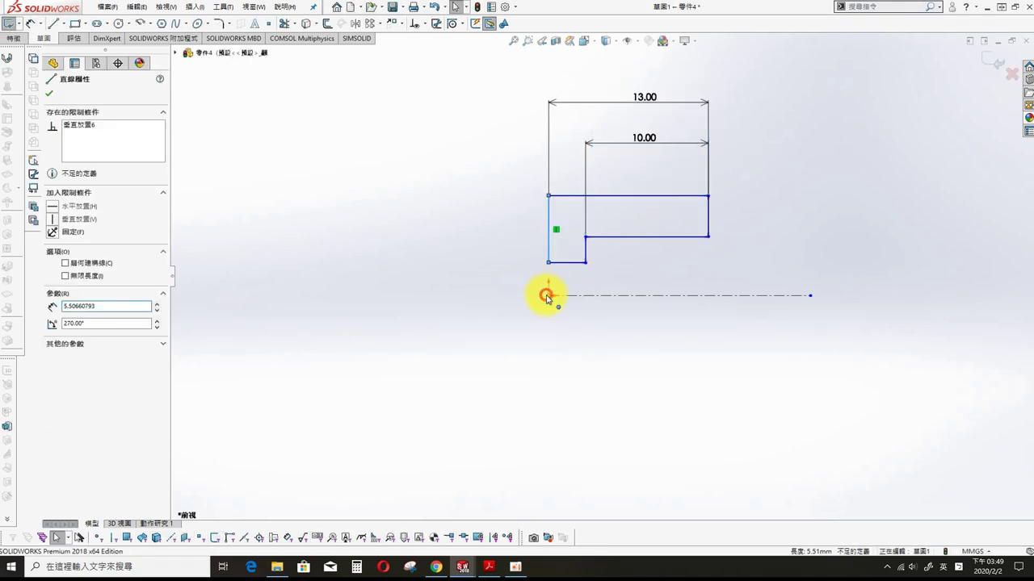
left_click(548, 294, "ctrl")
left_click(596, 251)
- Set the diameters against the centreline to 10.50, 23.00 and 28.00
left_click(530, 385)
key("s")
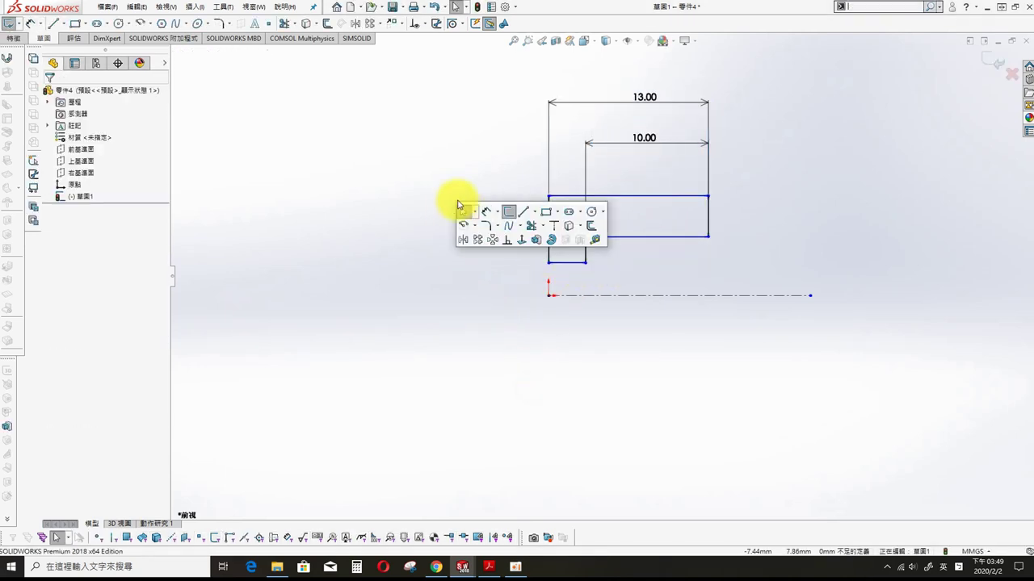
left_click(485, 208)
left_click(566, 261)
left_click(450, 315)
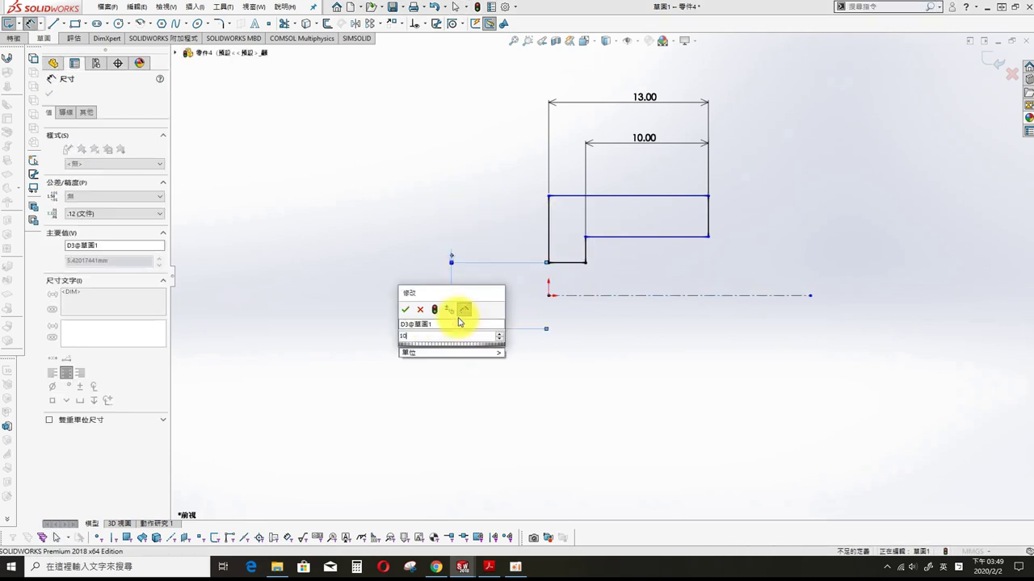
type("10.5")
key("Return")
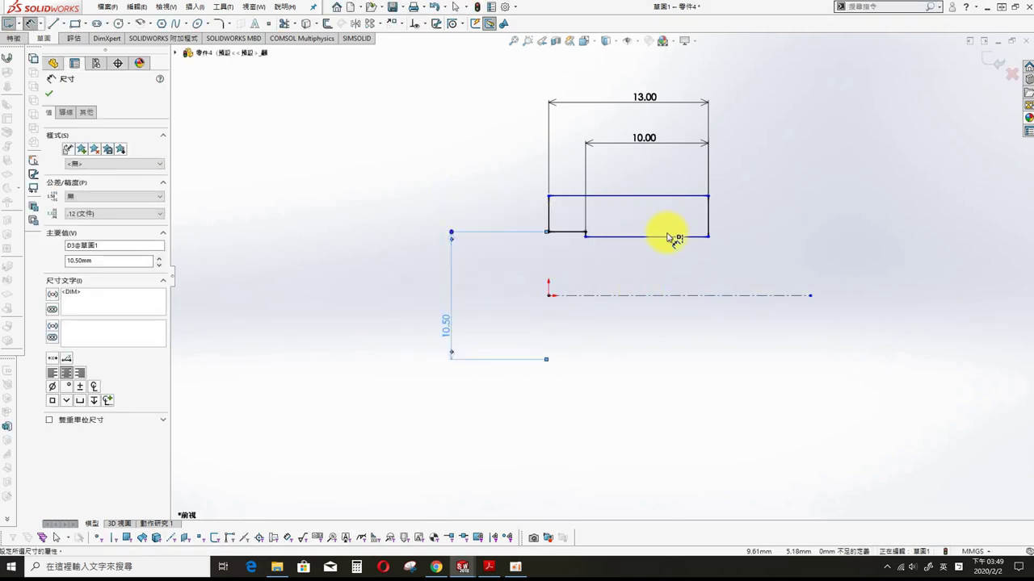
left_click(668, 238)
left_click(782, 275)
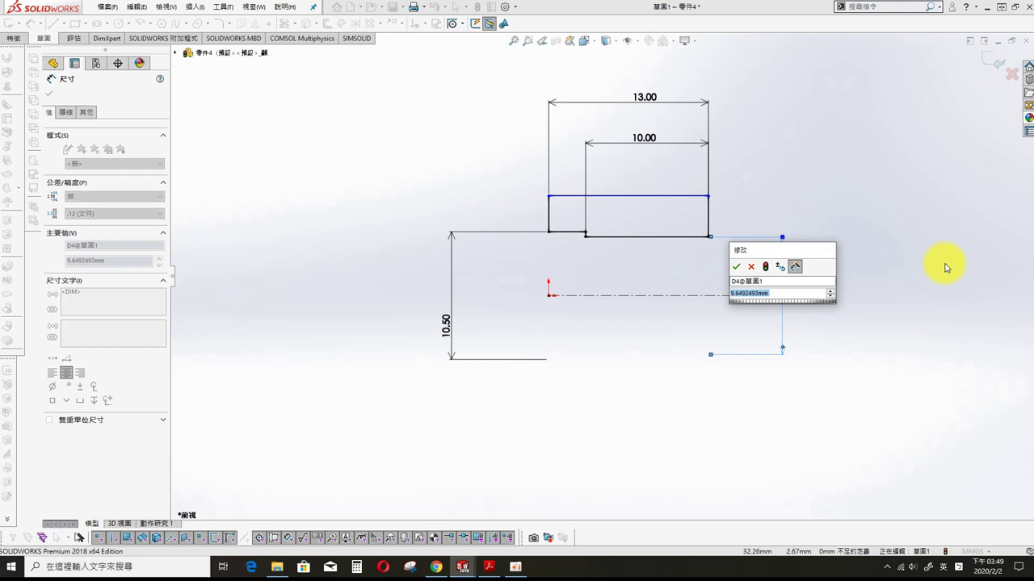
key("Return")
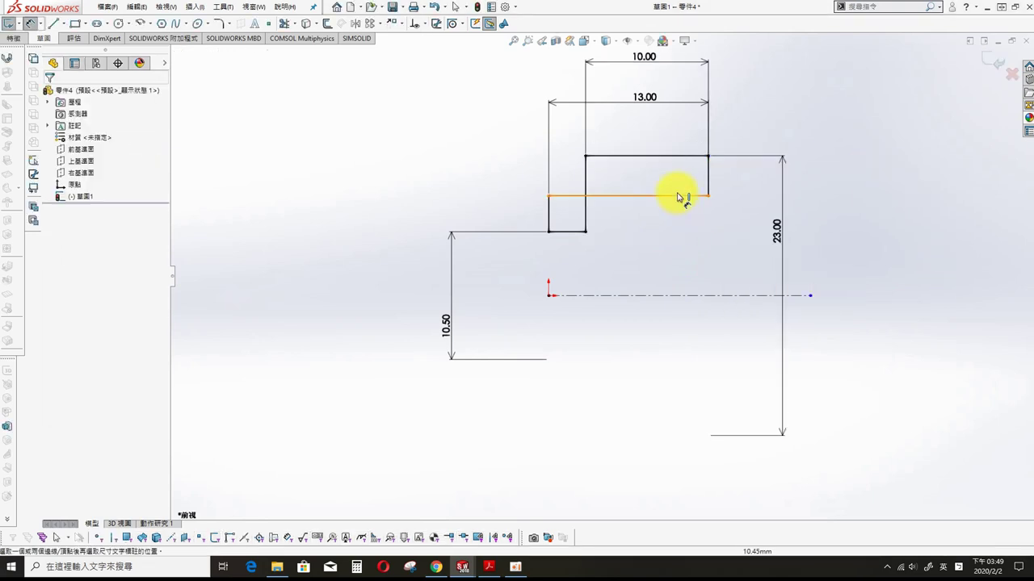
left_click(674, 196)
left_click(682, 295)
left_click(874, 349)
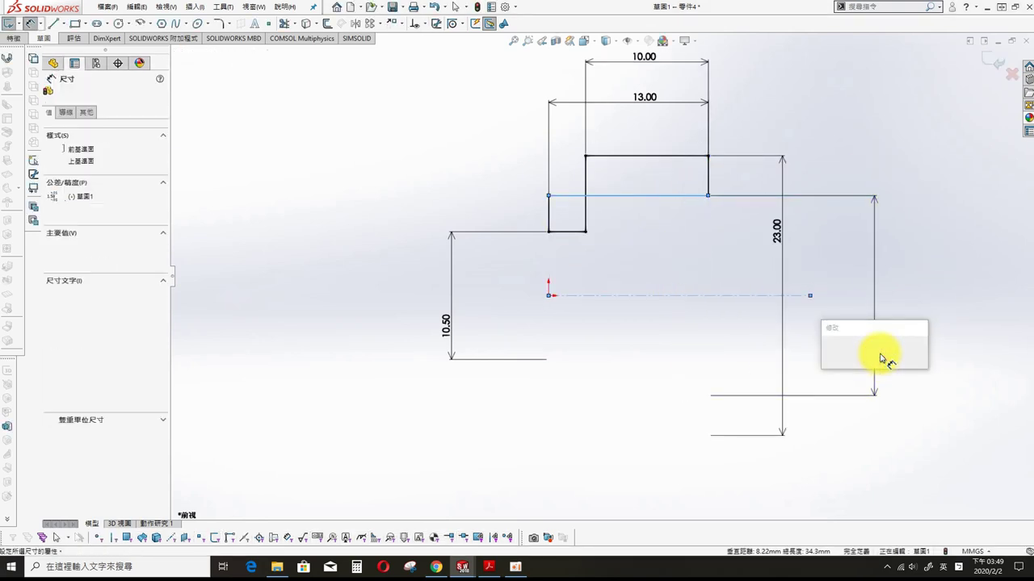
type("28")
key("Return")
key("Escape")
- Revolve the profile 360° into a solid ring, Revolve1
key("s")
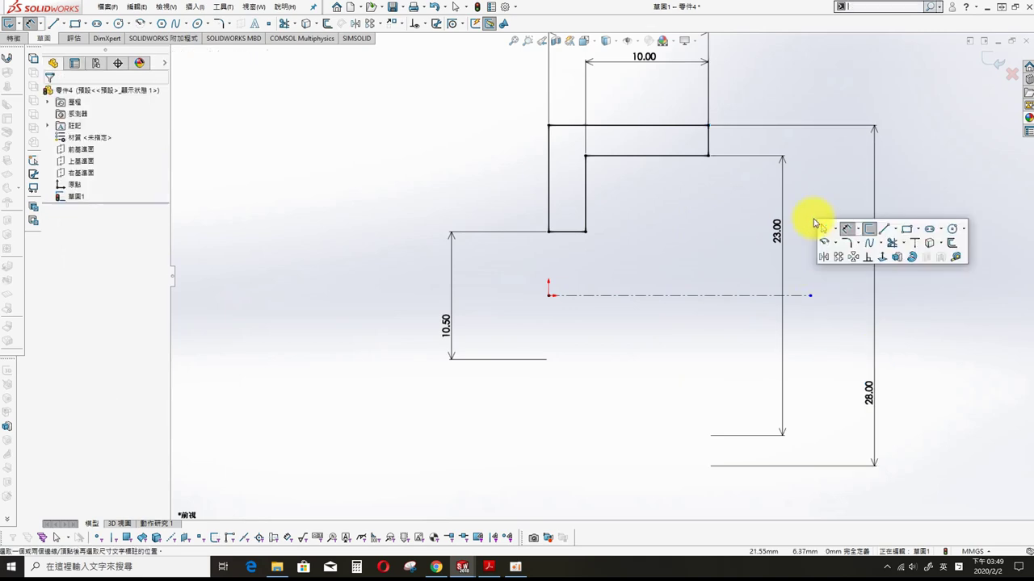
left_click(907, 257)
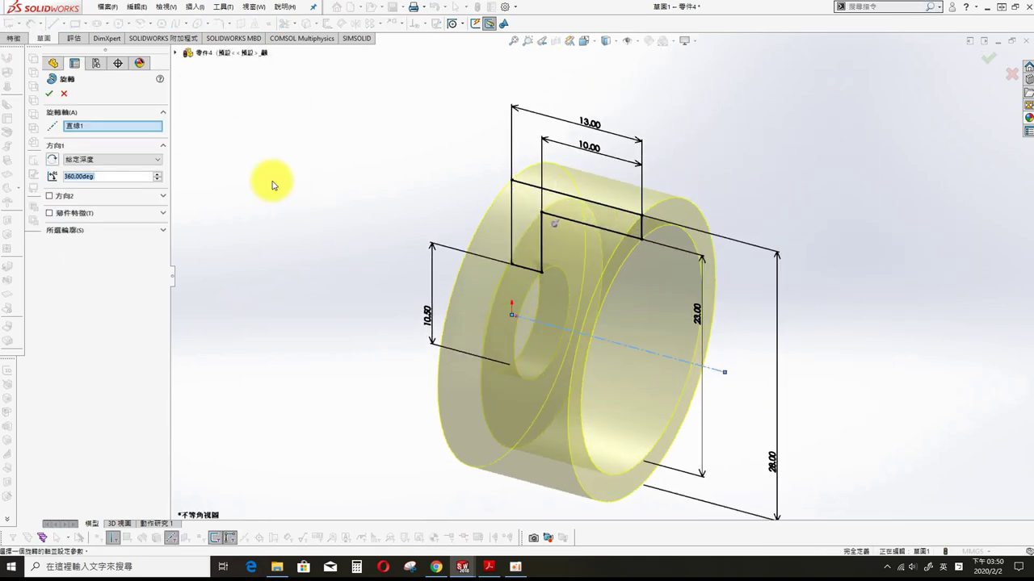
key("Return")
left_click(194, 7)
mouse_move(212, 50)
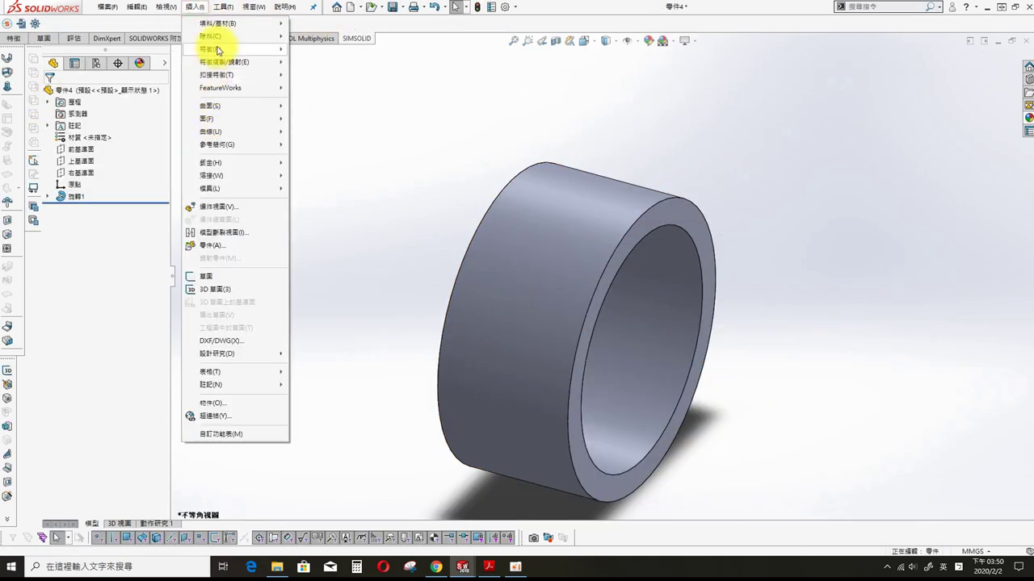
- Add an extruded M16x2.0 thread on the ring's inner bore, offset 5 mm reversed, keeping thread length
left_click(314, 105)
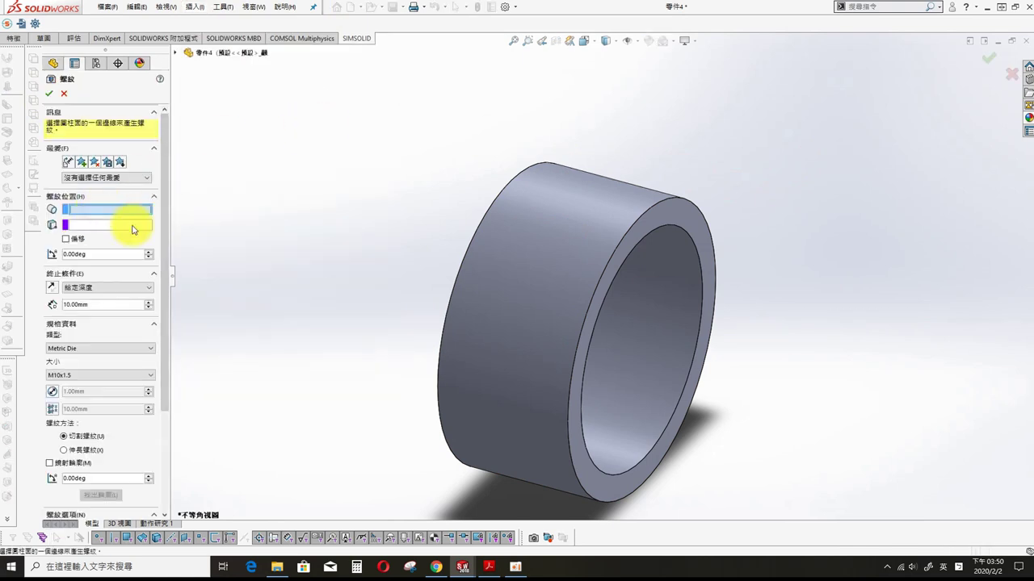
left_click(660, 231)
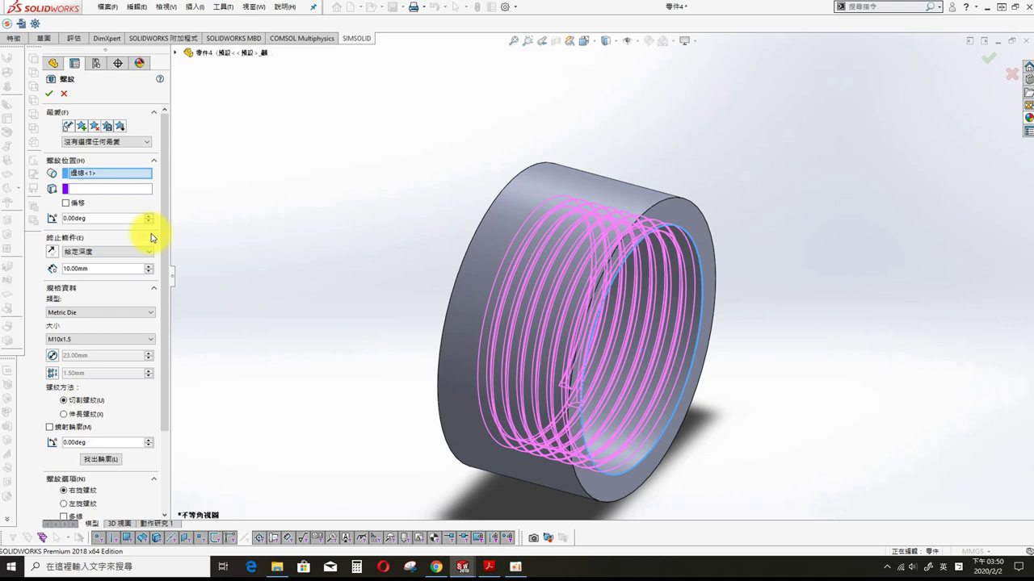
left_click(95, 340)
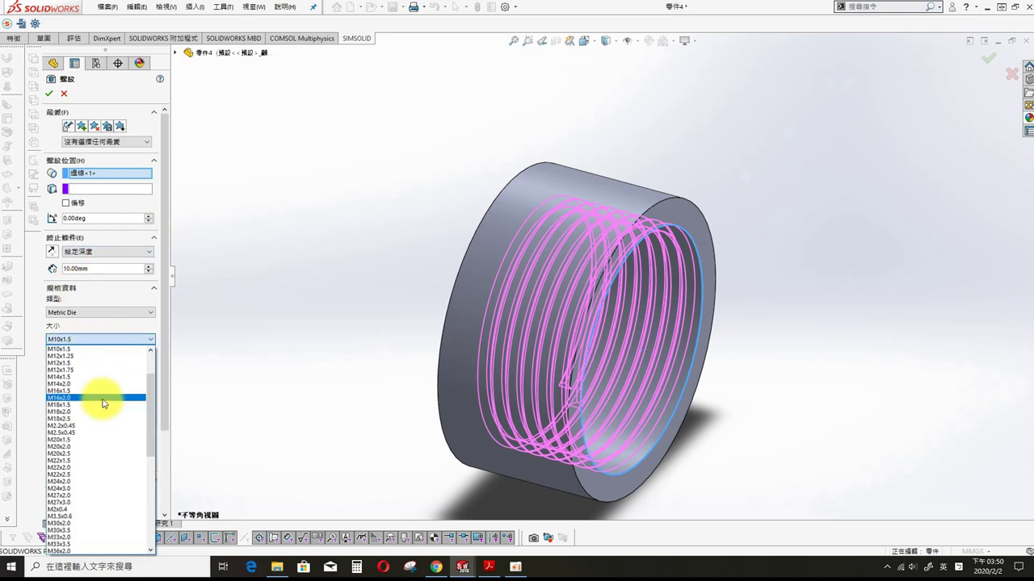
left_click(97, 399)
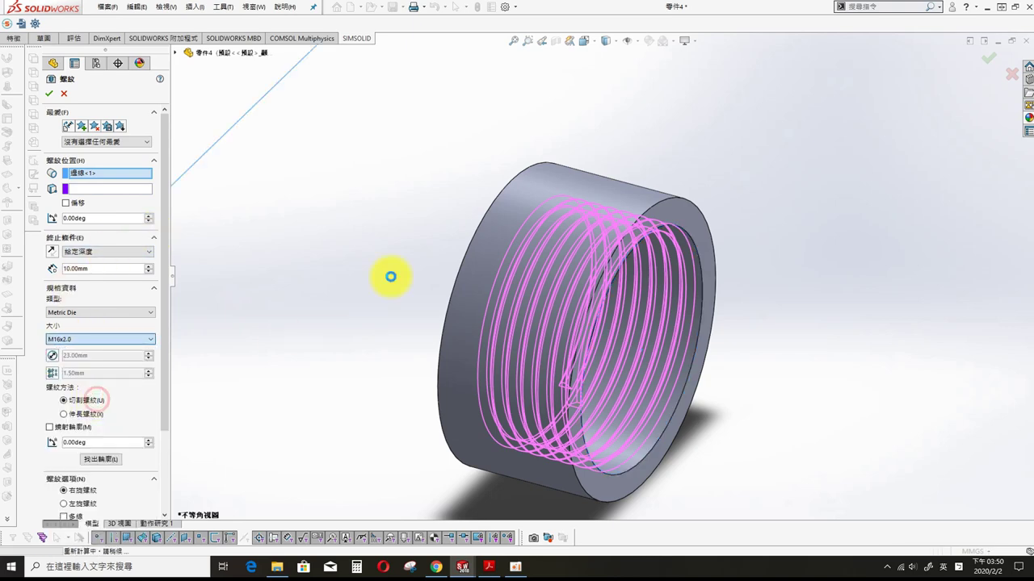
left_click(66, 202)
left_click(51, 218)
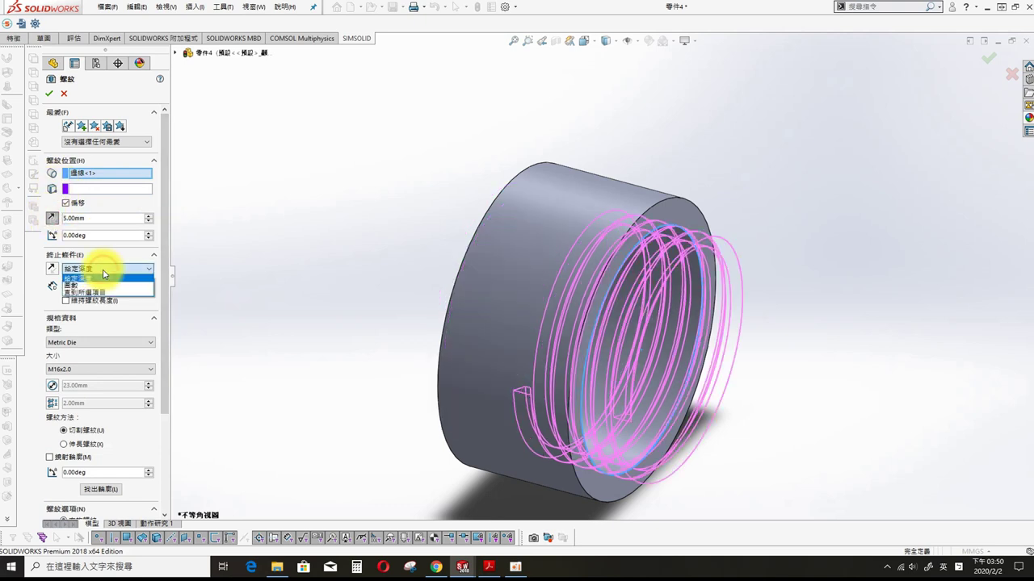
left_click(66, 301)
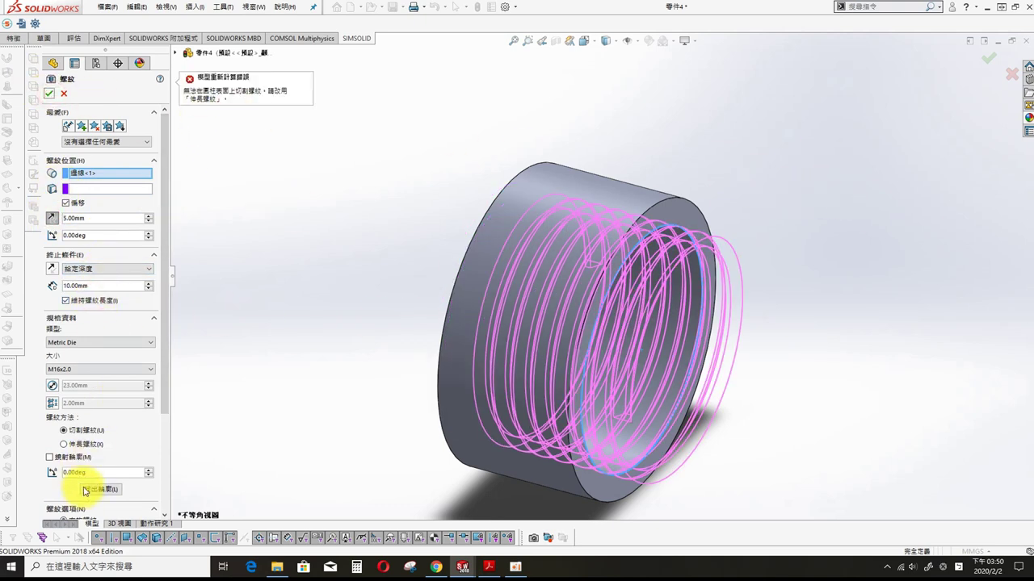
left_click(73, 444)
left_click(47, 94)
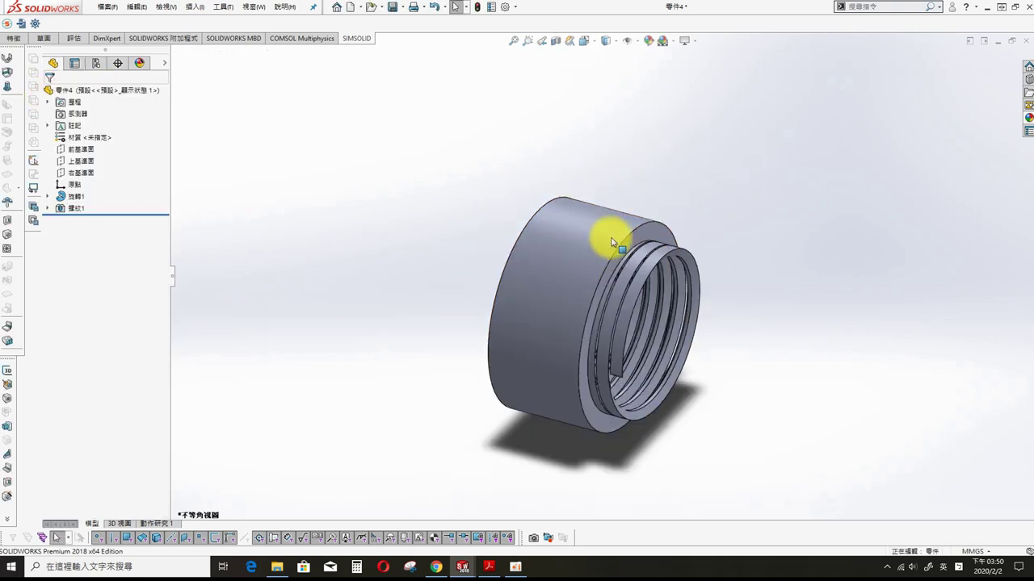
- Sketch a vertical line on the Front Plane collinear with the ring's front face
mouse_move(607, 237)
middle_mouse_down()
mouse_move(572, 65)
mouse_move(484, 67)
mouse_move(33, 137)
middle_mouse_up()
left_click(81, 149)
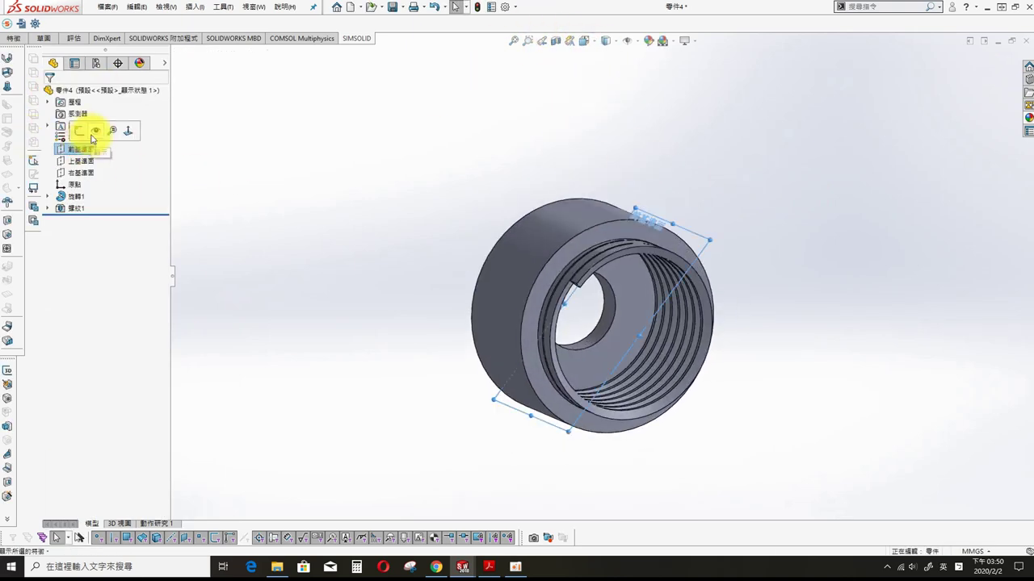
left_click(105, 129)
key("s")
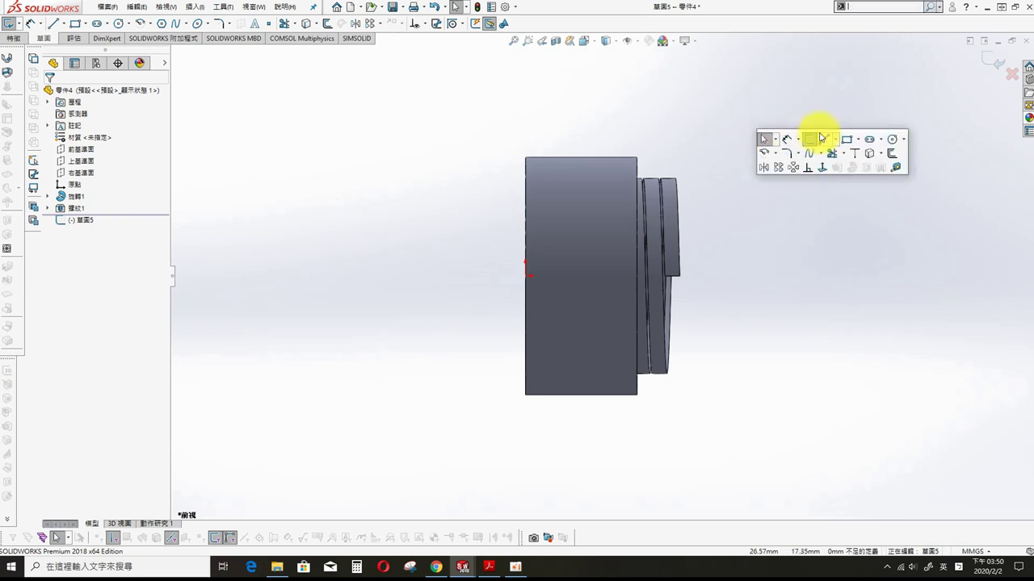
left_click(814, 139)
left_click(678, 74)
left_click(682, 494)
key("Escape")
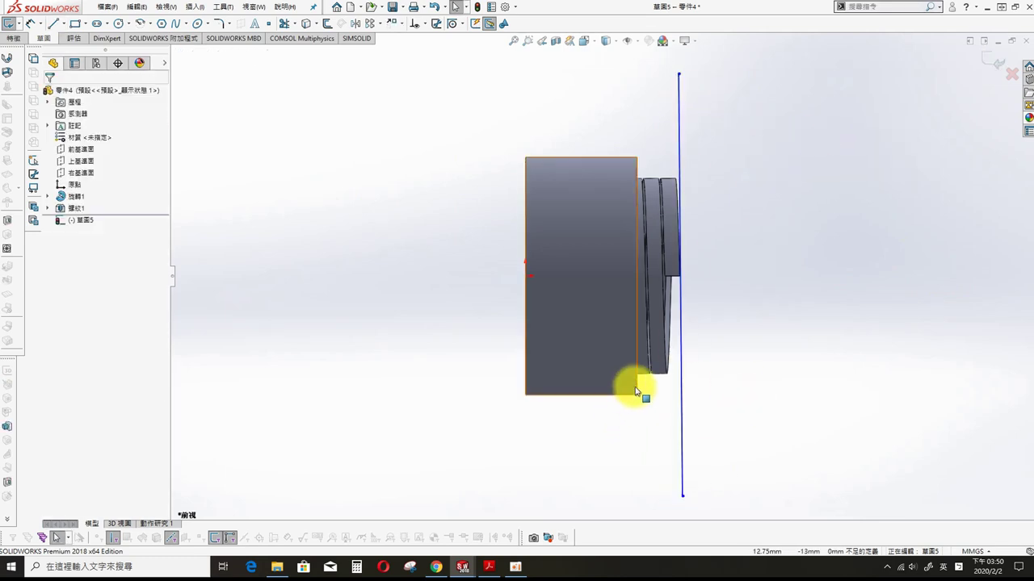
left_click(634, 392)
left_click(683, 397, "ctrl")
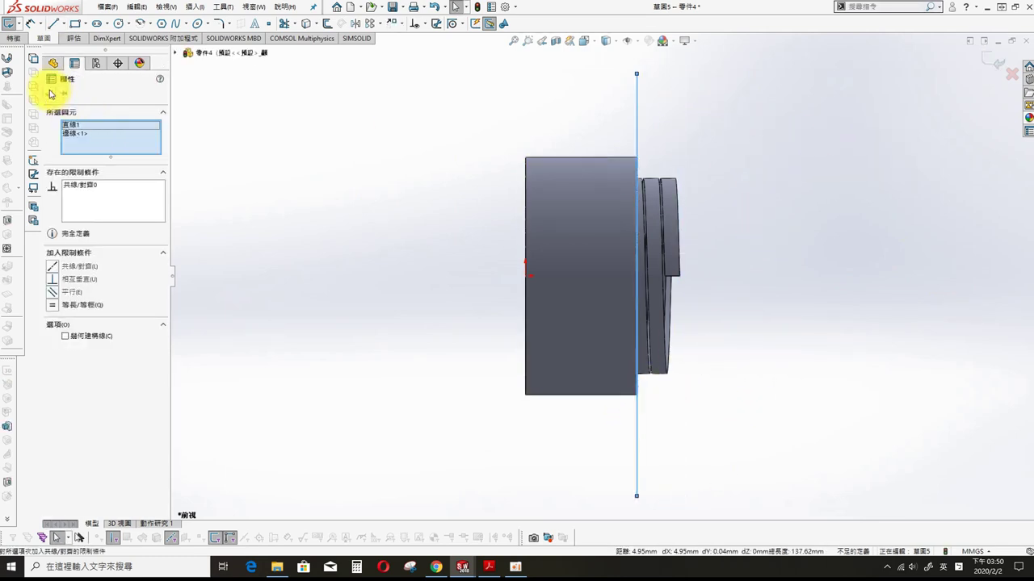
left_click(323, 189)
- Extrude-cut Through All in both directions along the line to trim the thread flush
key("s")
left_click(440, 228)
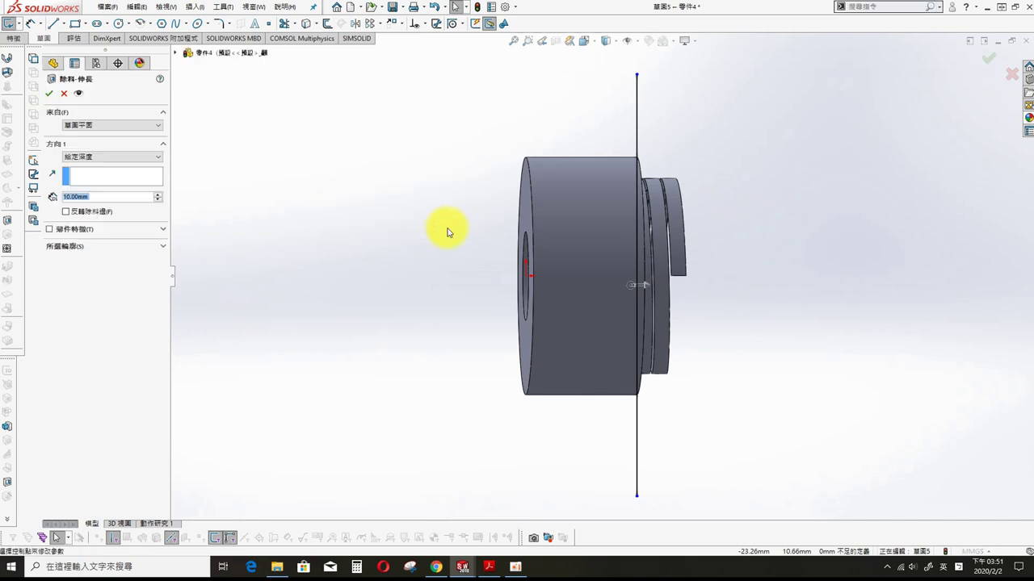
left_click(103, 180)
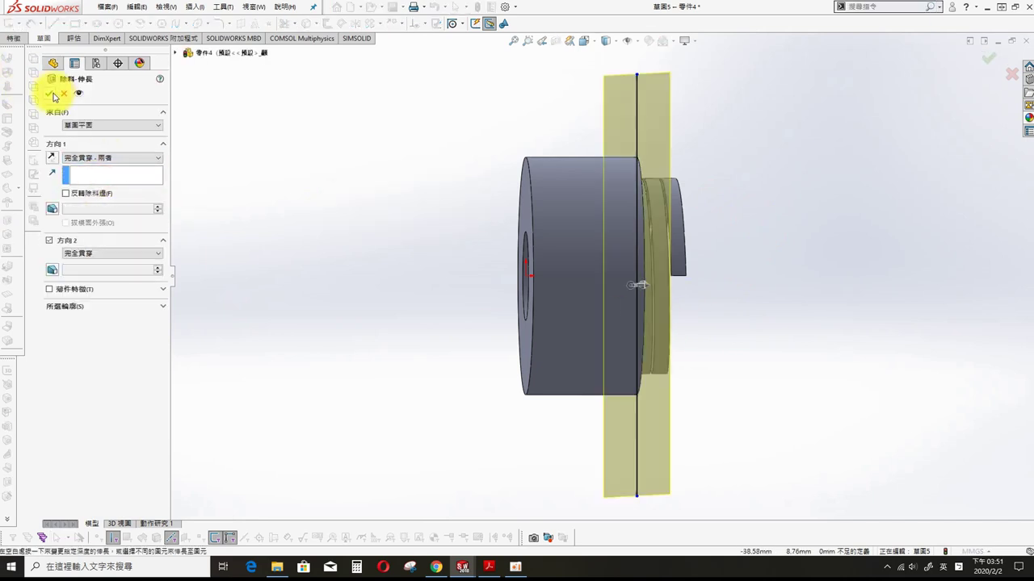
left_click(50, 94)
- Chamfer the small hole, bore front edge, and outer front and back edges 0.50 mm at 45°
middle_click_drag(351, 196, 635, 173)
left_click(655, 208)
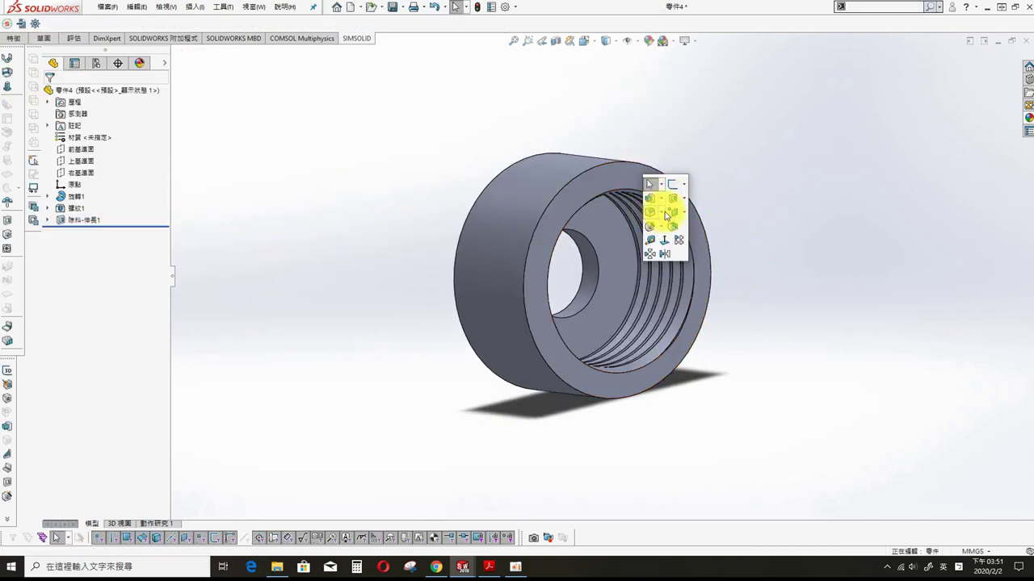
left_click(650, 233)
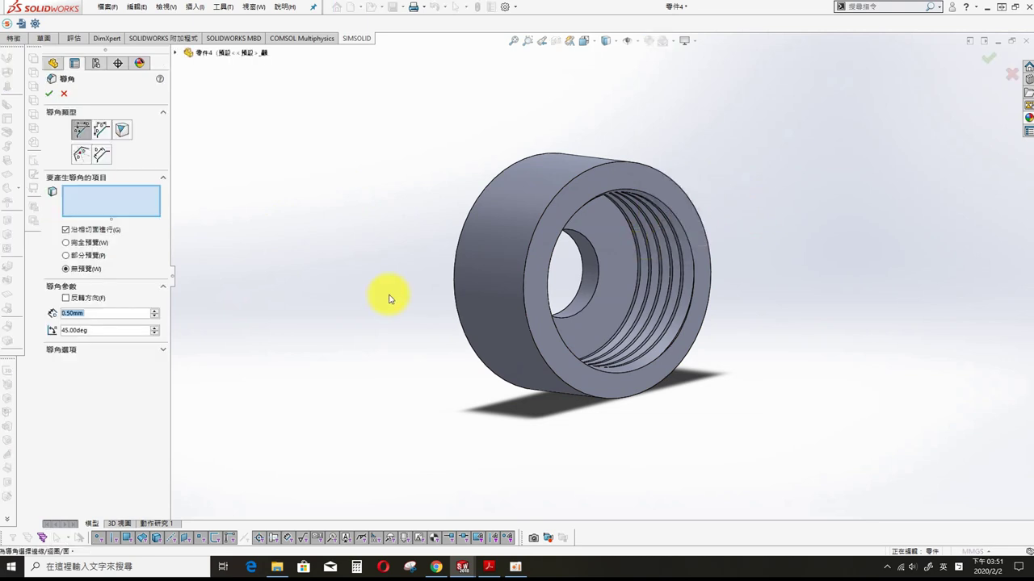
left_click(568, 316)
left_click(537, 234)
left_click(646, 167)
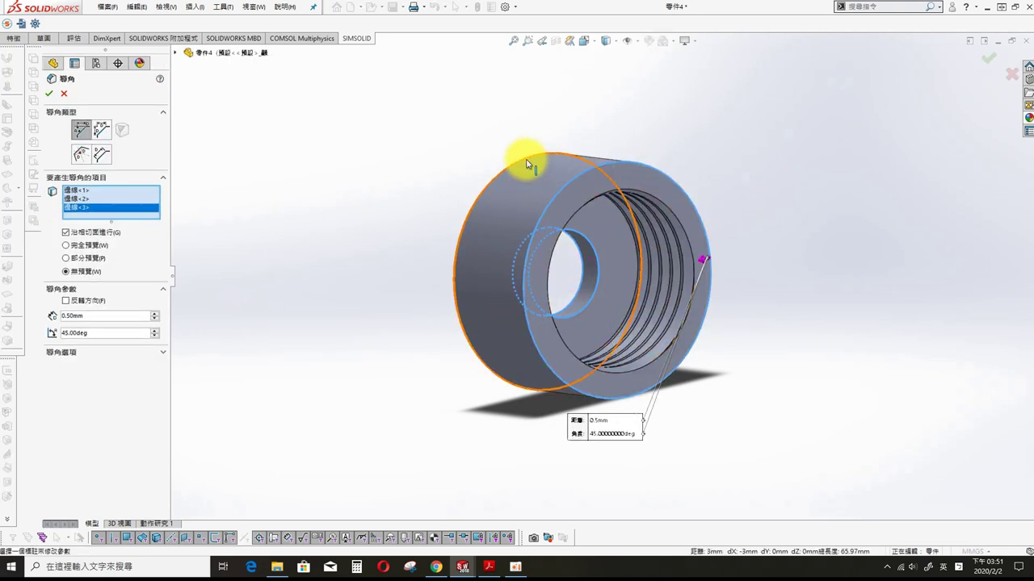
left_click(527, 164)
left_click(51, 95)
middle_click_drag(283, 266, 454, 369)
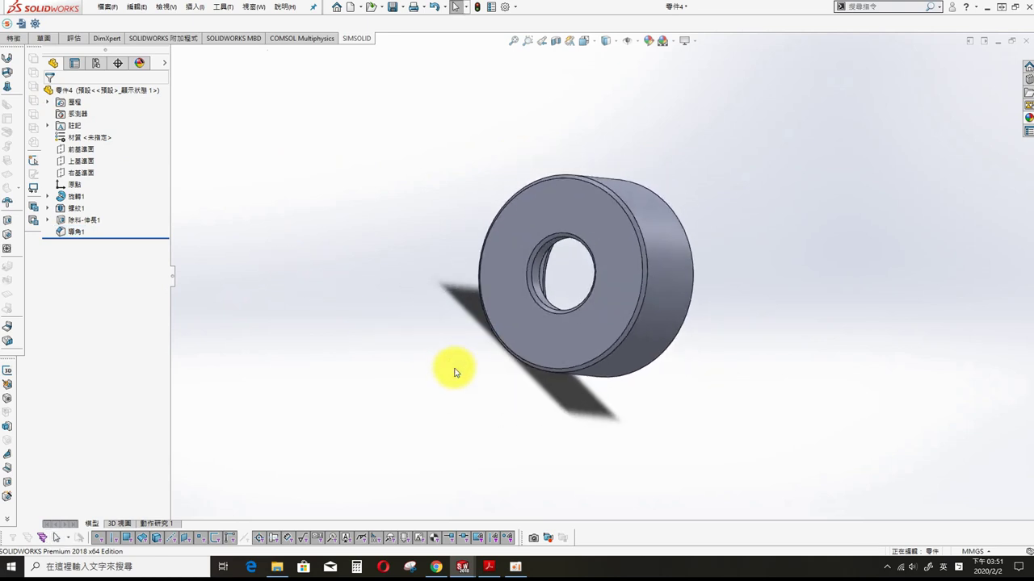
- Apply a green appearance to the whole Cap part and save it as a new file
right_click(97, 90)
left_click(242, 227)
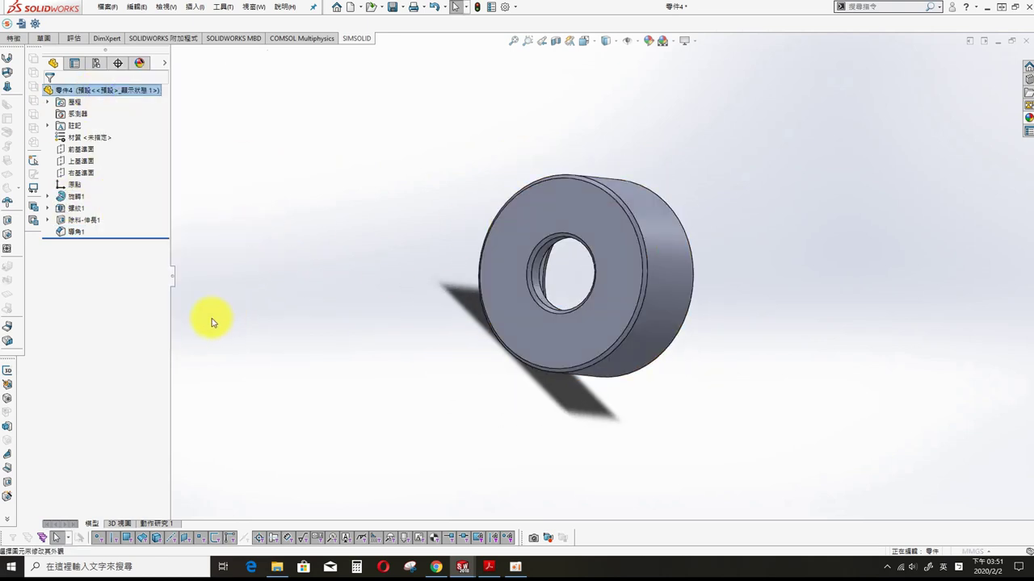
left_click(99, 363)
left_click(48, 93)
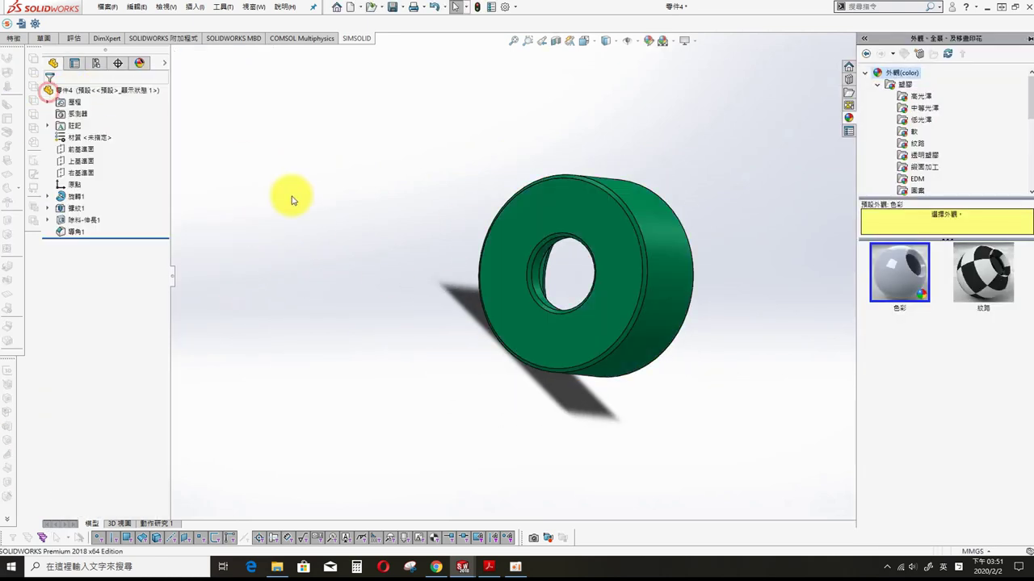
key("ctrl+s")
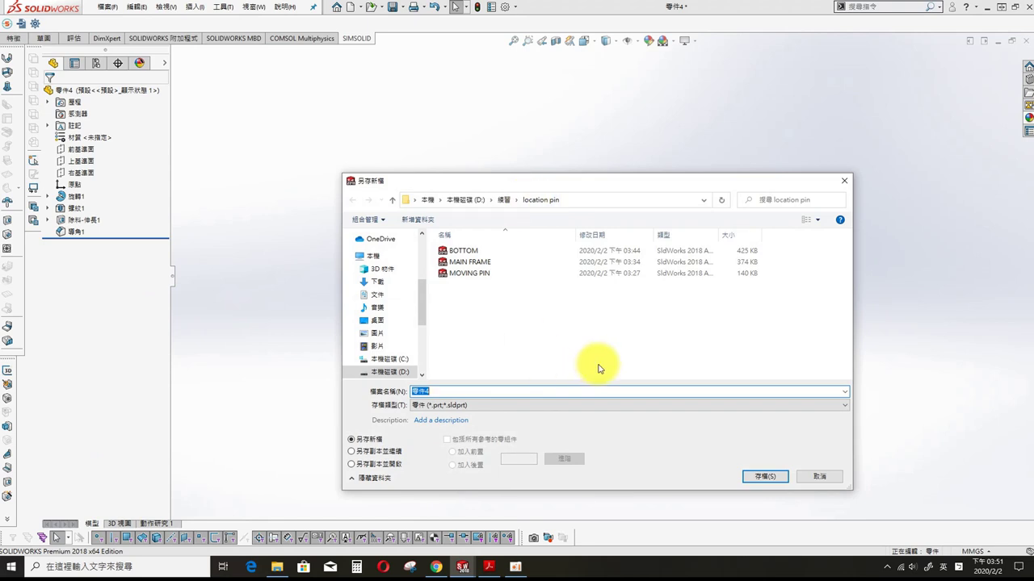
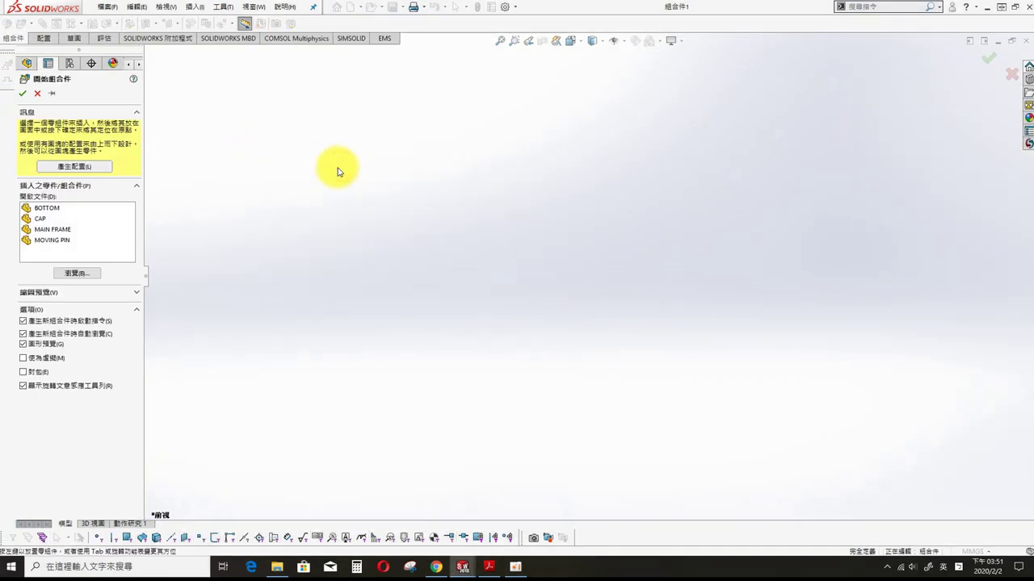
- Insert MAIN FRAME into the assembly and set it to float
left_click(58, 233)
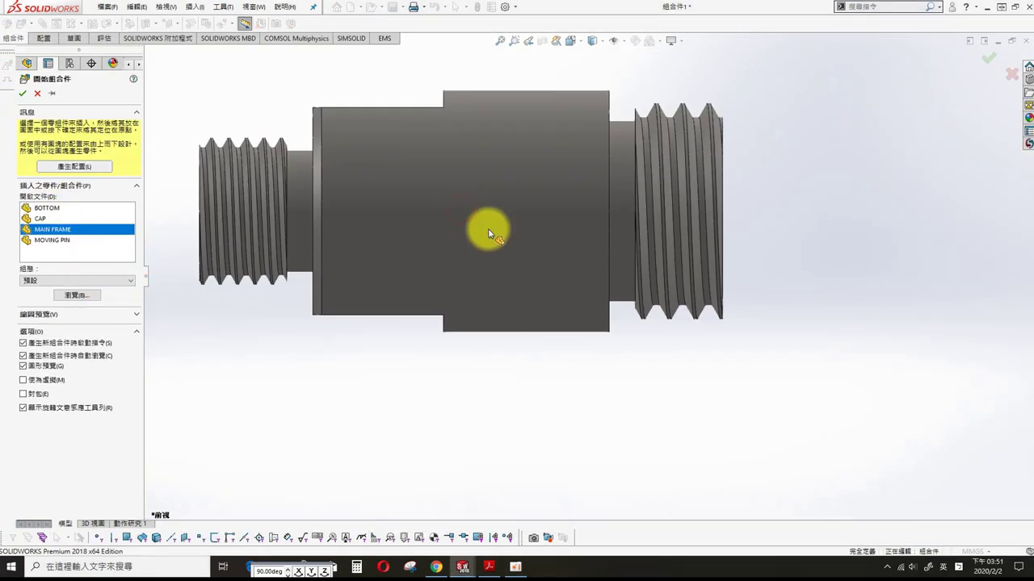
left_click(485, 229)
right_click(73, 185)
left_click(127, 310)
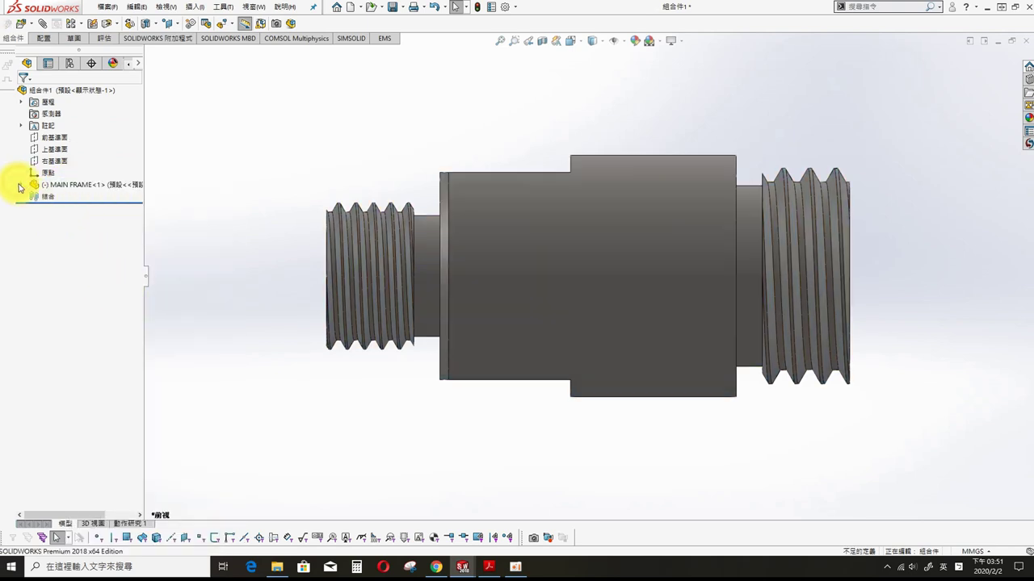
- Mate MAIN FRAME's front and right planes coincident with the assembly's front and right planes
left_click(21, 185)
left_click(67, 243)
left_click(53, 137, "ctrl")
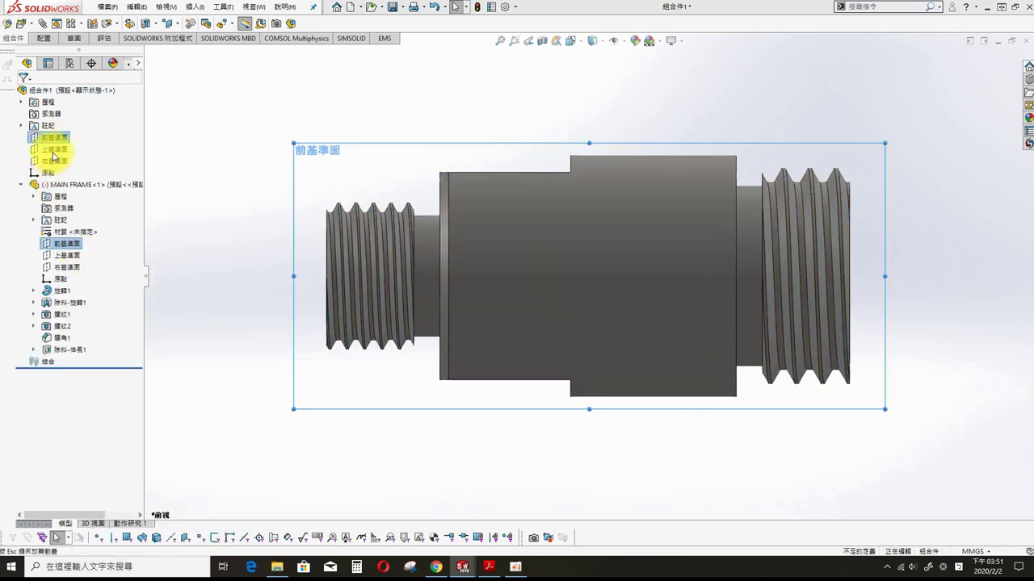
left_click(54, 149)
left_click(69, 255, "ctrl")
left_click(69, 243)
left_click(55, 160)
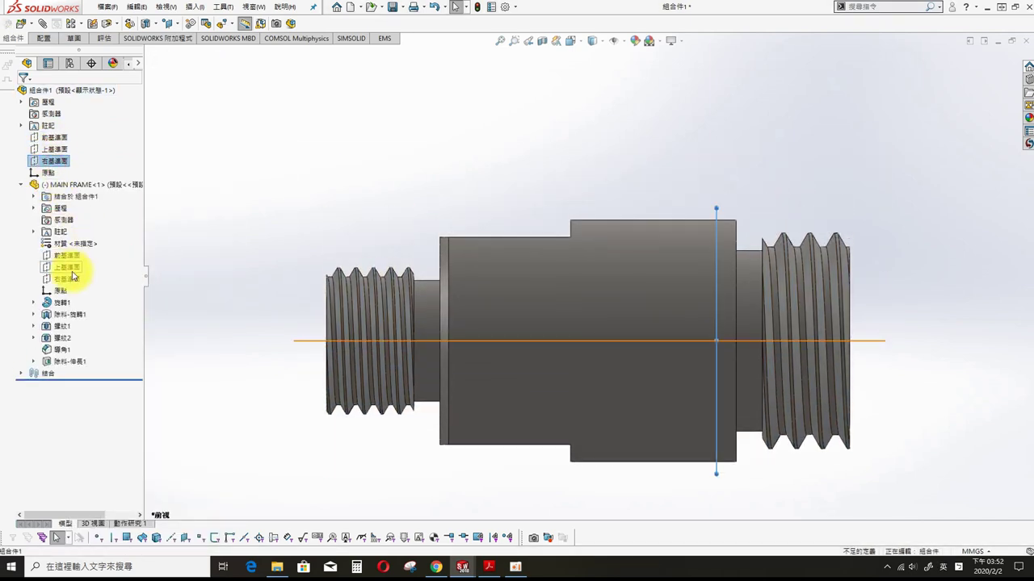
left_click(69, 278, "ctrl")
left_click(97, 287)
- Insert MOVING PIN and mate its shaft concentric with the frame bore
mouse_move(254, 145)
middle_mouse_down()
mouse_move(687, 203)
mouse_move(765, 280)
mouse_move(669, 299)
middle_mouse_up()
key("s")
left_click(708, 307)
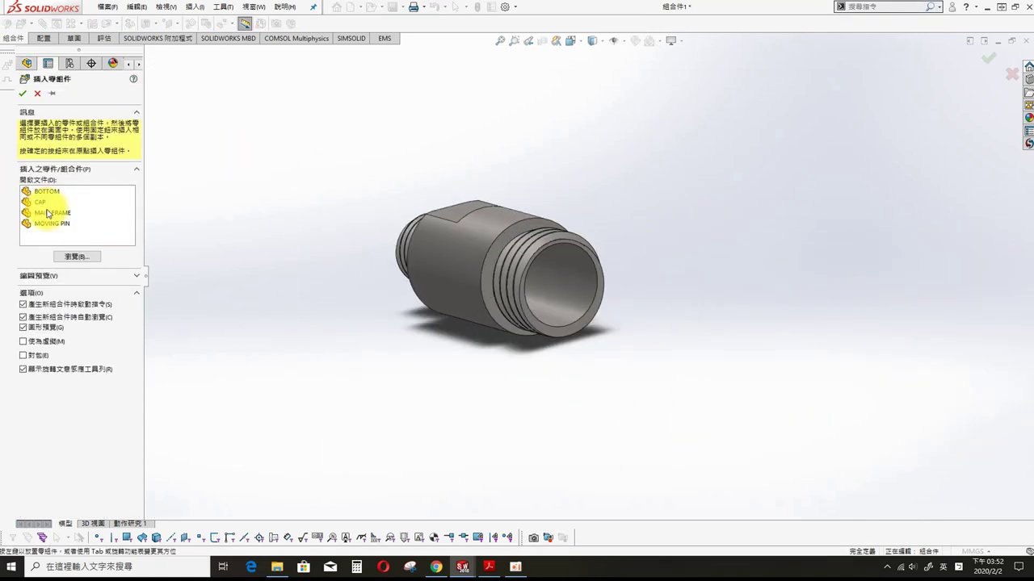
left_click(58, 226)
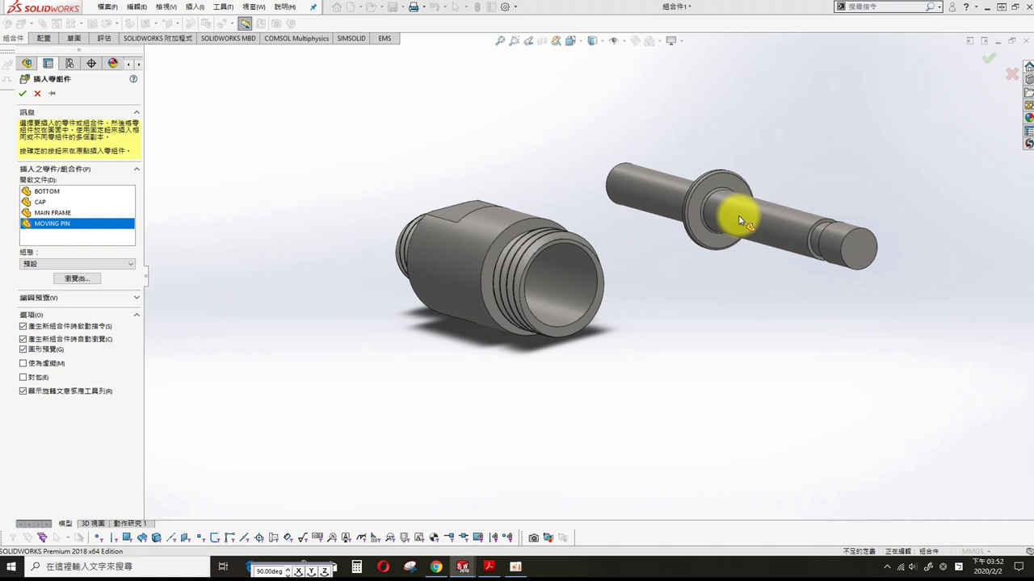
left_click(670, 237)
left_click(638, 184)
left_click(558, 284, "ctrl")
left_click(636, 281)
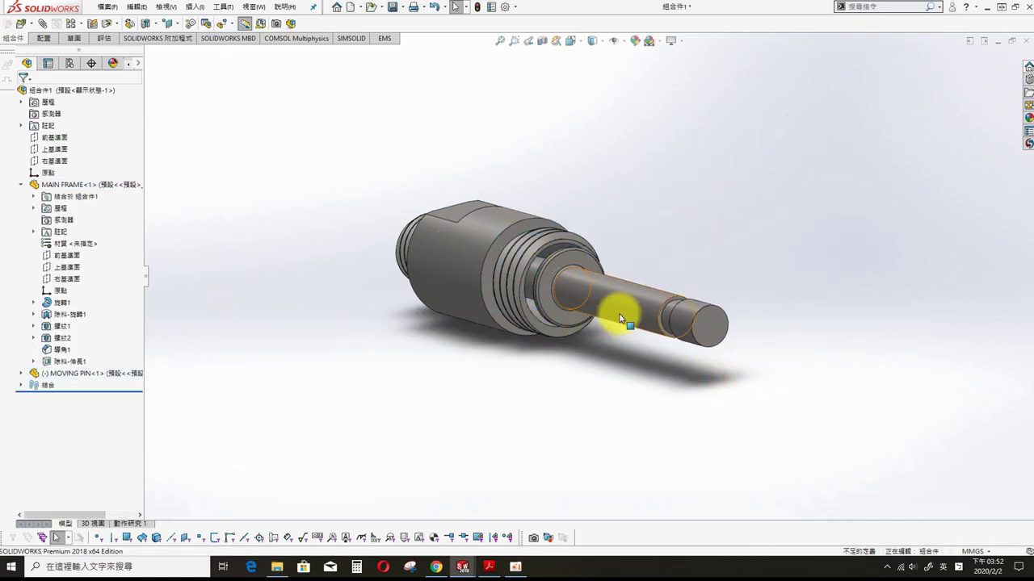
left_click_drag(611, 314, 755, 361)
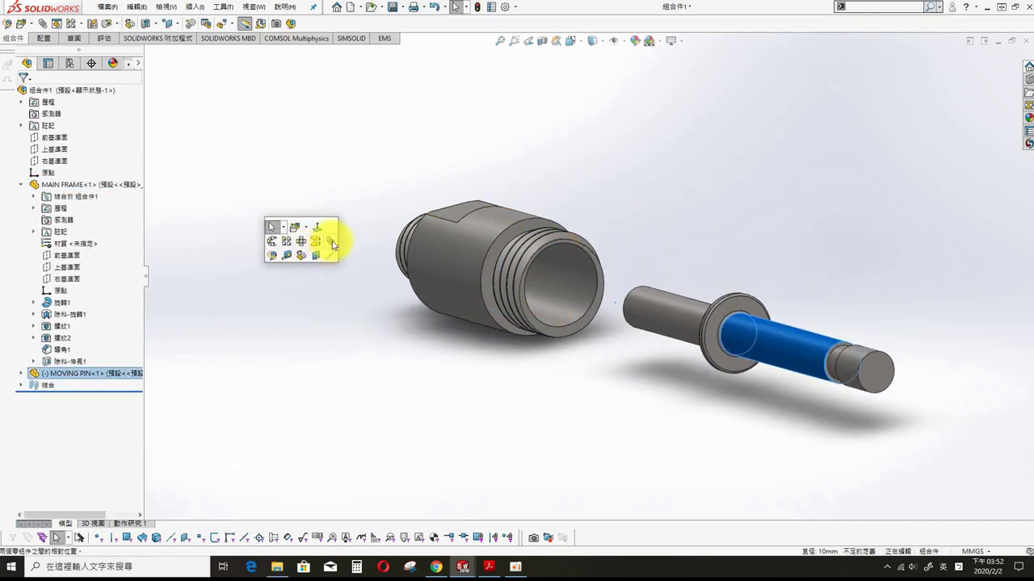
- Expand MOVING PIN in the tree and select its front plane
left_click(21, 374)
left_click(68, 408)
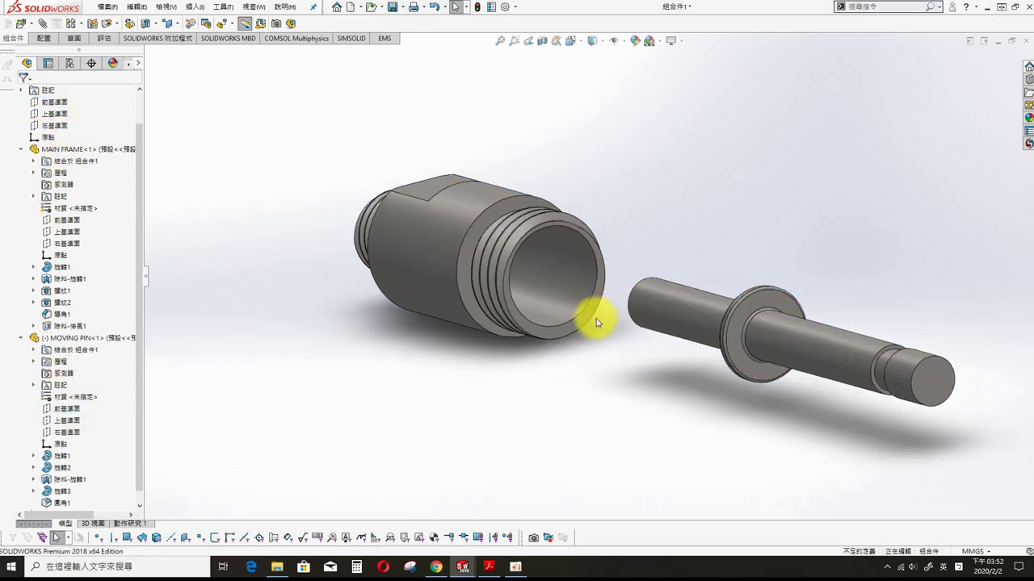
middle_click_drag(595, 316, 505, 179)
- Add a limit distance mate between the pin flange and frame shoulder, 0 to 120.97 mm
key("s")
left_click(611, 202)
left_click(554, 300)
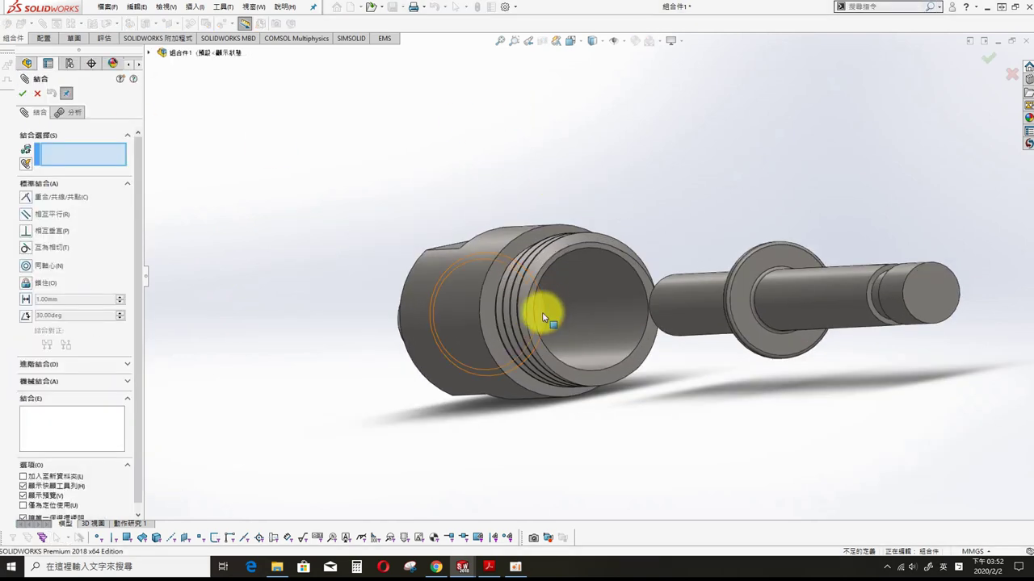
mouse_move(536, 315)
middle_mouse_down()
mouse_move(568, 345)
mouse_move(800, 316)
middle_mouse_up()
left_click(796, 316)
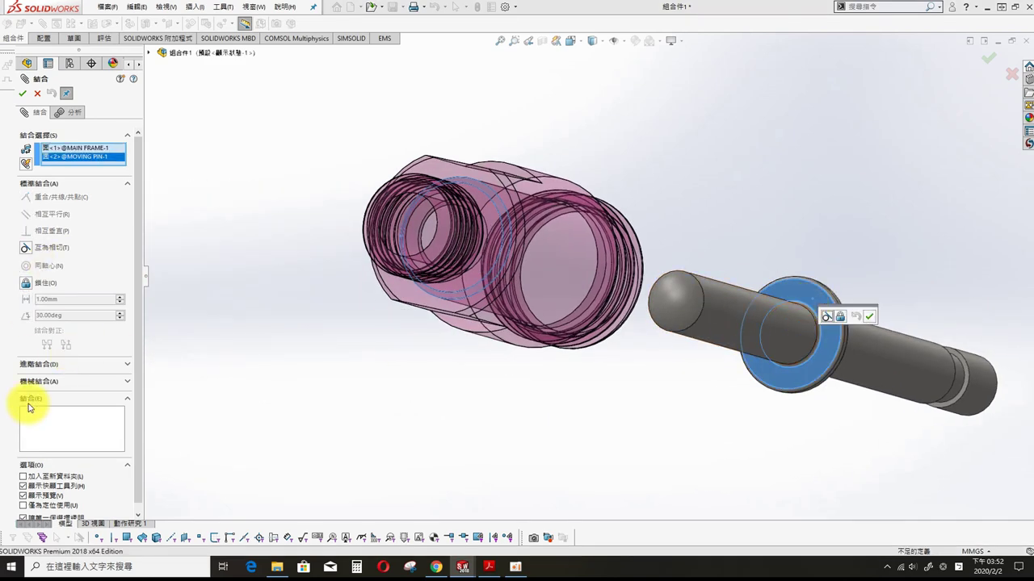
left_click(32, 364)
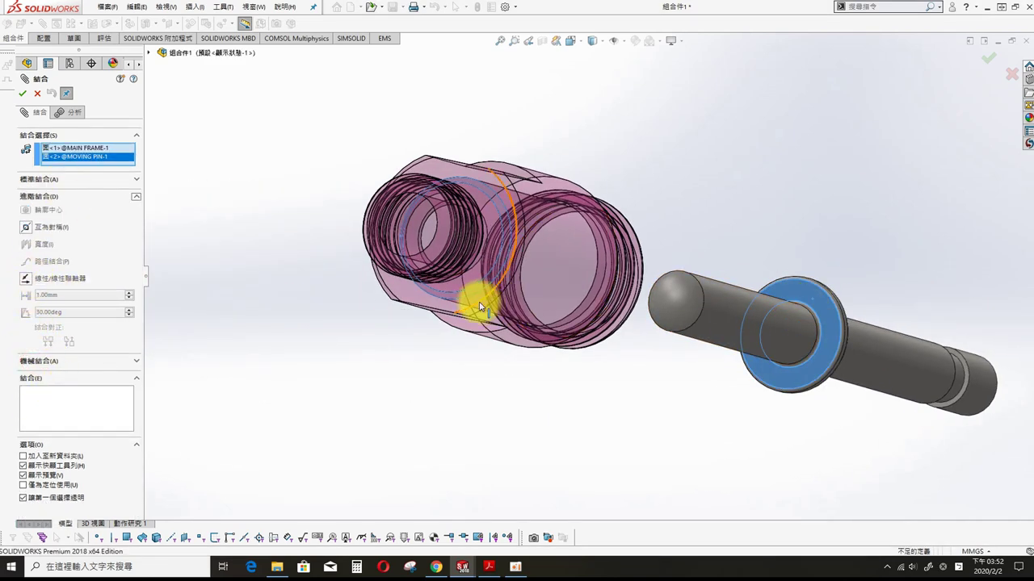
right_click(73, 148)
left_click(95, 155)
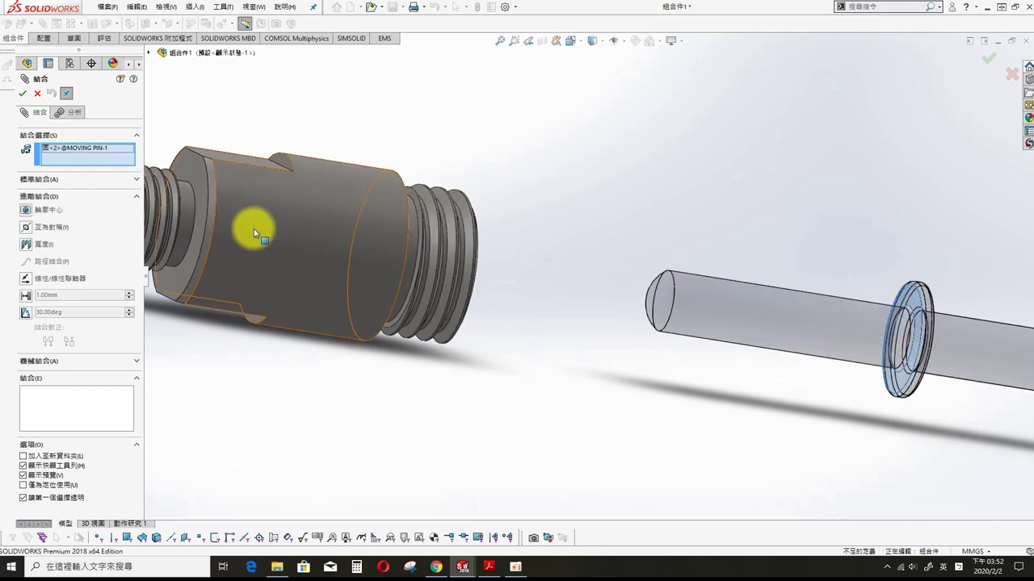
mouse_move(254, 232)
middle_mouse_down()
mouse_move(485, 254)
mouse_move(404, 254)
middle_mouse_up()
left_click(402, 252)
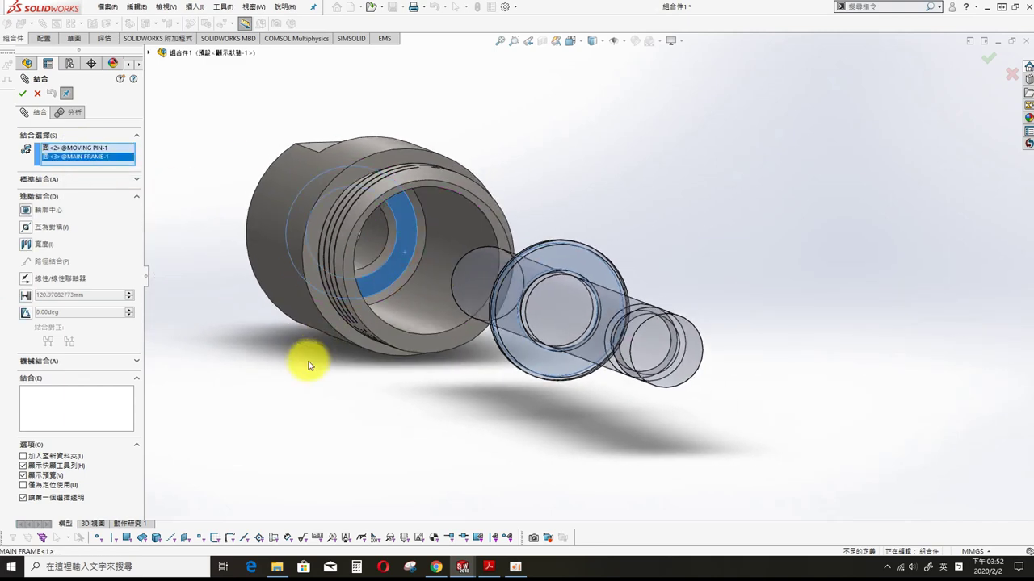
left_click(26, 296)
type("0")
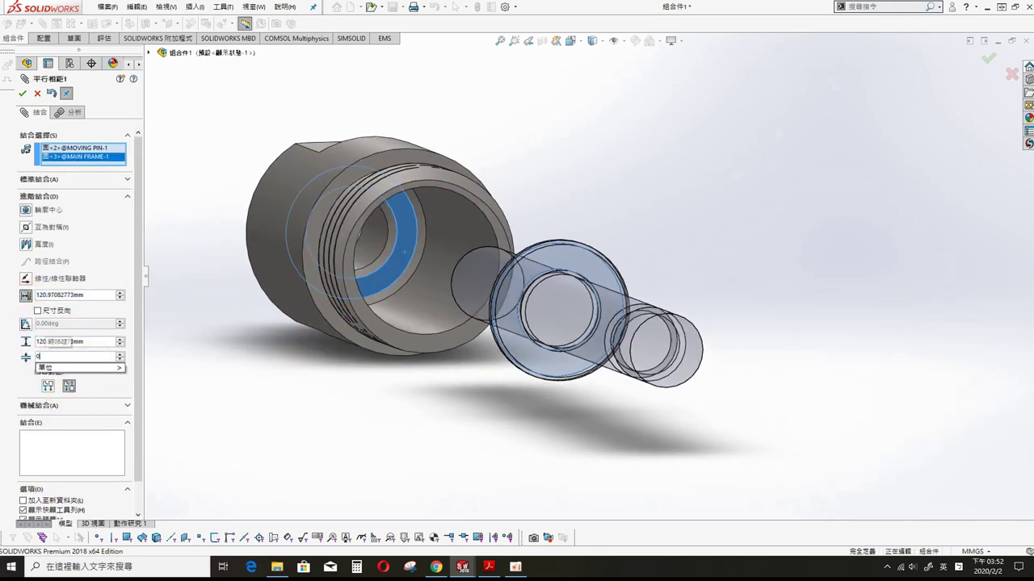
key("Return")
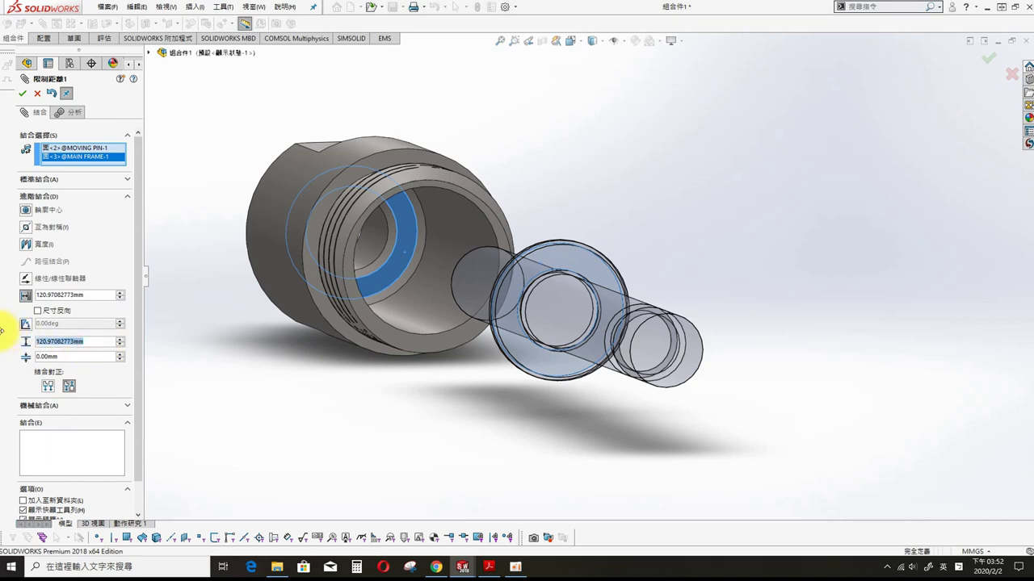
type("30")
left_click(23, 93)
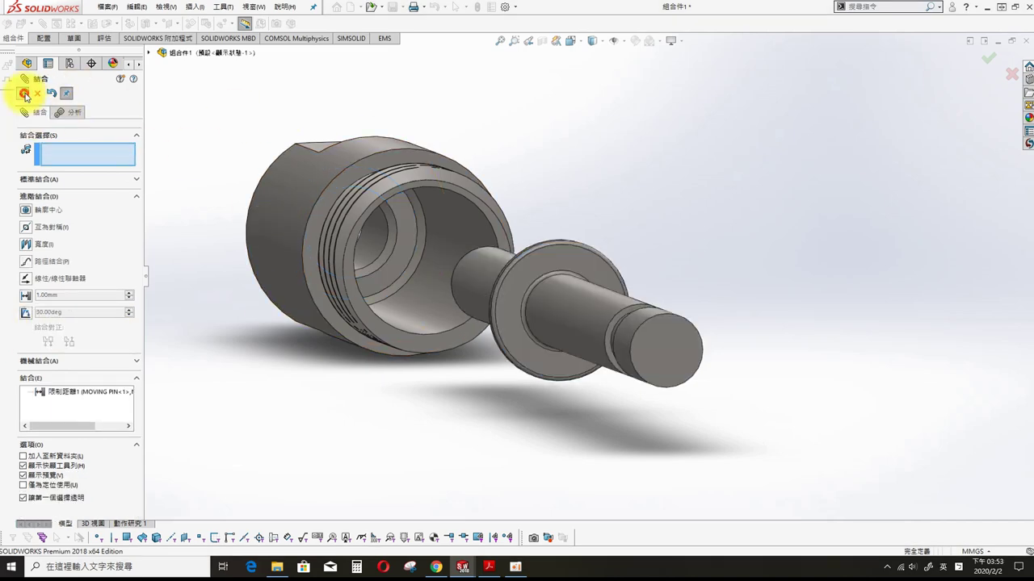
- Slide MOVING PIN in and out to test its limited travel
middle_click_drag(231, 180, 542, 364)
scroll(542, 364, "down", 3)
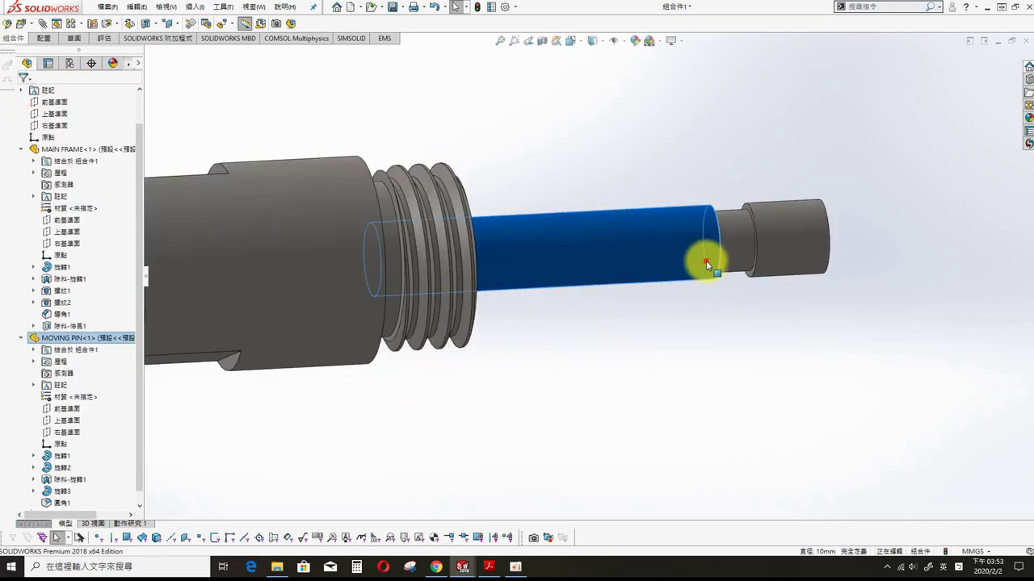
mouse_move(706, 260)
left_mouse_down()
mouse_move(435, 276)
mouse_move(717, 312)
left_mouse_up()
left_click(482, 143)
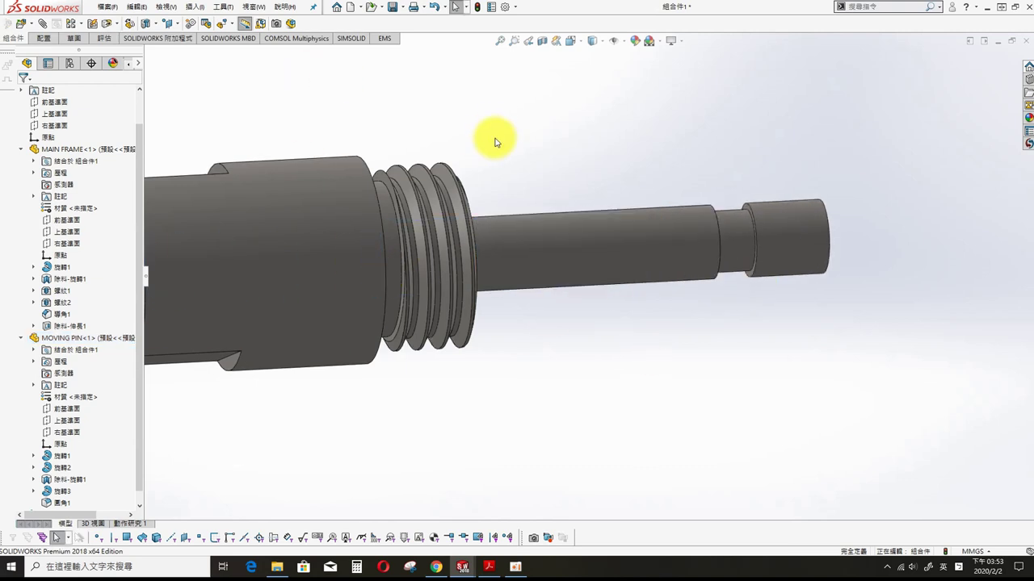
- Save the assembly as LOCKPIN ASSY
key("ctrl+s")
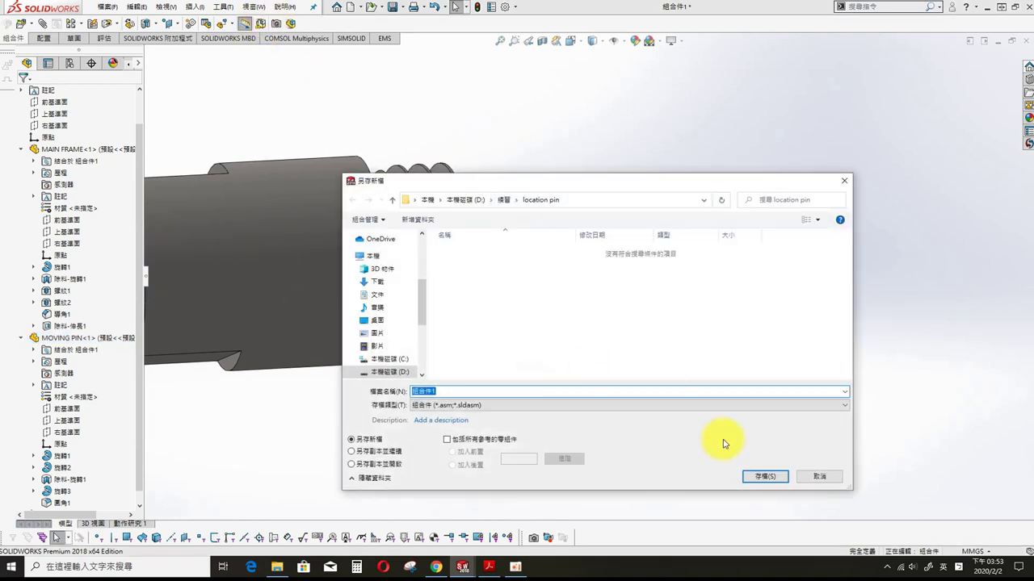
type("lo")
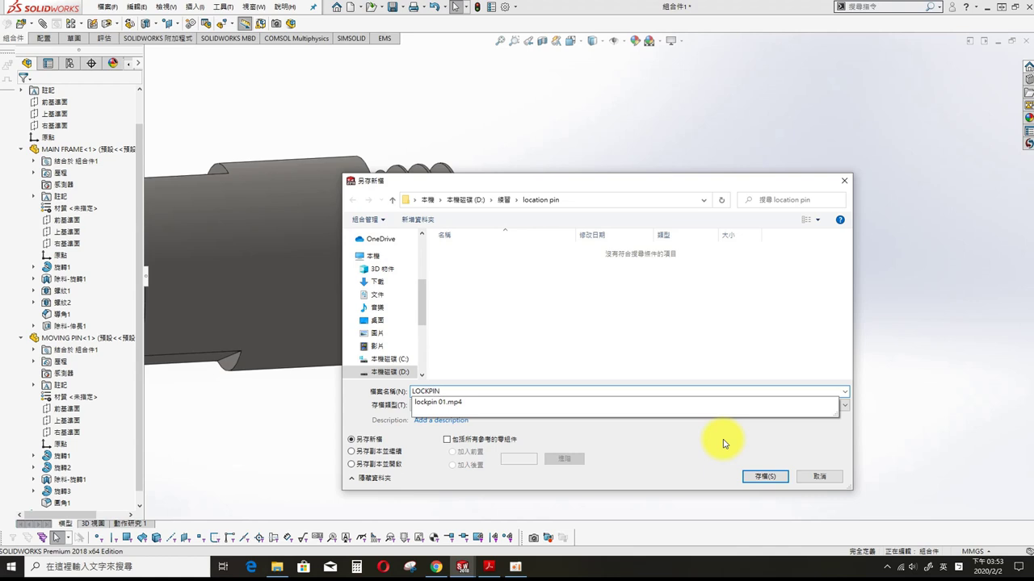
type("ASSY")
key("Return")
left_click(253, 6)
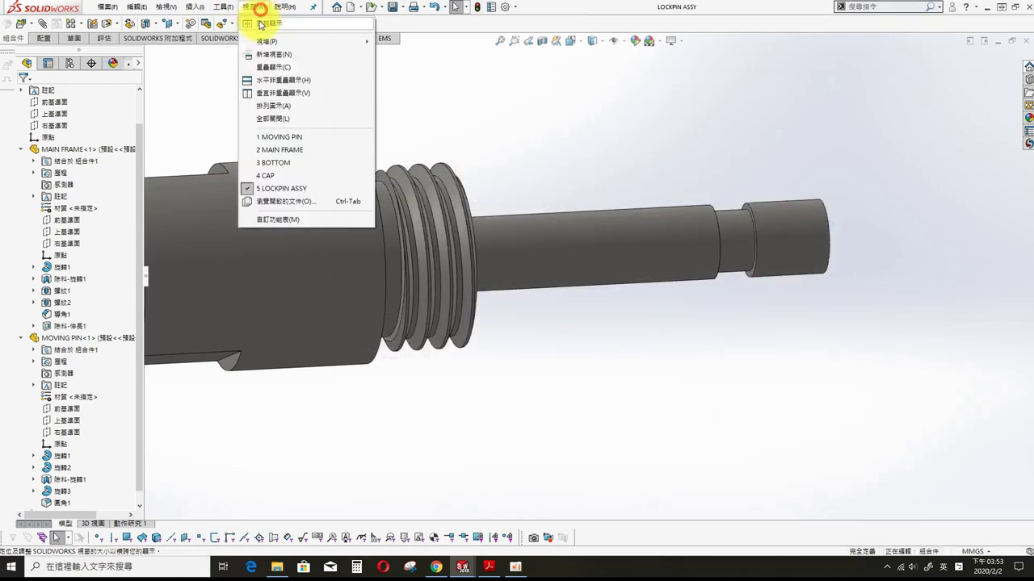
- In MOVING PIN, start a thread on the small end's edge with an offset start
left_click(278, 137)
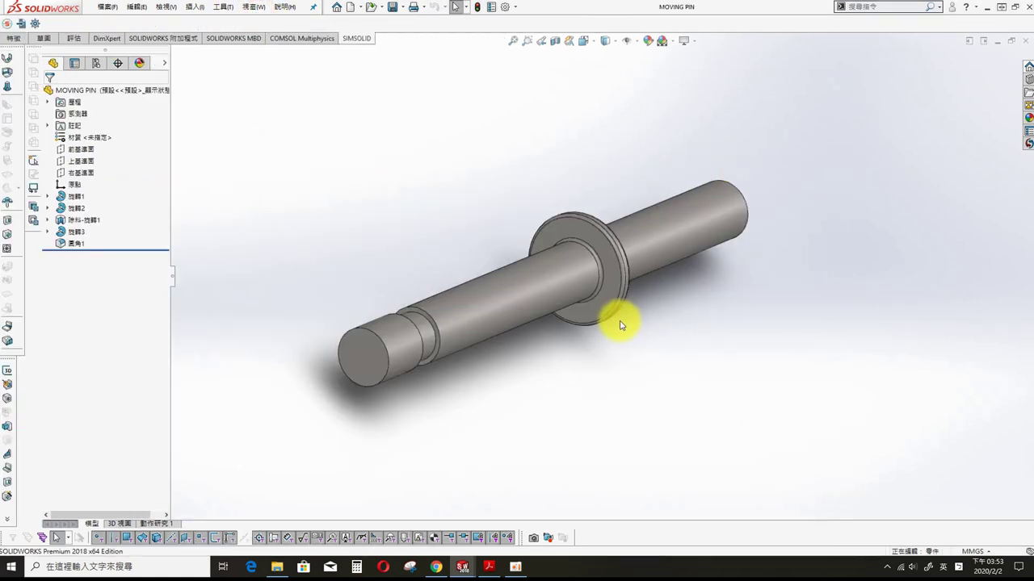
left_click(198, 6)
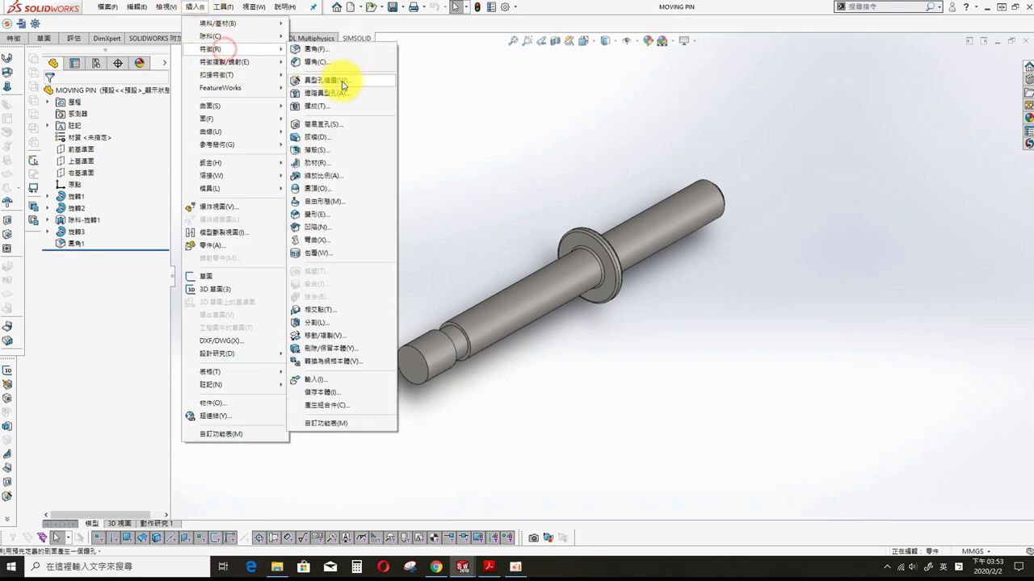
left_click(499, 273)
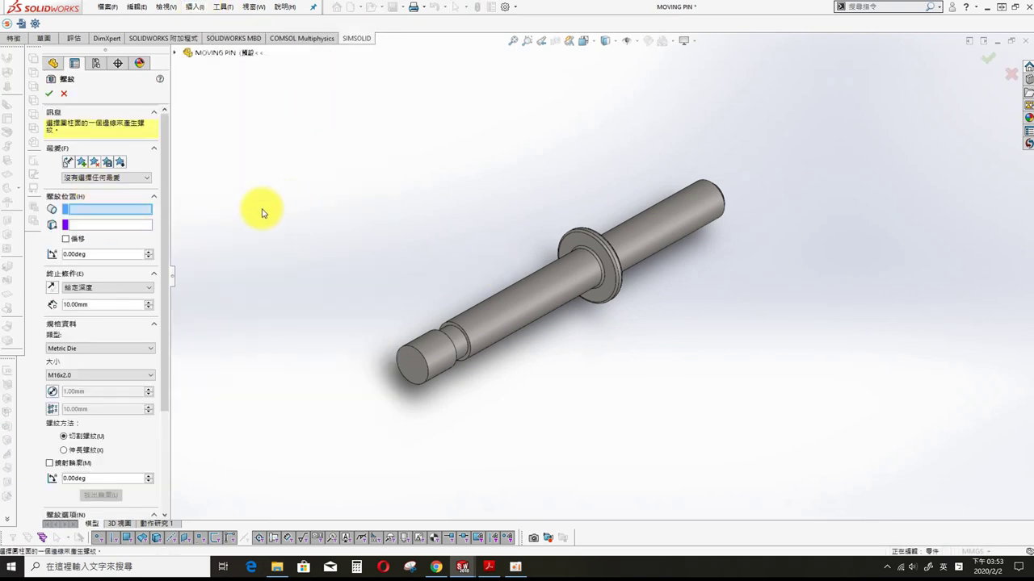
left_click(431, 380)
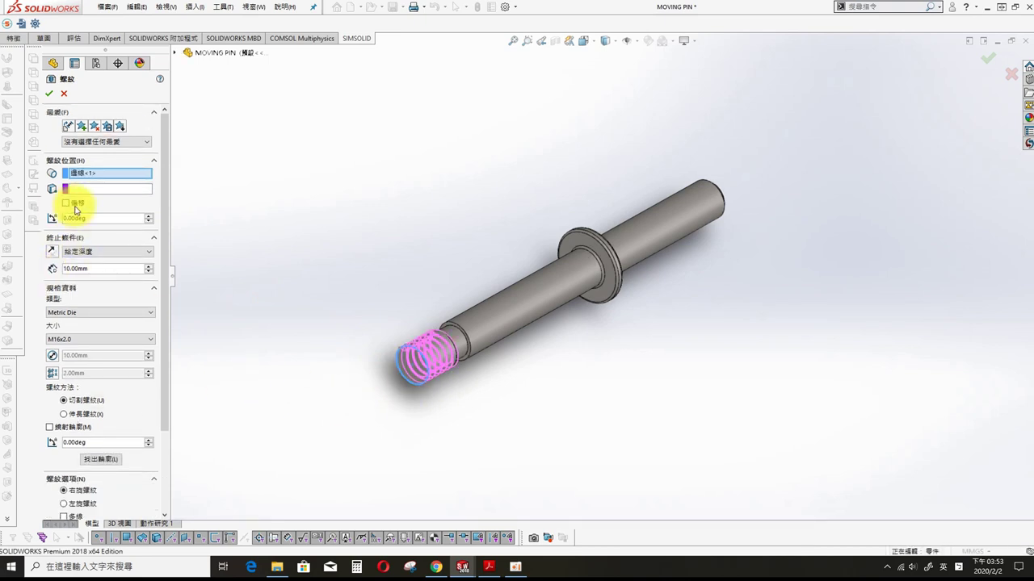
left_click(74, 205)
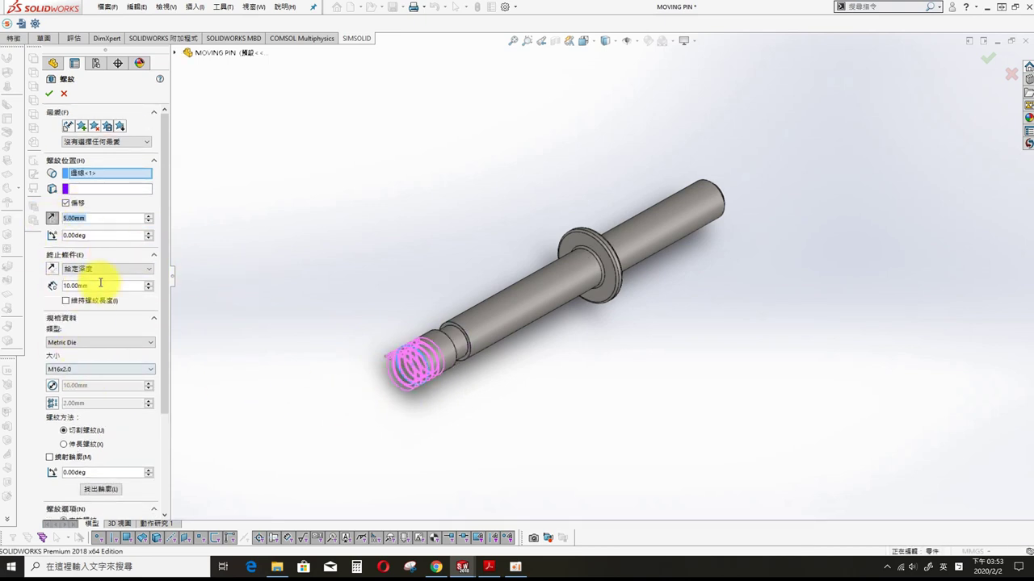
left_click(101, 268)
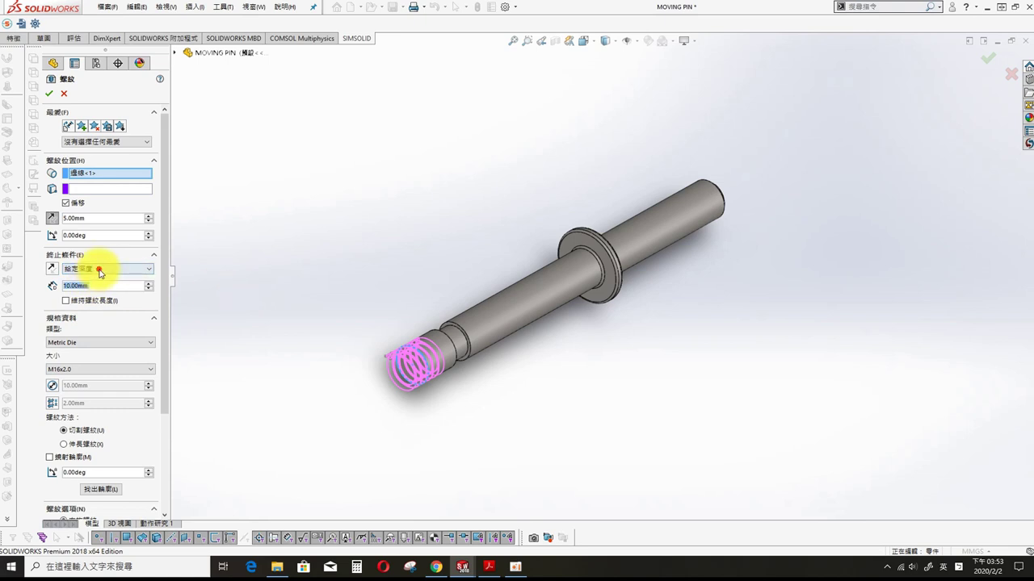
left_click(95, 293)
- End the thread at the groove edge, choose the M10x1.5 size, and confirm
scroll(428, 359, "down", 5)
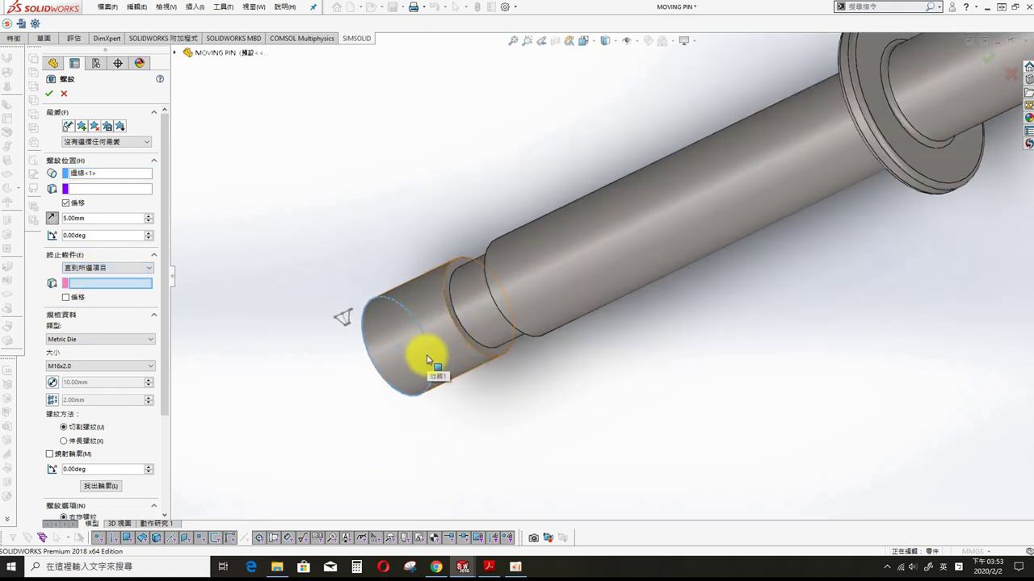
left_click(476, 355)
left_click(105, 366)
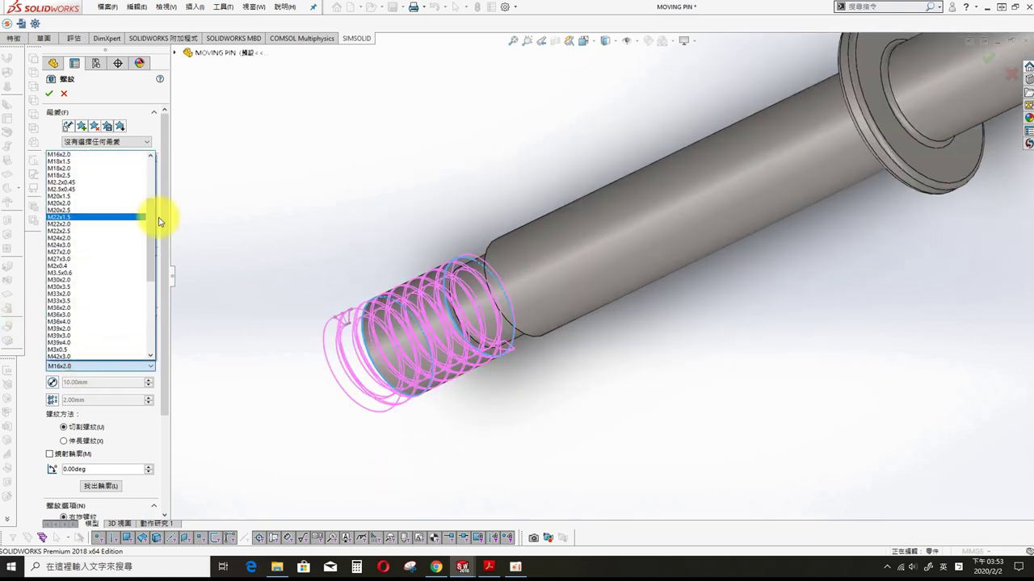
scroll(160, 221, "up", 3)
left_click(71, 183)
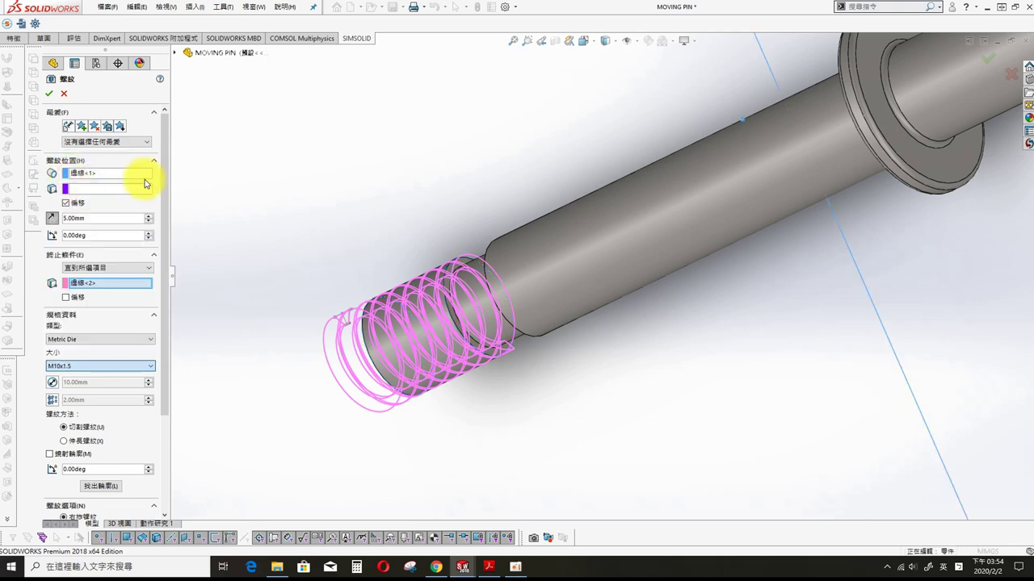
left_click(48, 93)
middle_click_drag(439, 203, 455, 267)
scroll(455, 267, "up", 3)
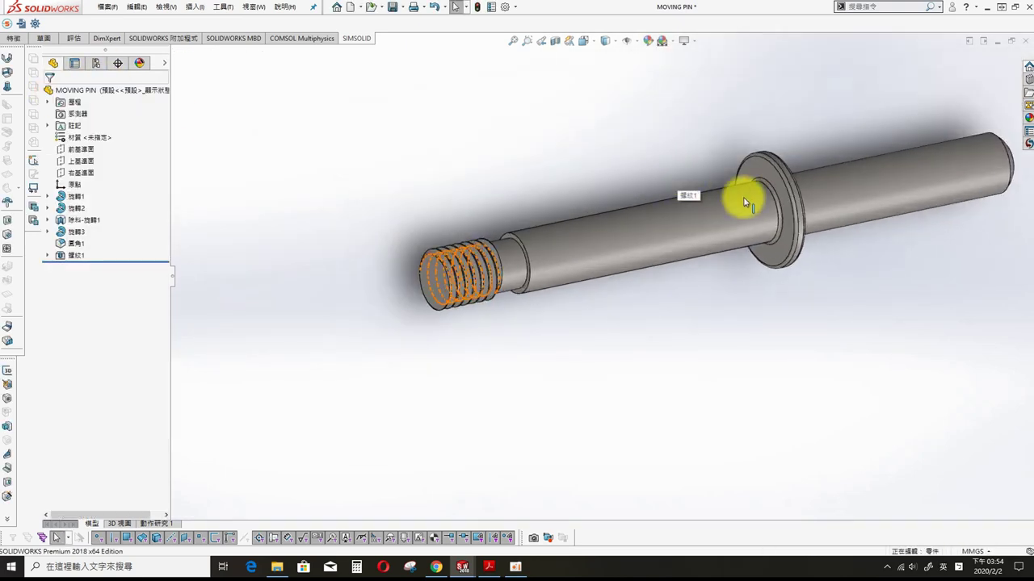
- Return to LOCKPIN ASSY, insert the CAP part and rotate it to face along the pin
left_click(254, 6)
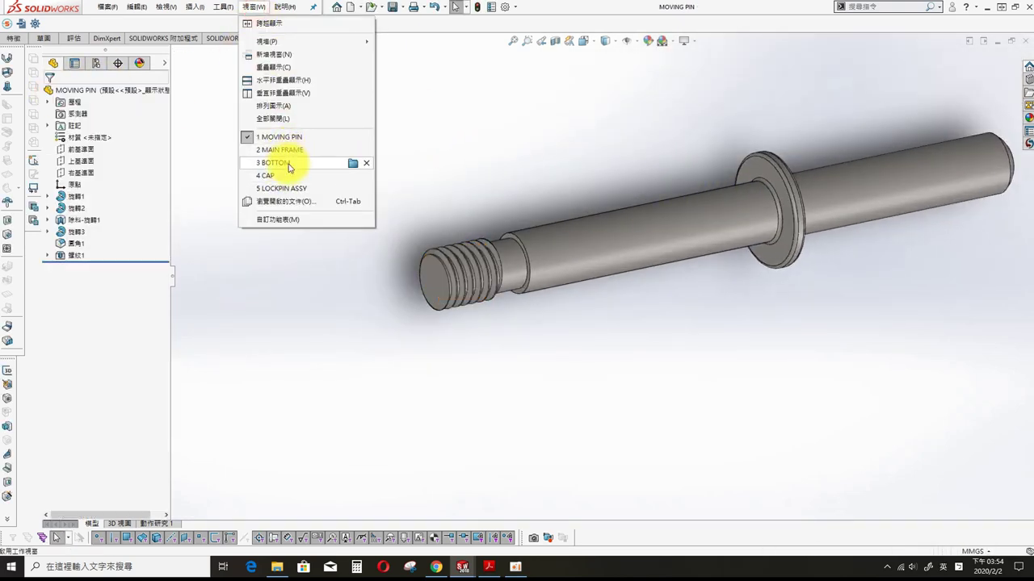
left_click(289, 191)
scroll(538, 341, "up", 2)
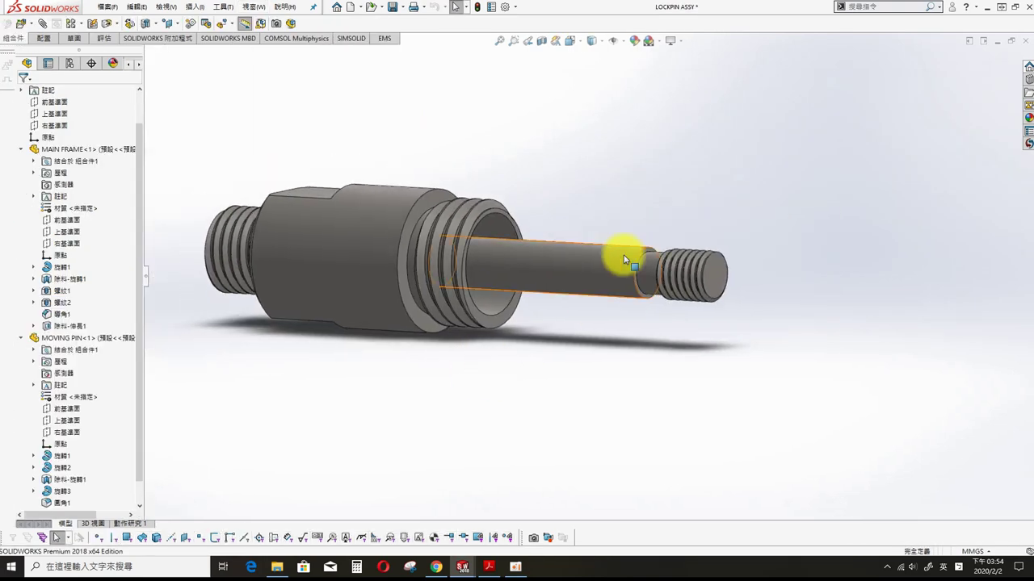
left_click(194, 7)
mouse_move(214, 23)
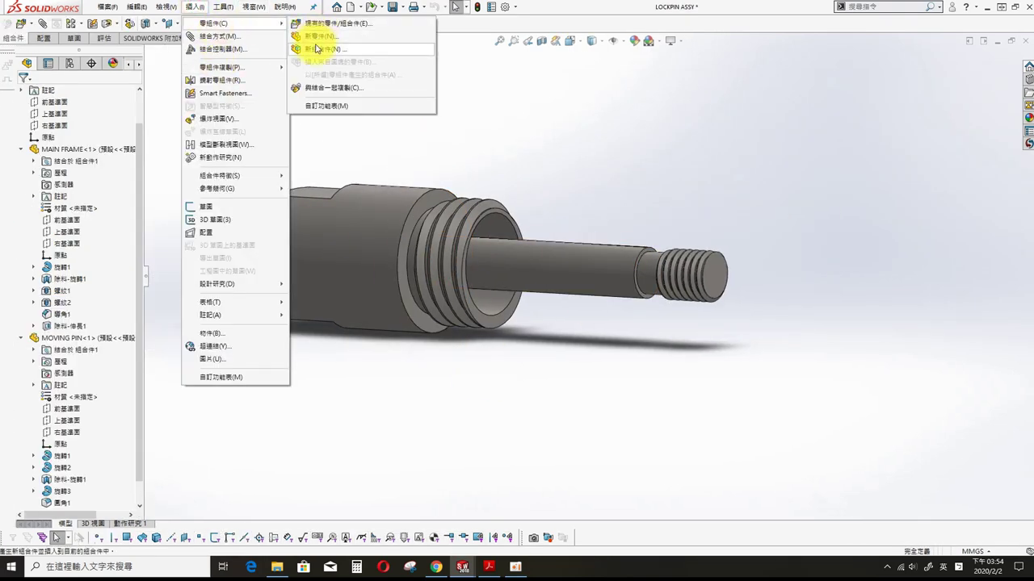
left_click(319, 23)
left_click(46, 202)
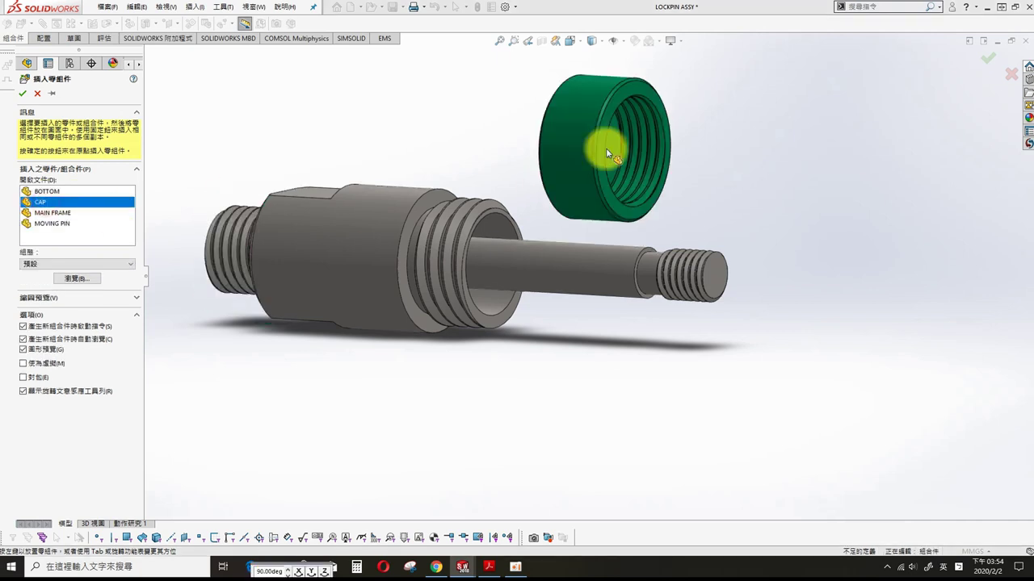
left_click(606, 147)
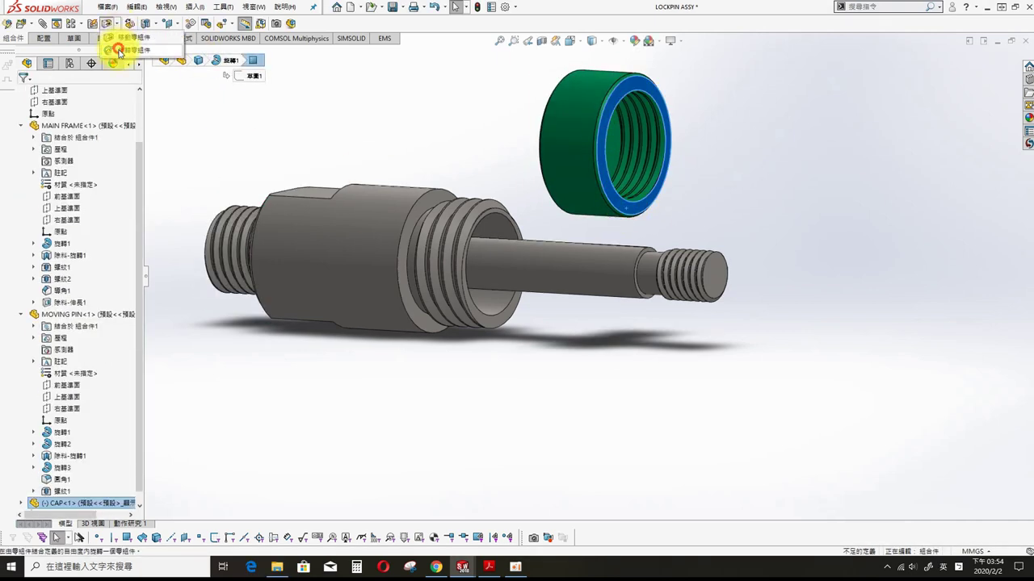
left_click(120, 50)
left_click_drag(519, 157, 479, 172)
left_click(22, 87)
- Mate CAP concentric with the pin and seat its back face against MAIN FRAME's end
left_click(299, 224)
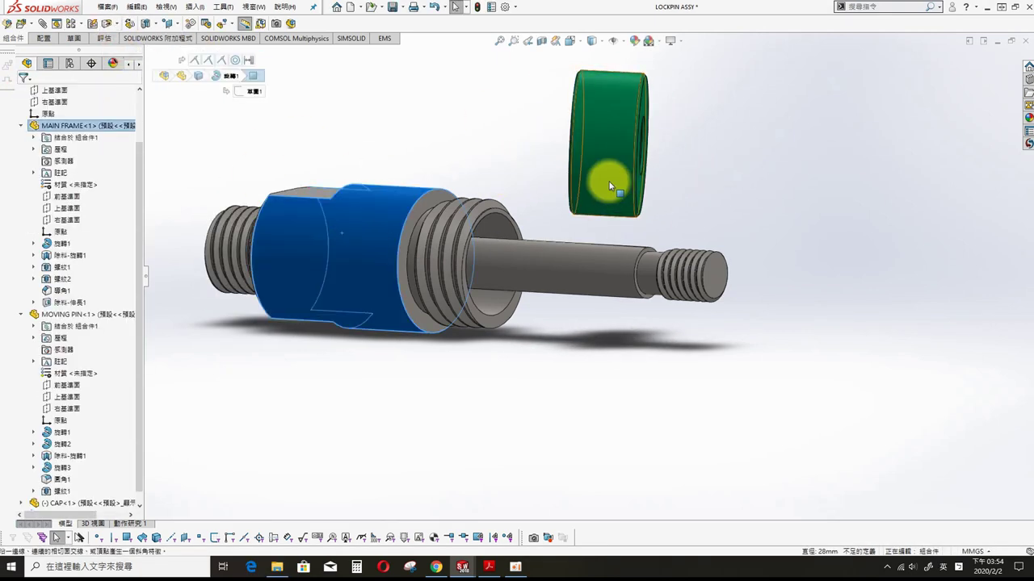
left_click(613, 181, "ctrl")
left_click(670, 168)
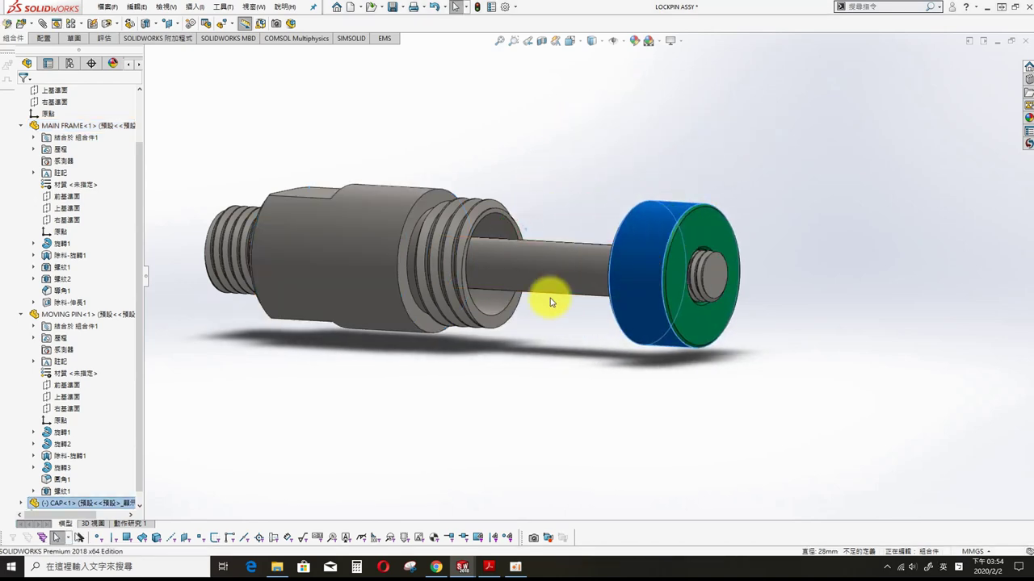
left_click(503, 323)
middle_click_drag(503, 323, 595, 330)
left_click(595, 331, "ctrl")
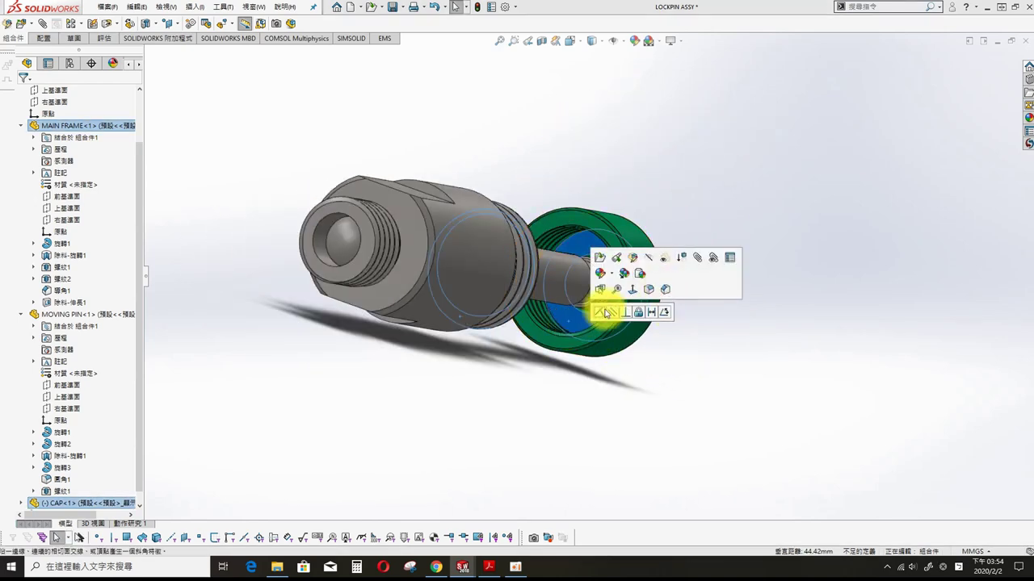
left_click(605, 313)
key("ctrl+1")
- Expand CAP in the tree and pick the assembly and cap front planes for alignment
left_click(21, 125)
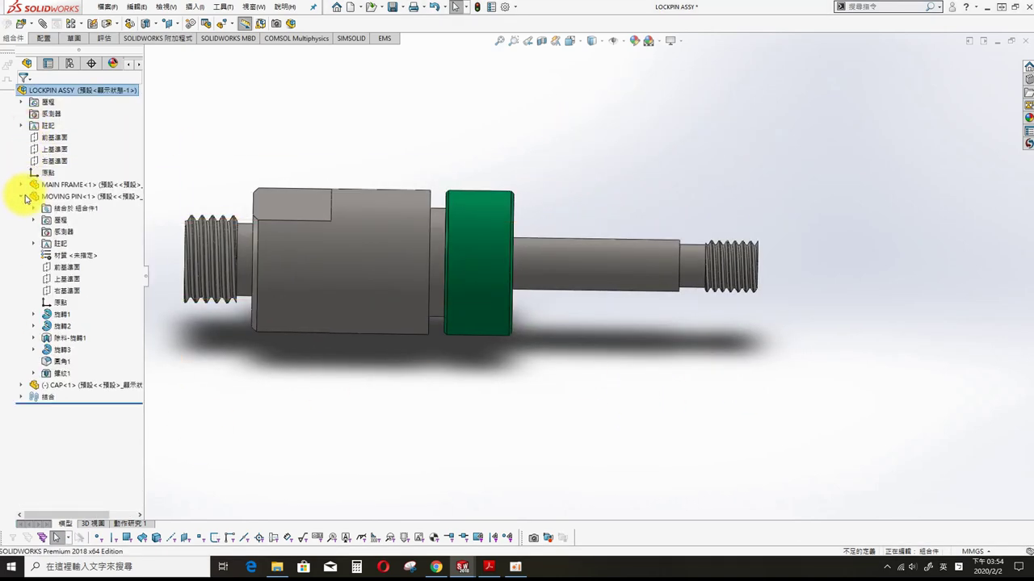
left_click(22, 197)
left_click(21, 207)
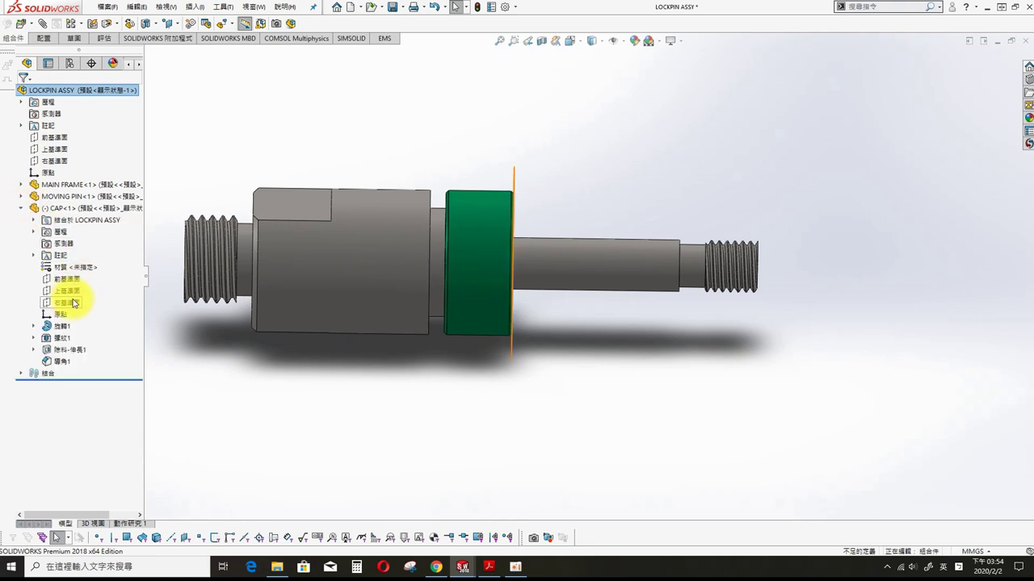
left_click(32, 138)
mouse_move(554, 108)
middle_mouse_down()
mouse_move(539, 229)
mouse_move(480, 261)
mouse_move(618, 261)
mouse_move(603, 251)
mouse_move(613, 278)
middle_mouse_up()
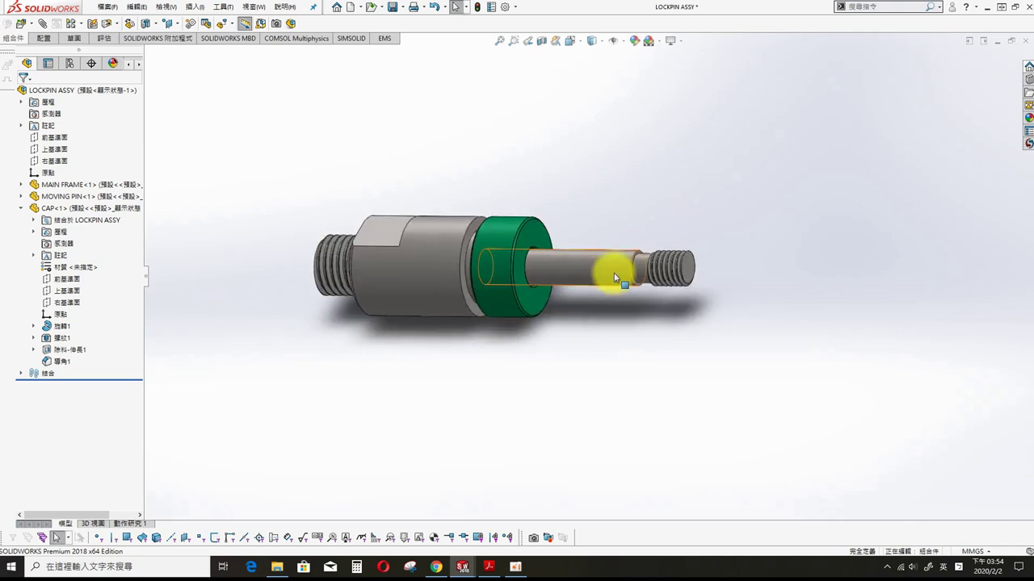
- Insert the BOTTOM knob part into the assembly
key("s")
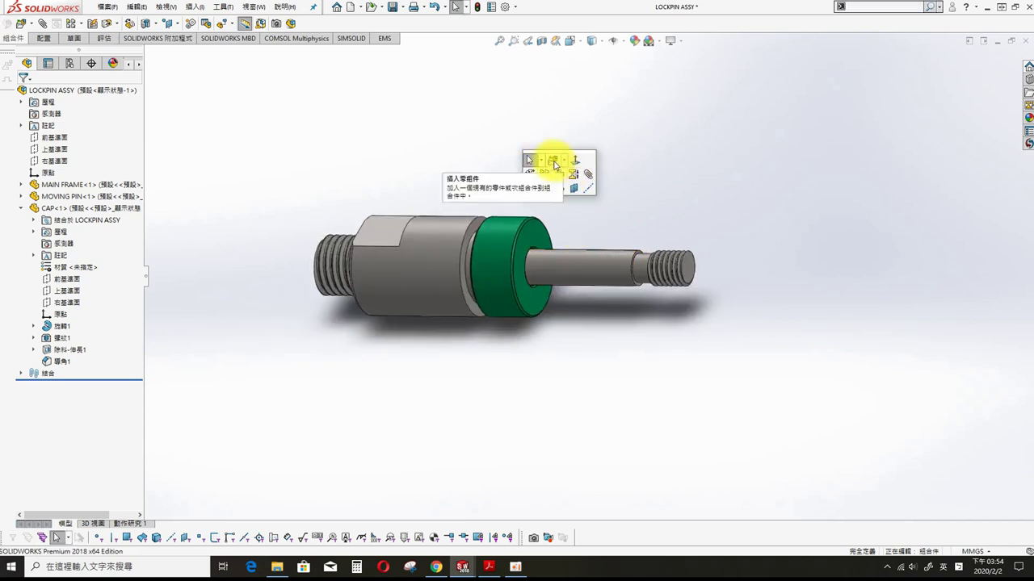
left_click(554, 165)
left_click(40, 202)
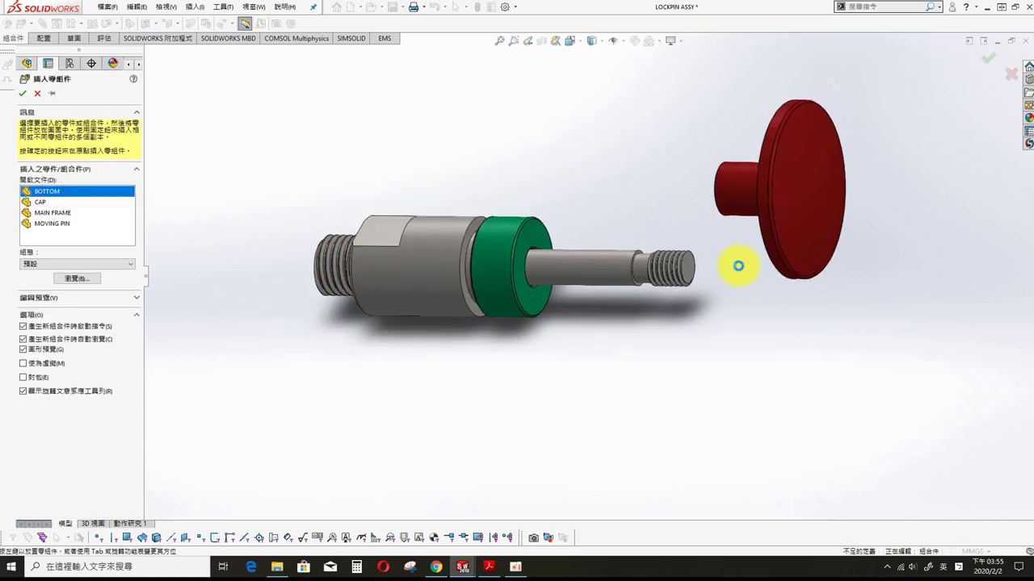
left_click(819, 293)
scroll(738, 204, "down", 2)
scroll(738, 203, "down", 1)
- Mate the BOTTOM knob concentric with the pin shaft, onto its threaded end
left_click(697, 223)
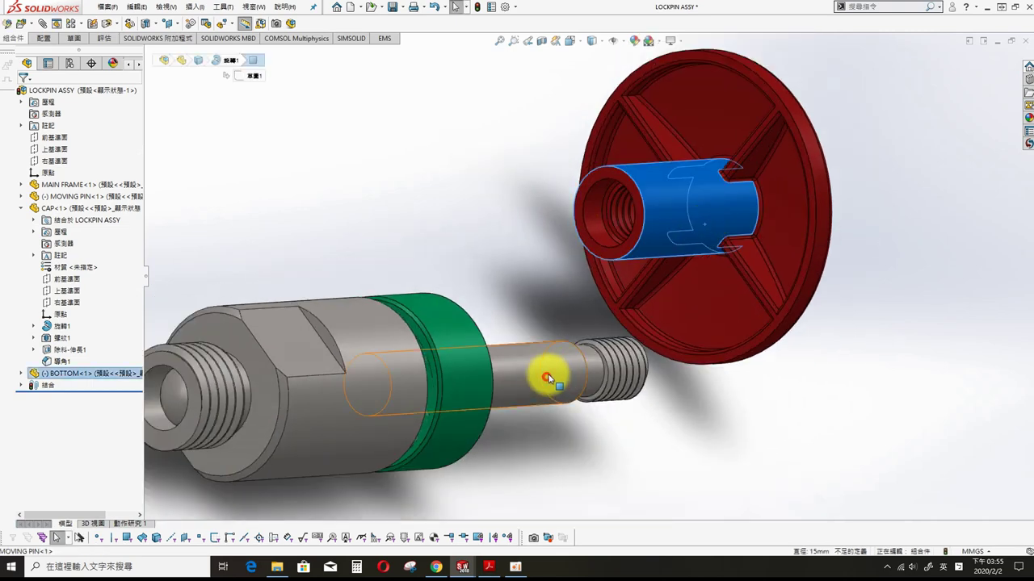
left_click(601, 374)
left_click(665, 362)
mouse_move(665, 362)
middle_mouse_down()
mouse_move(710, 330)
mouse_move(647, 361)
mouse_move(641, 346)
middle_mouse_up()
scroll(669, 367, "down", 2)
left_click_drag(641, 346, 641, 358)
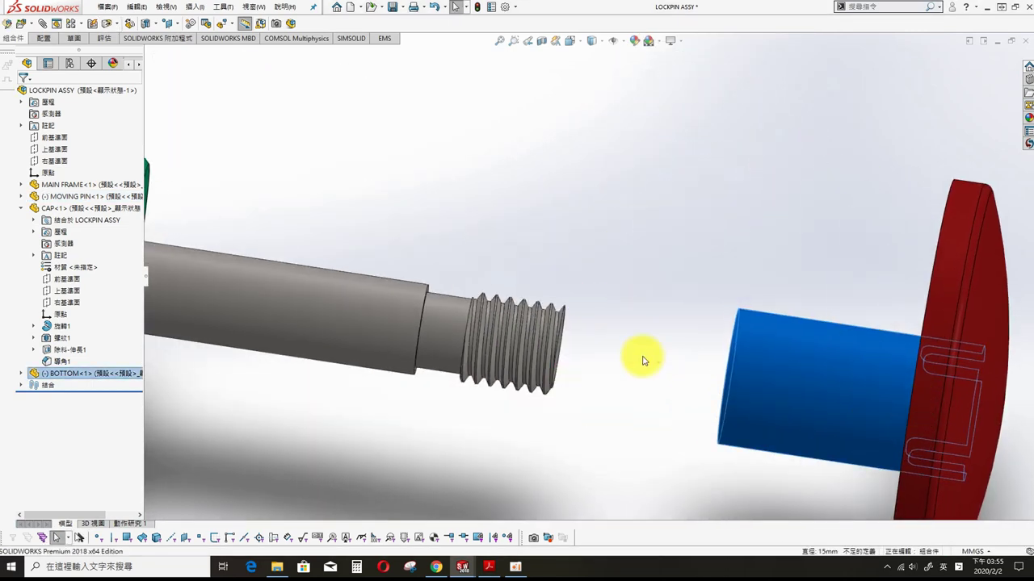
mouse_move(641, 357)
middle_mouse_down()
mouse_move(595, 376)
mouse_move(711, 396)
middle_mouse_up()
left_click(595, 376)
left_click(703, 369)
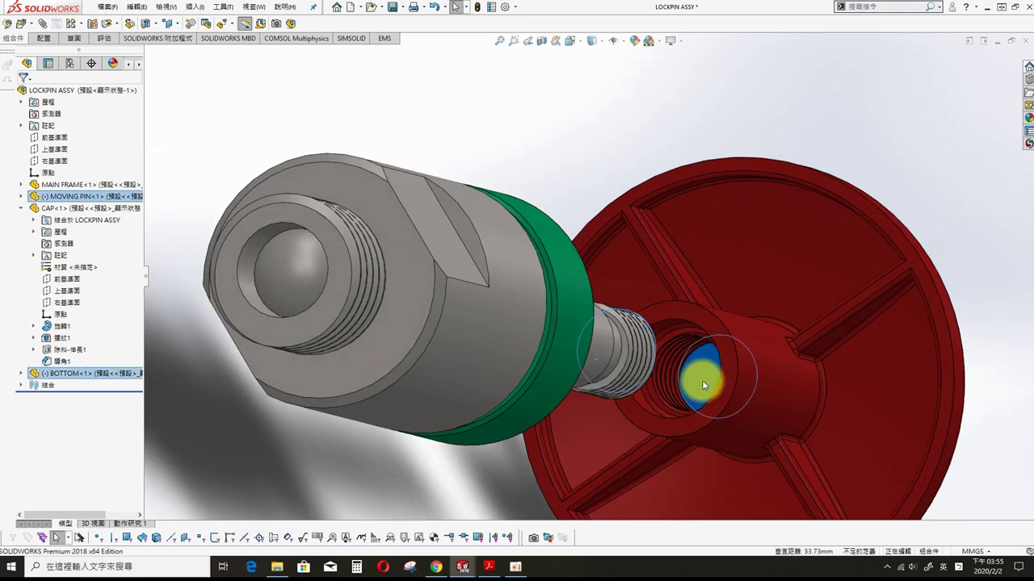
- Make BOTTOM's front plane coincident with CAP's front plane
left_click(17, 373)
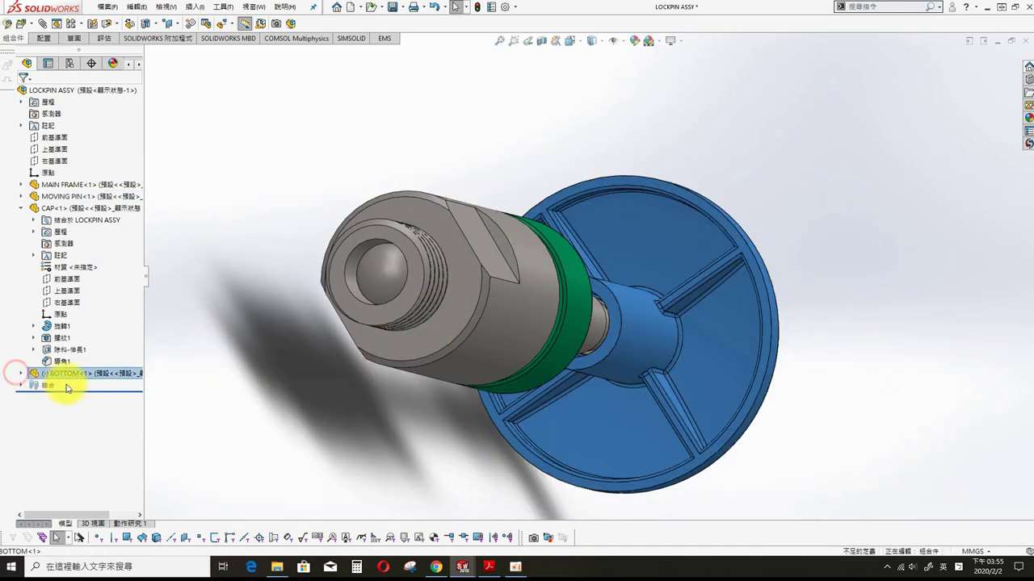
left_click(23, 373)
left_click(68, 337)
left_click(71, 173, "ctrl")
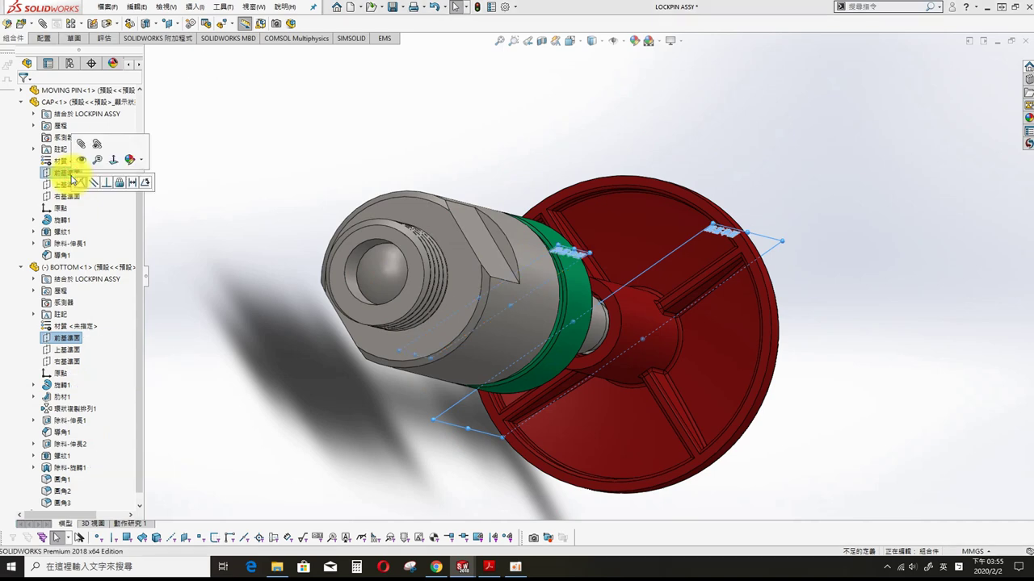
left_click(81, 184)
mouse_move(854, 215)
middle_mouse_down()
mouse_move(768, 339)
mouse_move(496, 342)
mouse_move(735, 297)
middle_mouse_up()
left_click(853, 371)
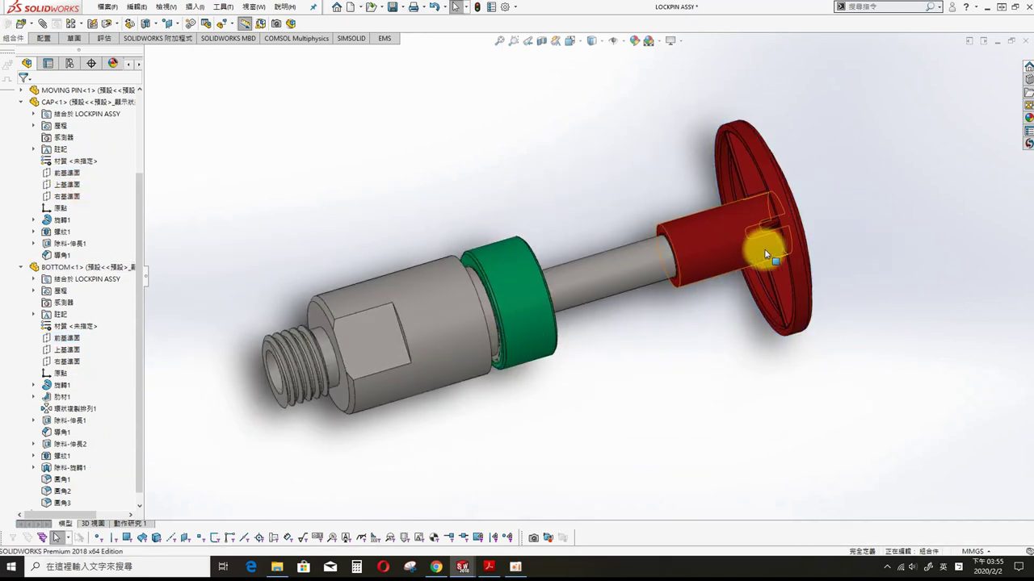
left_click(505, 146)
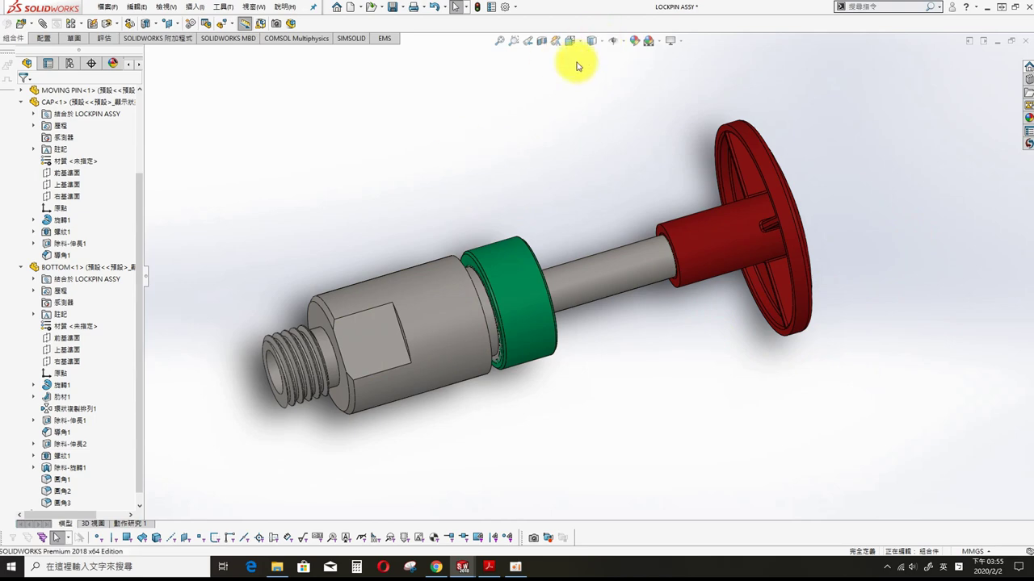
- Select the assembly's Front Plane for the new spring part
left_click(56, 137)
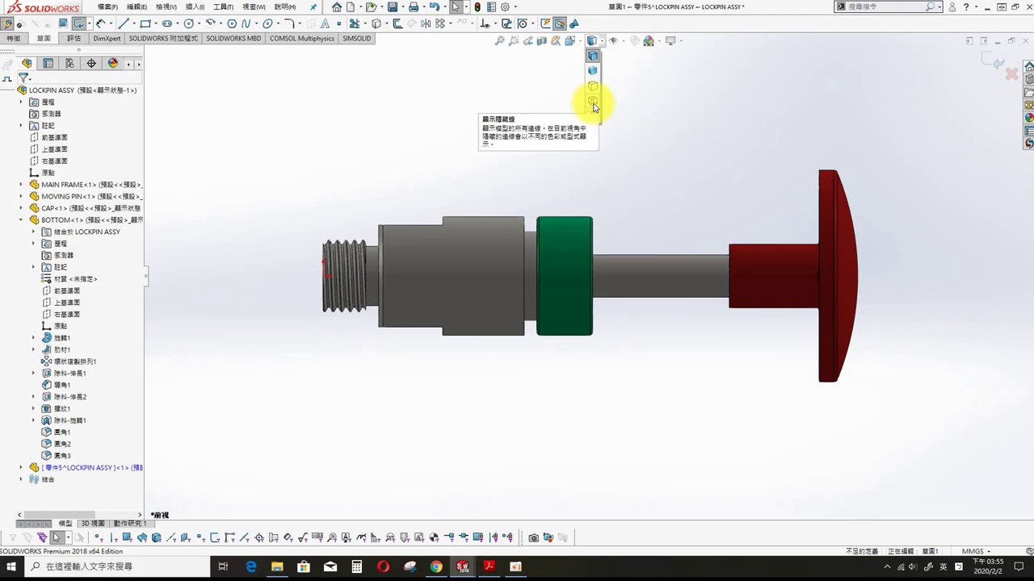
- Switch to Hidden Lines Visible and push the moving pin and cap into the frame body
left_click(590, 71)
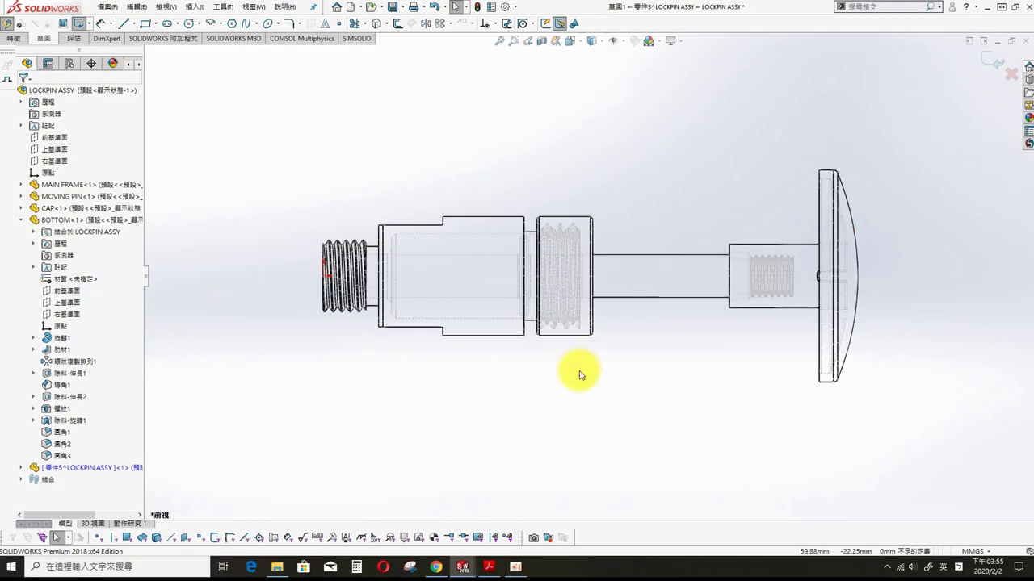
scroll(603, 266, "down", 5)
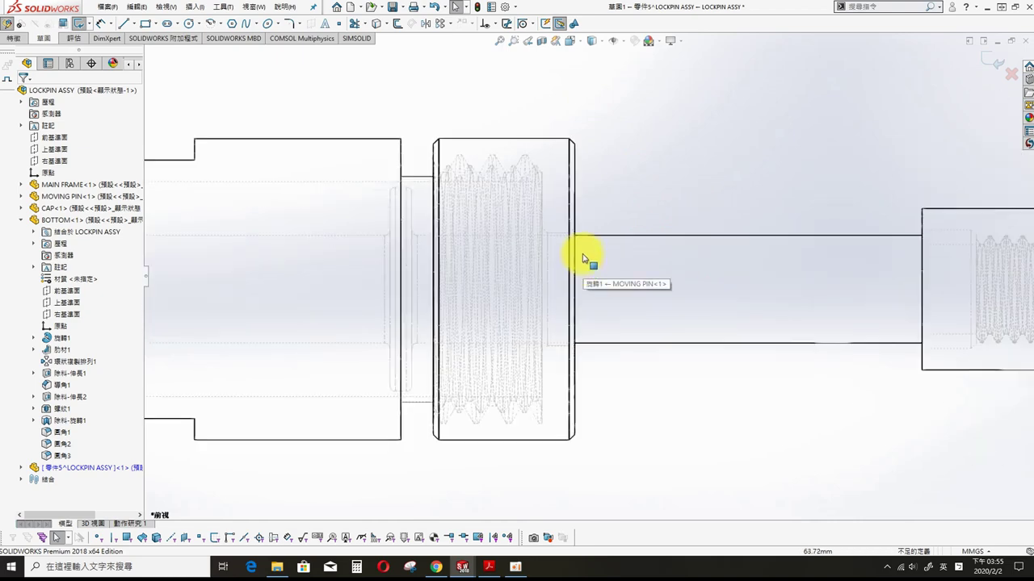
scroll(668, 151, "up", 3)
key("s")
left_click(735, 178)
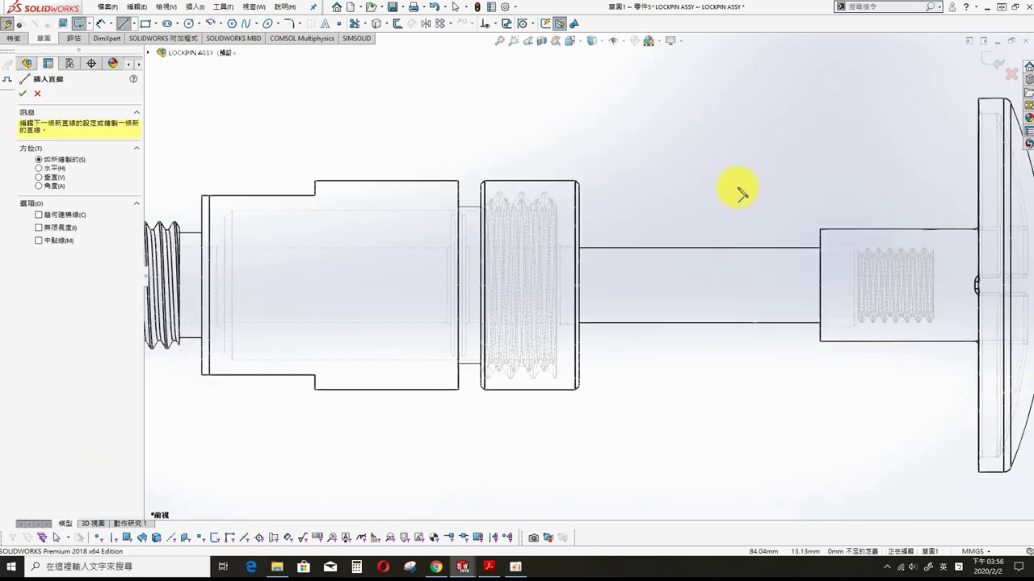
left_click(1011, 73)
left_click(473, 287)
scroll(726, 270, "up", 2)
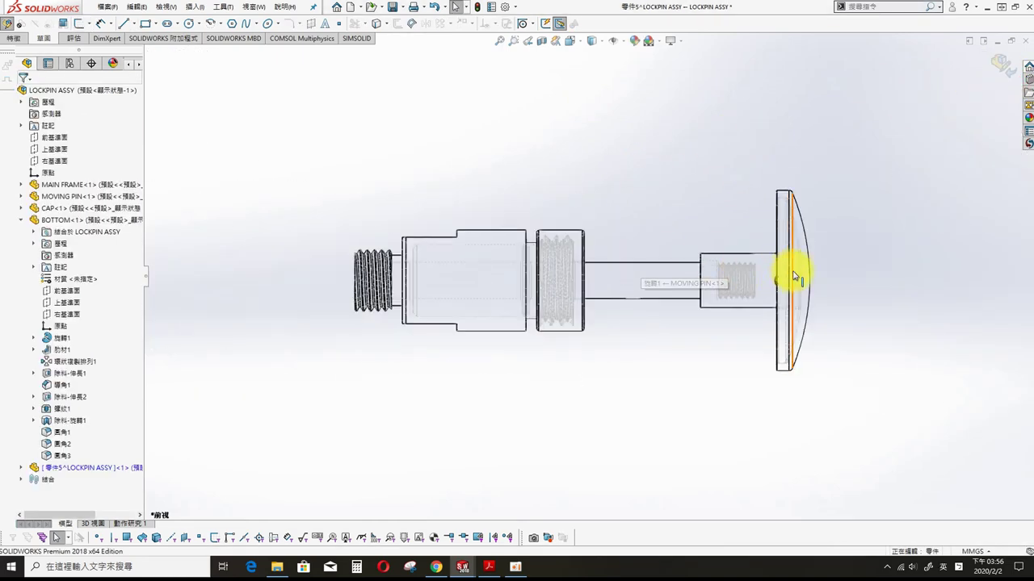
left_click_drag(765, 234, 510, 296)
scroll(493, 217, "down", 1)
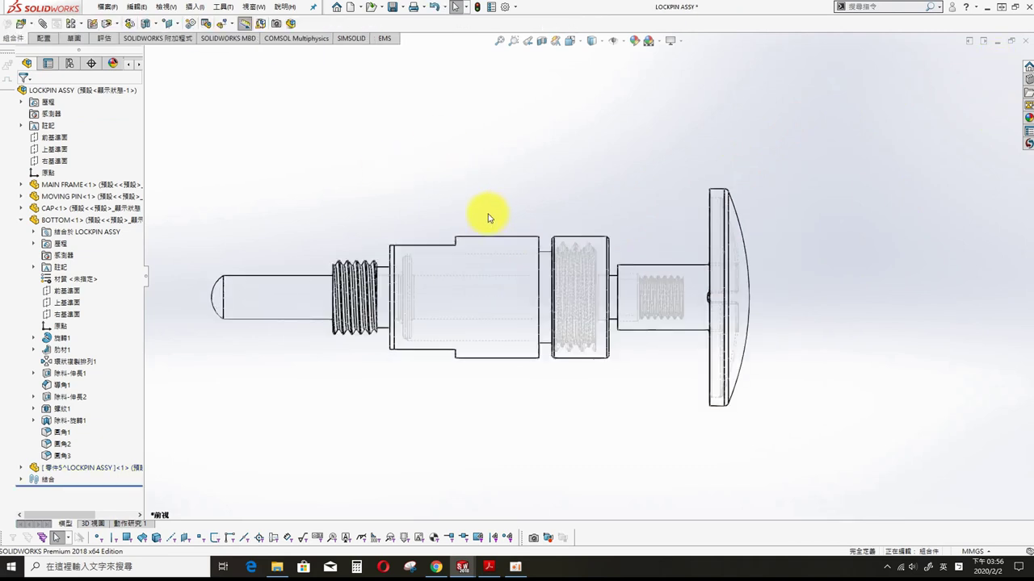
- Edit the new part and sketch a horizontal path line through the pin on its Front Plane
left_click(76, 469)
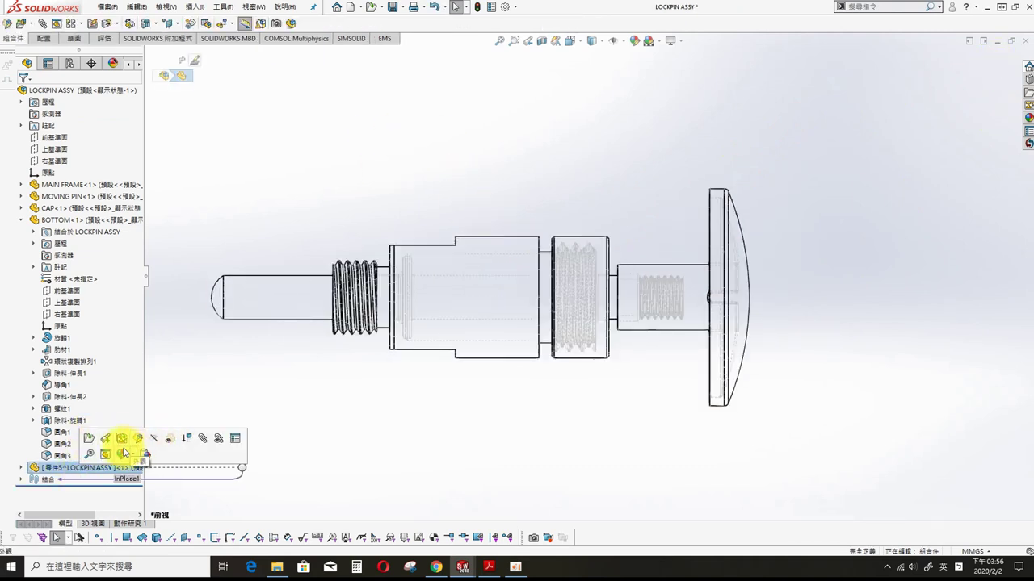
left_click(138, 440)
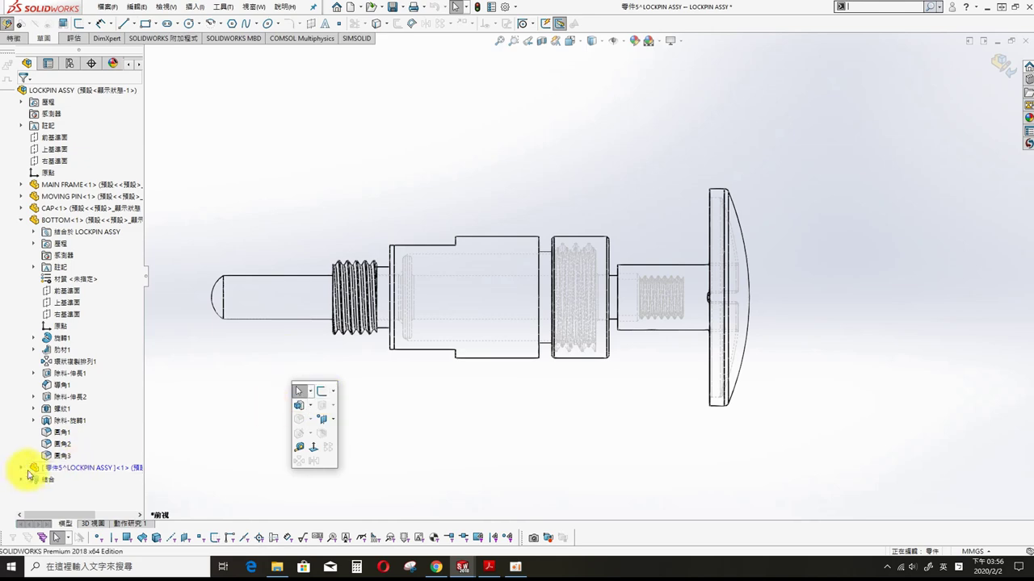
left_click(68, 469)
left_click(97, 452)
key("s")
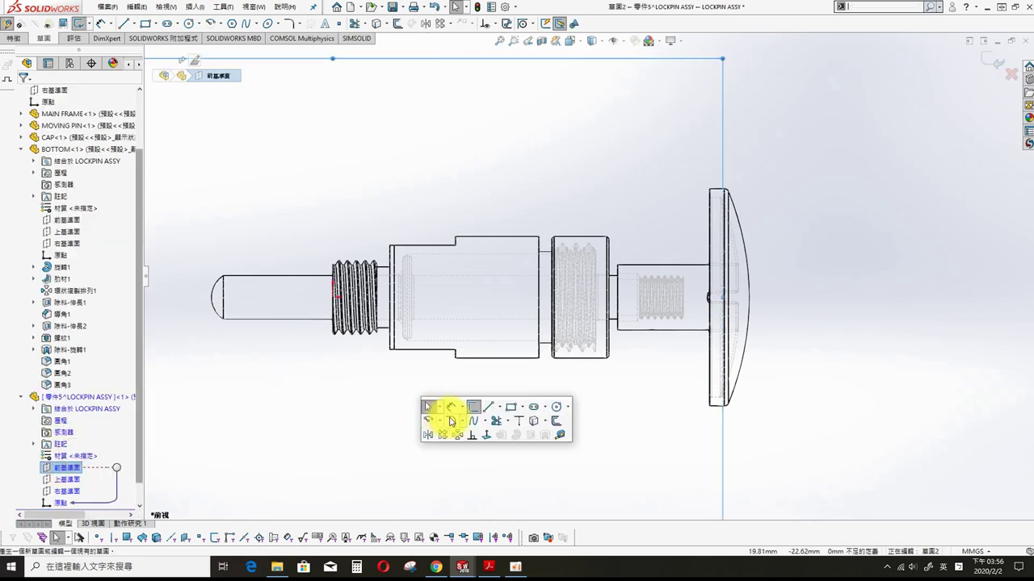
left_click(450, 420)
left_click_drag(431, 297, 530, 296)
- Dimension both line ends 0.50 mm in from the part edges and exit the sketch
scroll(447, 325, "down", 1)
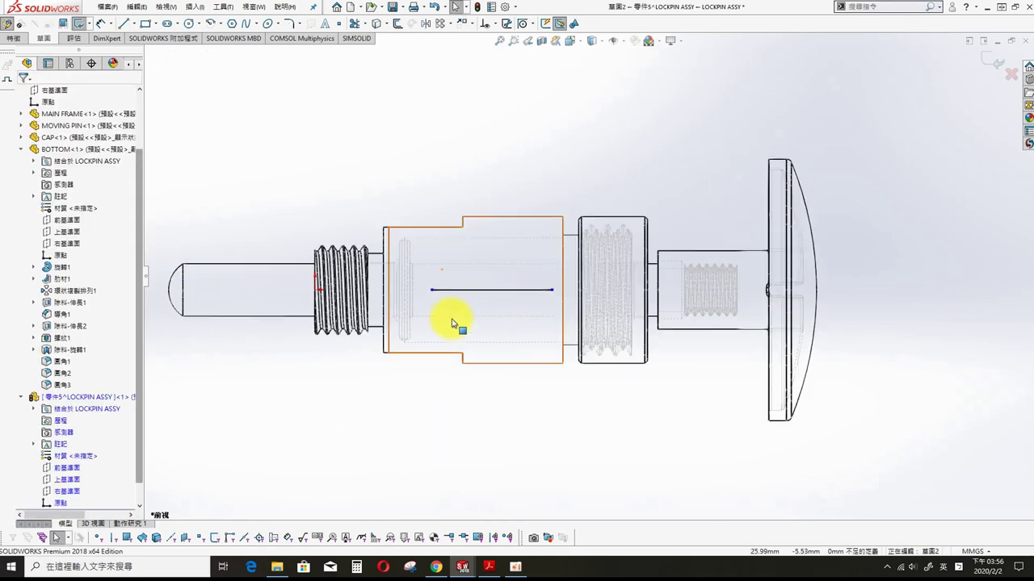
scroll(452, 323, "down", 2)
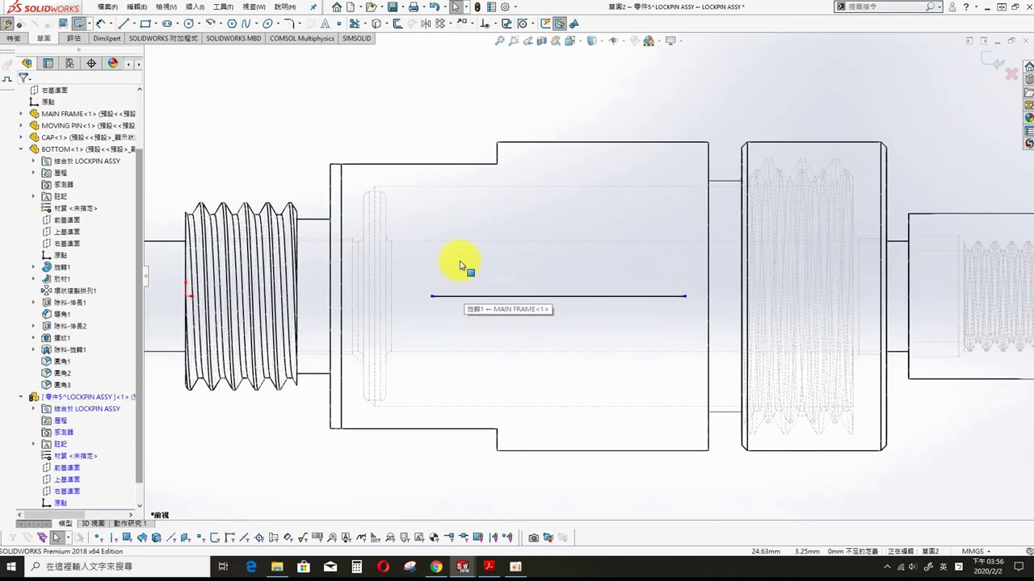
left_click(432, 297)
left_click(389, 113)
type("0.5")
key("Return")
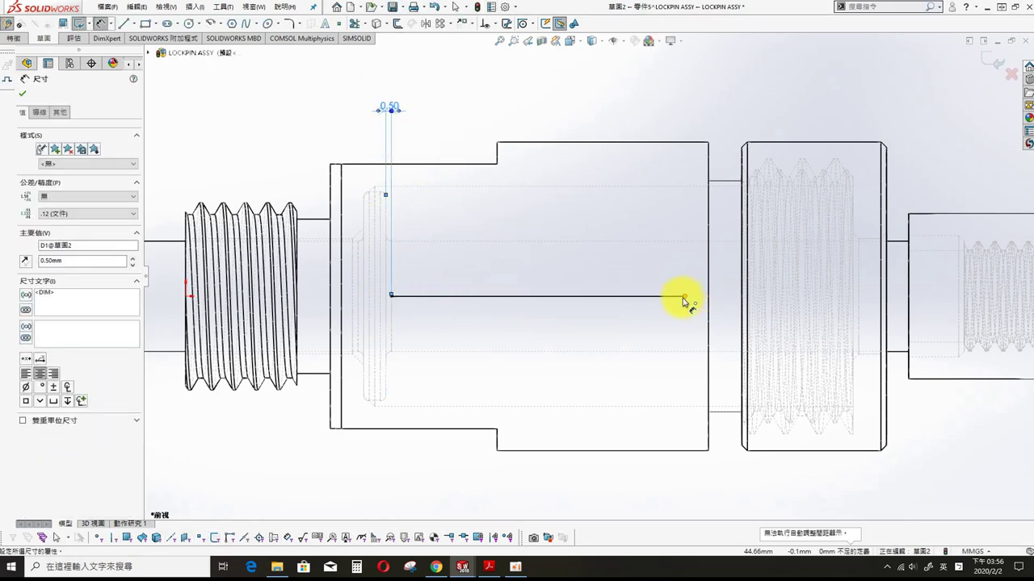
left_click(683, 298)
scroll(852, 246, "down", 1)
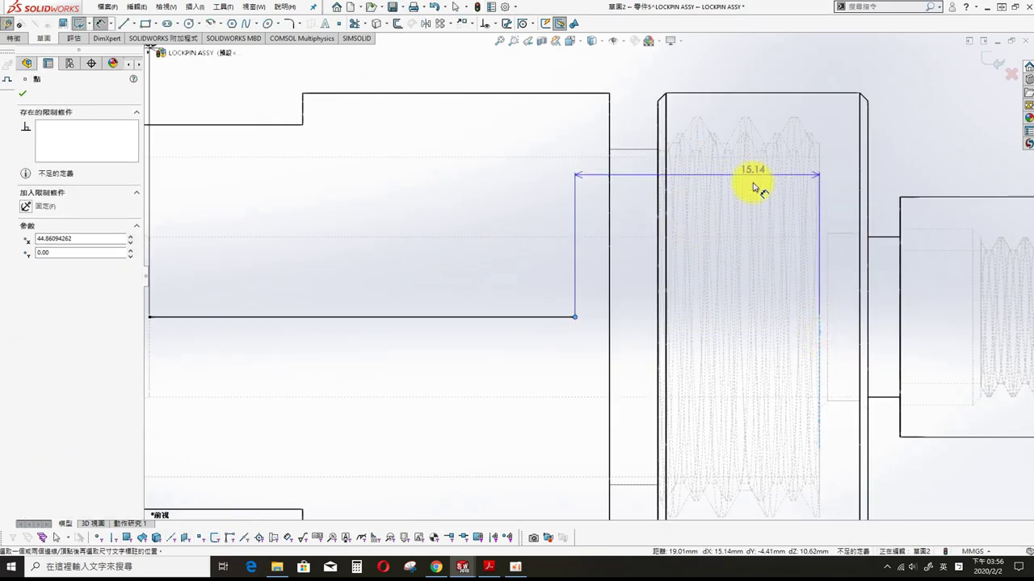
scroll(590, 272, "up", 2)
left_click(676, 126)
type("0.5")
key("Return")
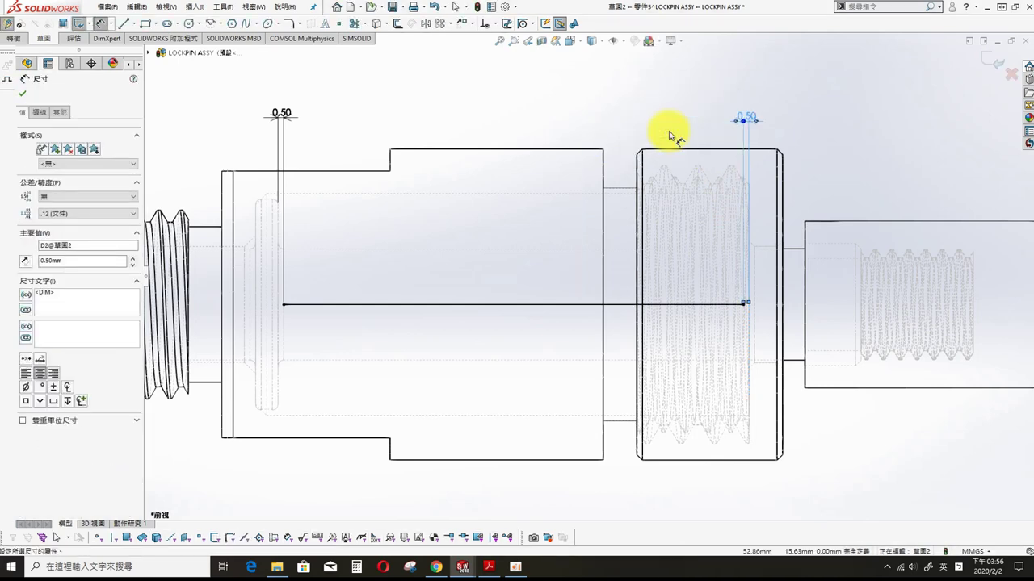
left_click(987, 59)
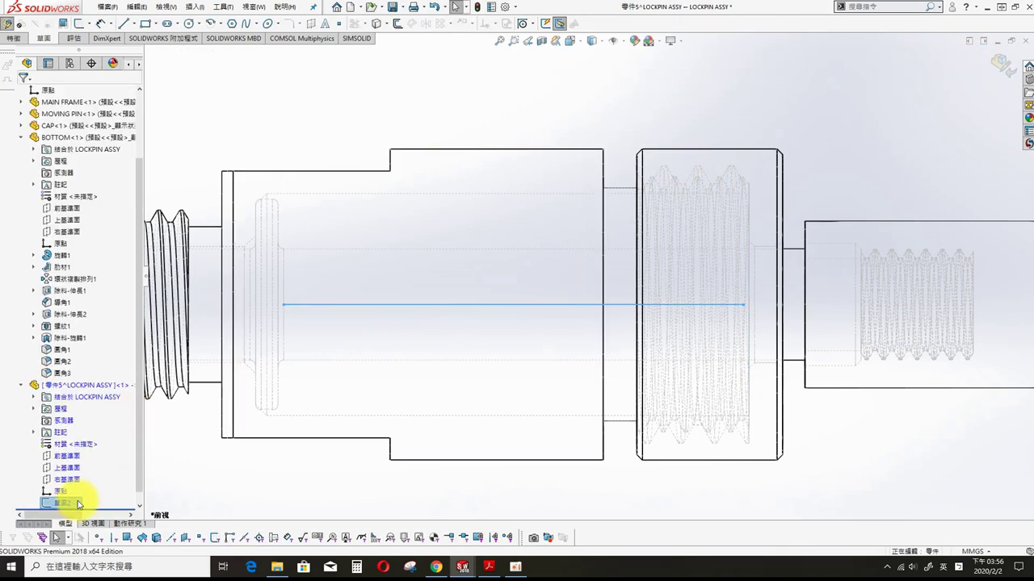
- On the Front Plane, place a point vertically aligned with the path line's left endpoint
left_click(50, 457)
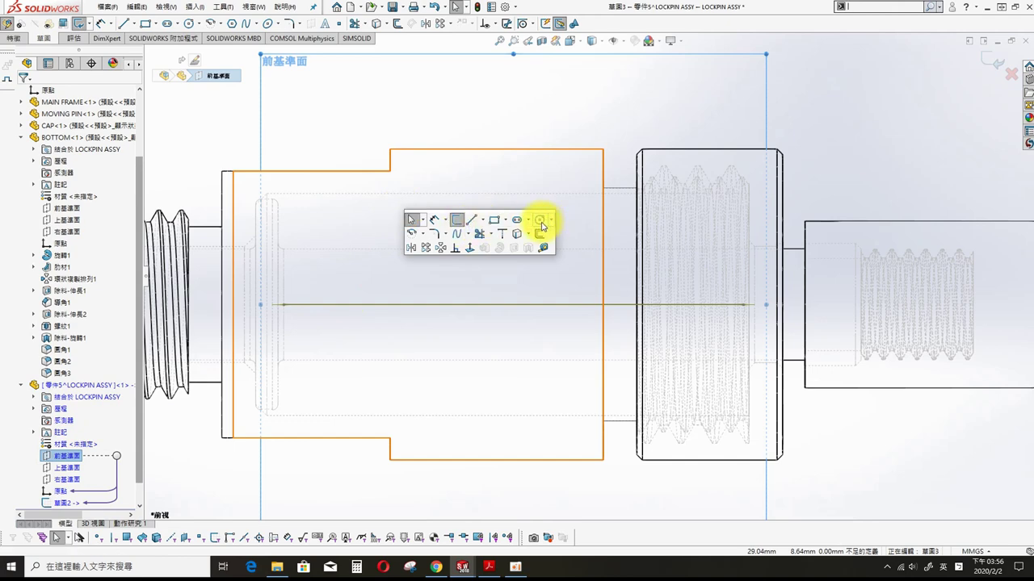
left_click(540, 221)
left_click(335, 217)
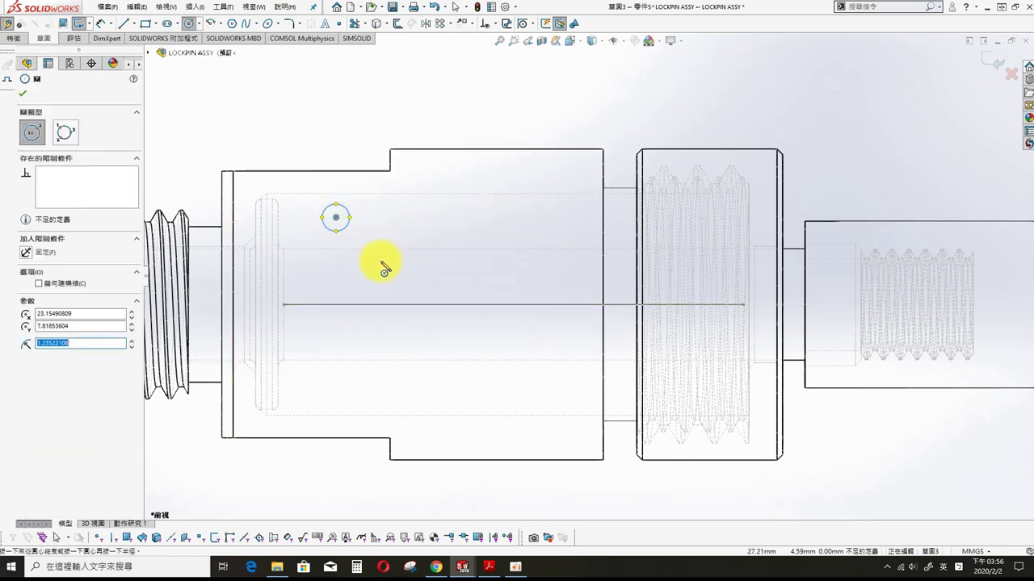
left_click(284, 307, "ctrl")
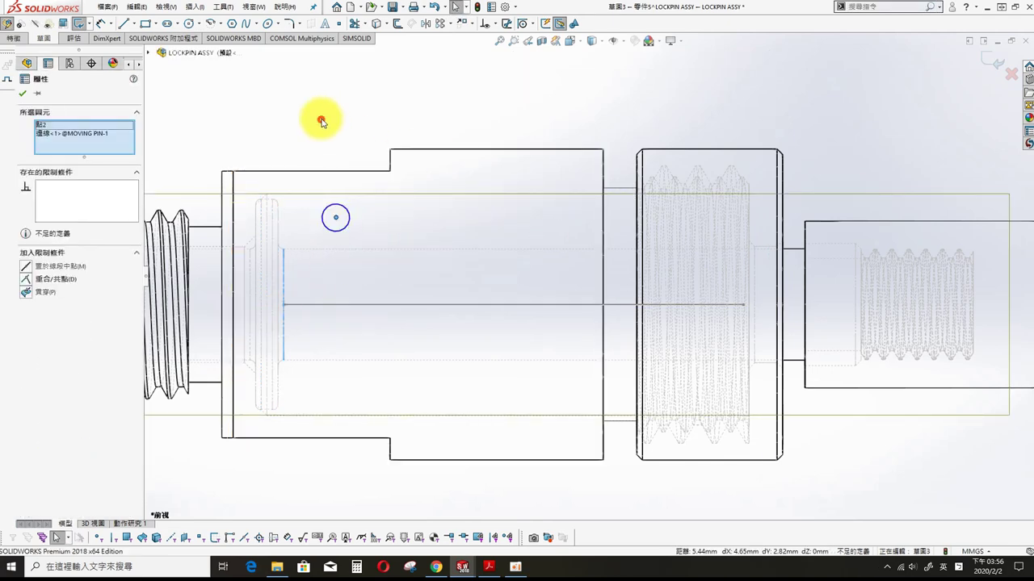
left_click(322, 121)
left_click(336, 217)
left_click(284, 304, "ctrl")
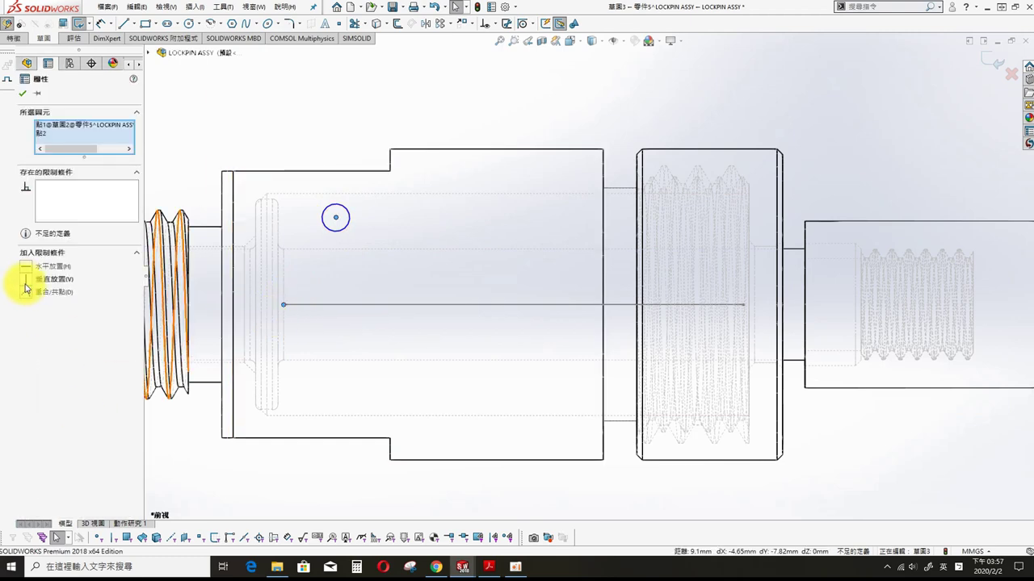
left_click(237, 234)
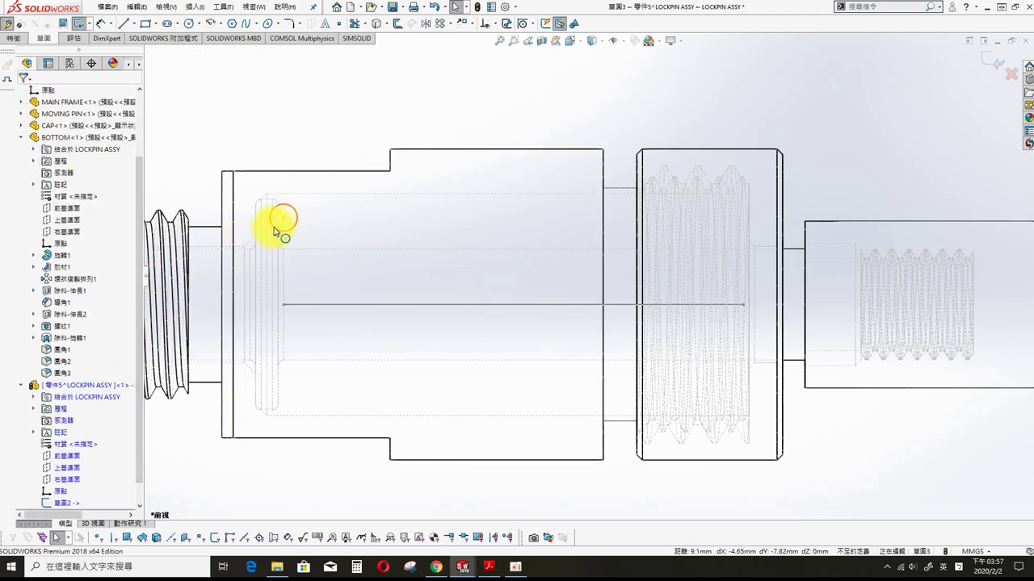
- Delete the stray sketch line and dimension the point 9.00 mm above the path line
left_click(280, 275)
left_click(30, 267)
left_click(316, 145)
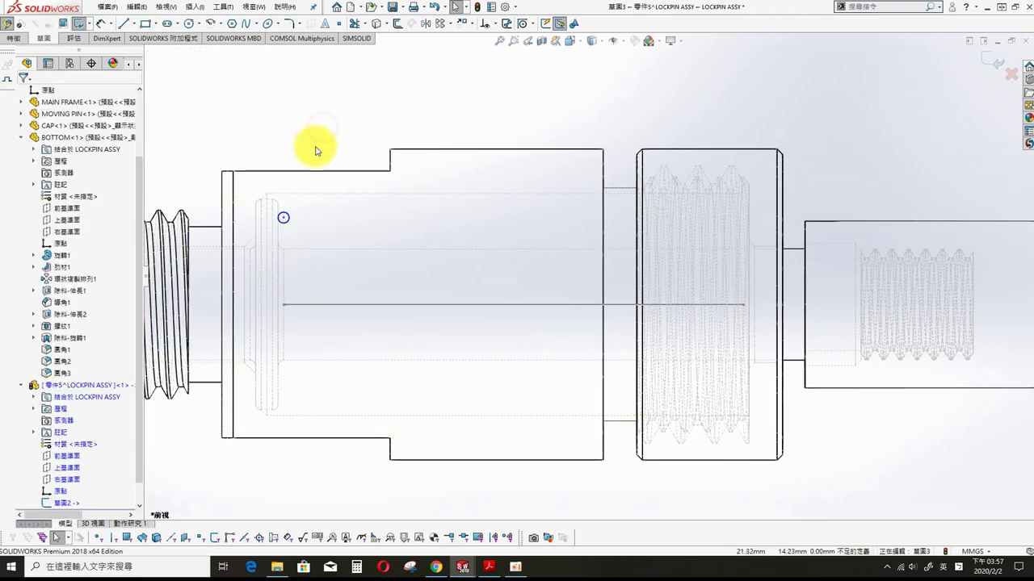
left_click(285, 227)
left_click(283, 218)
left_click(365, 305)
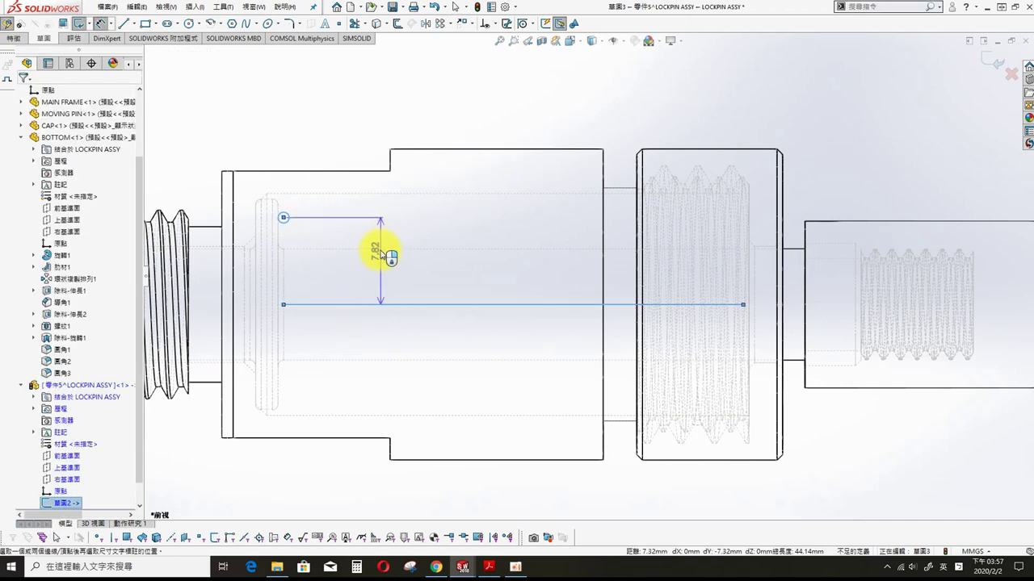
left_click(390, 246)
key("Return")
left_click(415, 75)
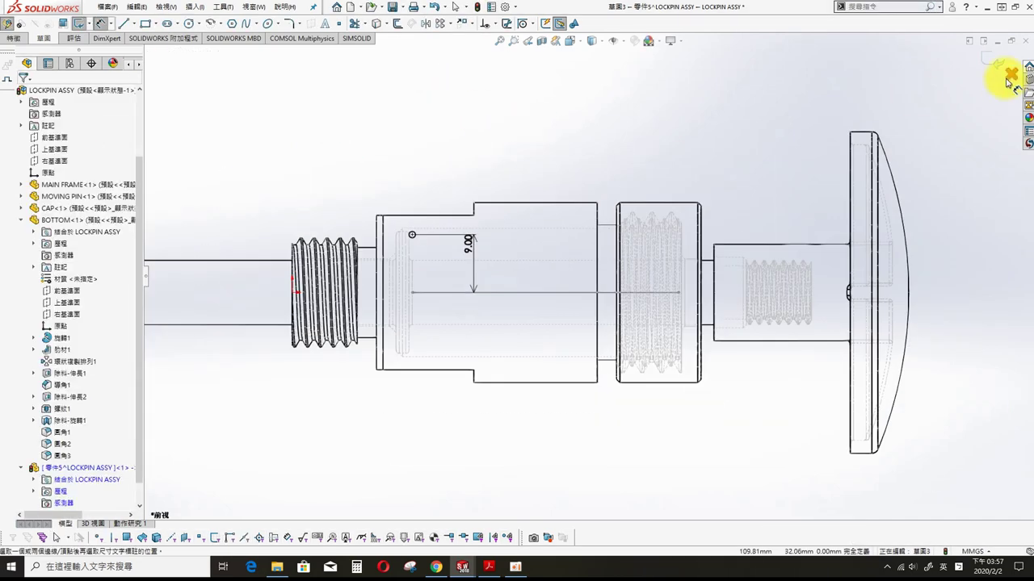
- Sweep the profile point along the horizontal path line, twisting it by a specified number of turns
key("s")
left_click(339, 130)
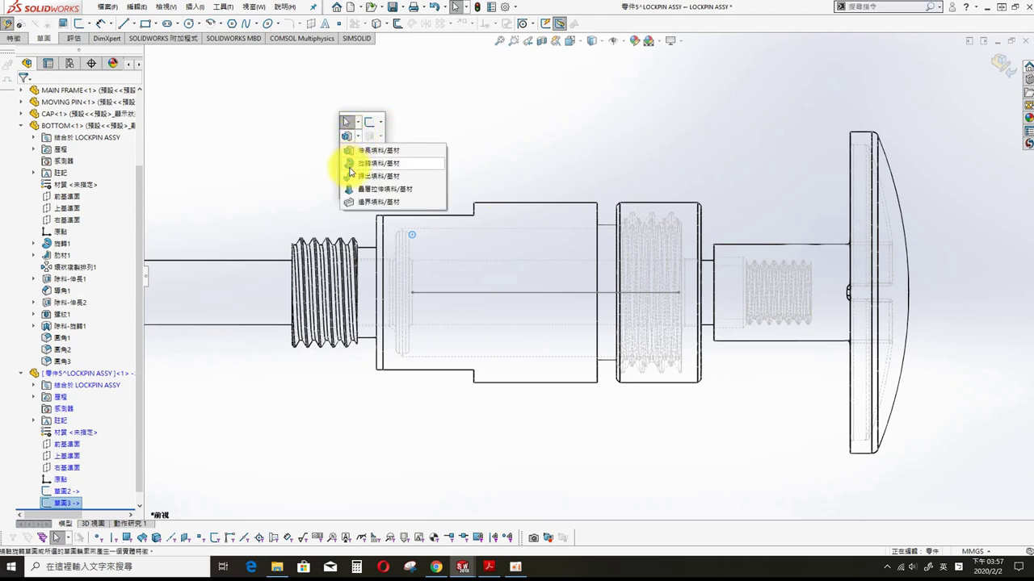
left_click(379, 165)
left_click(528, 292)
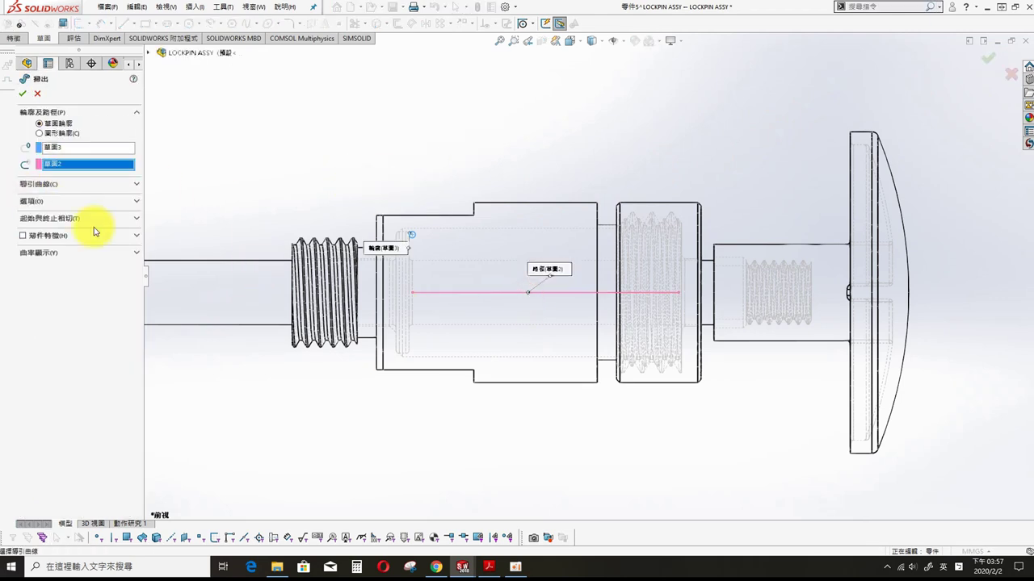
left_click(30, 202)
left_click(64, 245)
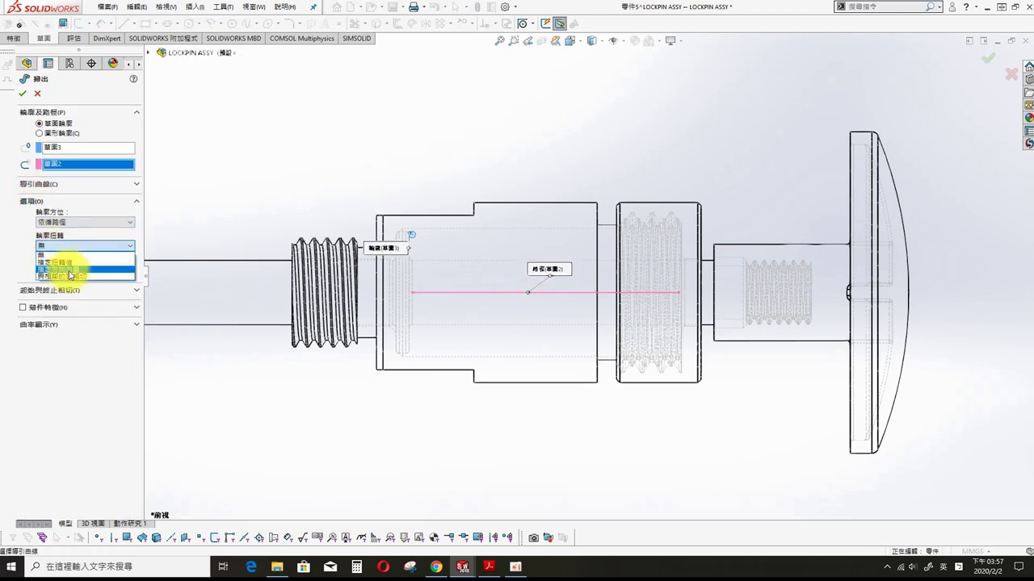
left_click(84, 263)
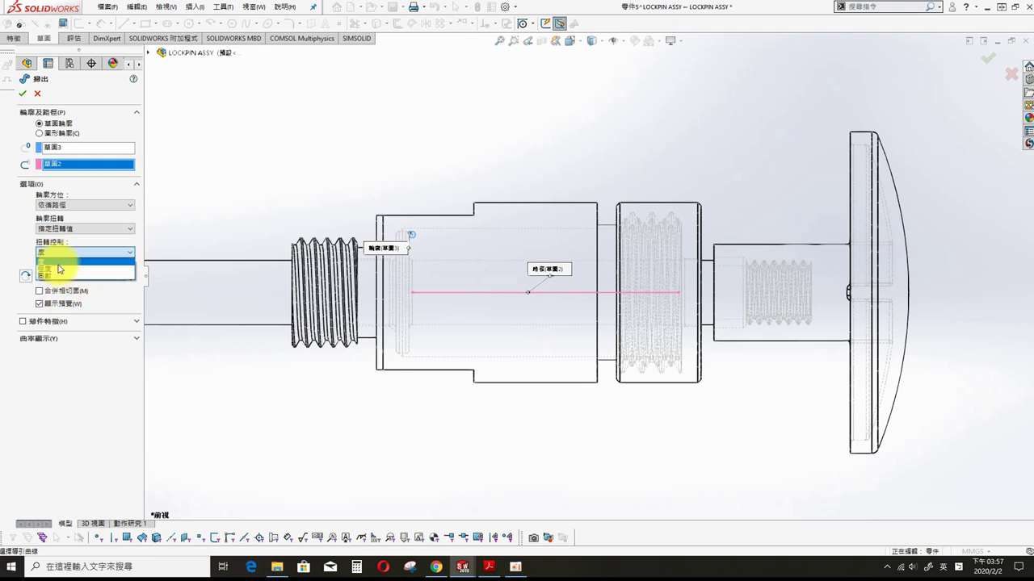
left_click(60, 275)
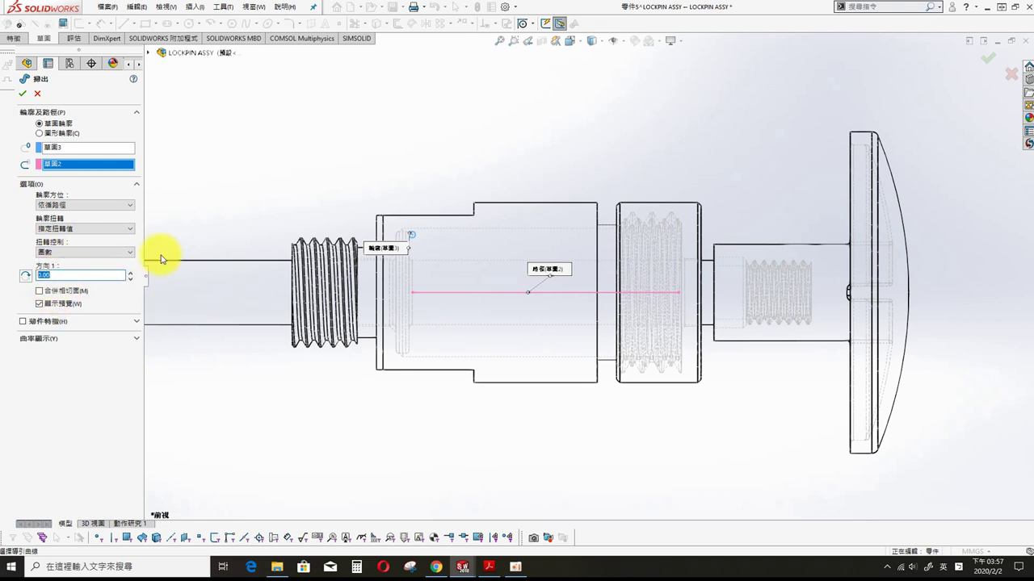
type("10")
left_click(24, 79)
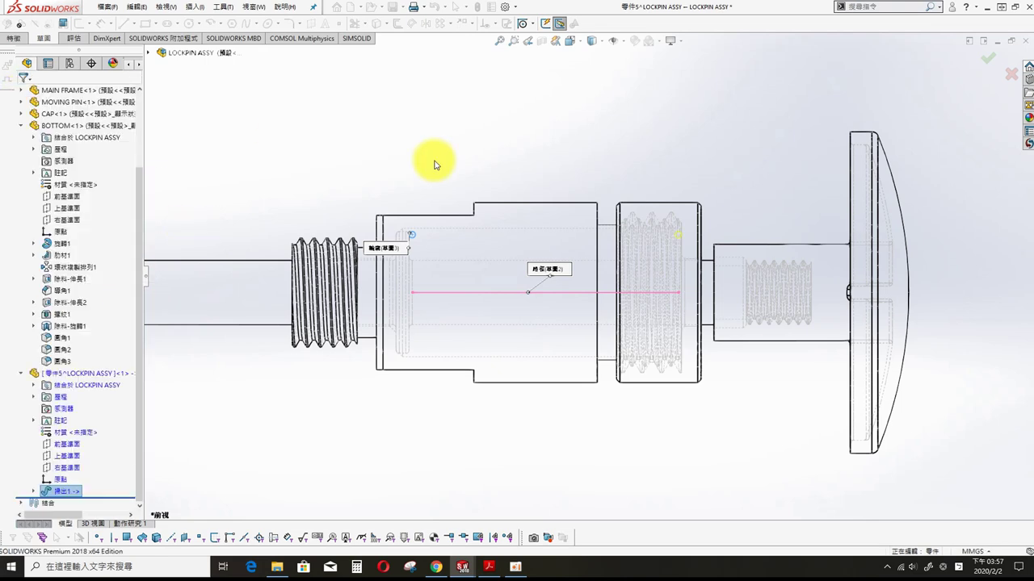
scroll(702, 149, "down", 3)
scroll(593, 298, "up", 3)
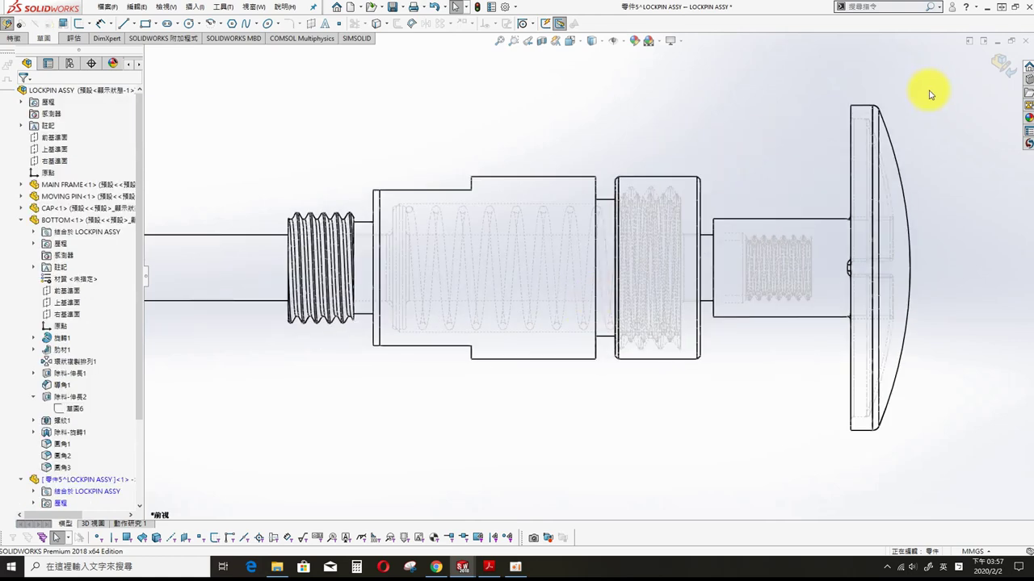
- Return to the assembly and rename the new part SPRING^LOCKPIN ASSY
left_click(1002, 65)
right_click(89, 480)
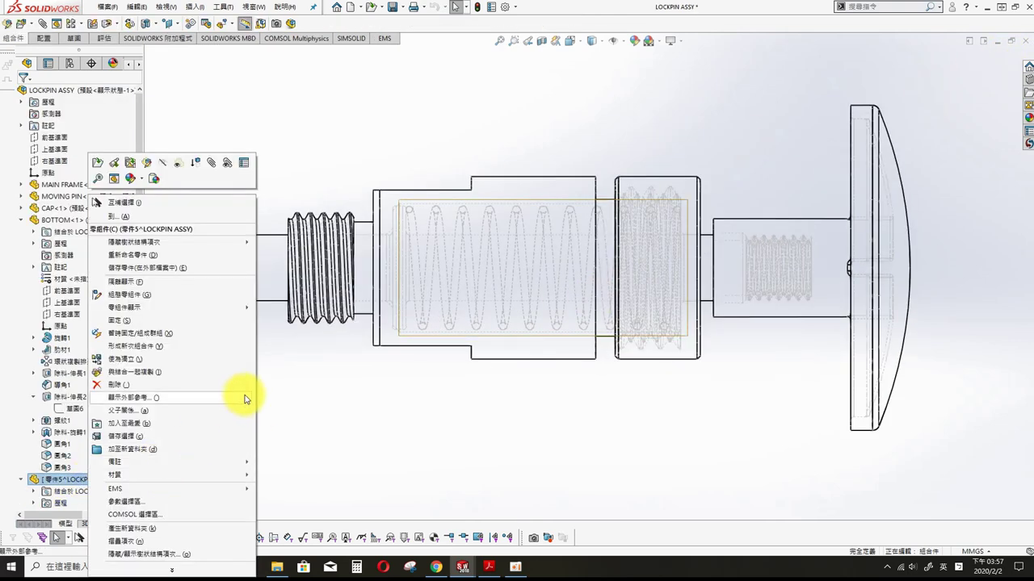
left_click(158, 255)
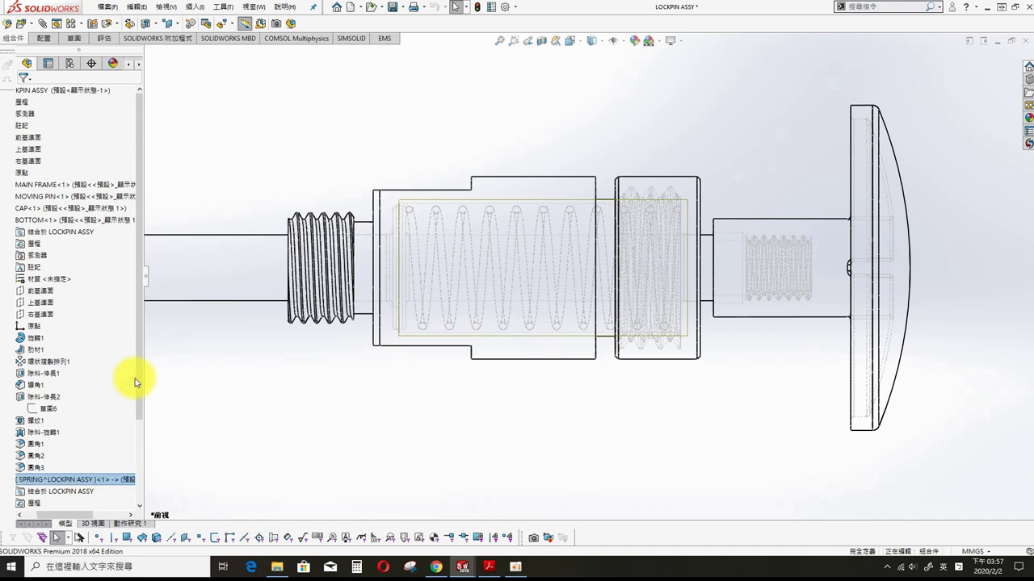
scroll(411, 215, "up", 3)
- Open the spring part in its own window
right_click(65, 480)
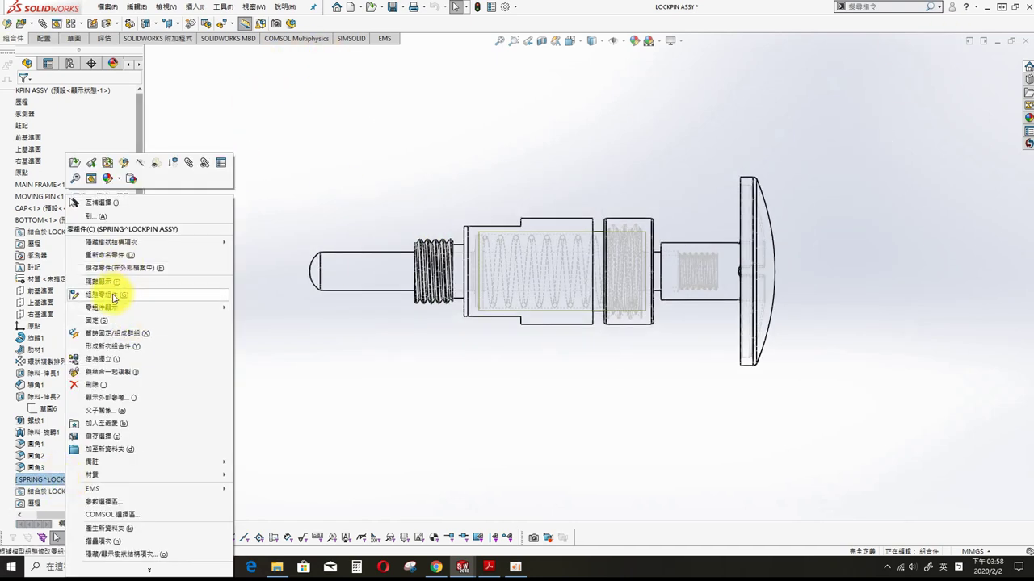
left_click(282, 180)
right_click(32, 480)
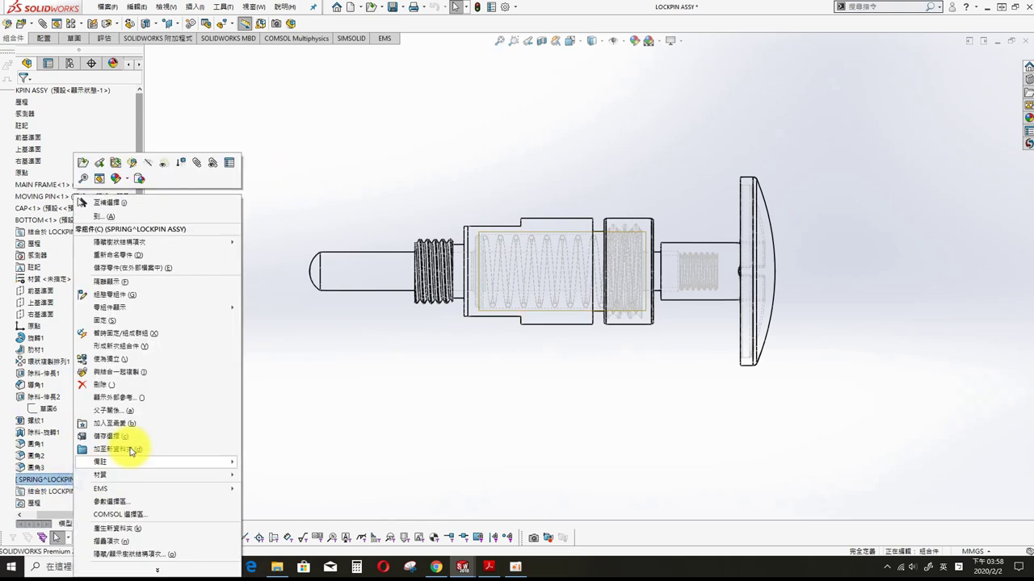
left_click(79, 160)
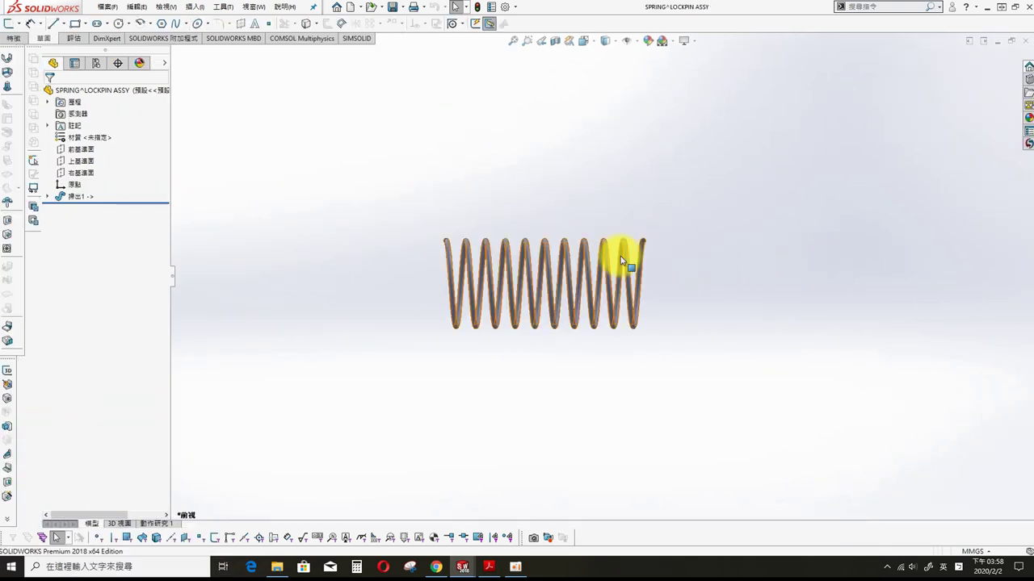
- In isometric view, add Plane1 through the path line's left endpoint, perpendicular to the line
key("ctrl+7")
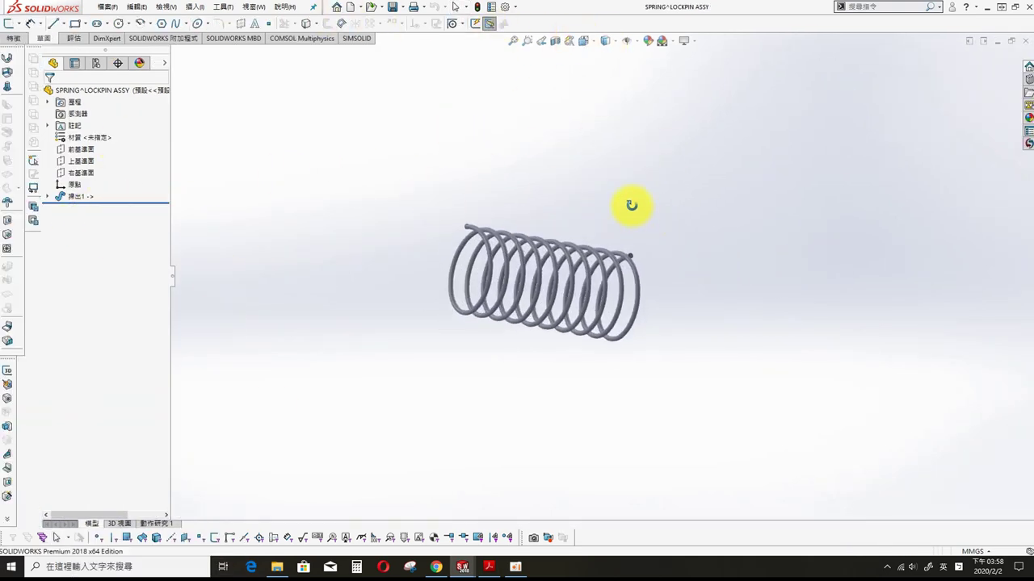
left_click(78, 196)
left_click(91, 221)
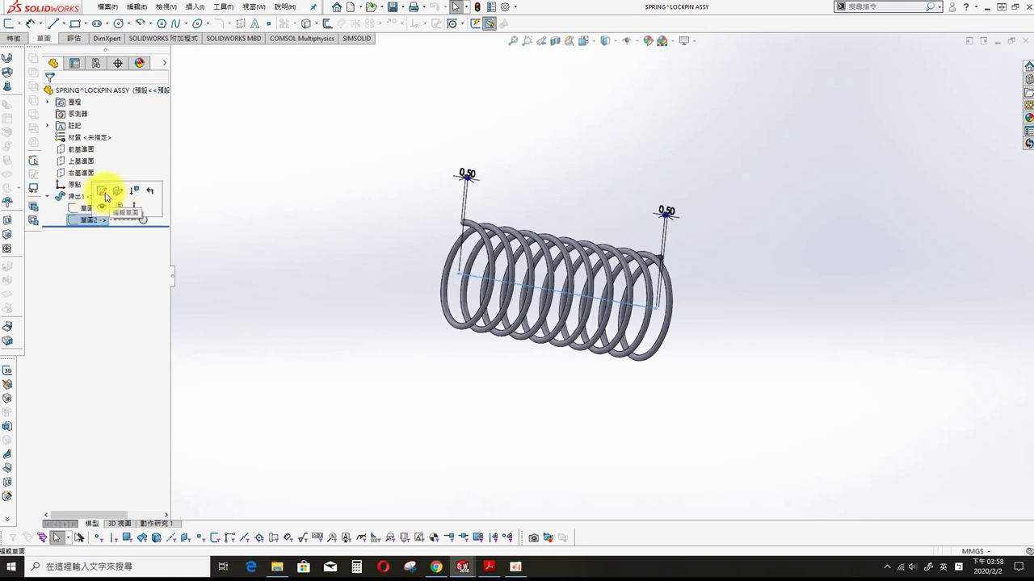
left_click(458, 273)
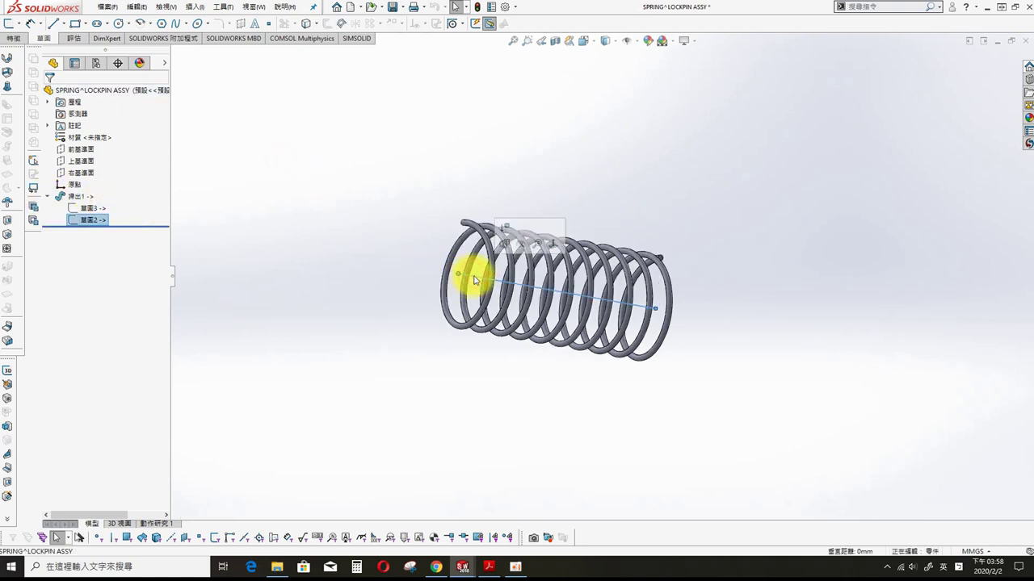
left_click(557, 248)
left_click(556, 224)
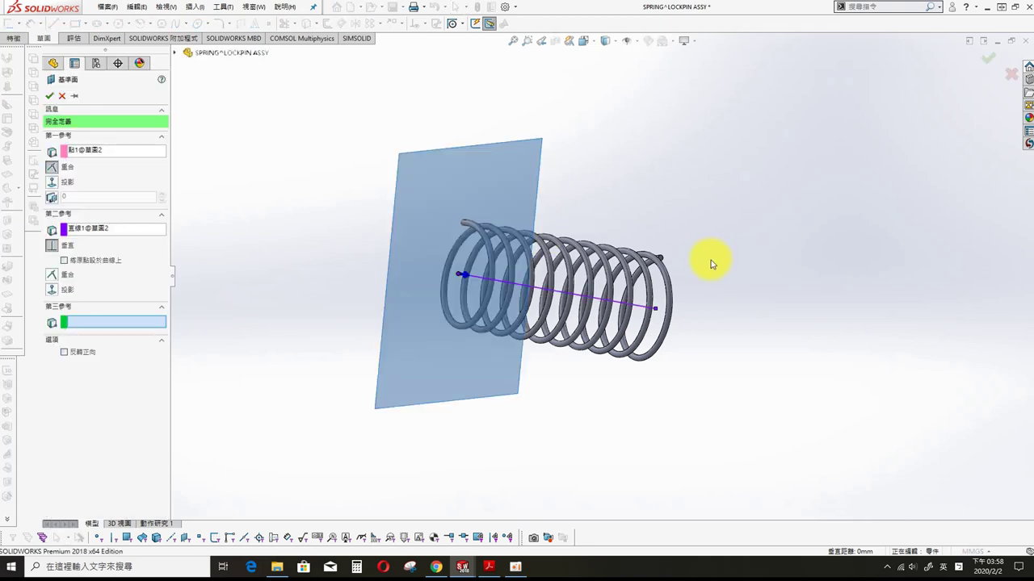
left_click(49, 97)
scroll(473, 248, "down", 3)
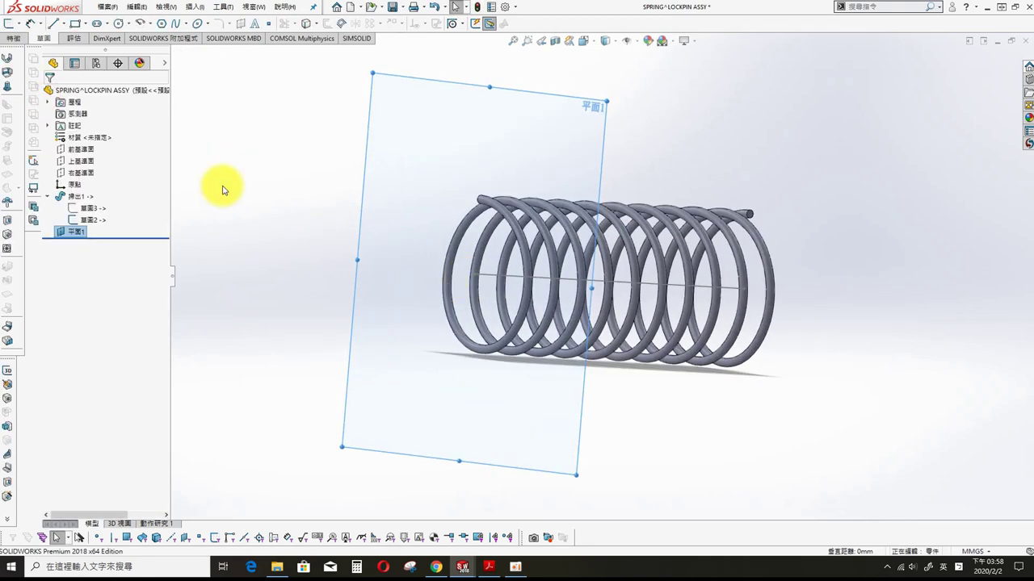
- On Plane1, sketch a centerpoint arc from the spring axis ending on the coil
left_click(137, 24)
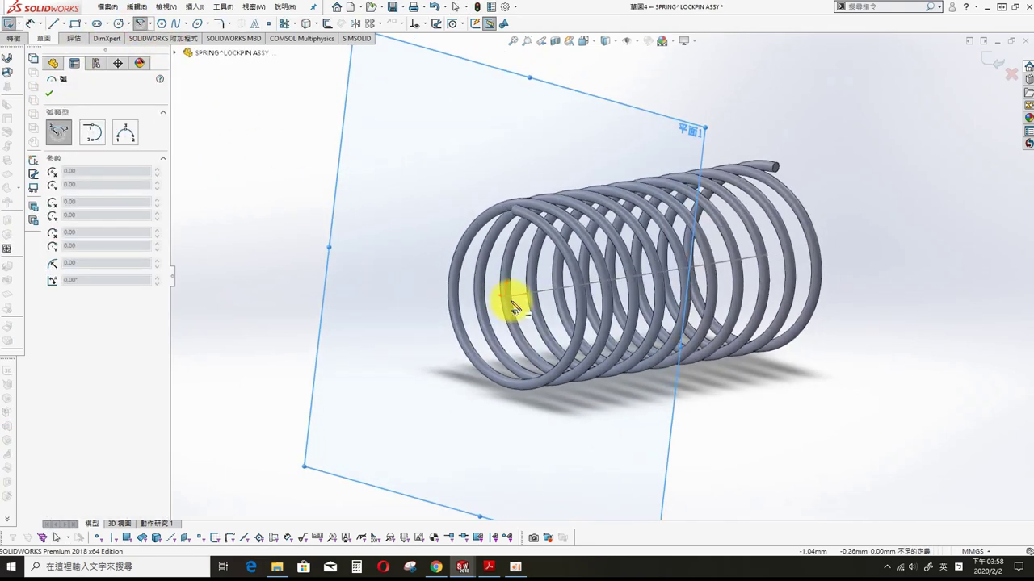
left_click(503, 295)
mouse_move(514, 216)
middle_mouse_down()
mouse_move(624, 169)
mouse_move(743, 269)
middle_mouse_up()
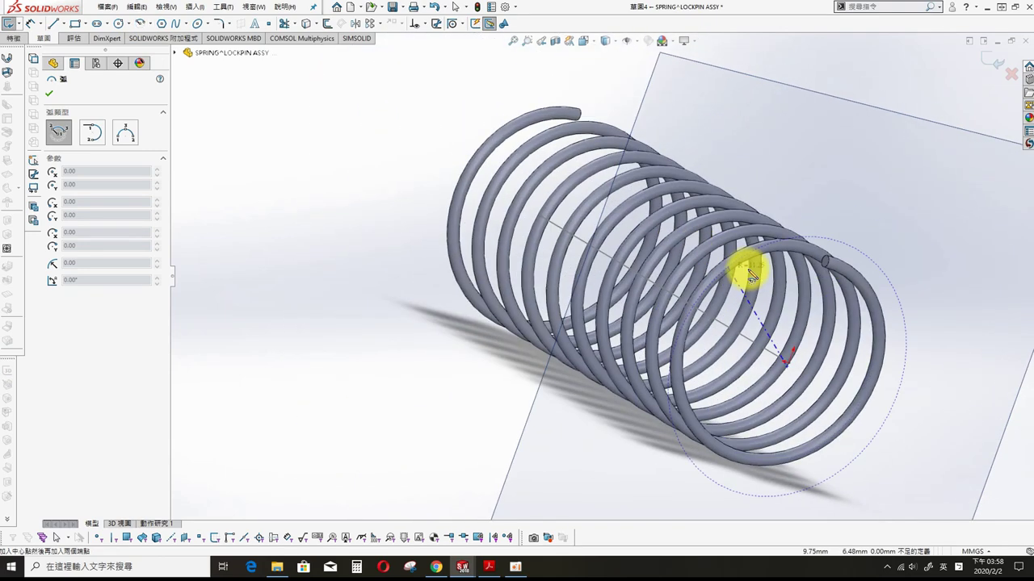
left_click(834, 250)
left_click(720, 490)
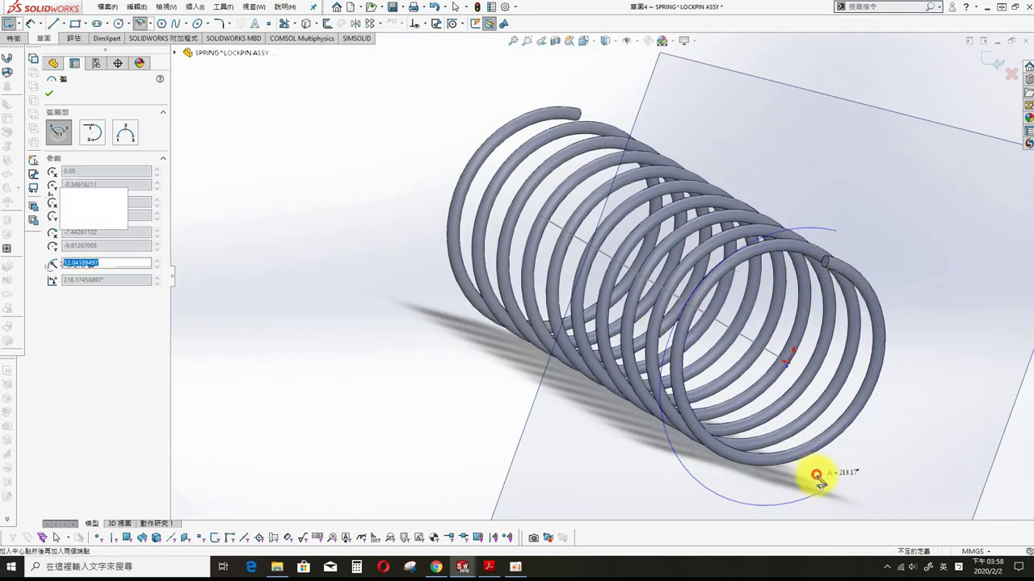
key("Escape")
mouse_move(911, 316)
middle_mouse_down()
mouse_move(796, 299)
mouse_move(708, 228)
middle_mouse_up()
left_click(708, 227, "ctrl")
scroll(692, 254, "down", 2)
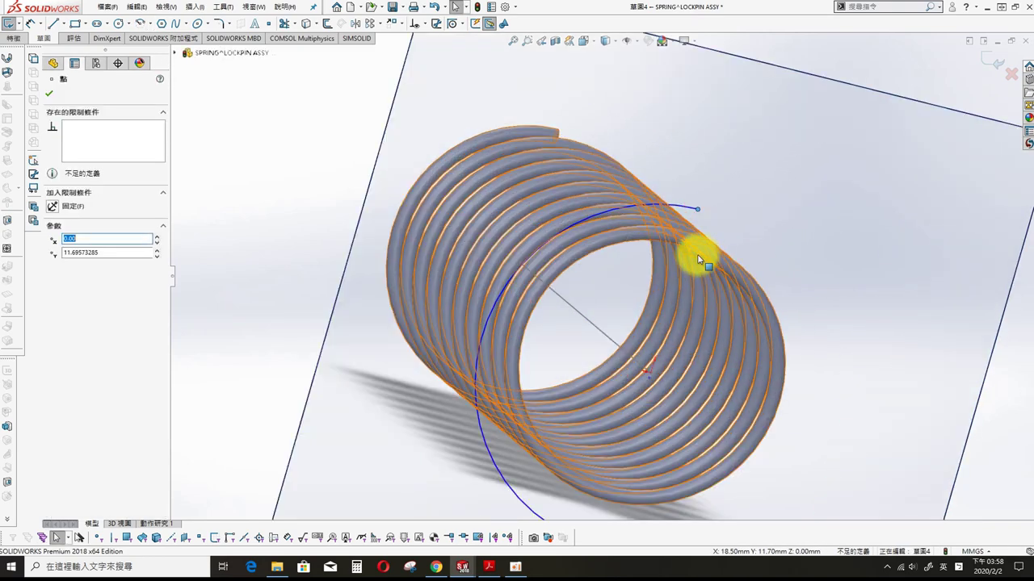
scroll(679, 254, "down", 3)
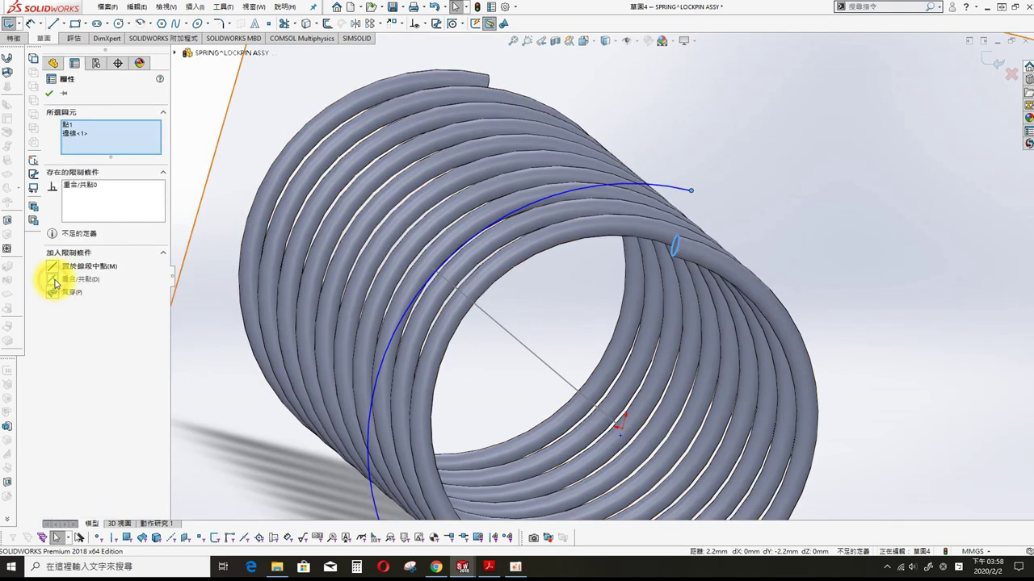
key("Escape")
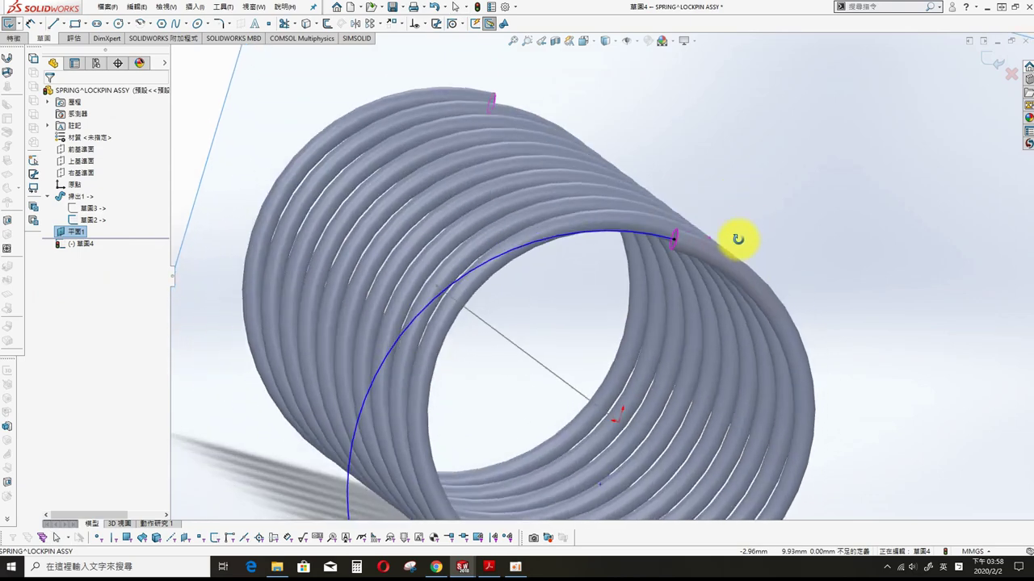
scroll(733, 235, "up", 3)
left_click(601, 345)
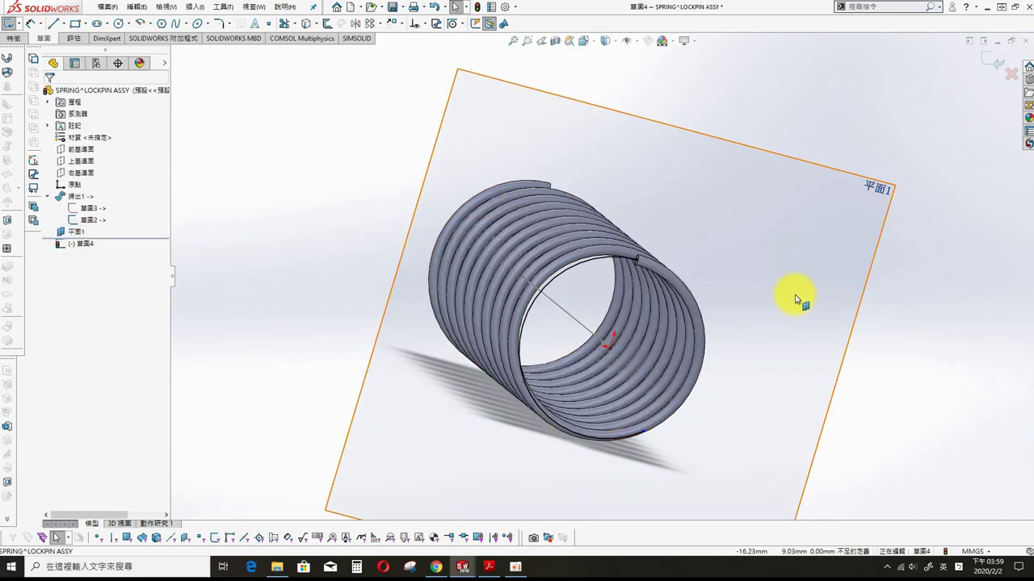
- Draw two construction lines from the arc centre and set the angle between them to 110°
key("s")
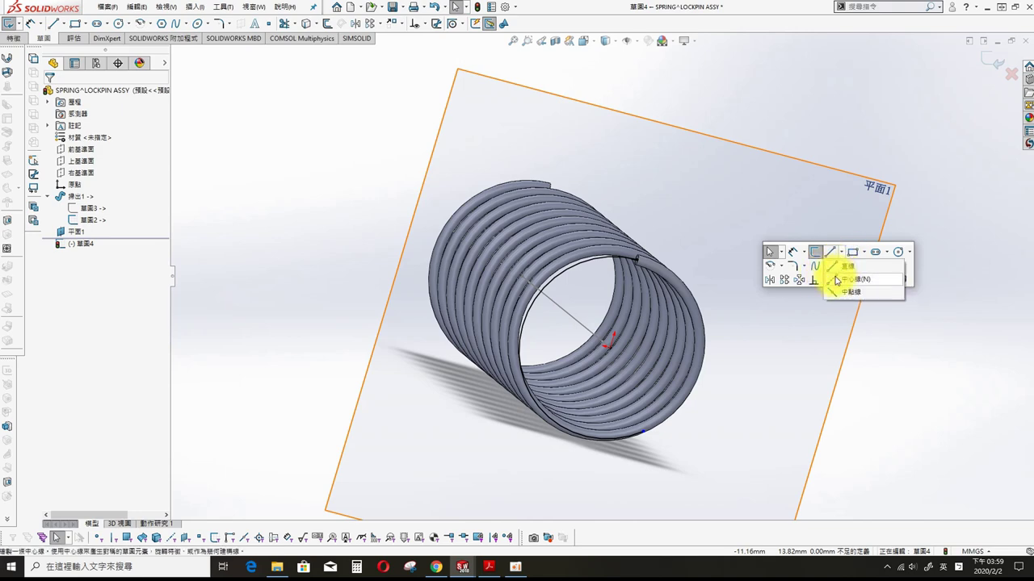
left_click(829, 252)
left_click(644, 267)
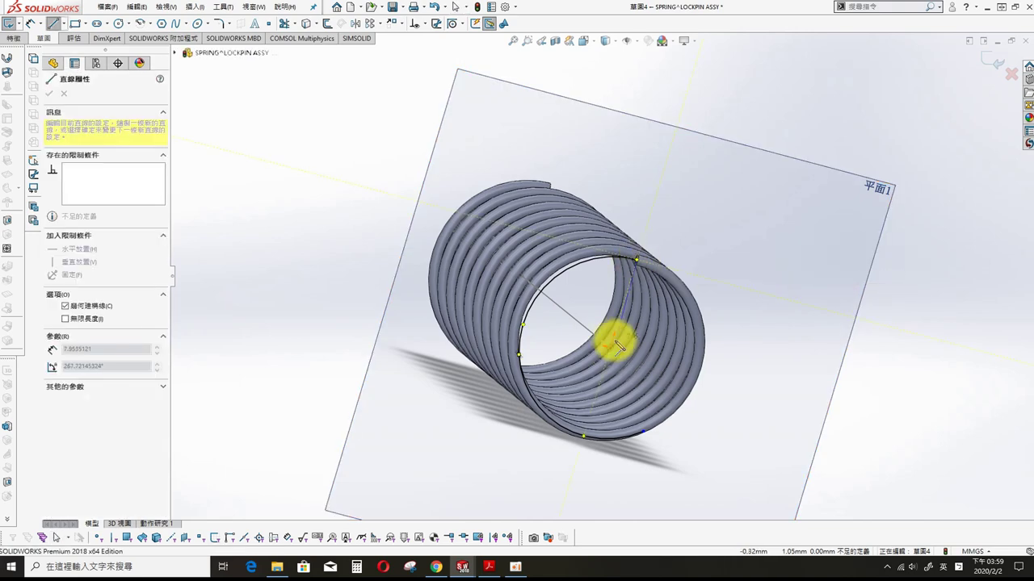
left_click(644, 432)
key("Escape")
key("s")
left_click(775, 254)
left_click(610, 347)
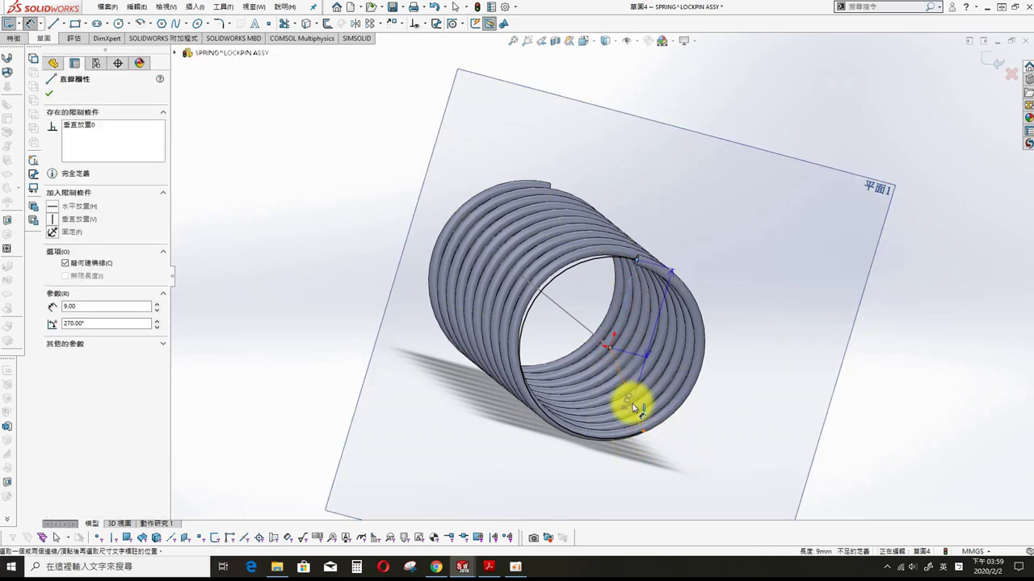
left_click(658, 466)
left_click(738, 317)
type("110")
key("Return")
key("Escape")
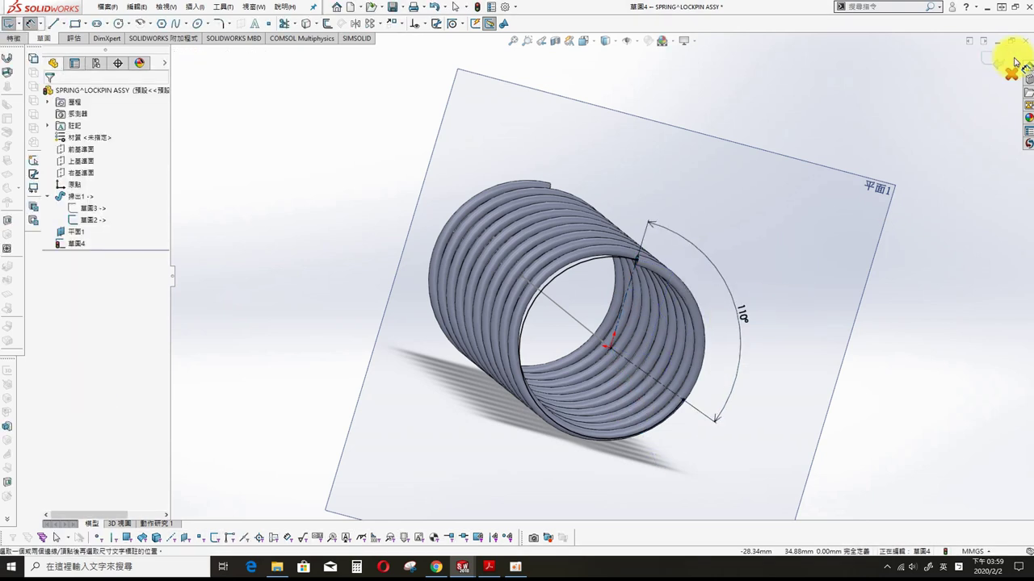
- Exit the sketch and sweep a 1 mm circular profile along the hook arc
left_click(991, 60)
left_click(76, 243)
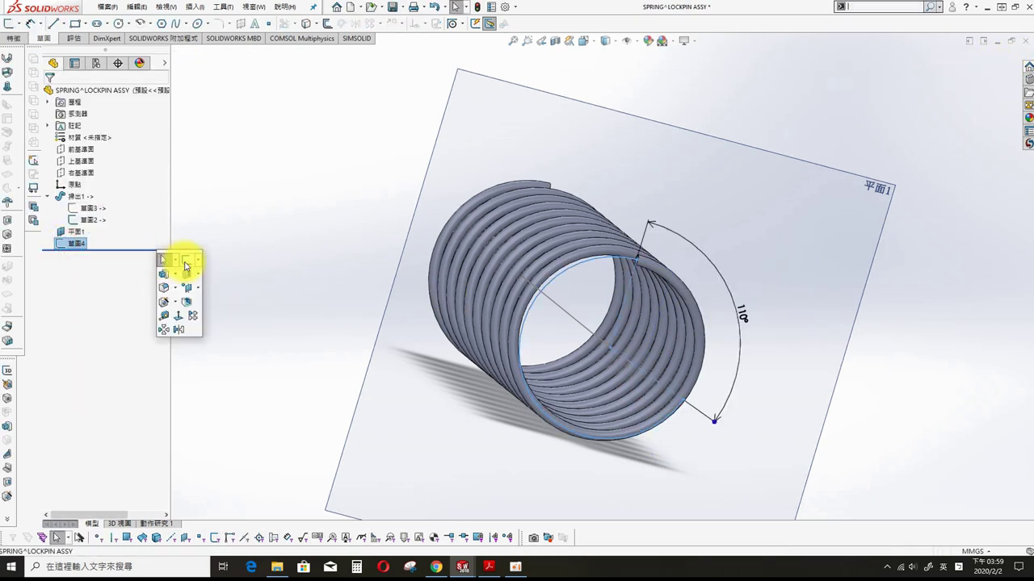
left_click(183, 280)
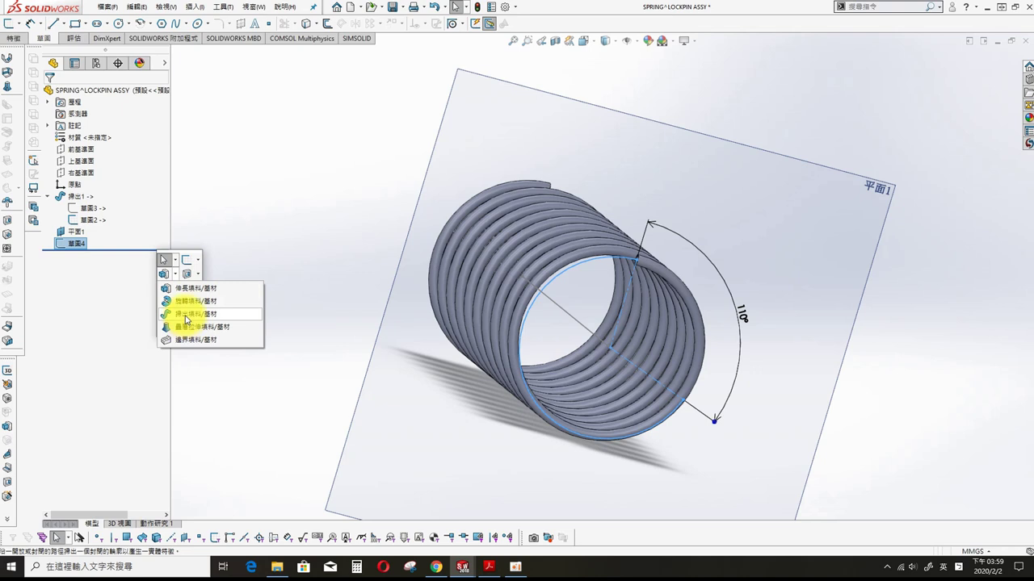
left_click(193, 314)
left_click(65, 133)
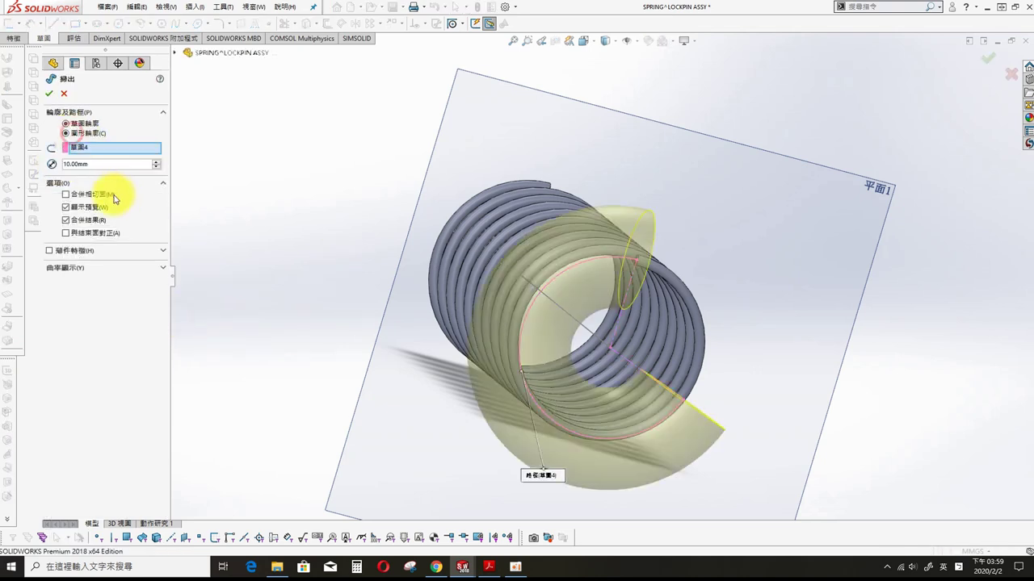
type("1")
key("Return")
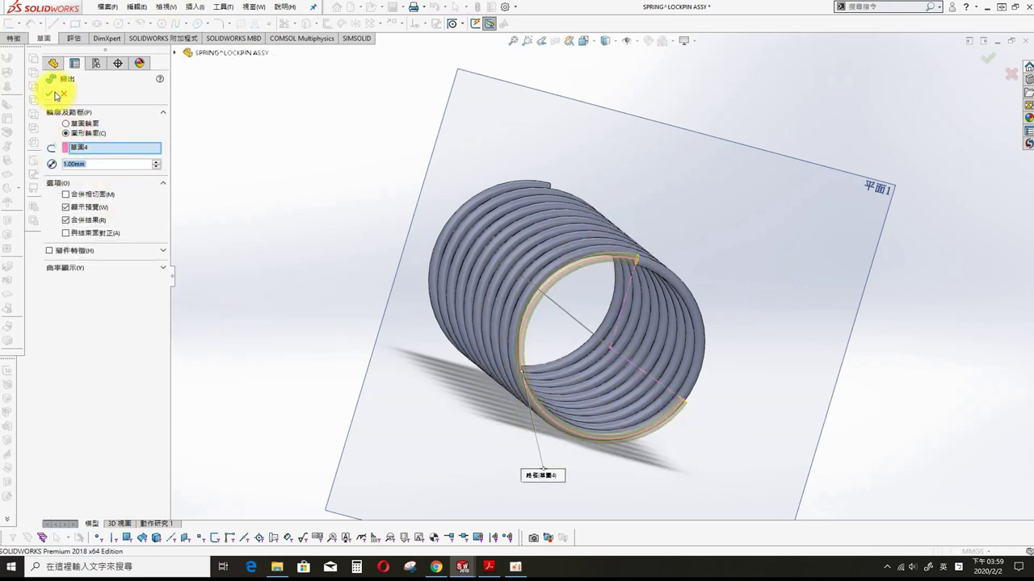
left_click(56, 96)
left_click(641, 127)
mouse_move(638, 137)
middle_mouse_down()
mouse_move(577, 288)
mouse_move(557, 283)
middle_mouse_up()
- Create Plane2 at the spring's top end
left_click(649, 174)
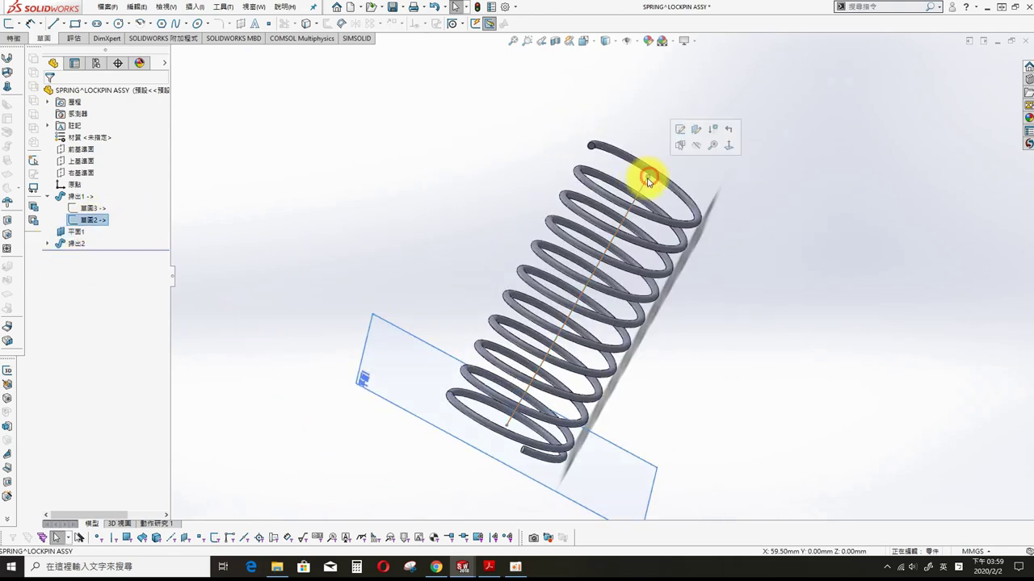
key("s")
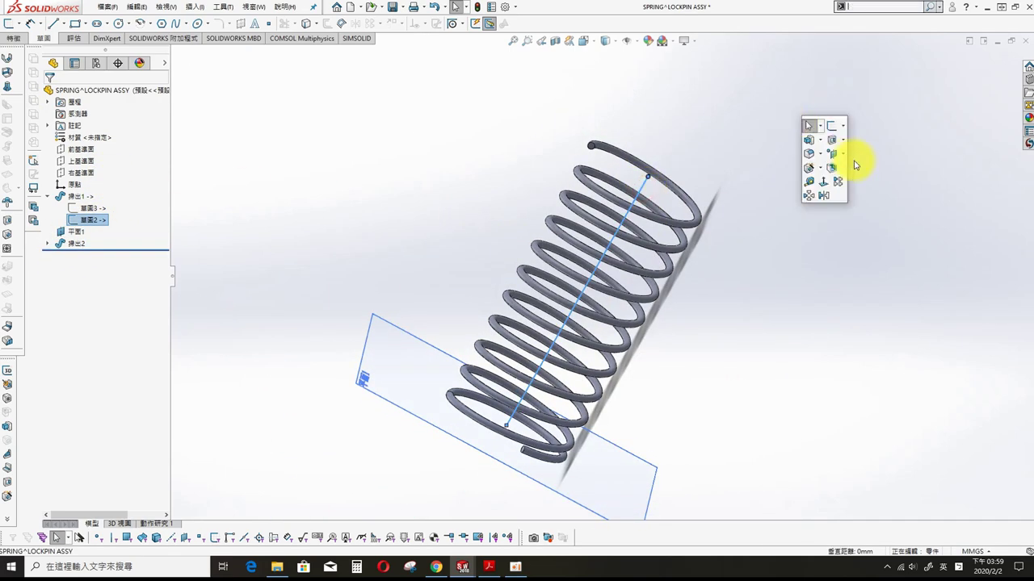
left_click(832, 166)
left_click(857, 157)
left_click(50, 96)
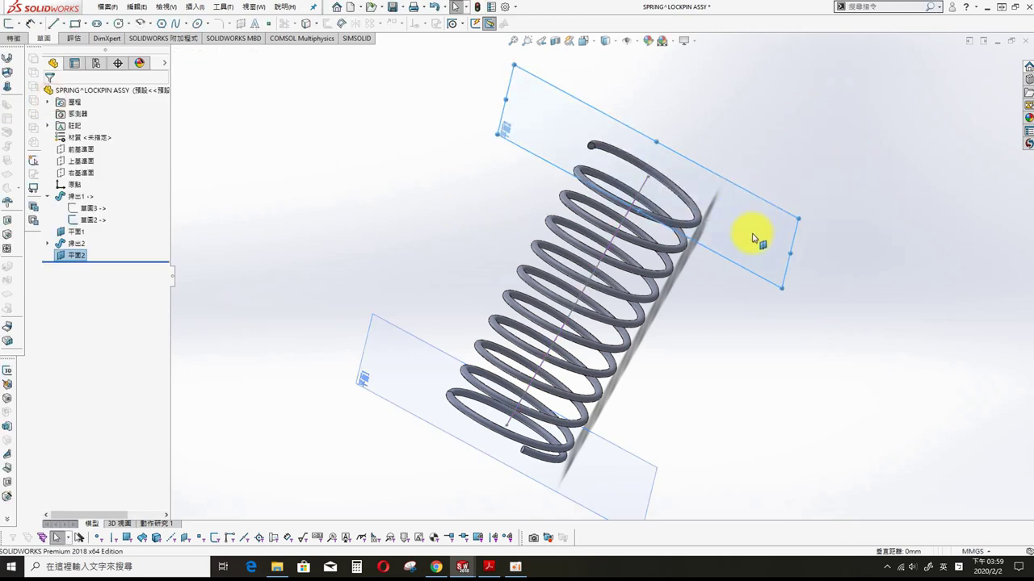
middle_click_drag(755, 231, 745, 209)
- On Plane2, sketch a centerpoint arc and make its end coincident with the coil end
left_click(142, 24)
scroll(600, 203, "down", 3)
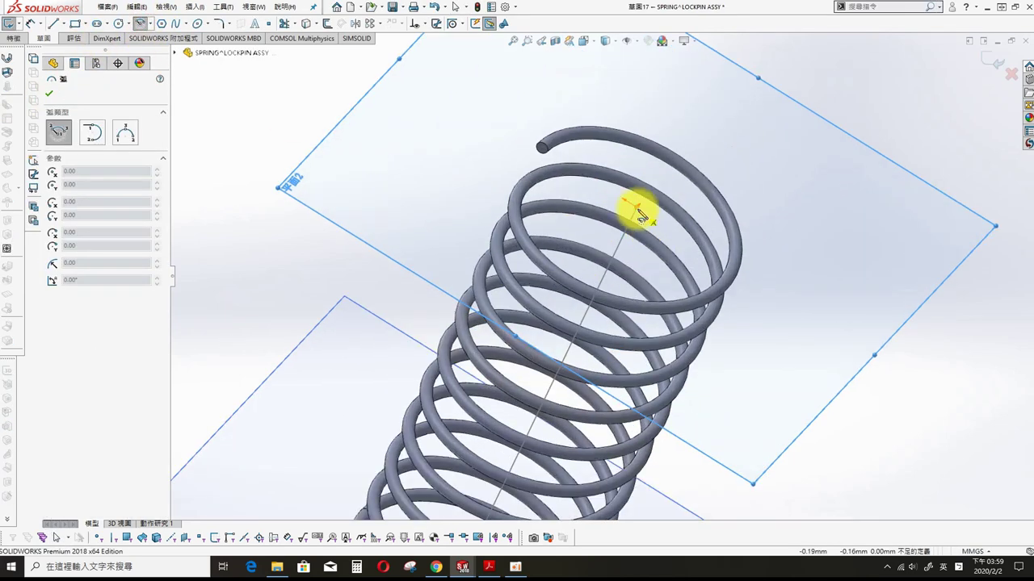
left_click(637, 204)
left_click(779, 198)
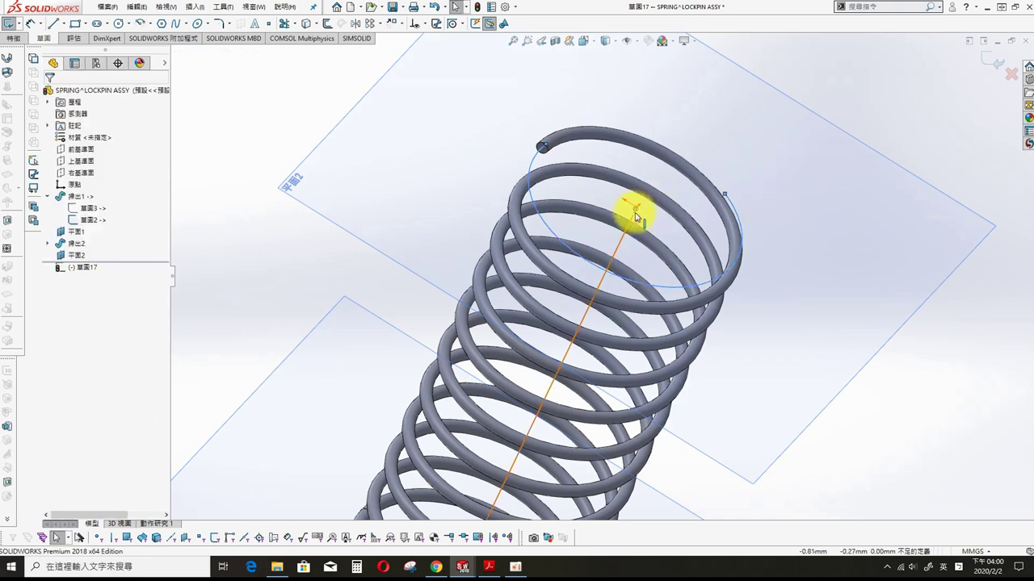
scroll(563, 269, "down", 3)
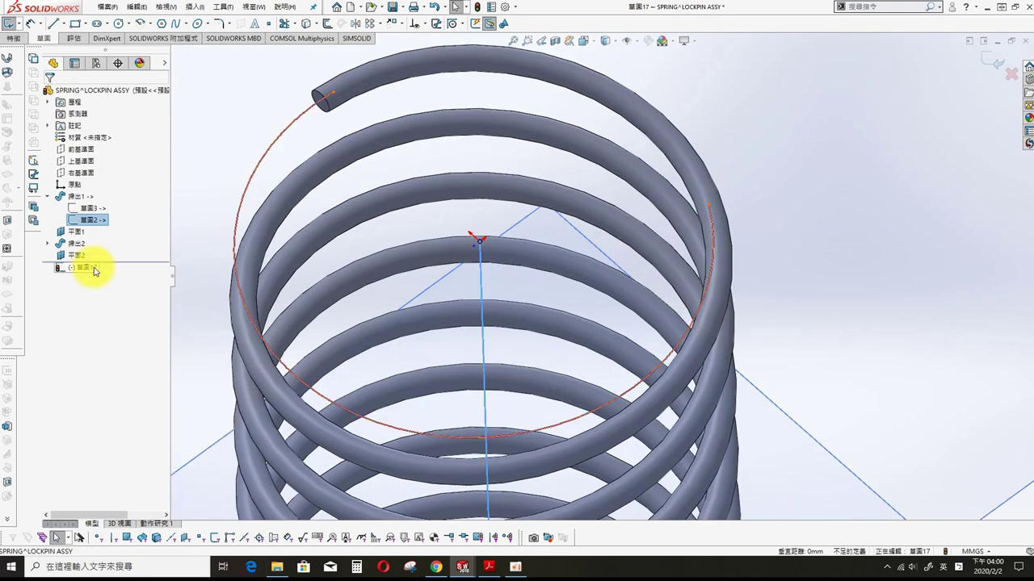
left_click(327, 101)
left_click(329, 99, "ctrl")
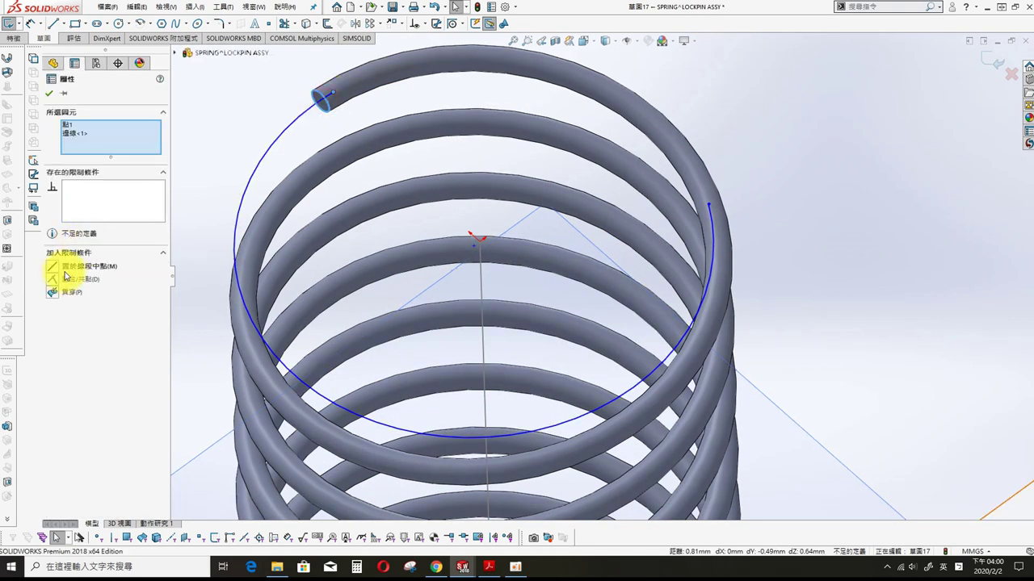
left_click(51, 268)
left_click(51, 77)
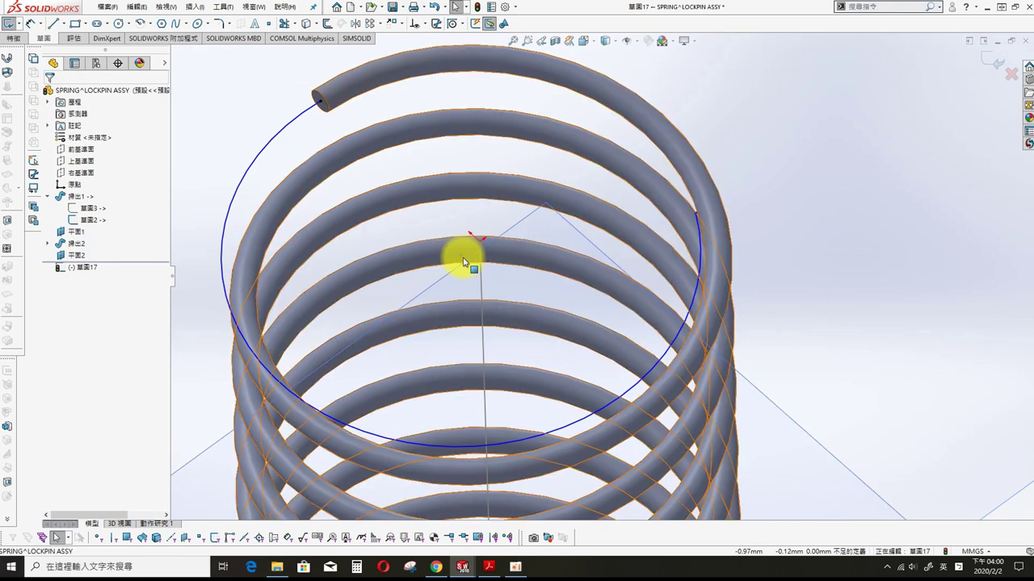
left_click(462, 257)
left_click(478, 241, "ctrl")
left_click(54, 293)
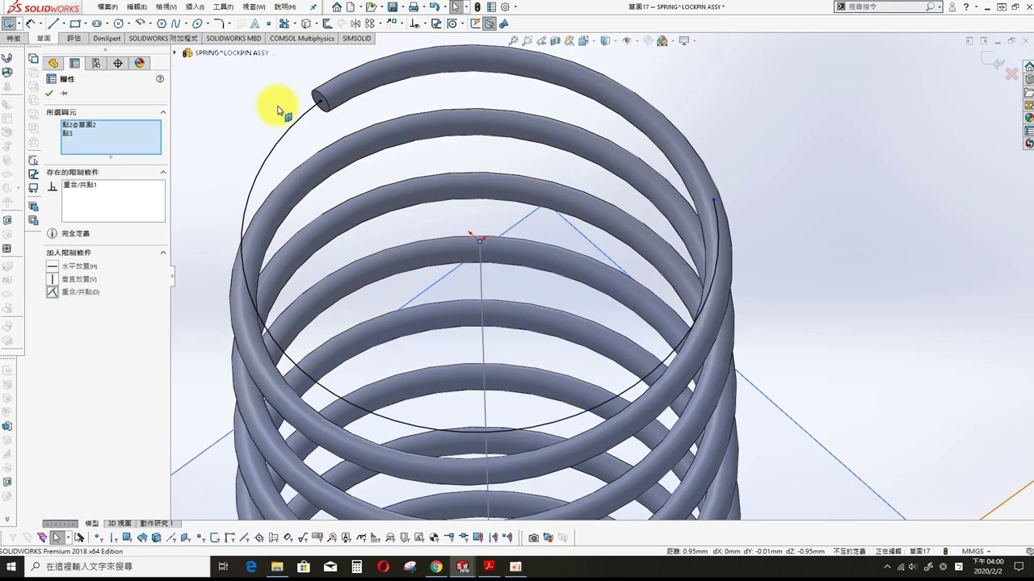
left_click(34, 60)
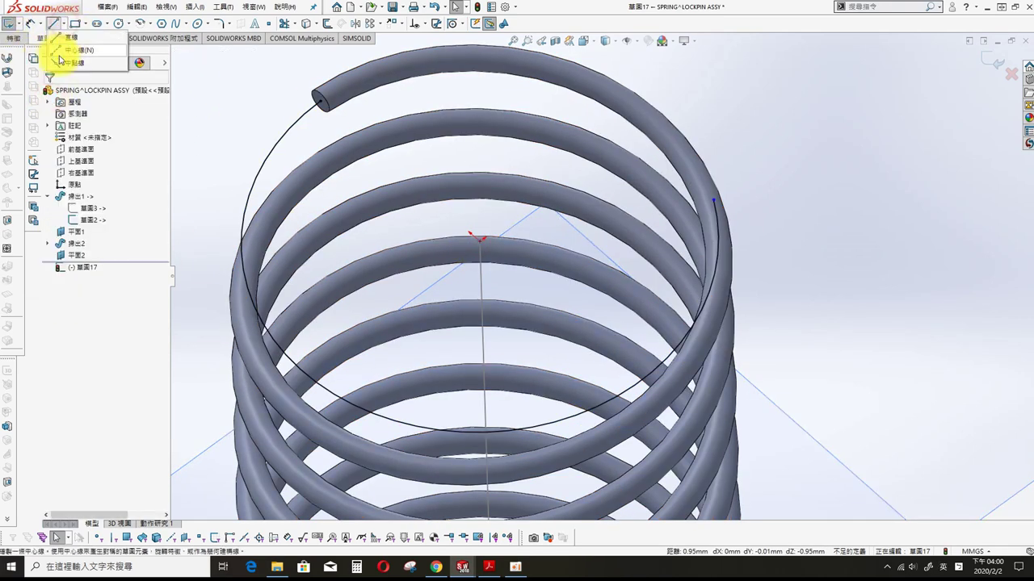
- Draw construction lines from the arc centre and dimension their angle to 110°
left_click(53, 23)
left_click(323, 105)
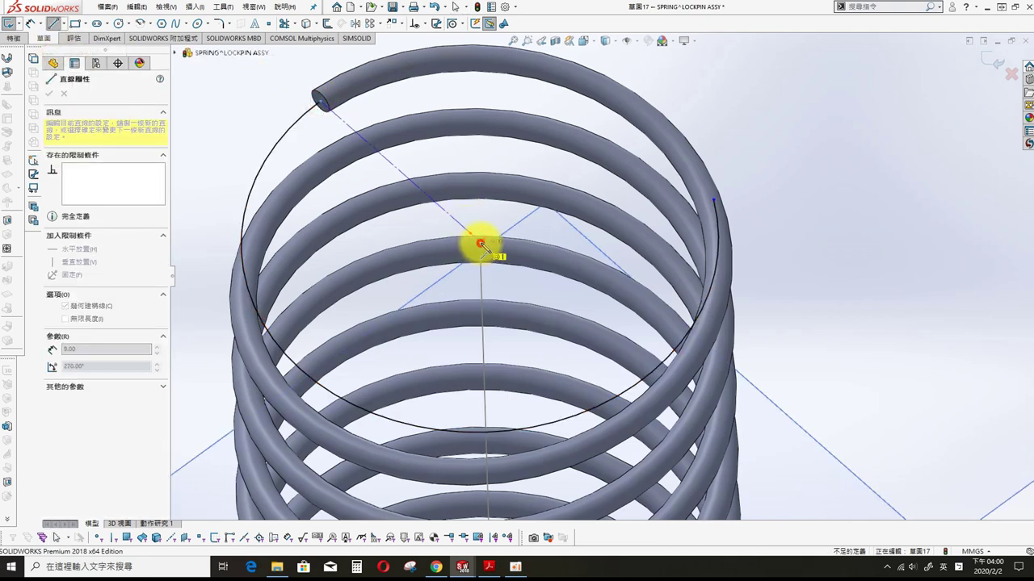
left_click(480, 239)
left_click(715, 199)
key("Escape")
right_click_drag(844, 122, 759, 143)
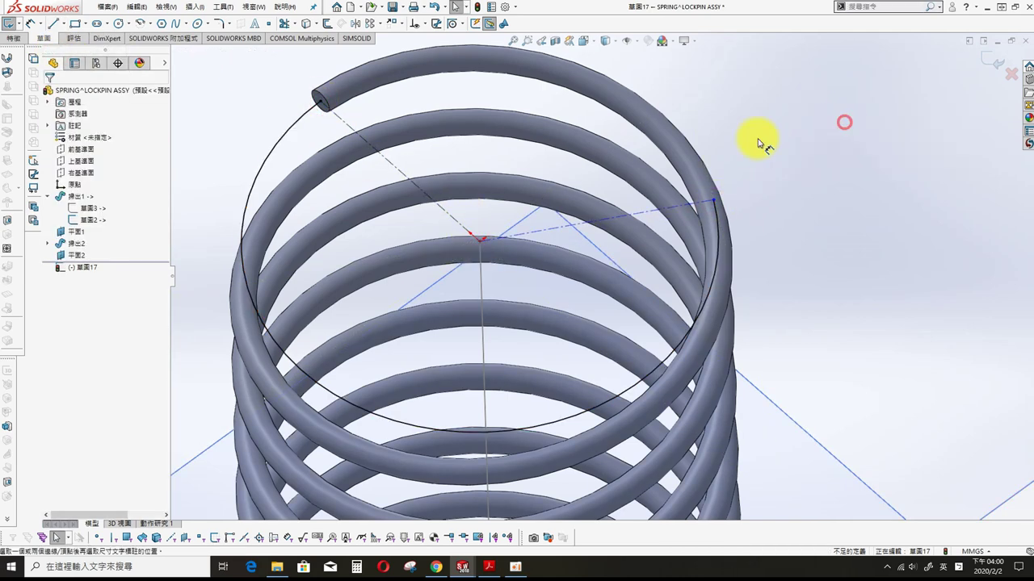
left_click(436, 207)
left_click(639, 212)
left_click(692, 116)
key("Return")
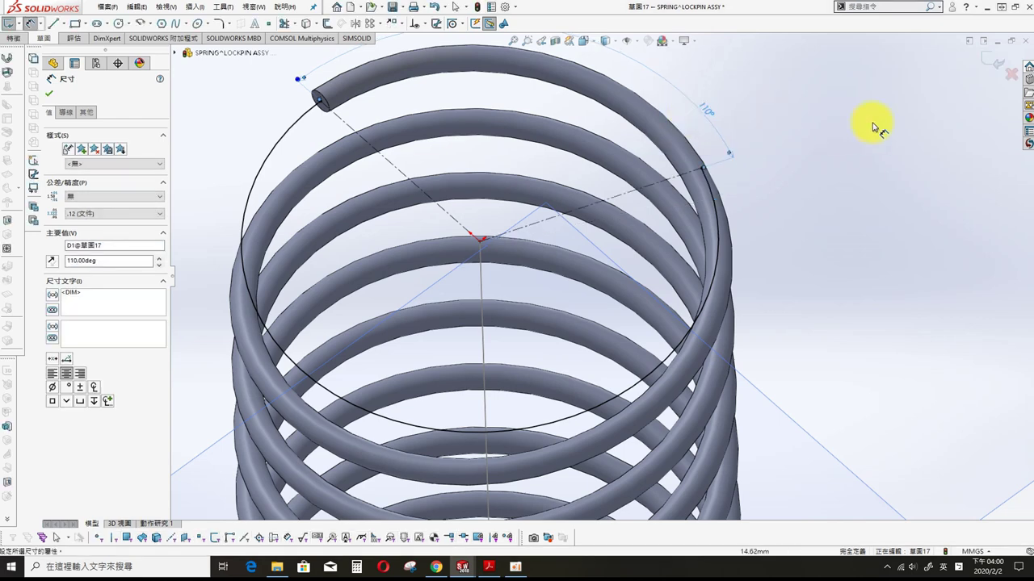
key("Escape")
left_click(998, 64)
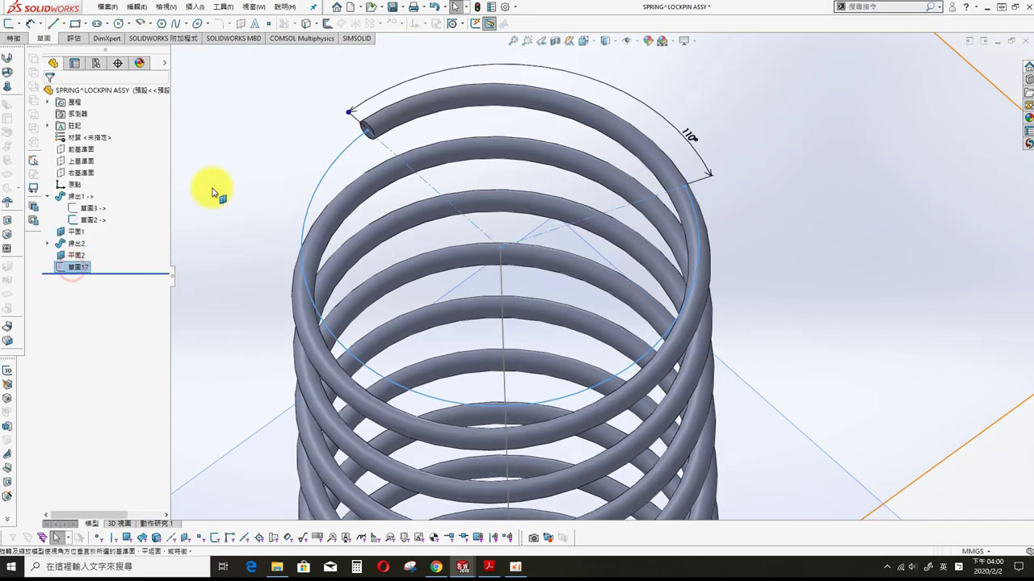
- Sweep a 1 mm circular profile along Sketch17 to form the second hook
key("s")
left_click(231, 209)
left_click(321, 228)
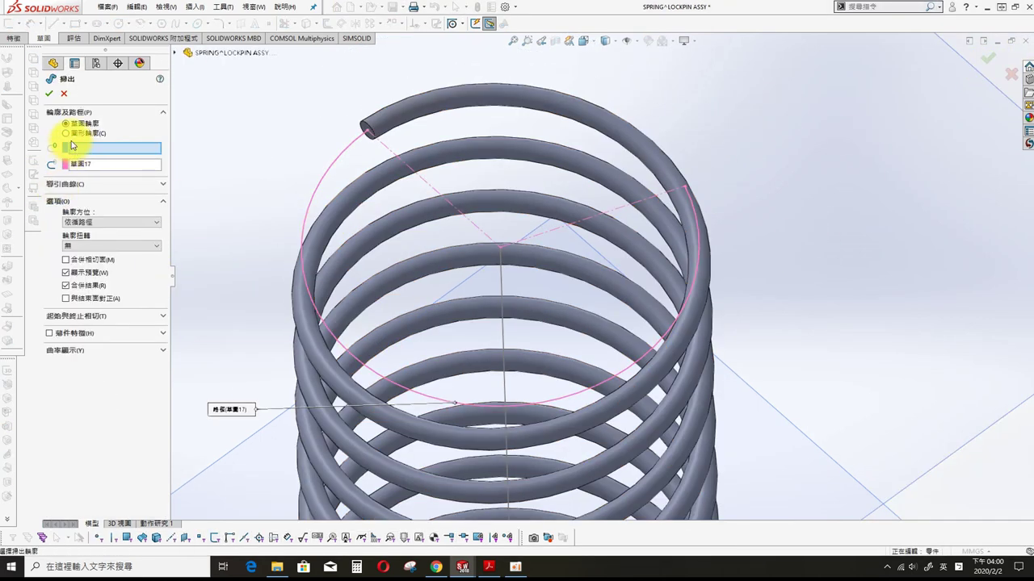
left_click(71, 134)
type("1.00mm")
key("Return")
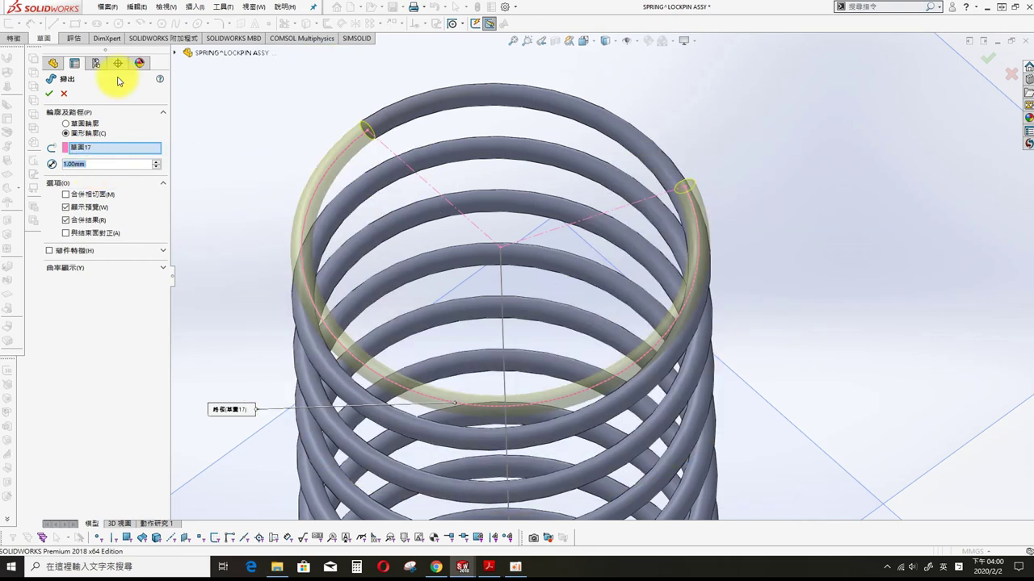
left_click(49, 94)
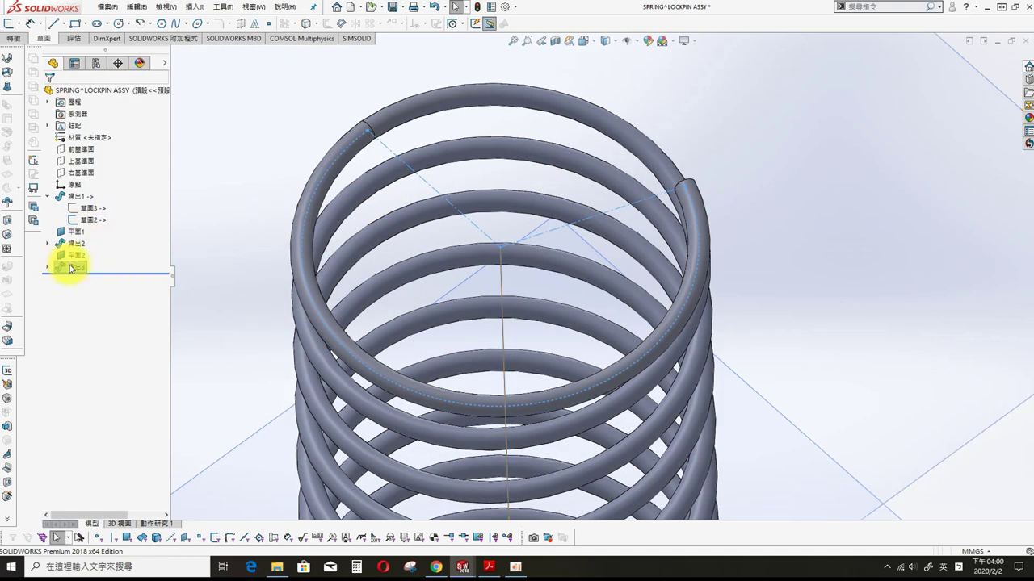
- Hide the reference planes and sketches around the spring
left_click(77, 233)
left_click(95, 230)
left_click(89, 208)
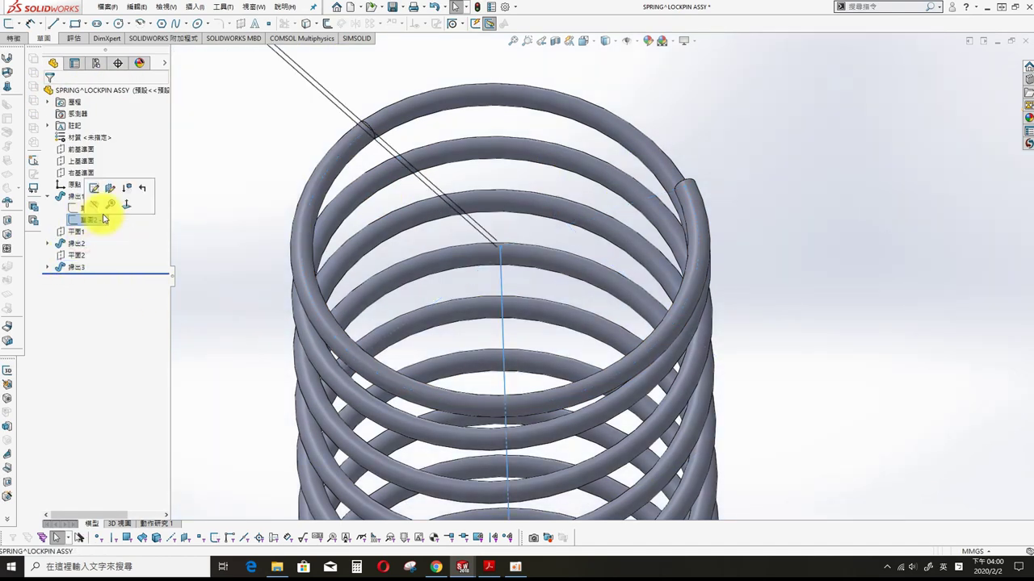
left_click(129, 194)
middle_click_drag(411, 203, 671, 293)
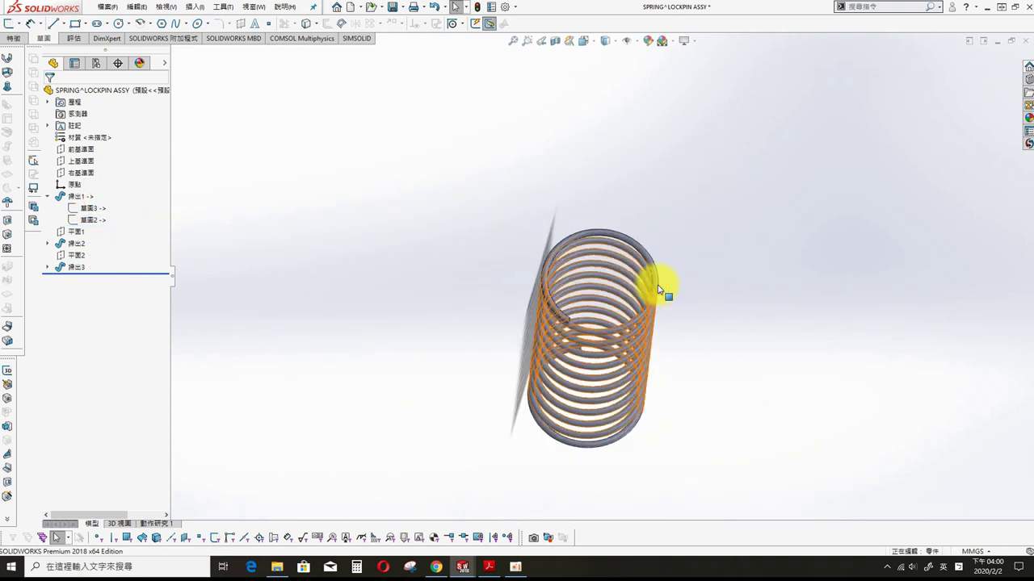
- Colour the spring part orange-brown and switch back to LOCKPIN ASSY
right_click(109, 89)
mouse_move(135, 225)
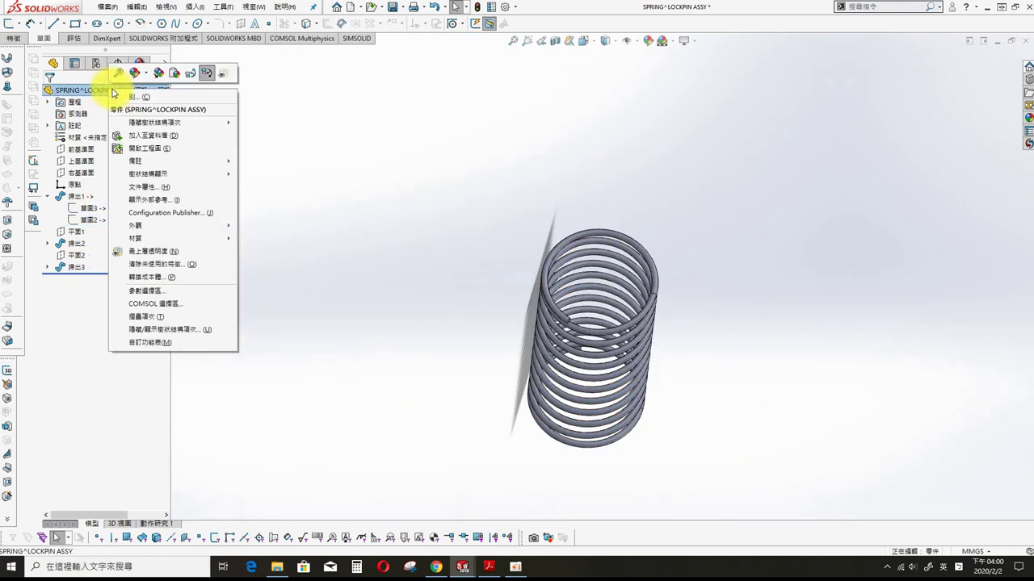
left_click(267, 226)
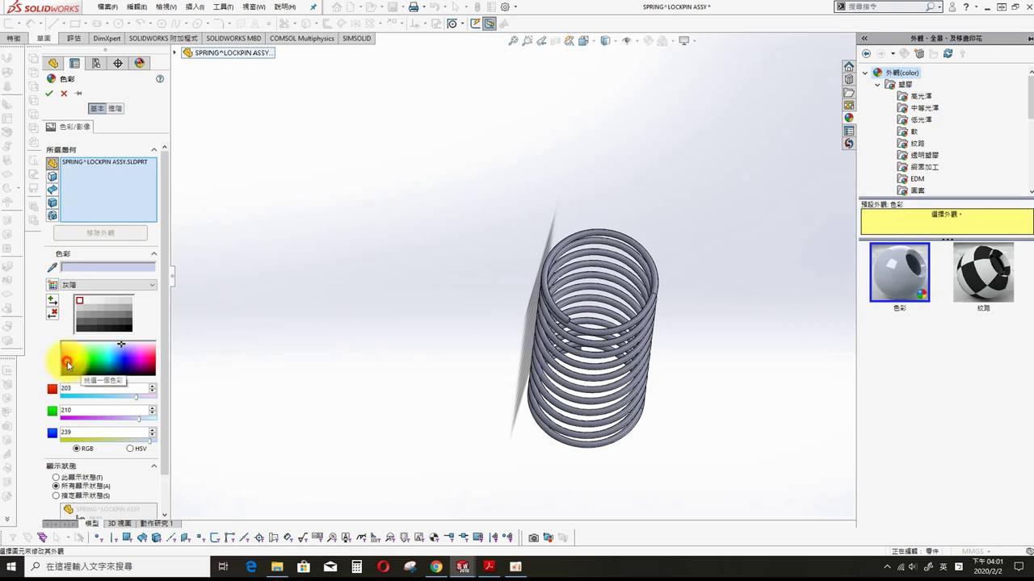
left_click(67, 365)
left_click(49, 93)
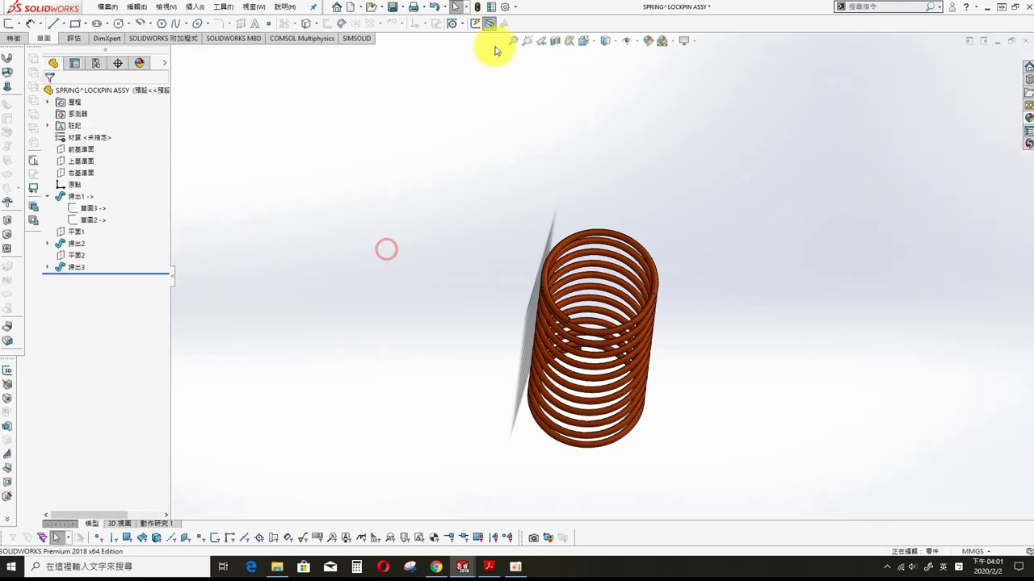
left_click(248, 7)
left_click(260, 201)
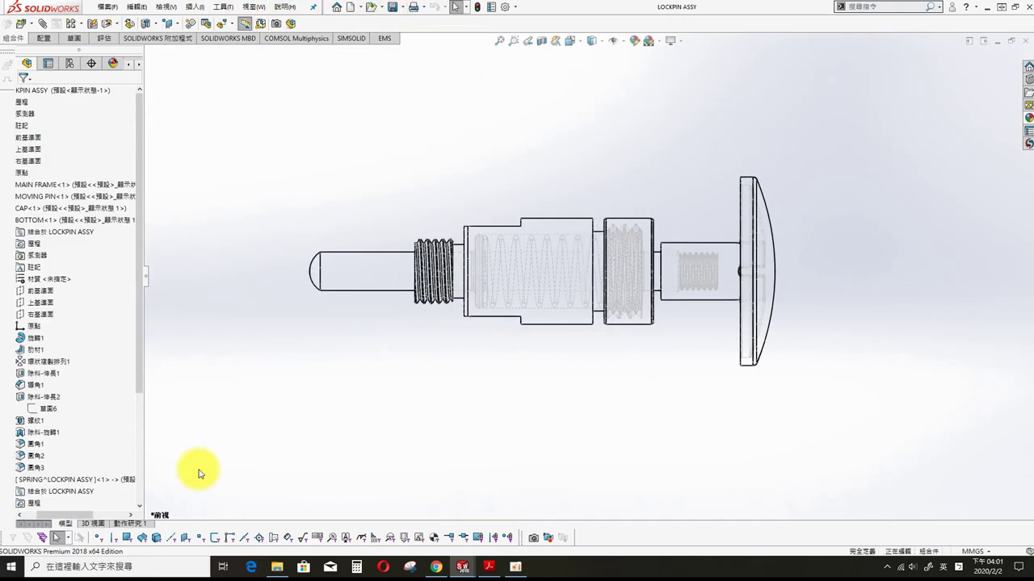
- Save the in-context spring component as the external part file SPRING
right_click(80, 479)
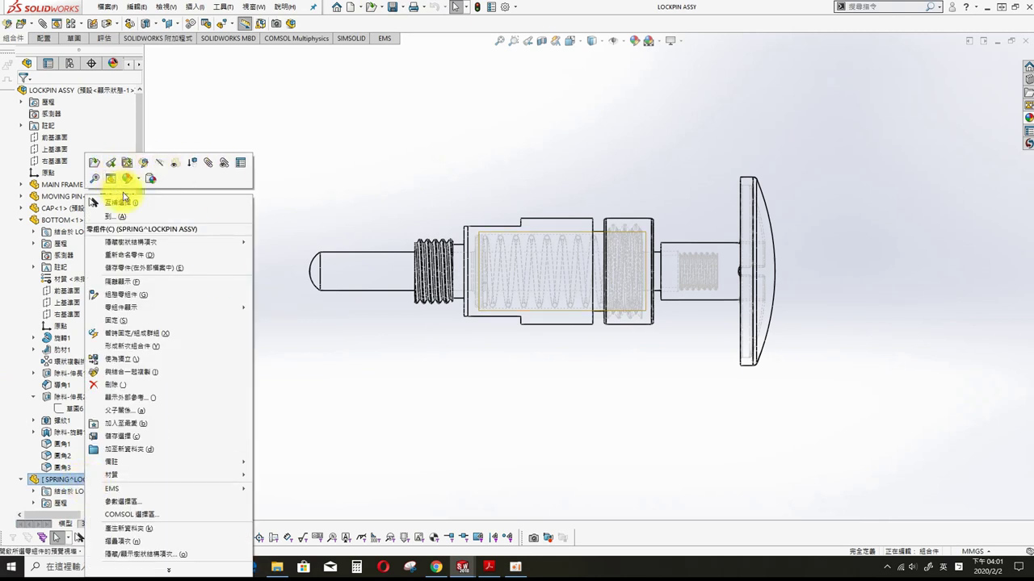
left_click(135, 267)
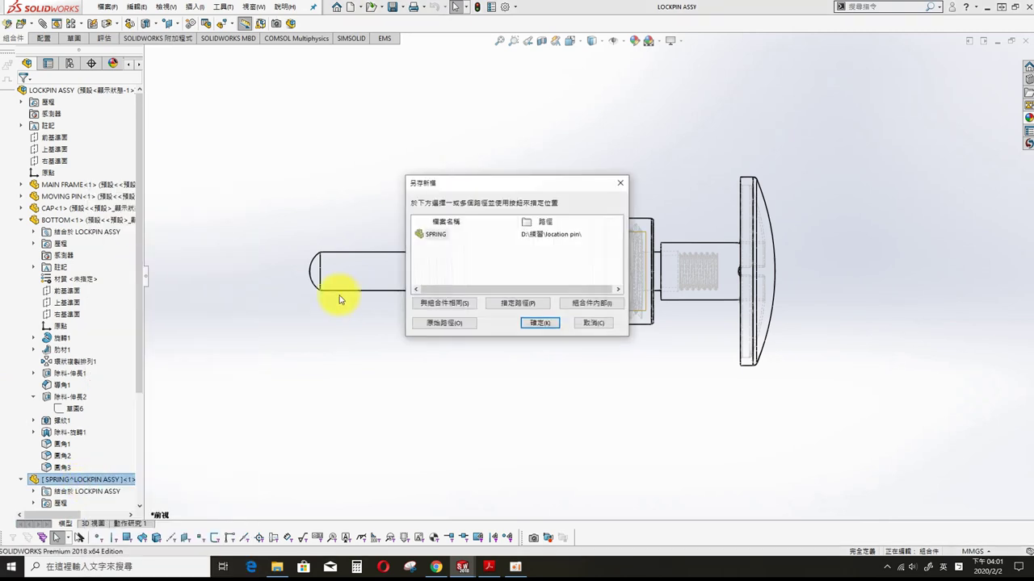
left_click(540, 325)
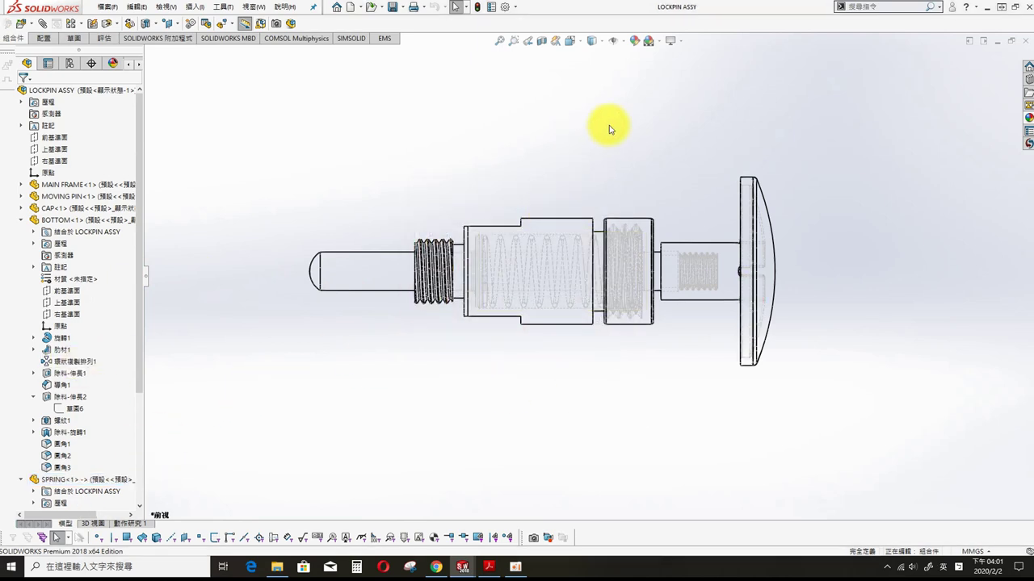
left_click_drag(731, 269, 844, 269)
- Tilt the view, switch to Shaded with Edges, and make the grey housing transparent
left_click(475, 8)
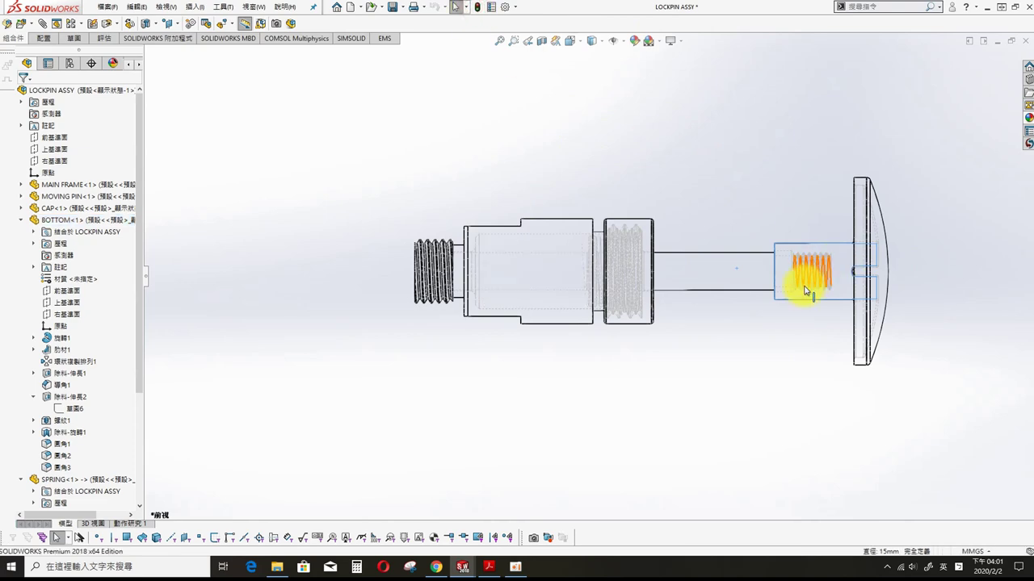
scroll(622, 278, "down", 5)
scroll(565, 250, "down", 4)
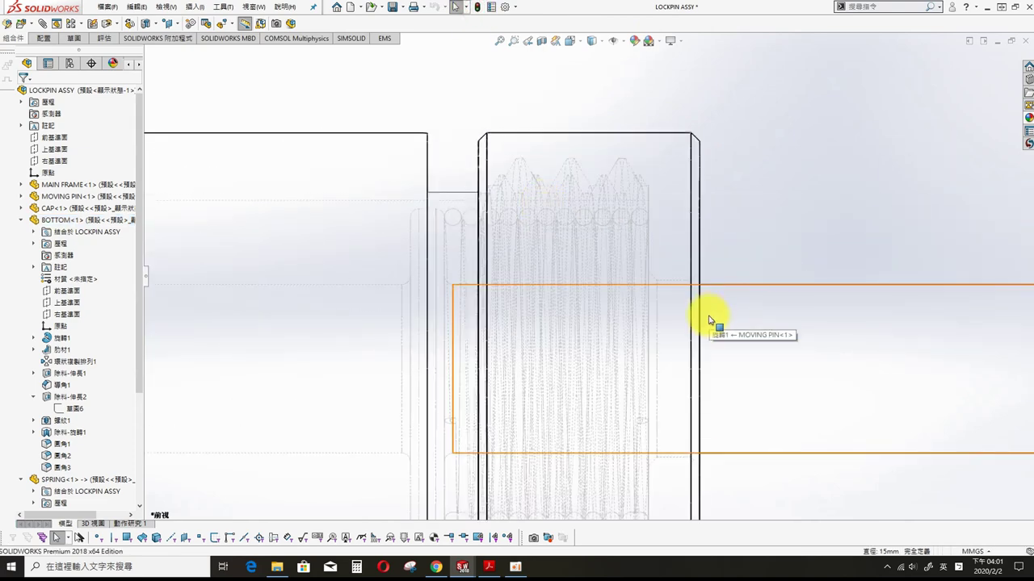
scroll(707, 323, "up", 3)
scroll(734, 331, "up", 4)
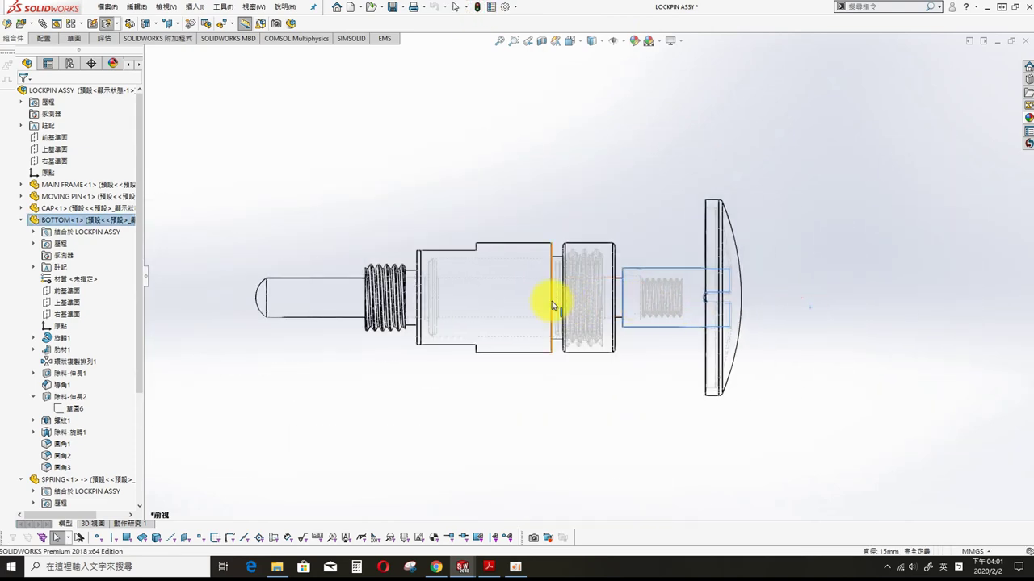
mouse_move(537, 125)
middle_mouse_down()
mouse_move(581, 214)
mouse_move(614, 377)
middle_mouse_up()
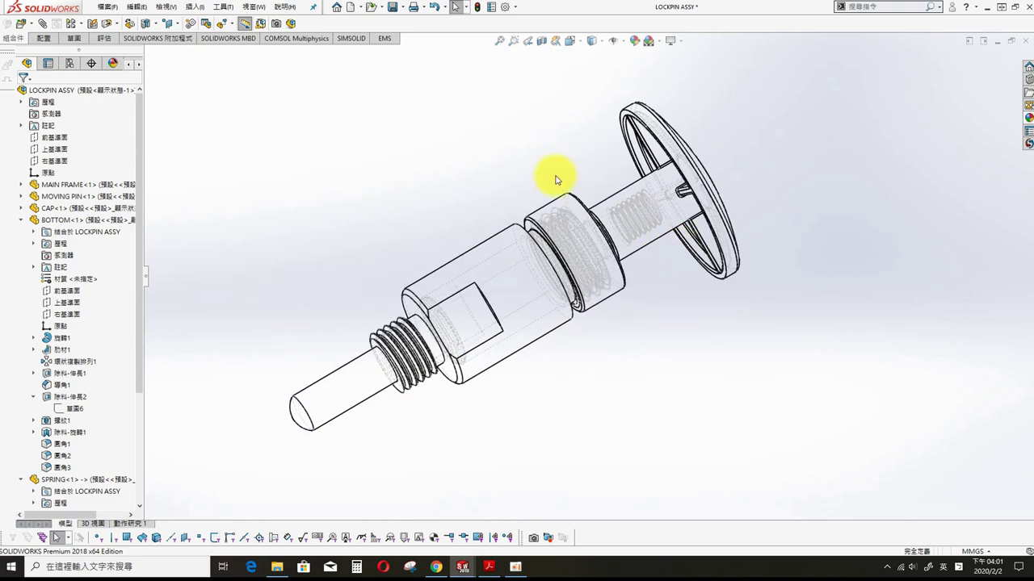
left_click(592, 41)
left_click(590, 51)
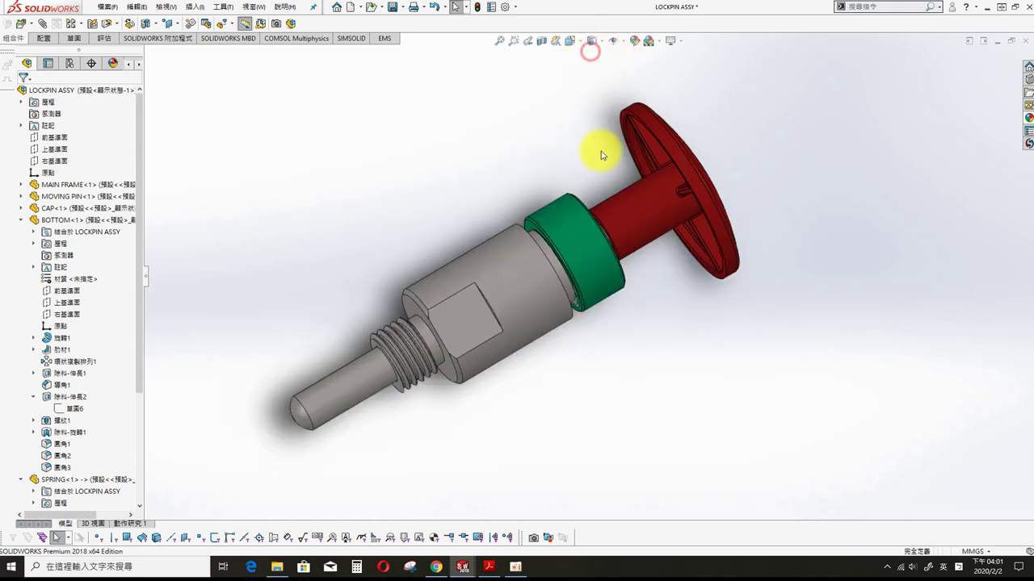
left_click(541, 286)
left_click(662, 225)
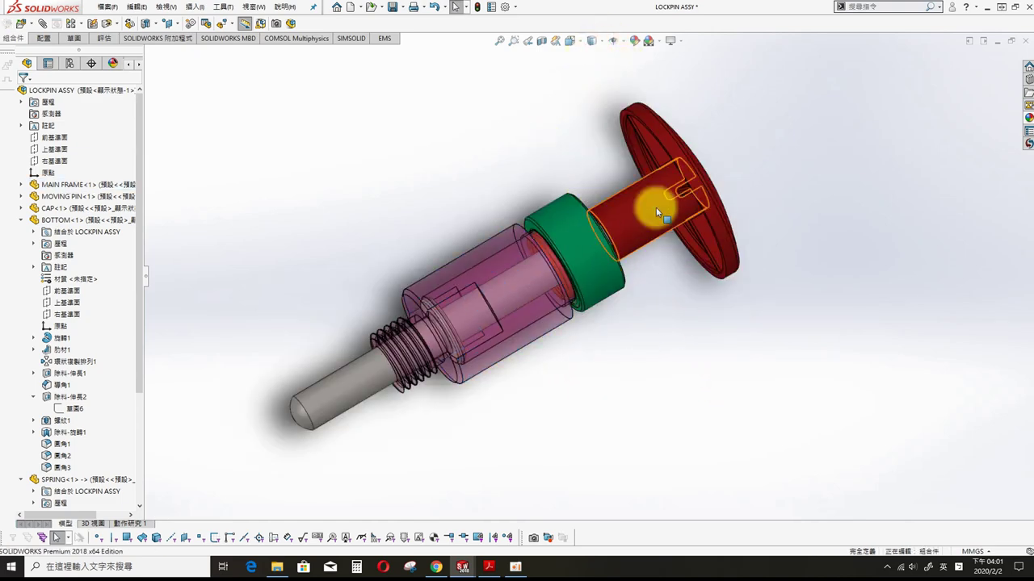
- Inspect the red spring and handle inside the housing, then bring up the spring's Sweep1 context menu
middle_click_drag(655, 211, 627, 230)
left_click(71, 480)
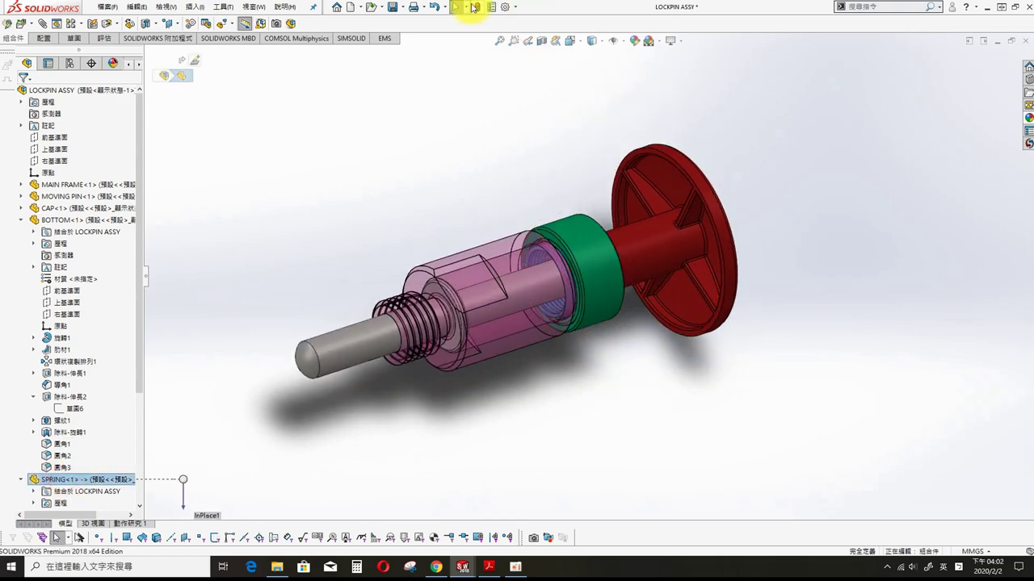
left_click(856, 251)
left_click(672, 252)
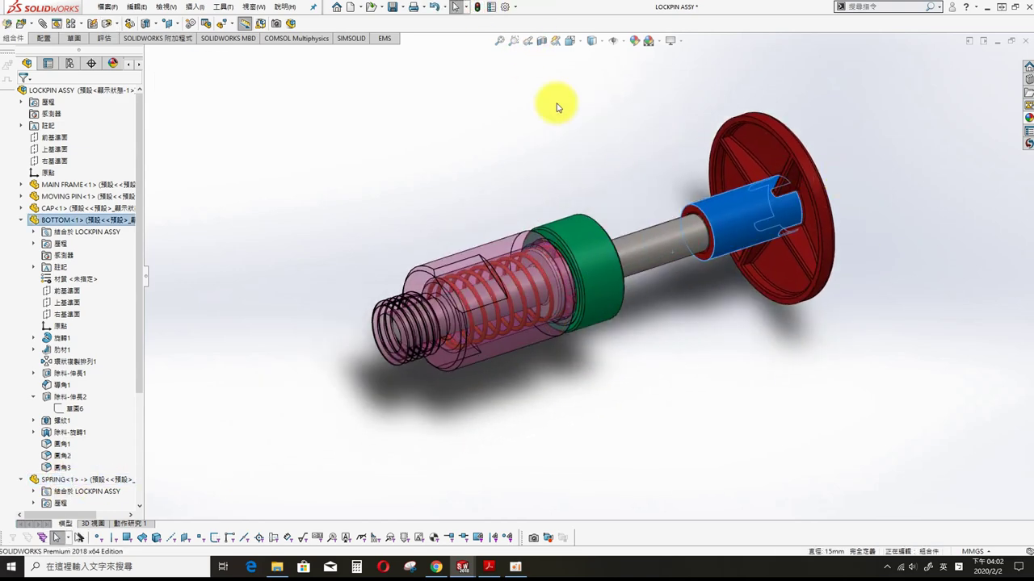
scroll(604, 307, "down", 5)
scroll(535, 266, "up", 3)
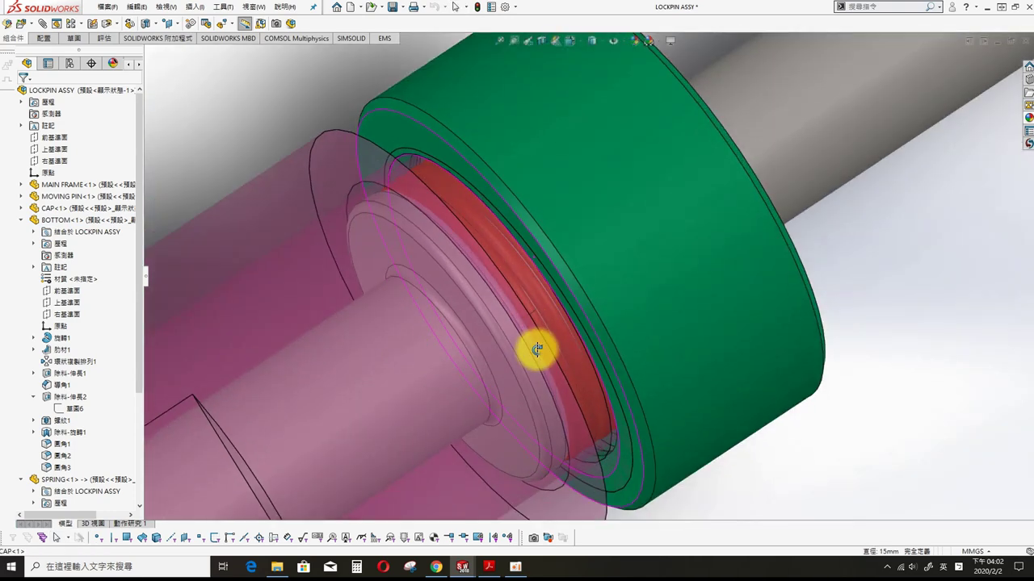
right_click(81, 476)
left_click(25, 420)
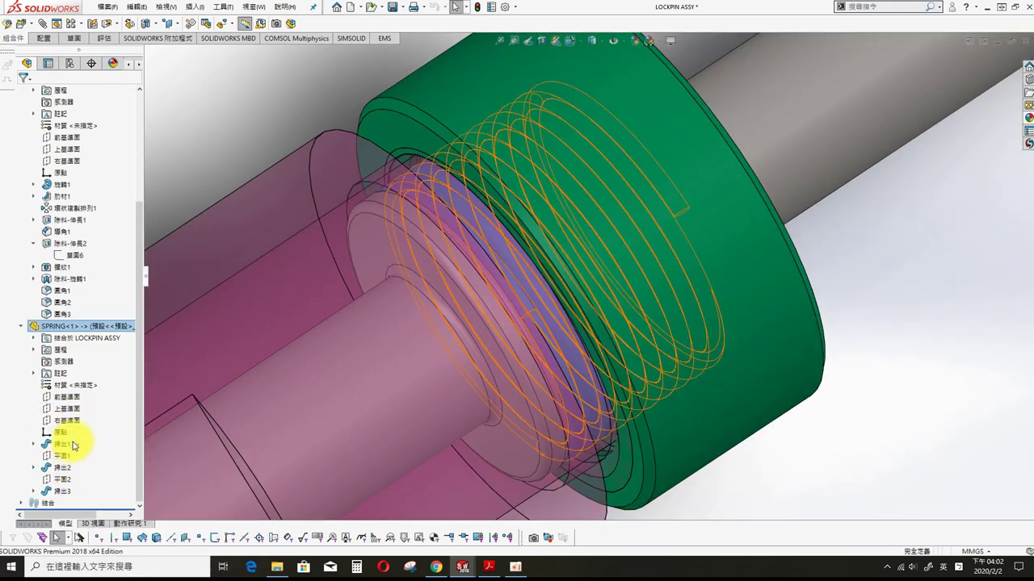
right_click(76, 364)
- Open the spring's Sweep1 for editing and close it without changes
left_click(161, 380)
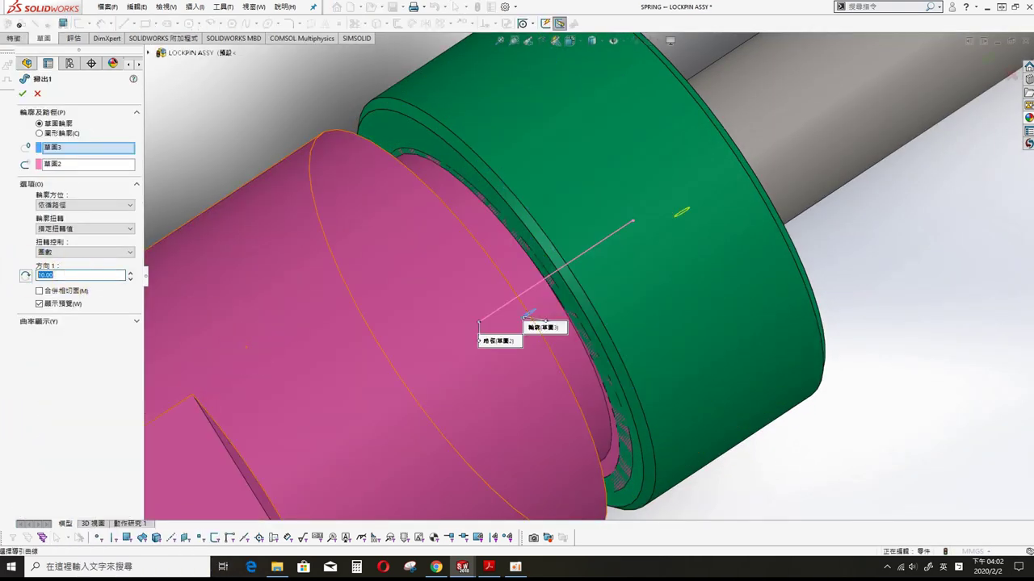
left_click(24, 94)
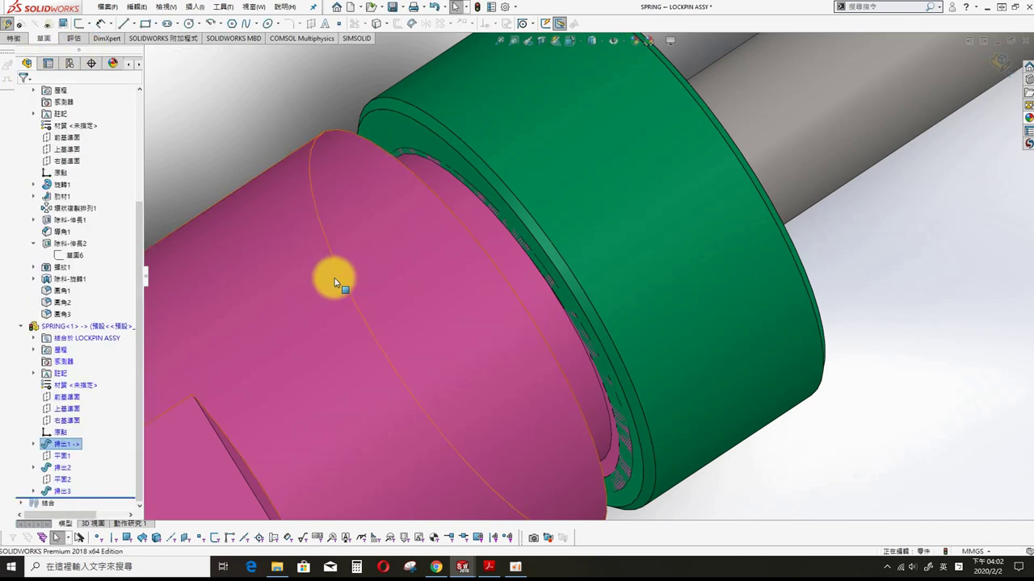
scroll(404, 145, "up", 3)
scroll(614, 121, "up", 2)
scroll(755, 230, "up", 3)
- Back in the assembly, test the handle's travel along the pin axis, then undo the move
left_click(549, 299)
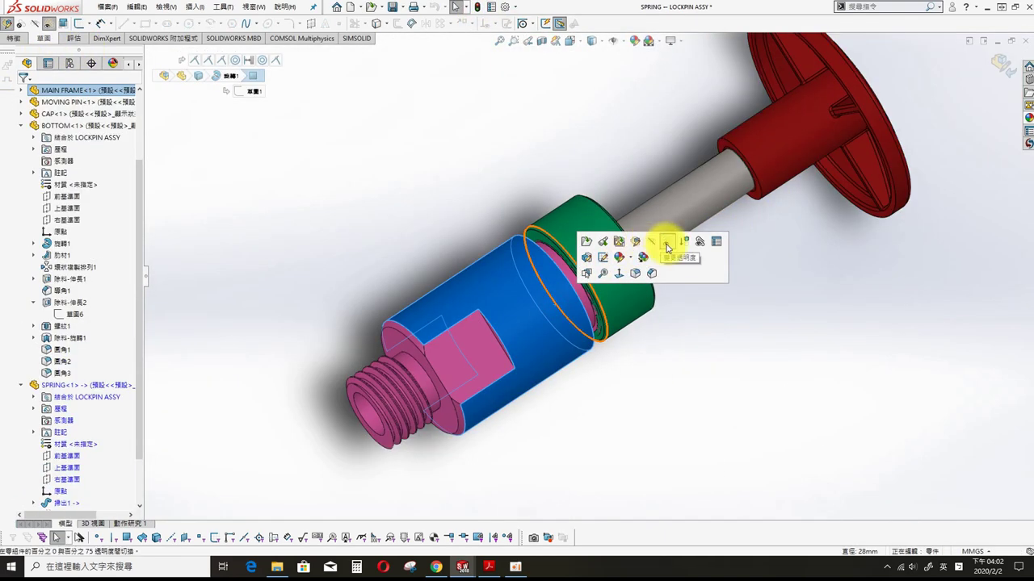
left_click(665, 240)
left_click_drag(836, 143, 797, 146)
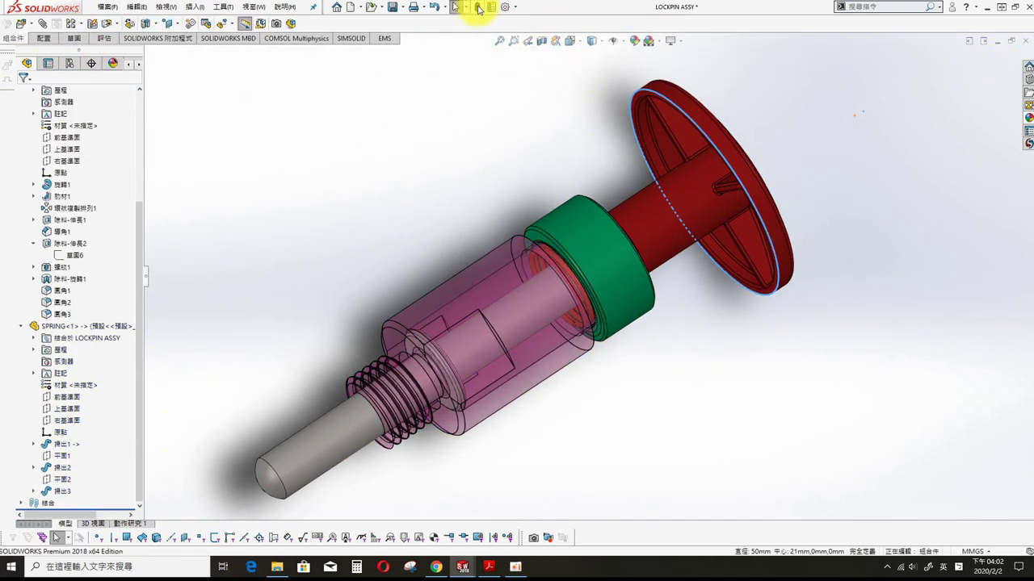
key("ctrl+z")
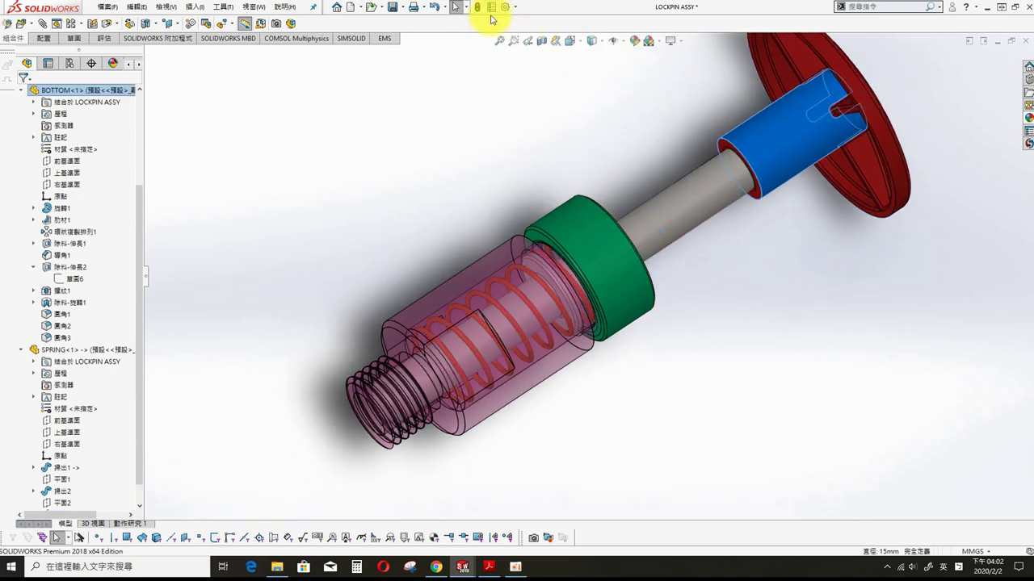
- Make the green cap transparent and view the threads beneath it up close
left_click(478, 9)
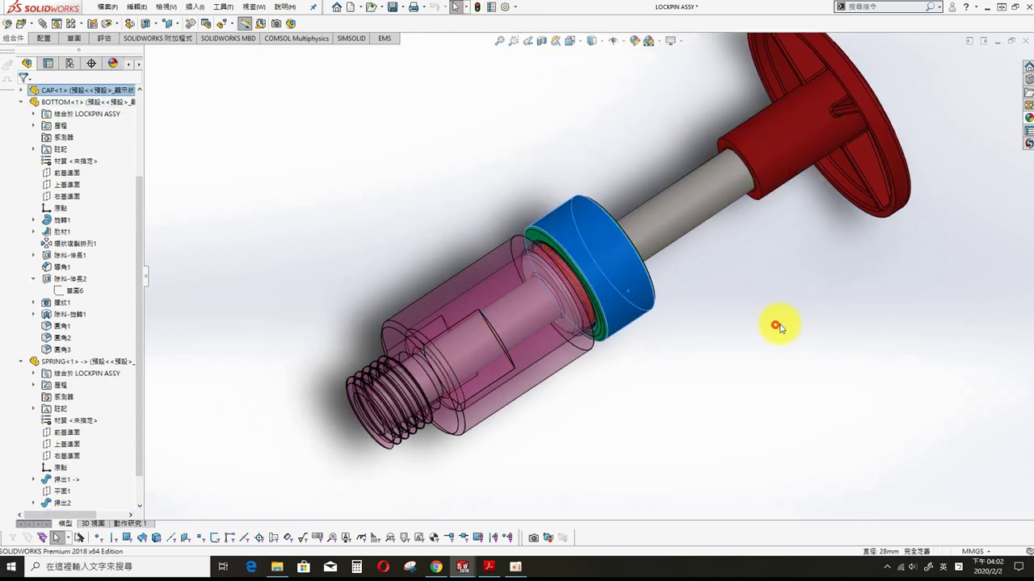
left_click(630, 242)
left_click(692, 197)
middle_click_drag(743, 289, 697, 369)
scroll(577, 242, "down", 5)
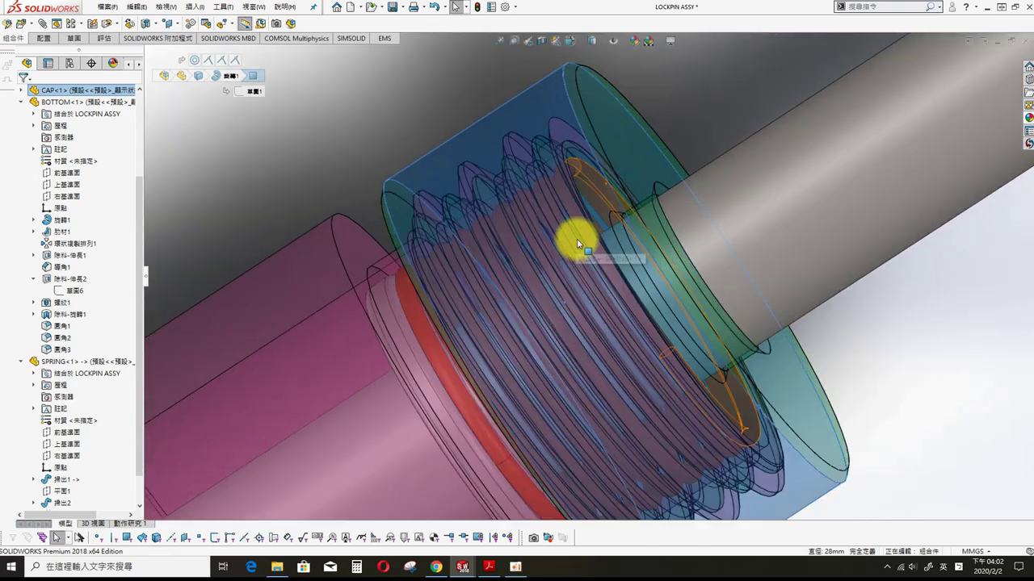
scroll(725, 331, "up", 10)
middle_click_drag(669, 307, 666, 274)
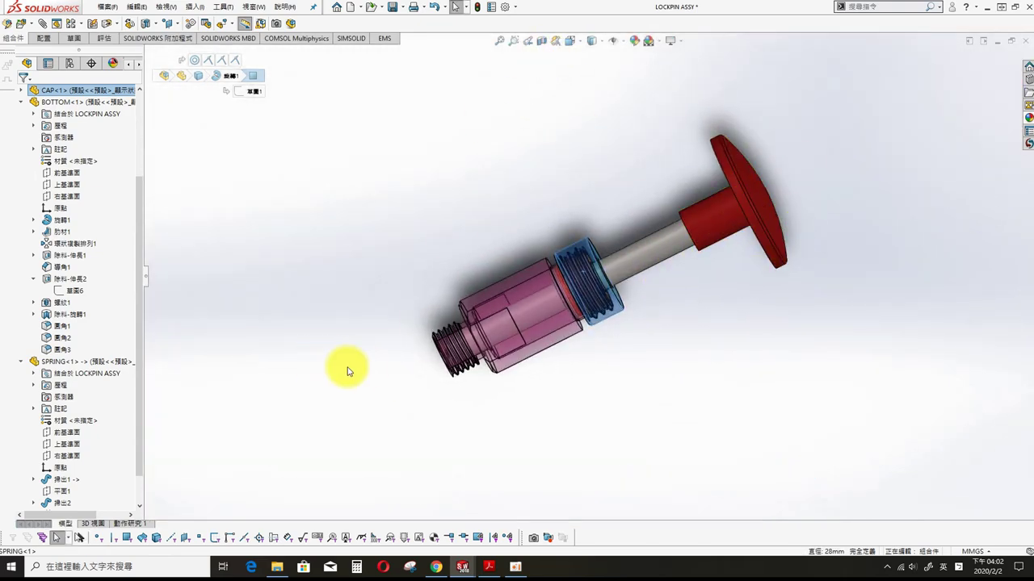